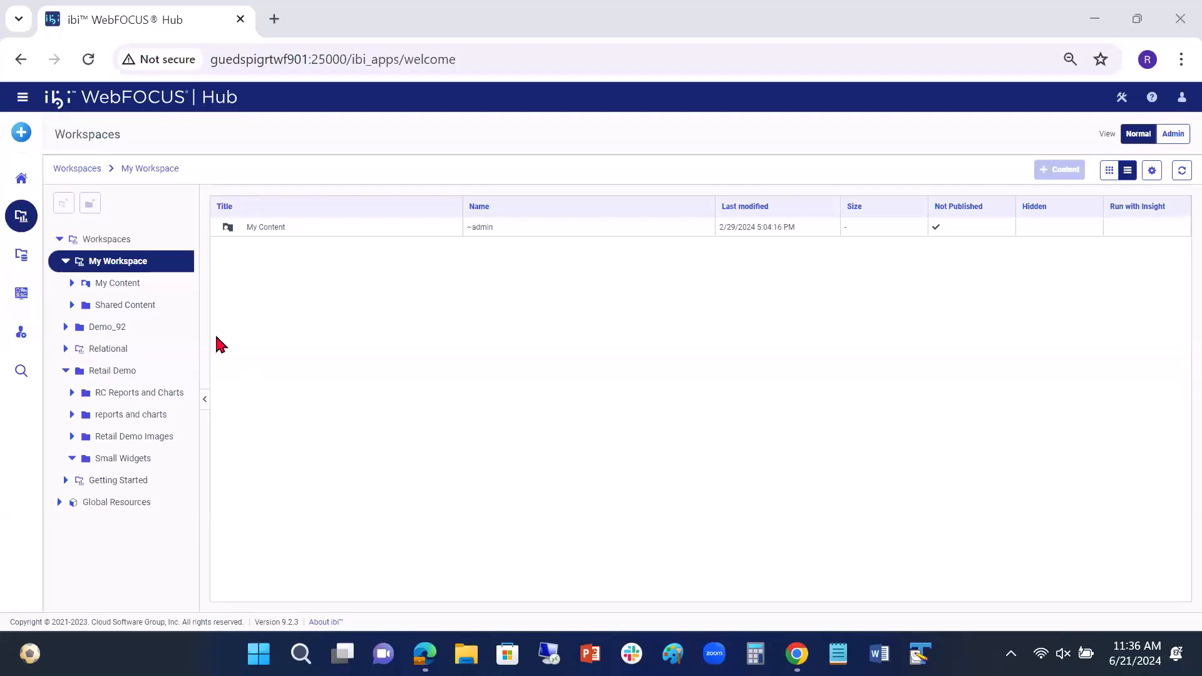
Step: Create a new visualization using wf_retail_lite.mas from the retail_samples folder as its data source
left_click(21, 134)
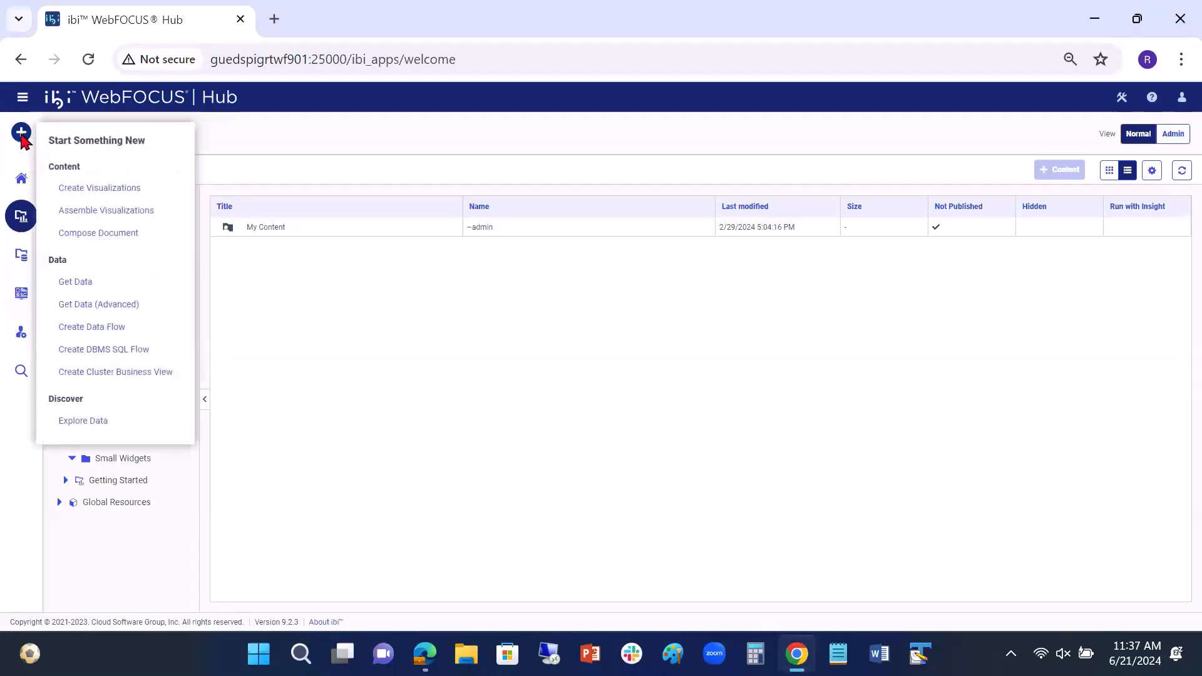
left_click(86, 189)
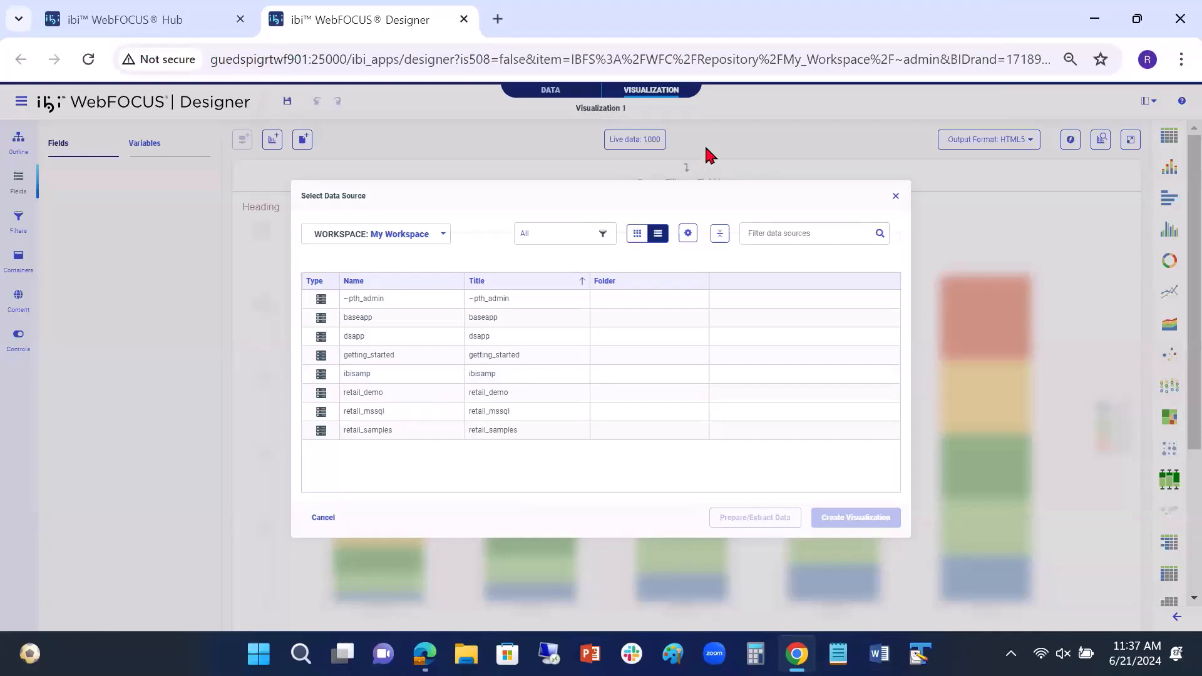
double_click(363, 430)
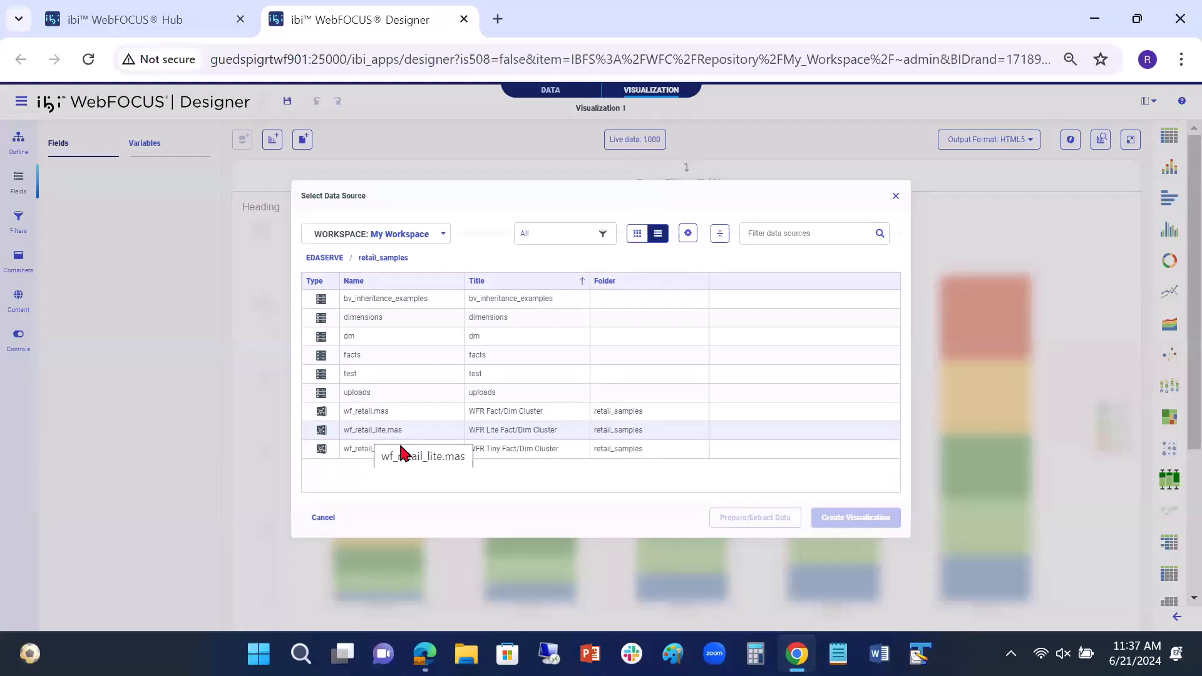
left_click(382, 432)
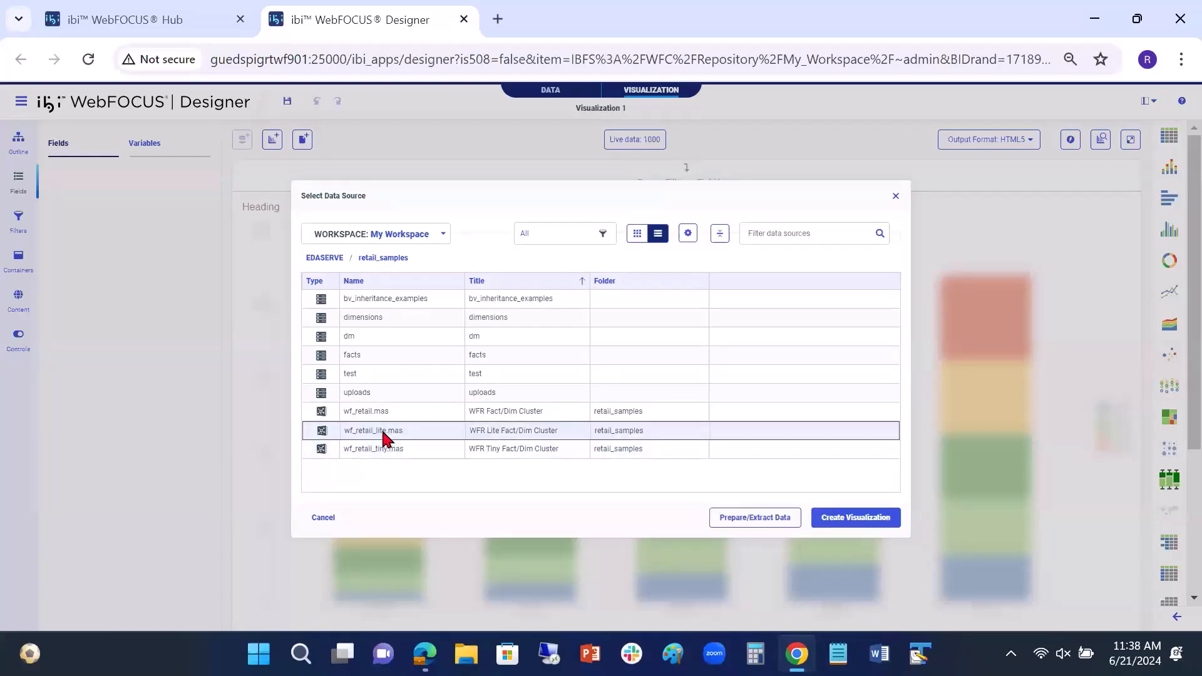
left_click(833, 517)
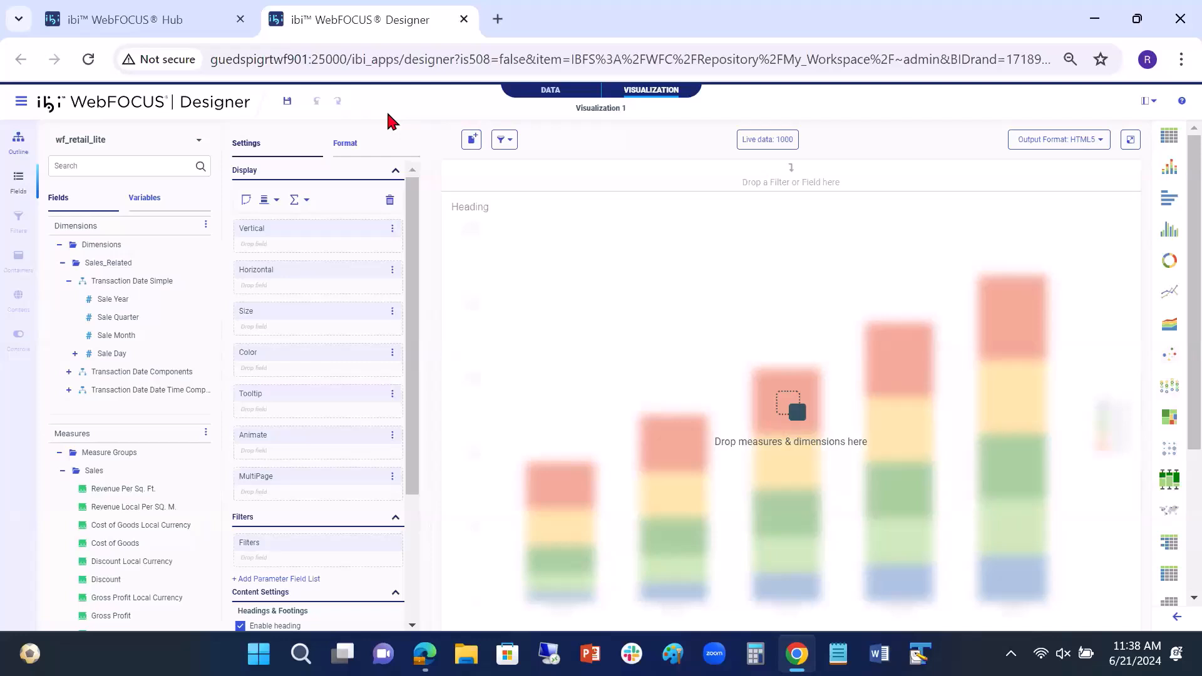
Step: Build a bar chart with Product Category on the horizontal axis and the Revenue sales measure on the vertical axis
scroll(100, 350, "down", 2)
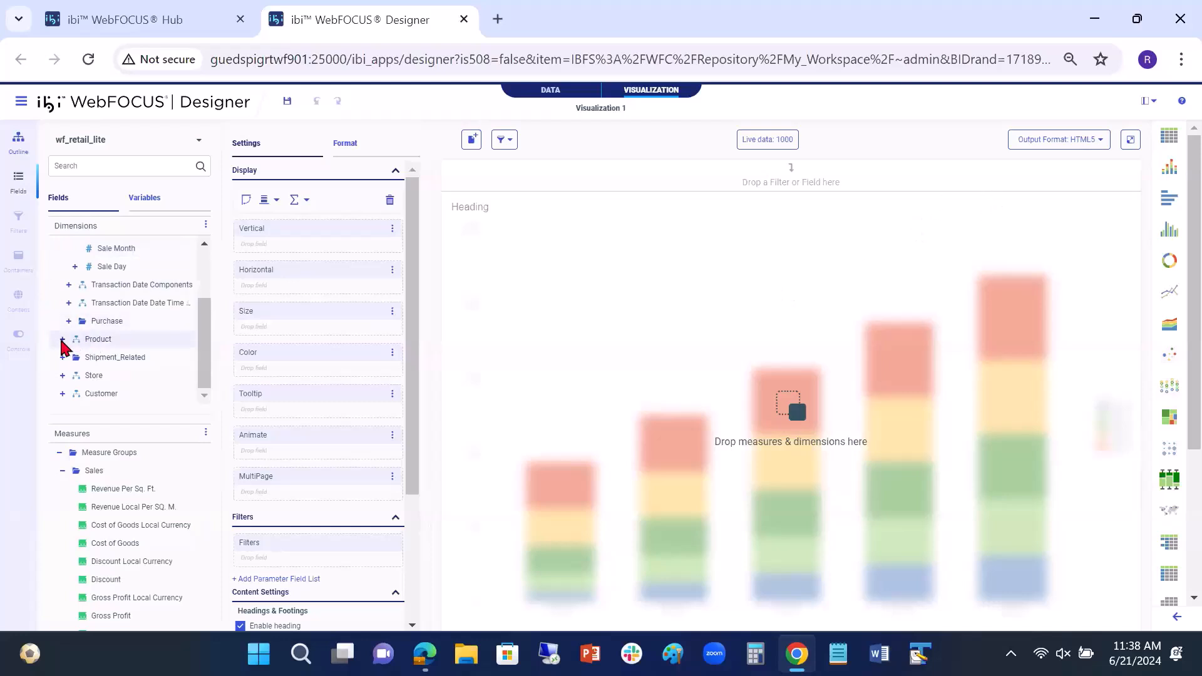
left_click(62, 339)
double_click(114, 357)
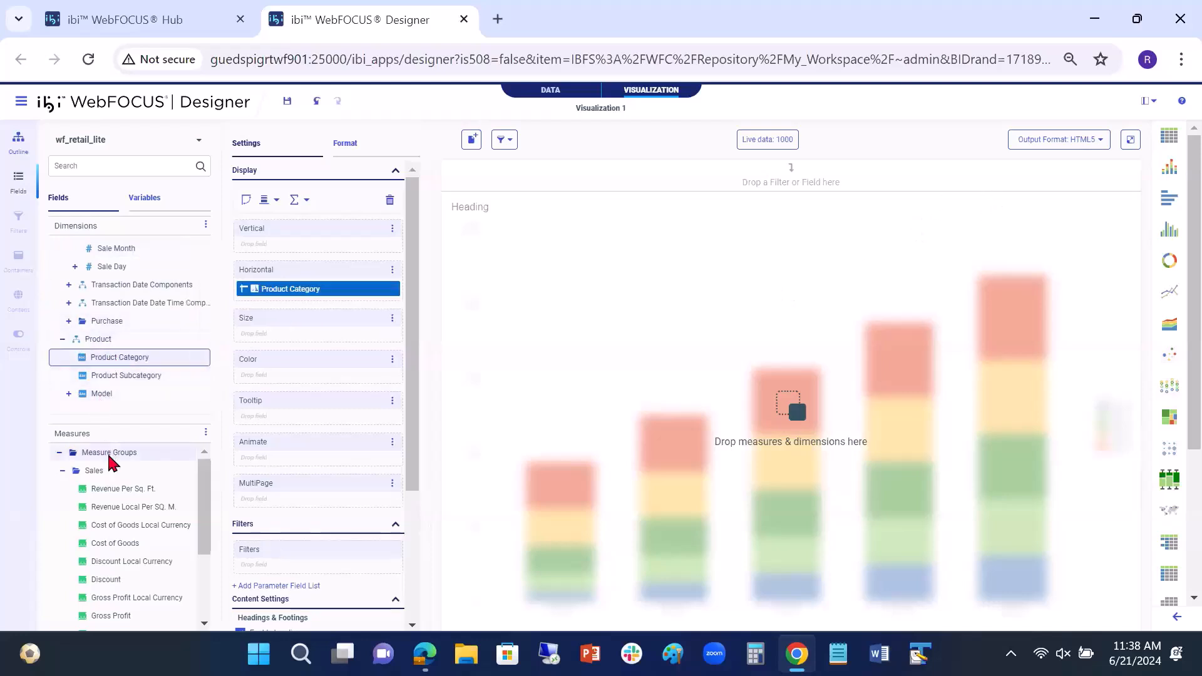
scroll(119, 482, "down", 3)
double_click(105, 584)
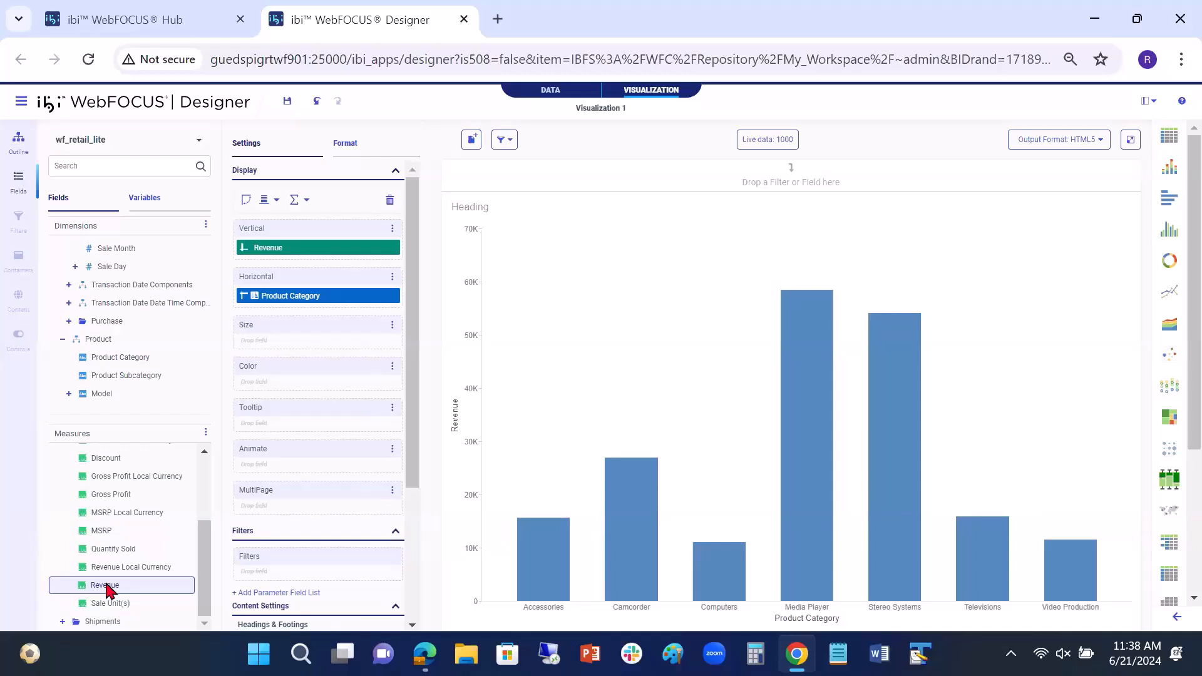
left_click(290, 250)
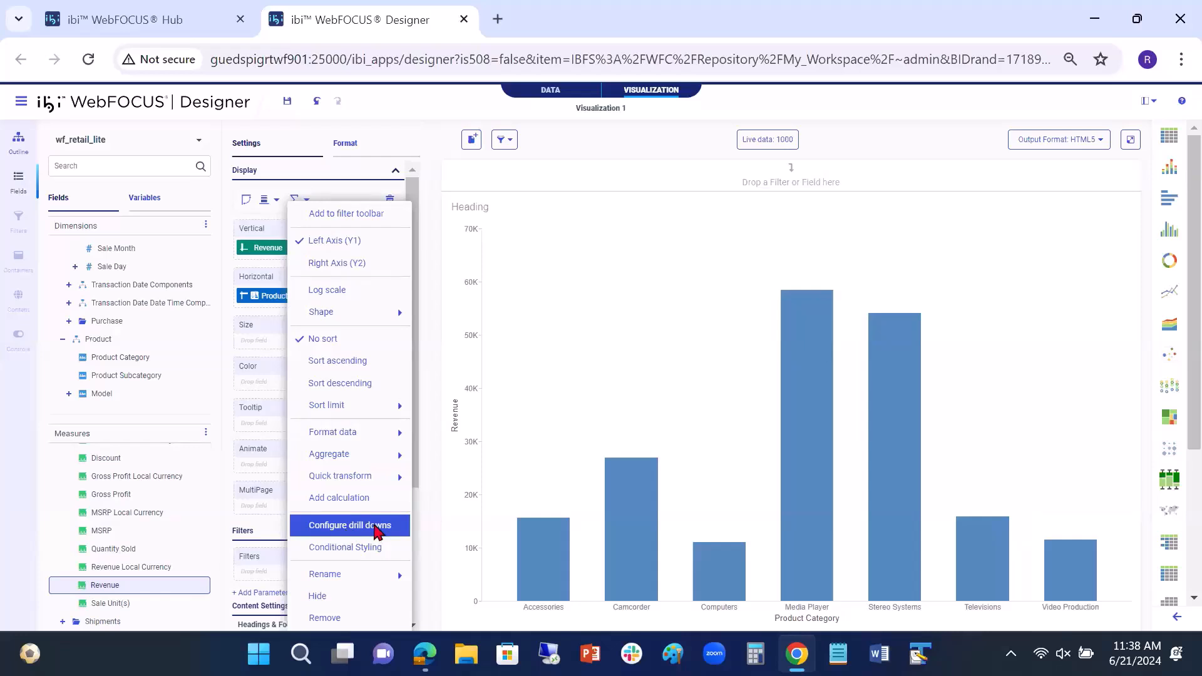
right_click(276, 292)
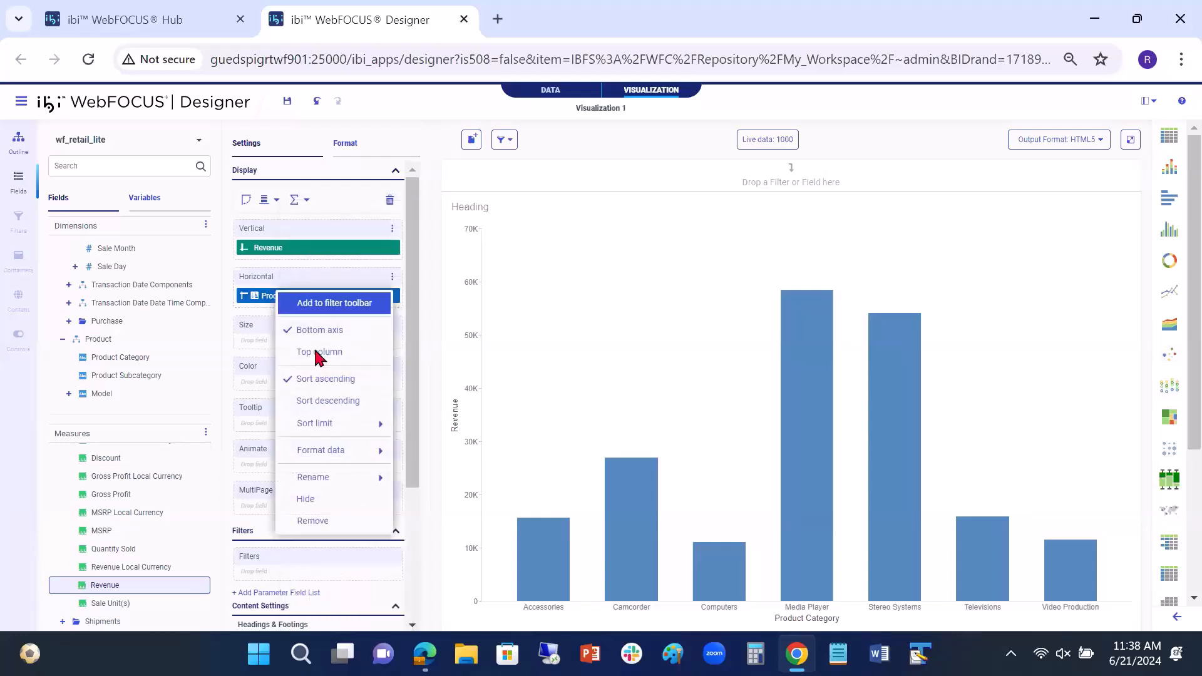
left_click(322, 476)
Step: Open the drill-down configuration for the Revenue measure and add a first drill item
right_click(303, 255)
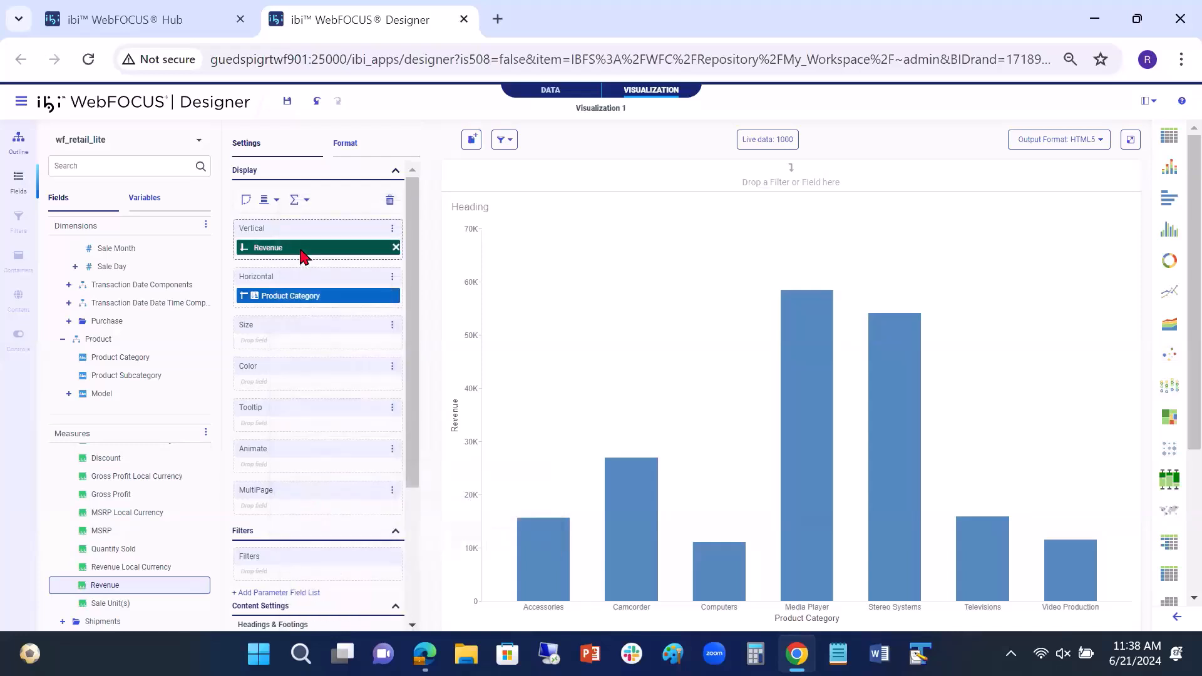
mouse_move(336, 474)
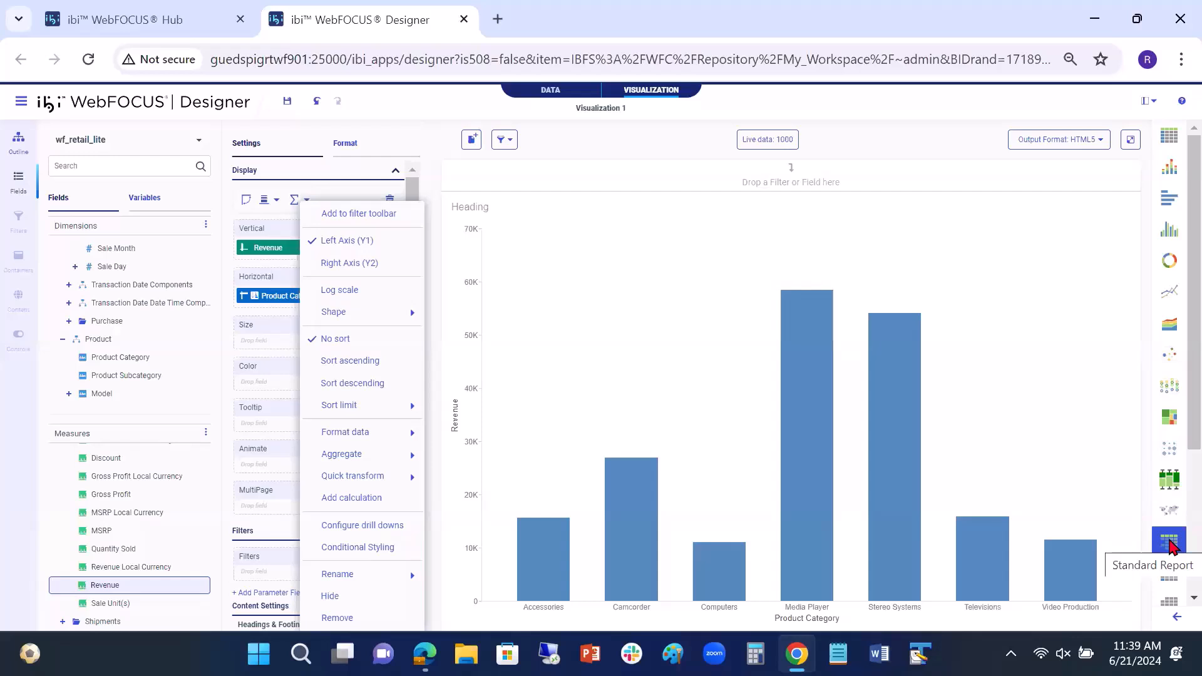
left_click(357, 531)
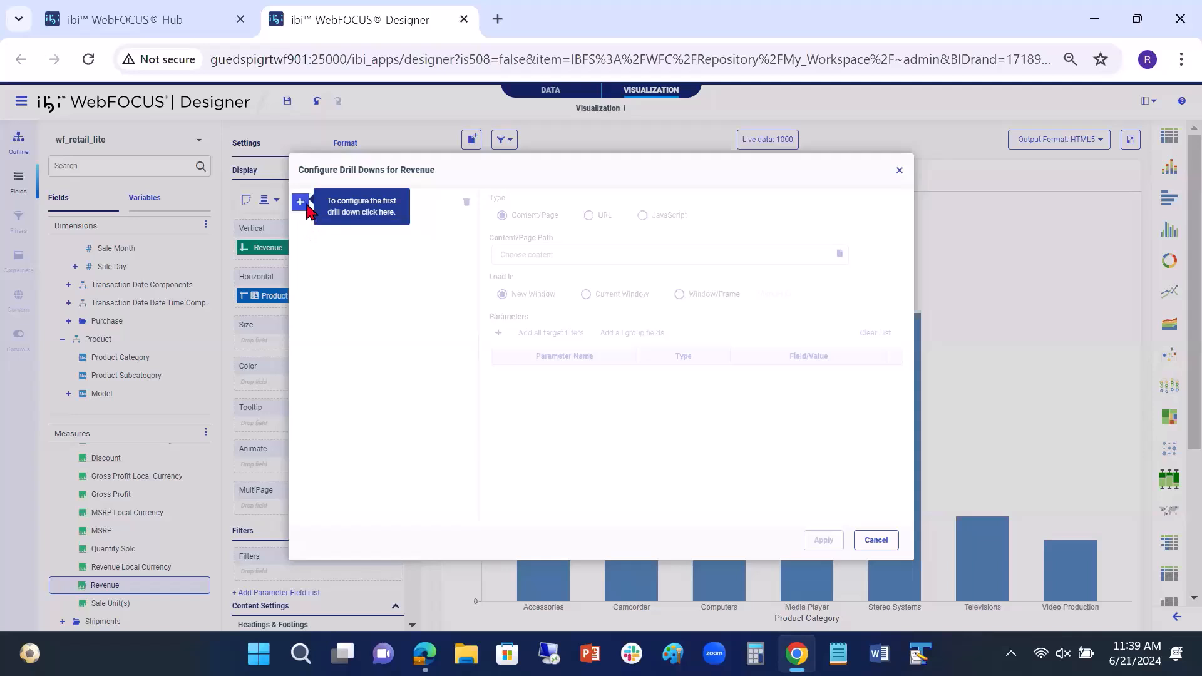
left_click(301, 202)
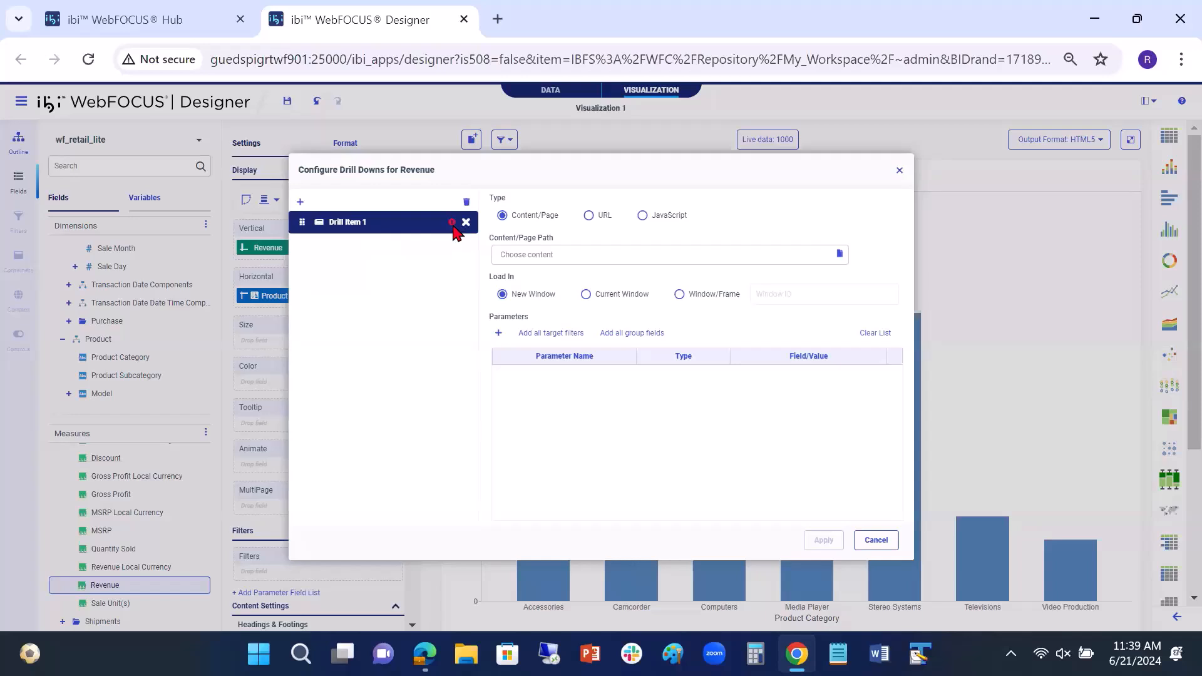
mouse_move(451, 231)
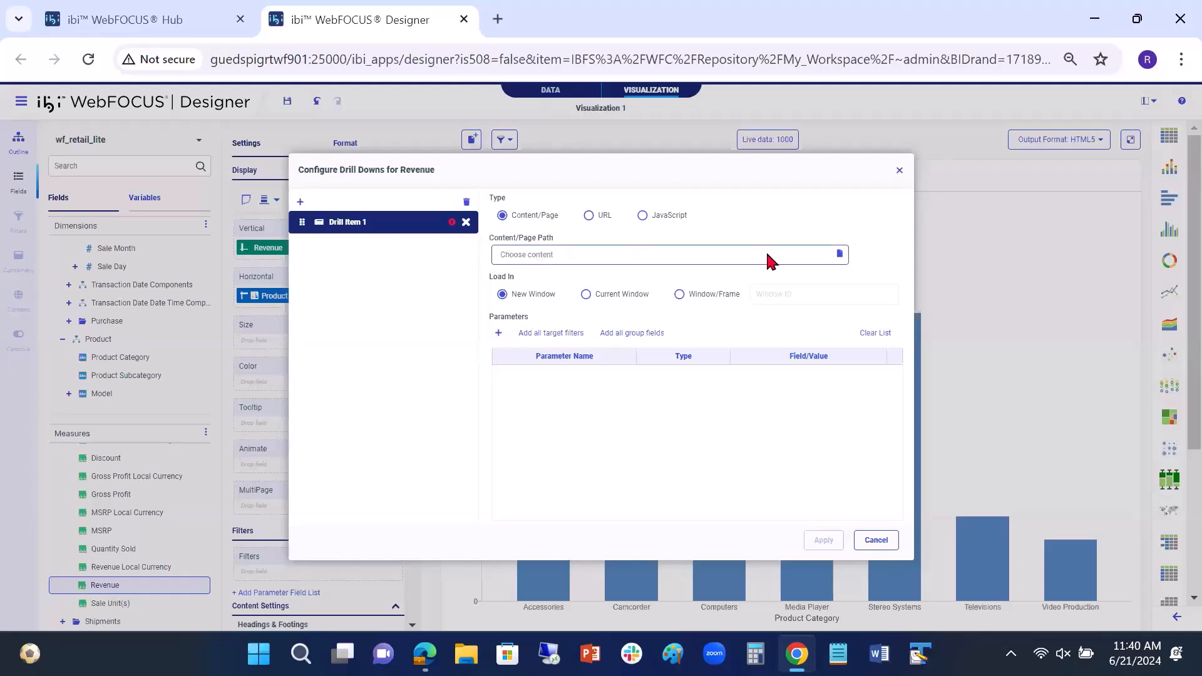
Step: Set the drill item's content path to the Category Sales chart in the Small Widgets folder of Retail Demo
left_click(840, 255)
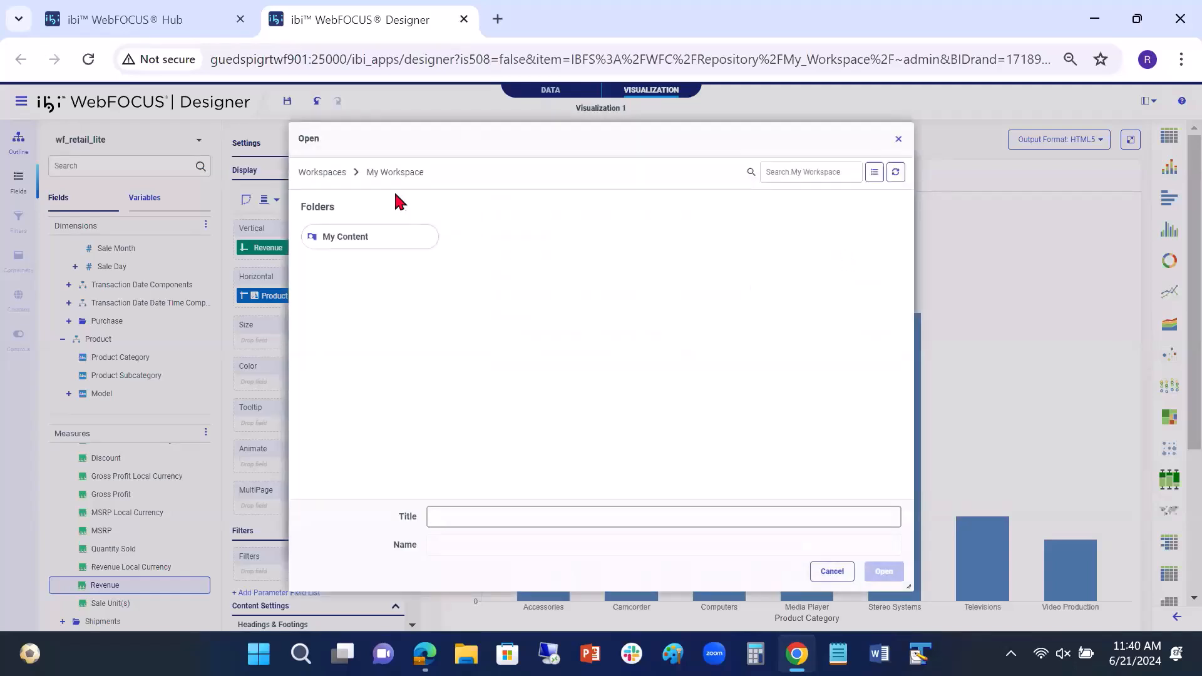
left_click(336, 174)
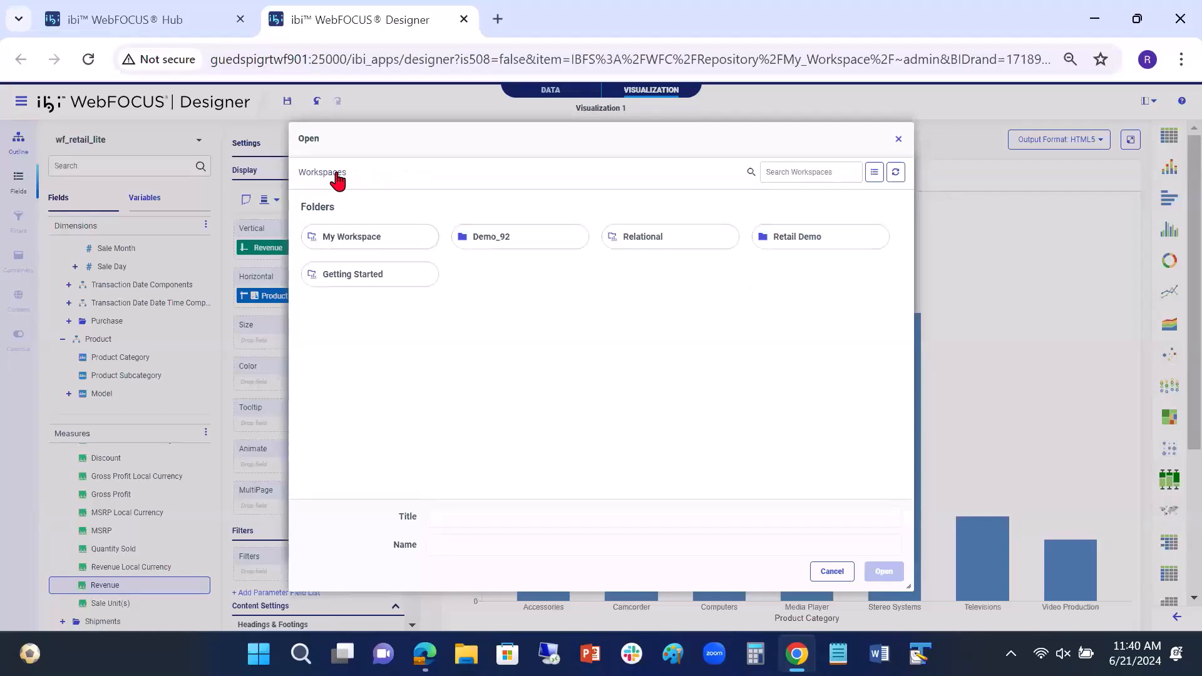
left_click(813, 242)
left_click(814, 241)
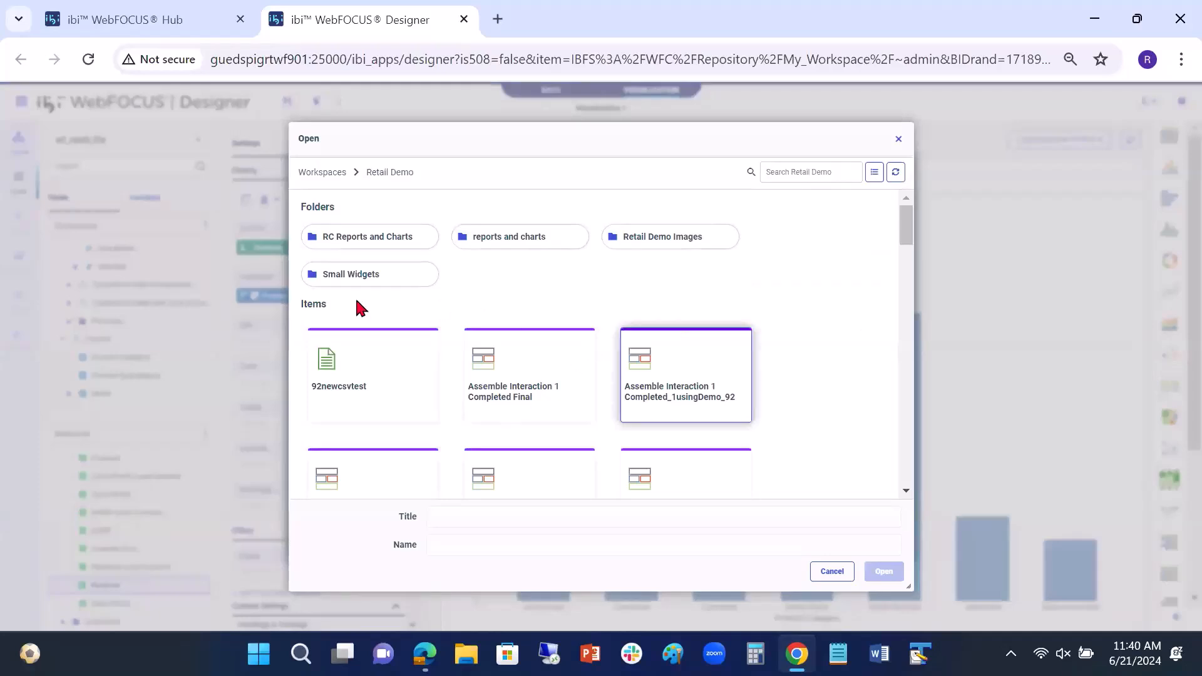
left_click(367, 277)
left_click(367, 275)
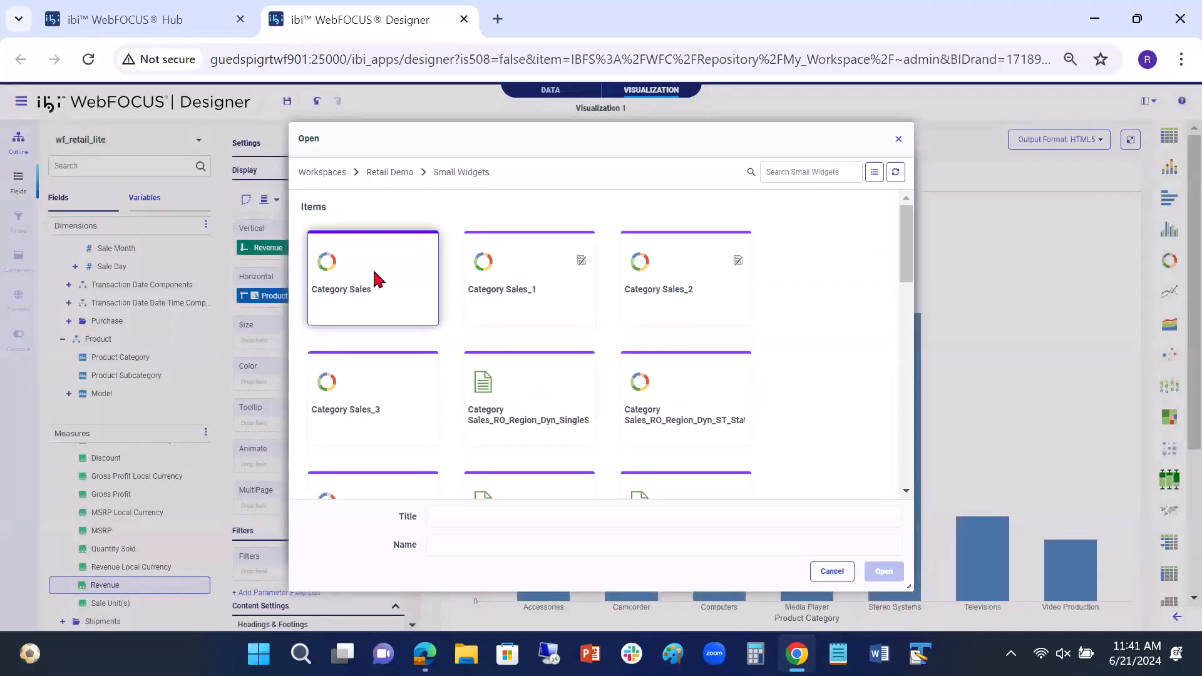
left_click(373, 269)
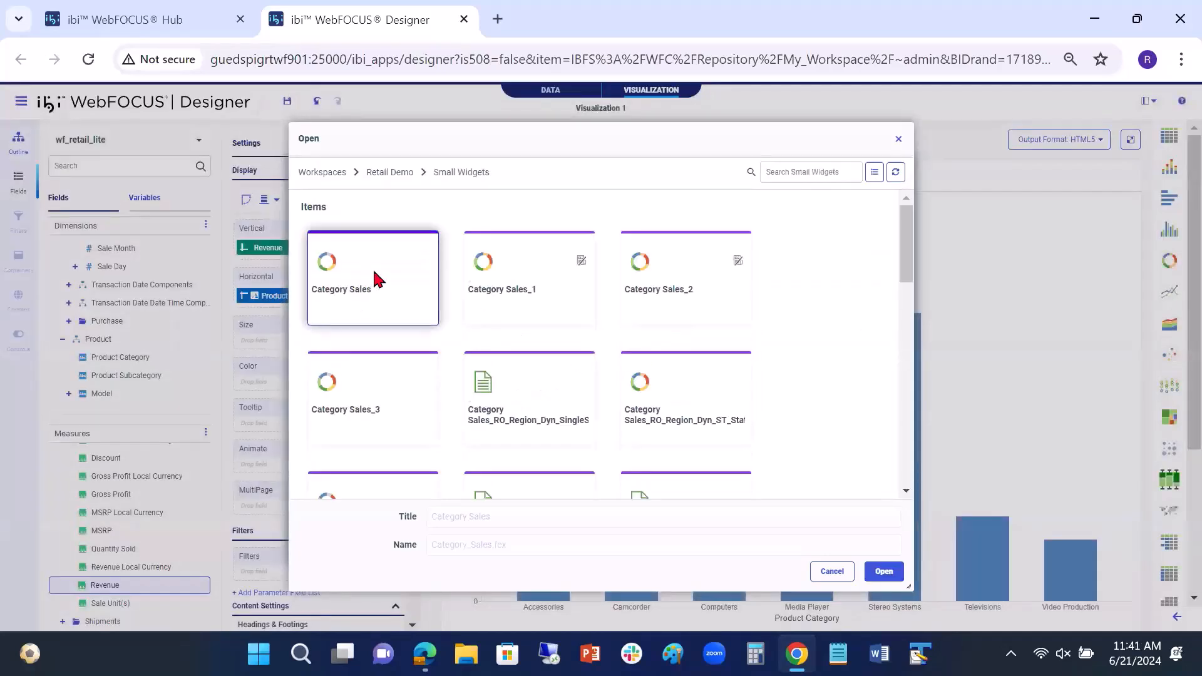
left_click(883, 572)
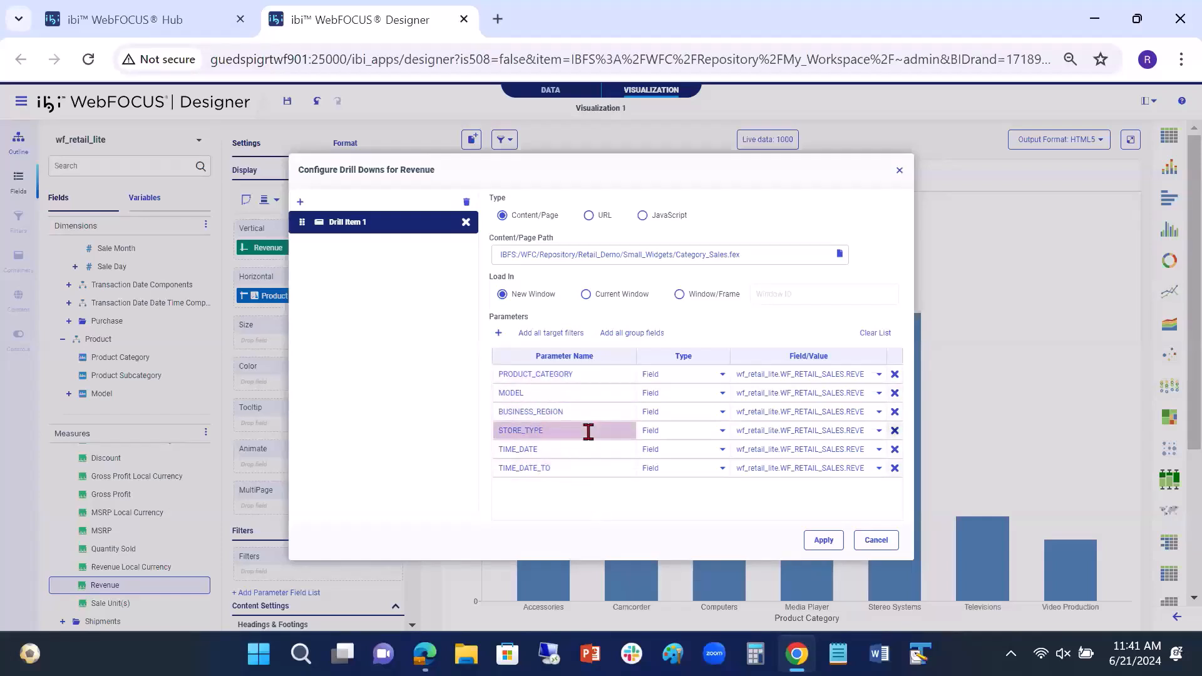
Step: Map the PRODUCT_CATEGORY parameter, with type Field, to wf_retail_lite.WF_RETAIL_PRODUCT.PRODUCT_CATEGORY
left_click(721, 375)
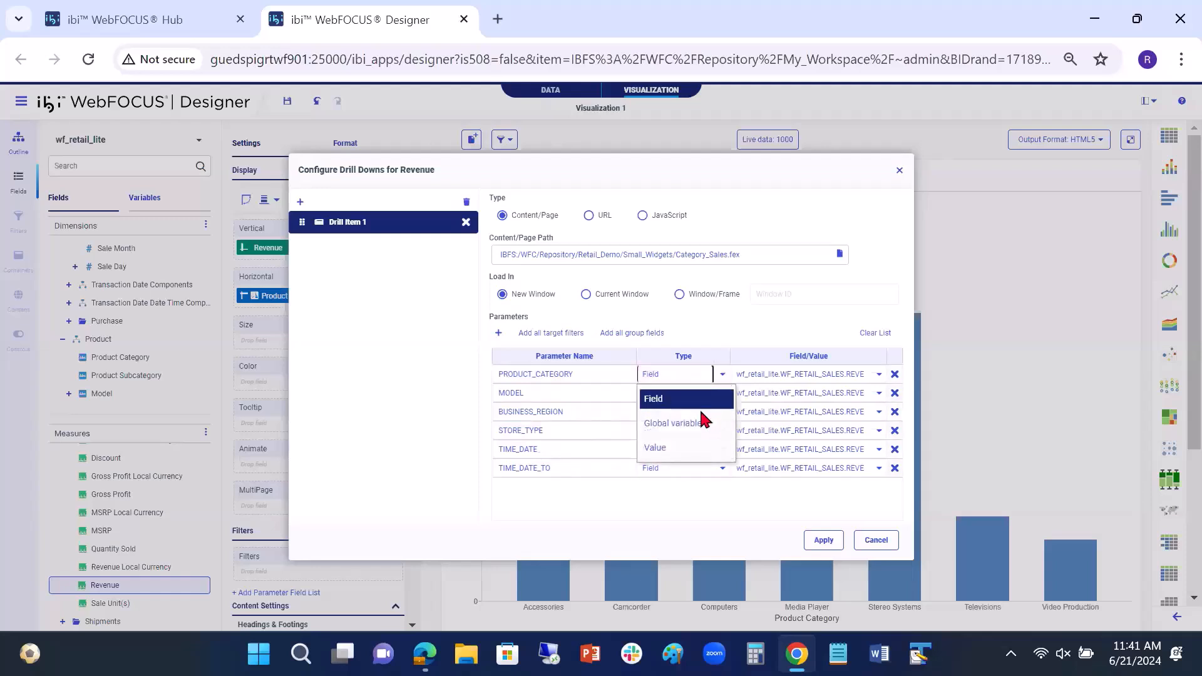
left_click(705, 404)
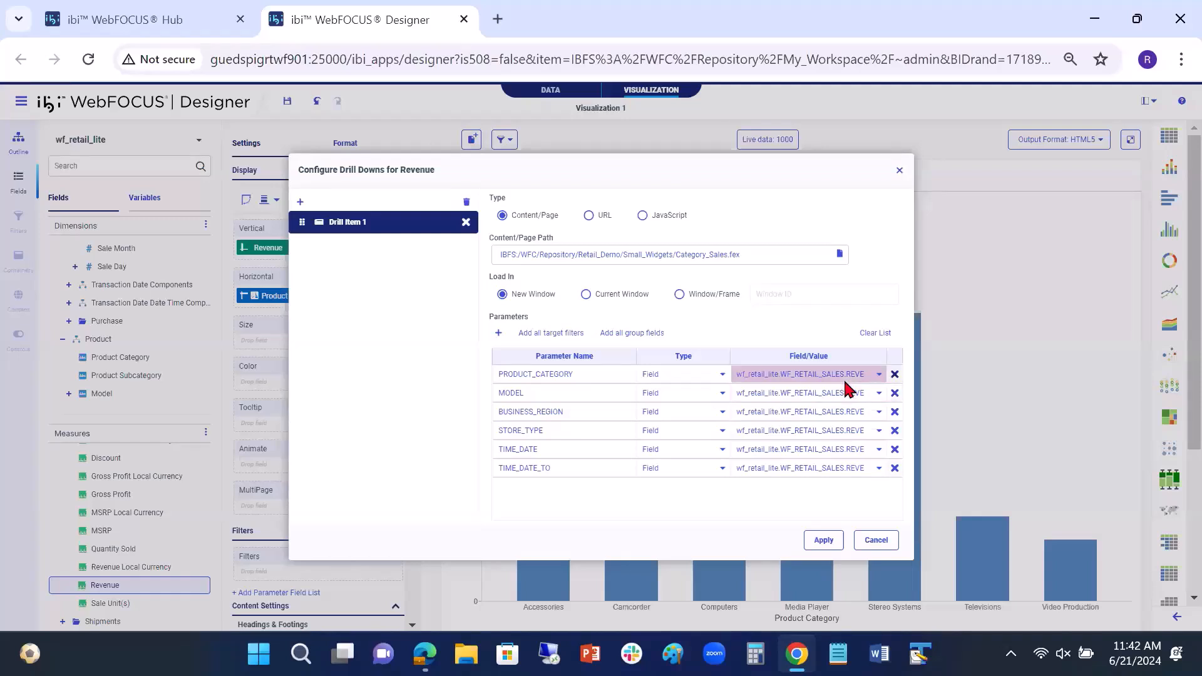
left_click(877, 374)
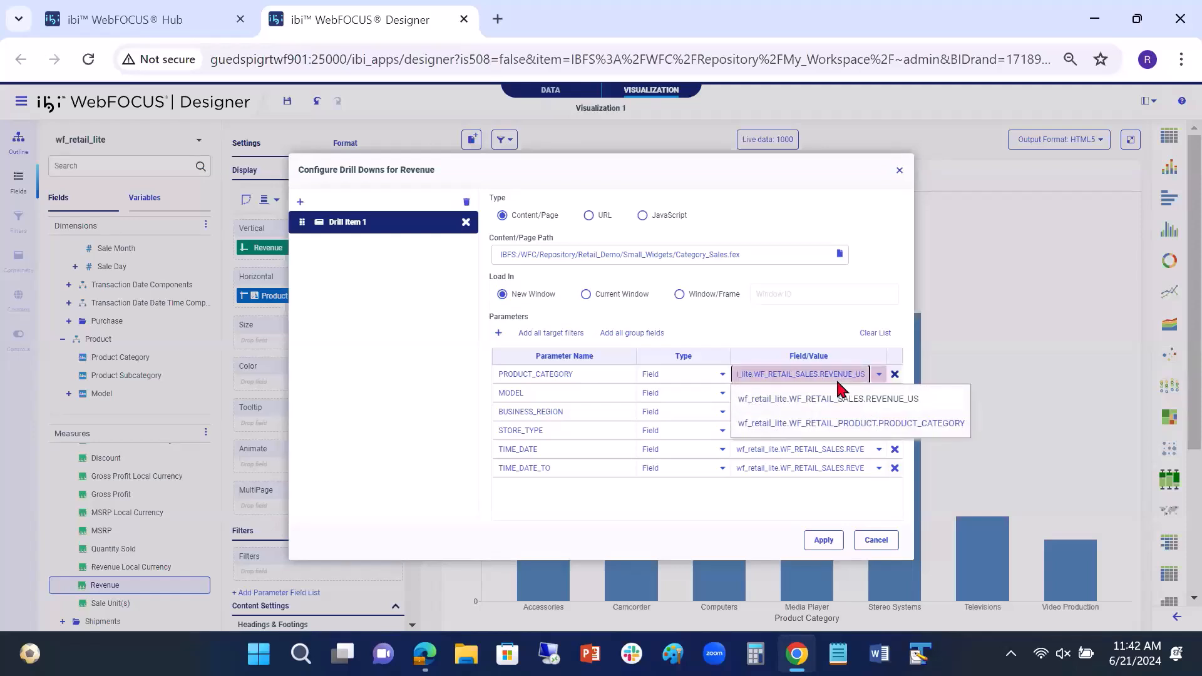
left_click(848, 422)
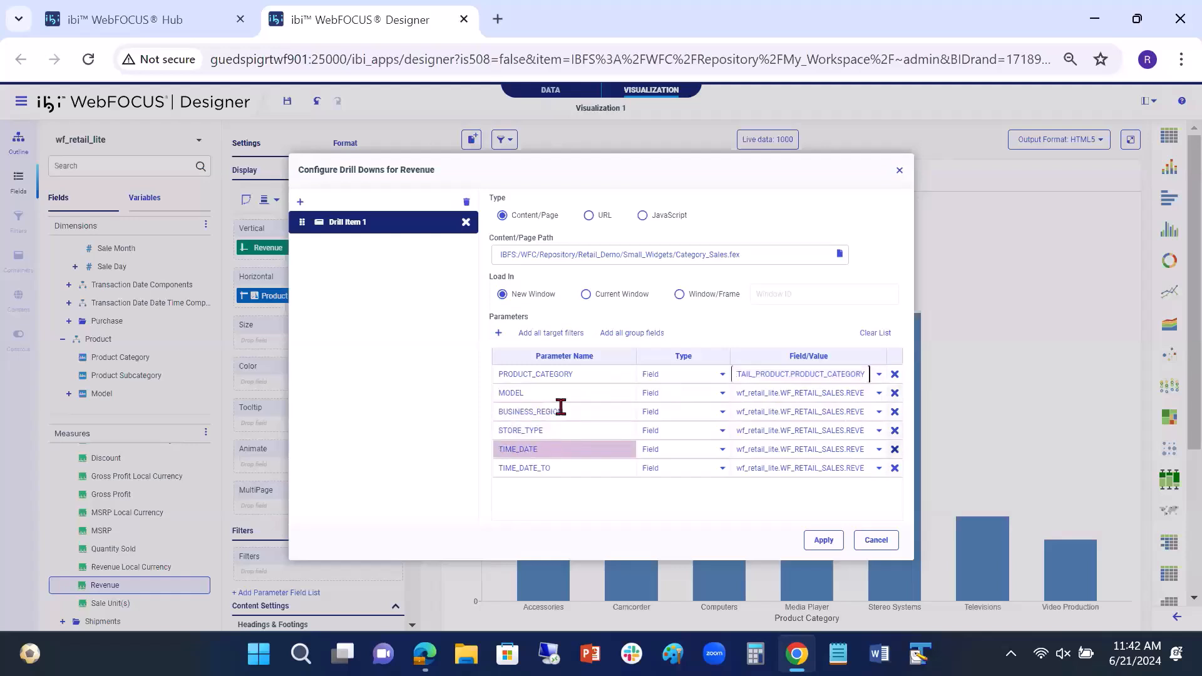
Step: Remove the MODEL, BUSINESS_REGION, STORE_TYPE, TIME_DATE and TIME_DATE_TO parameters and apply the drill-down configuration
left_click(894, 392)
left_click(895, 393)
left_click(894, 393)
left_click(894, 392)
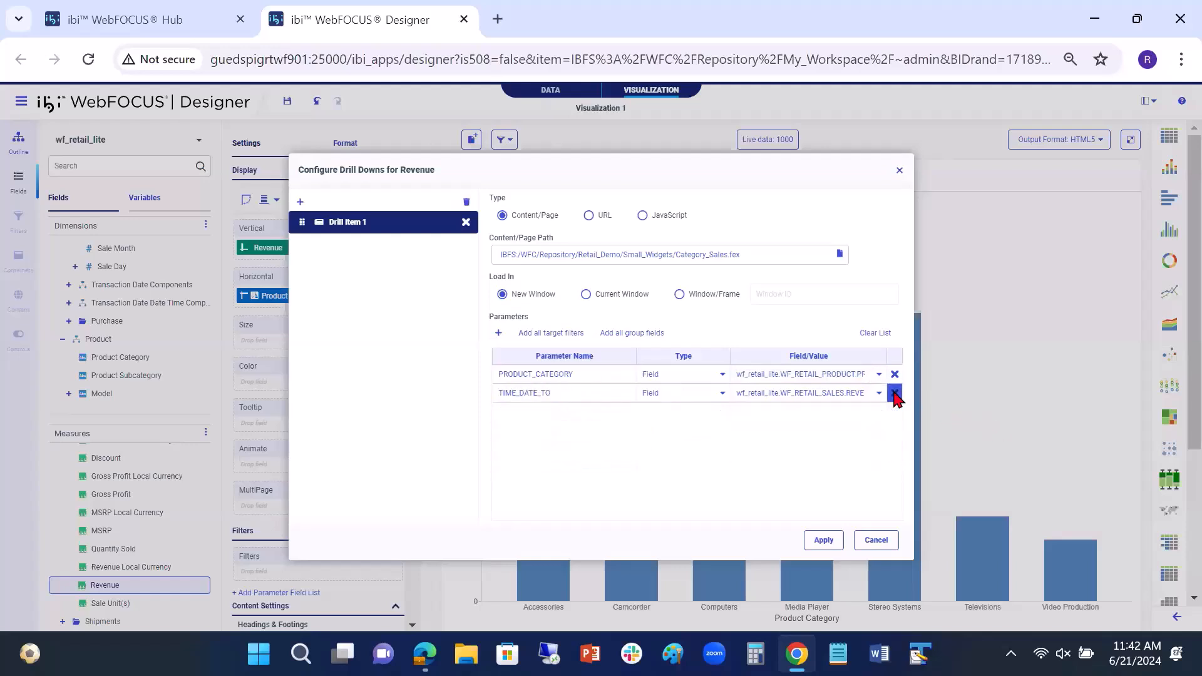
left_click(894, 392)
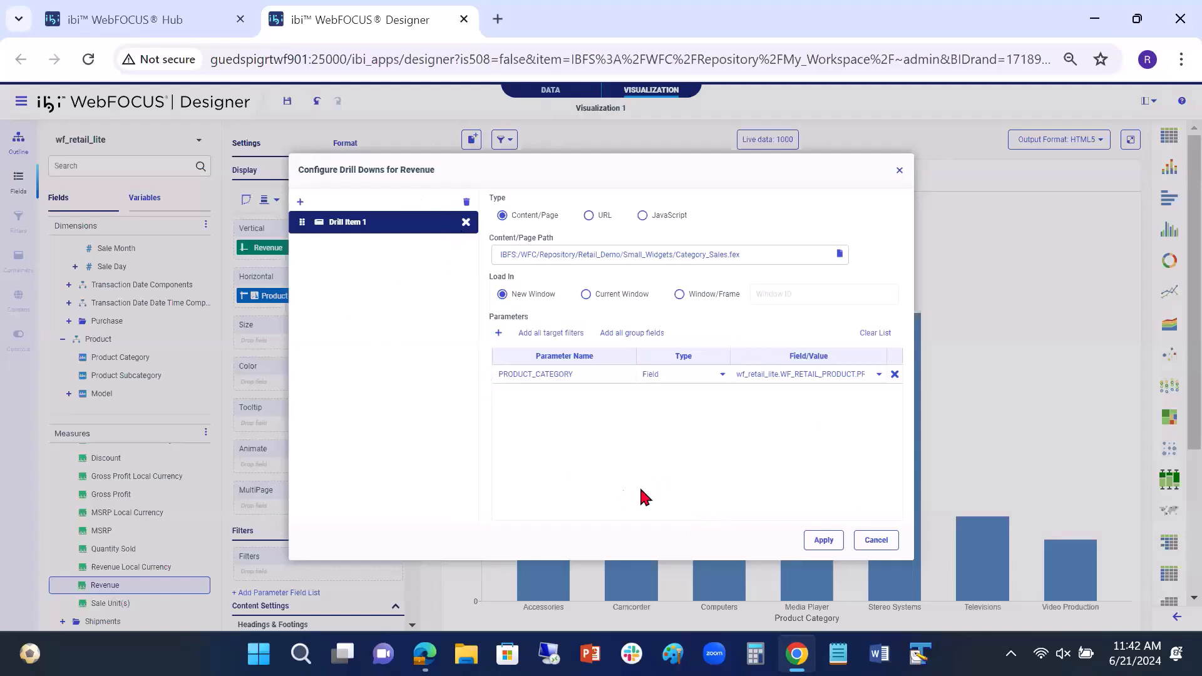
left_click(823, 540)
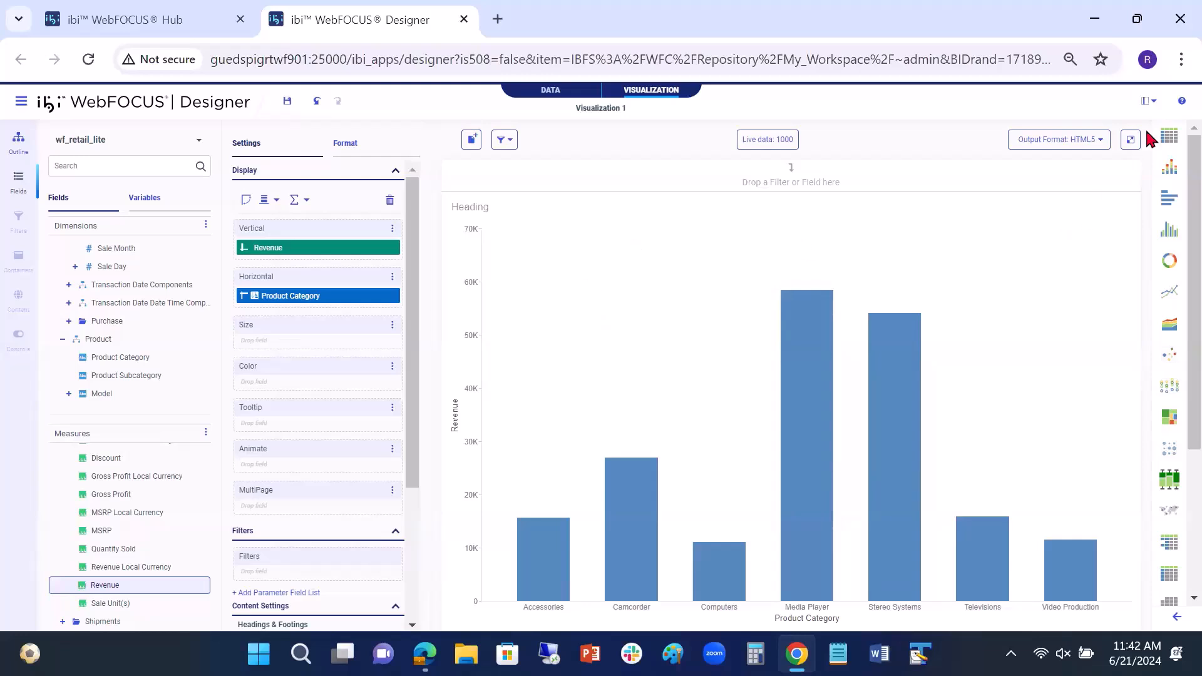
Step: Run the chart in its own tab and test the drill-down from the Stereo Systems bar, closing the Category Sales result
left_click(1130, 139)
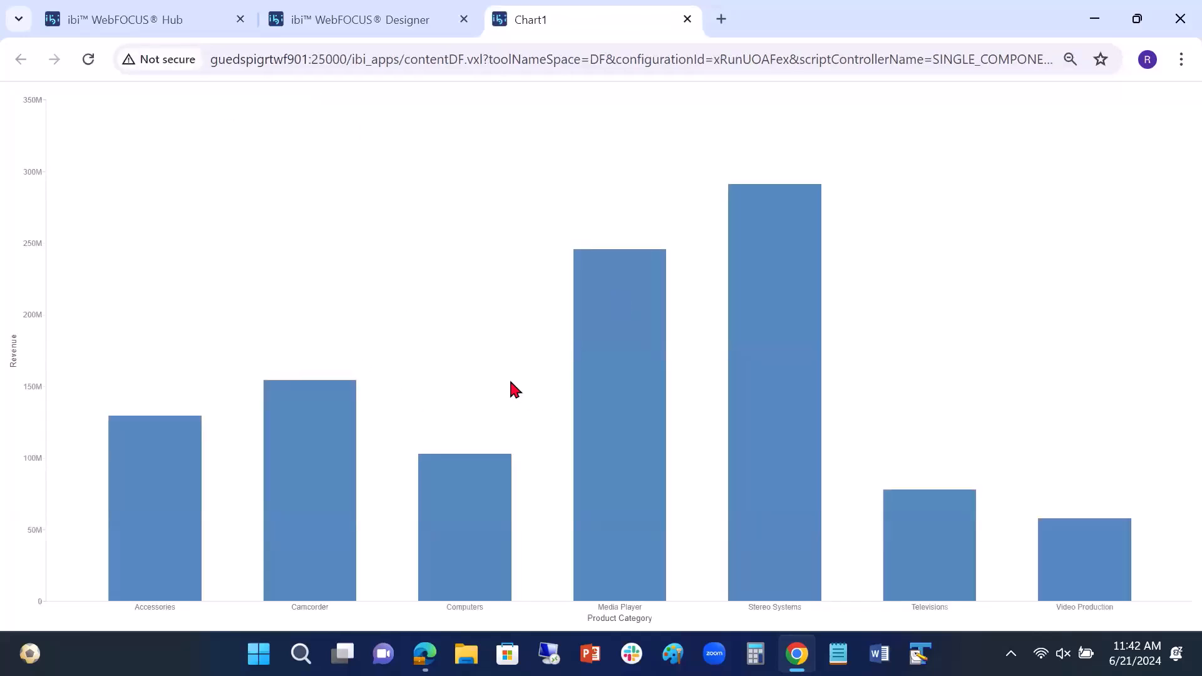
mouse_move(778, 216)
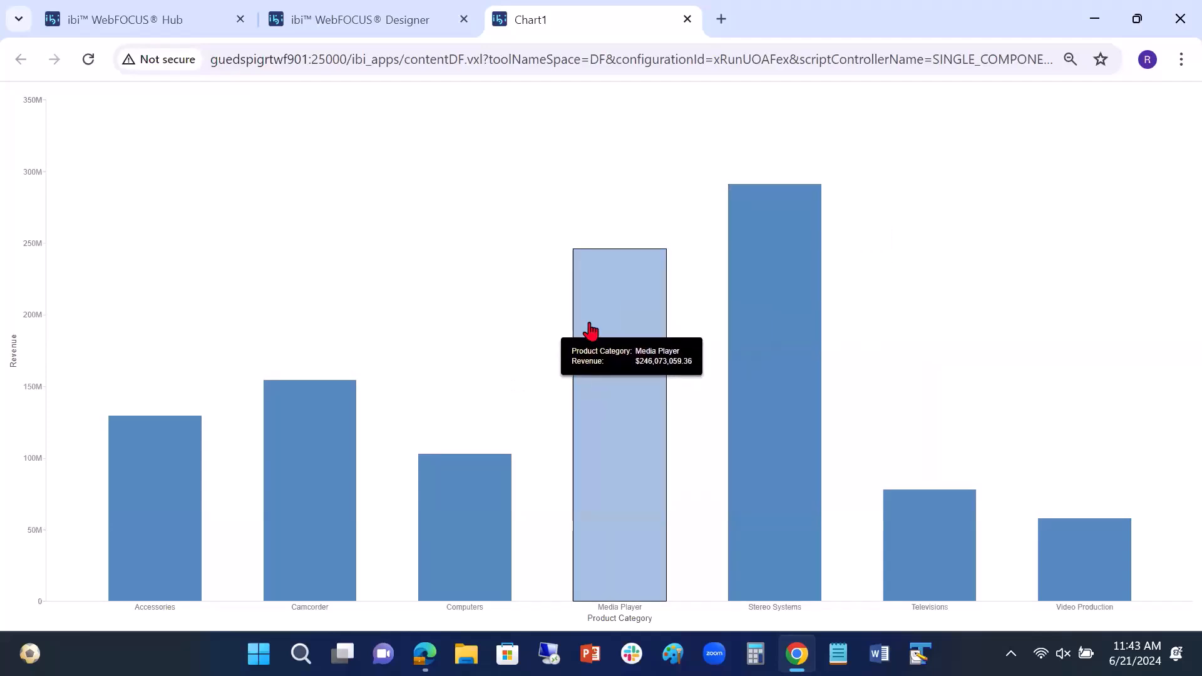
mouse_move(487, 477)
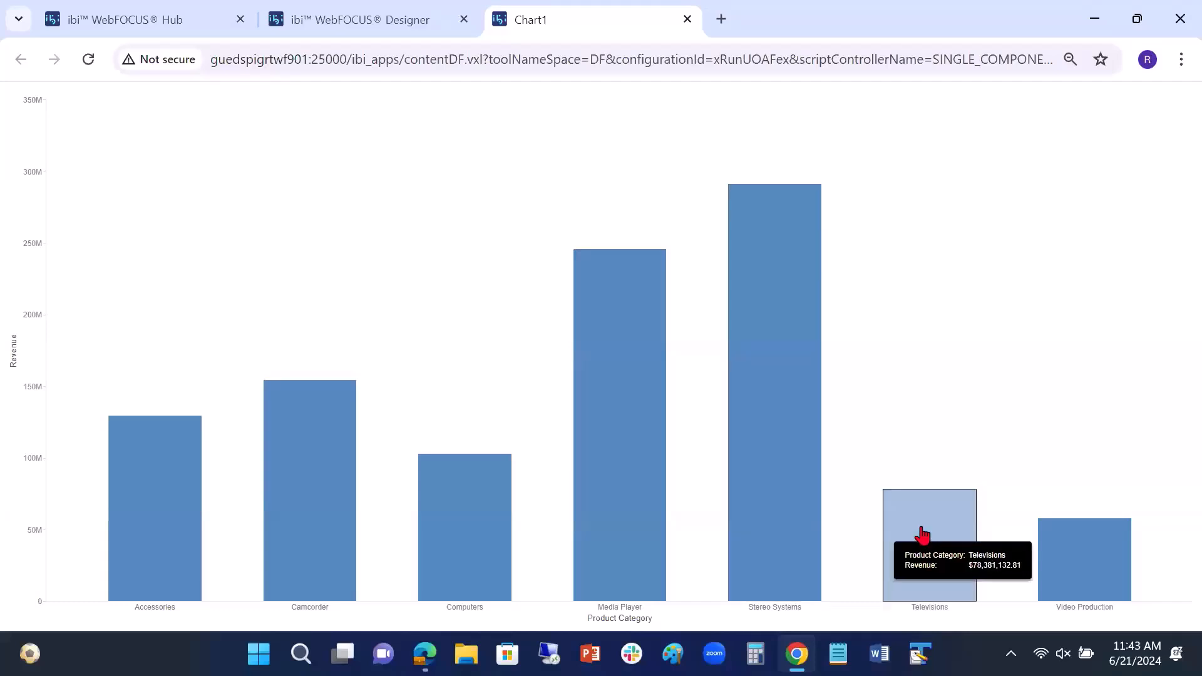
left_click(767, 232)
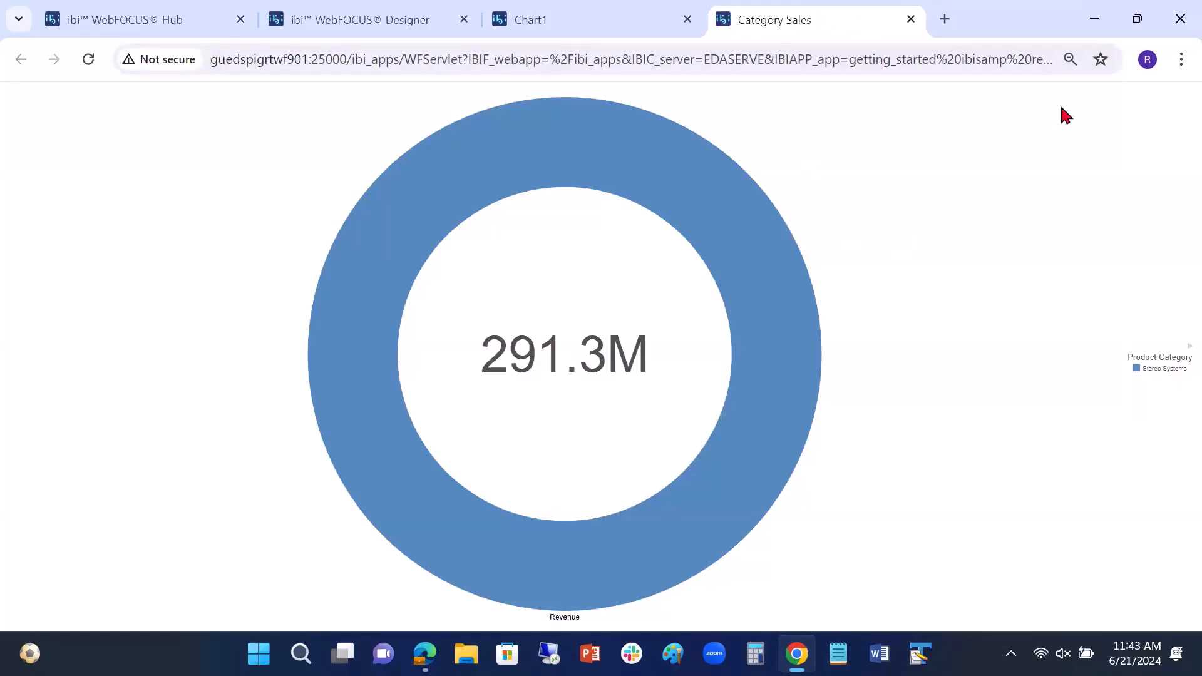
left_click(911, 19)
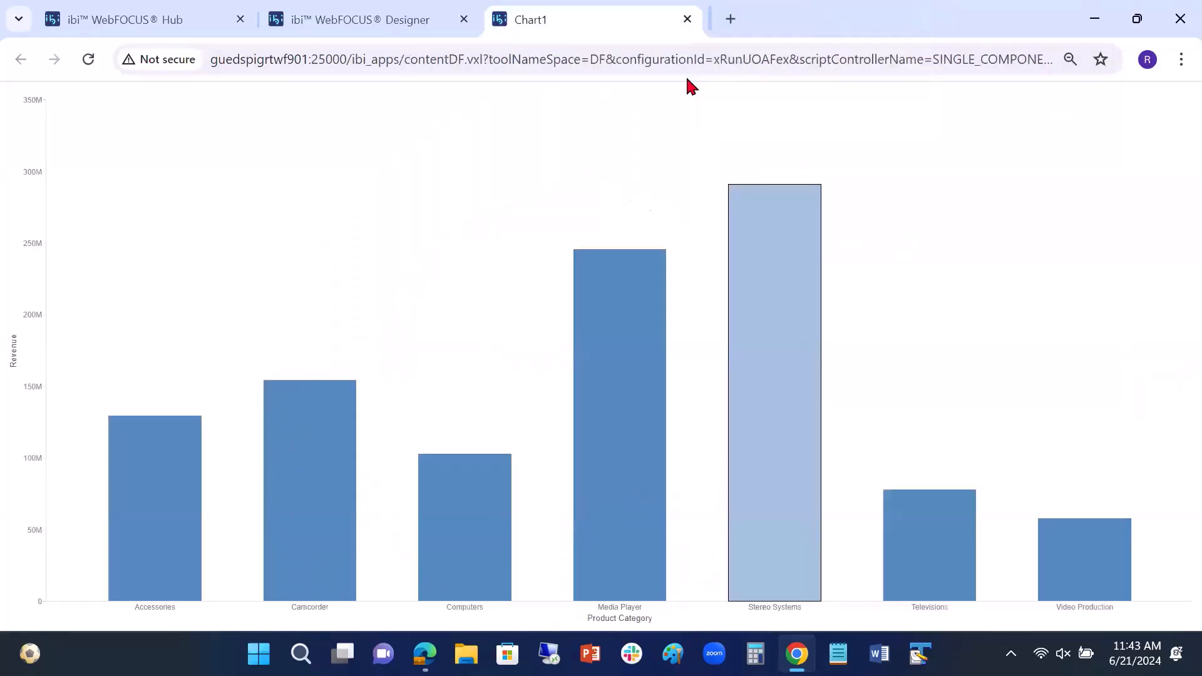
Step: Test the drill-down from the Media Player bar, and close both the resulting report and the chart preview
left_click(598, 325)
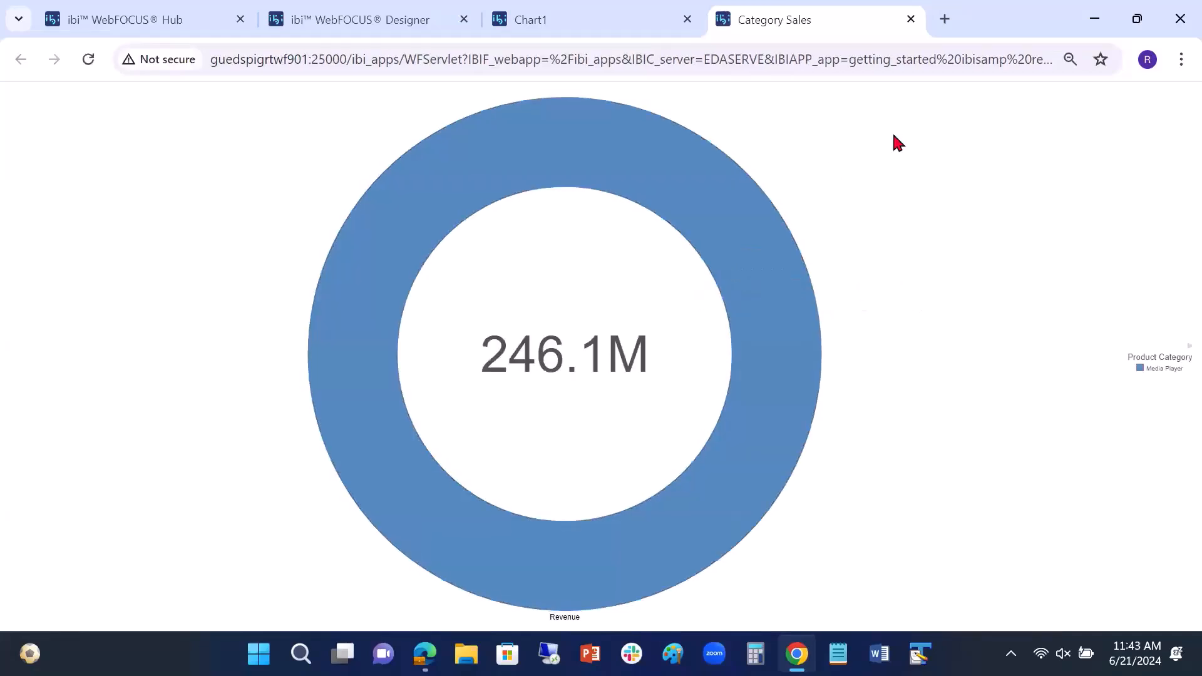
left_click(911, 20)
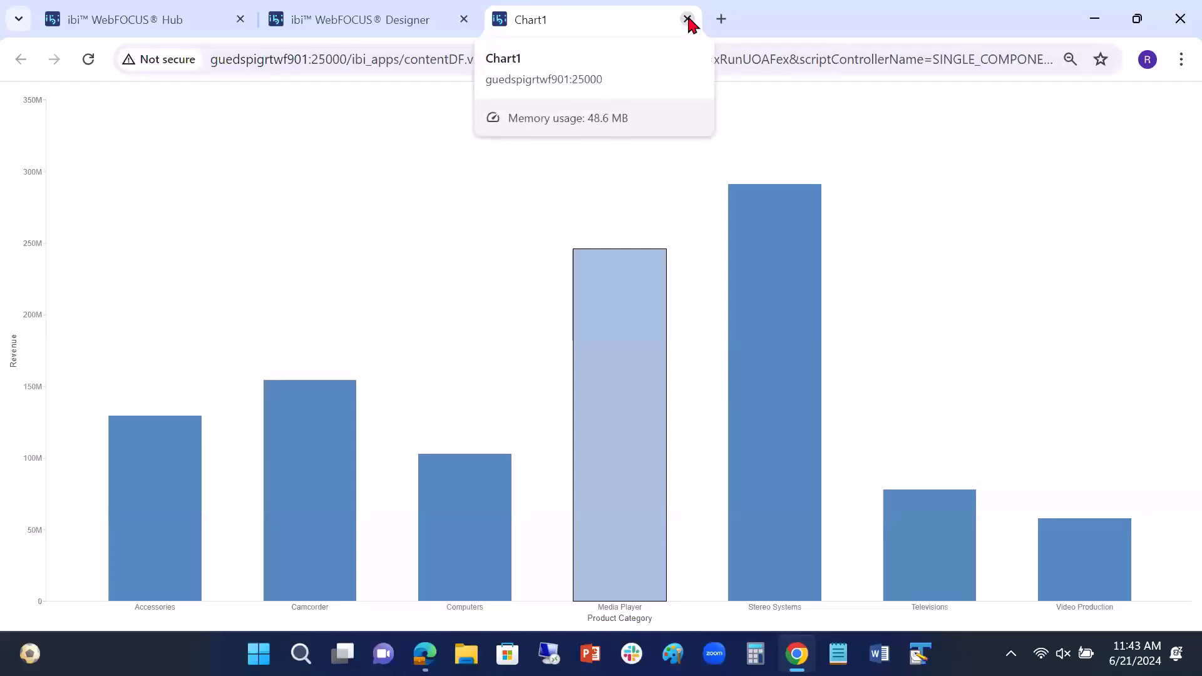
left_click(688, 19)
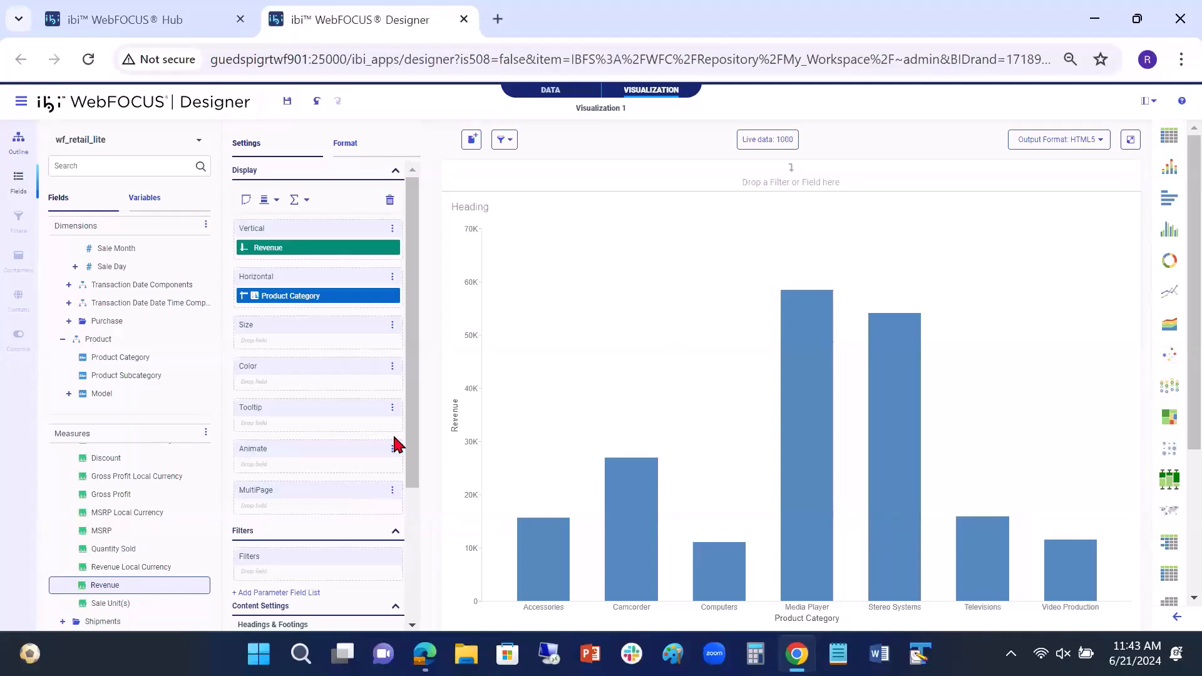
Step: Review the drill-down configuration of the Revenue field and close it without changes
right_click(328, 251)
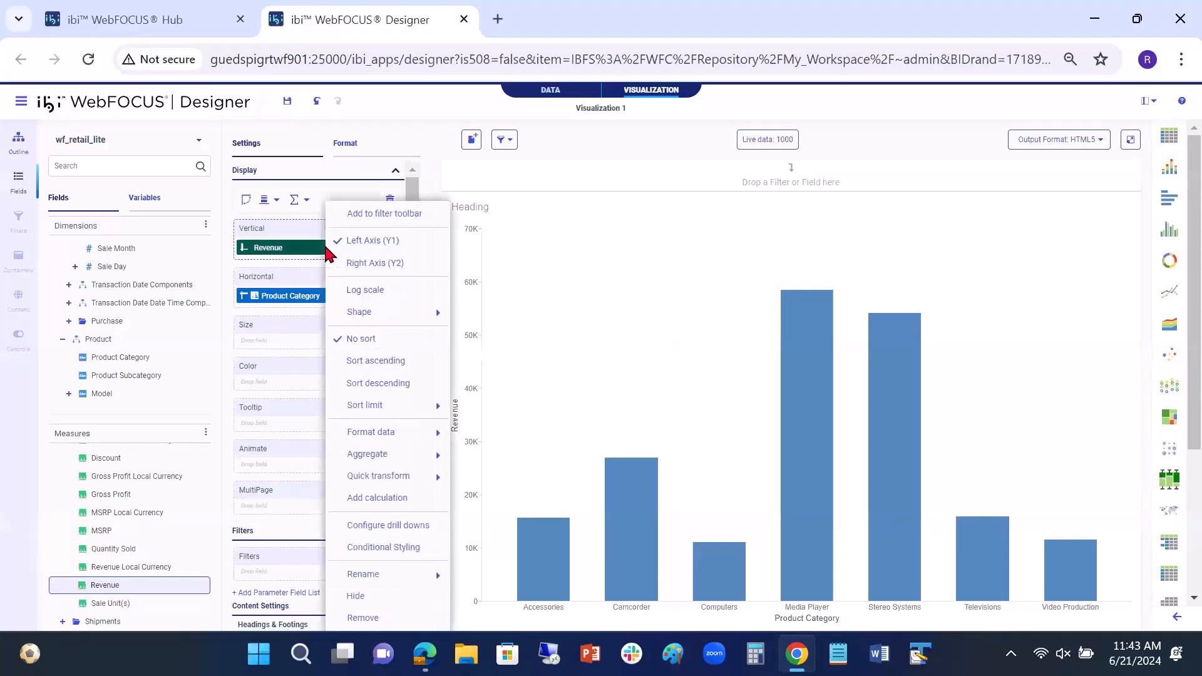
left_click(376, 527)
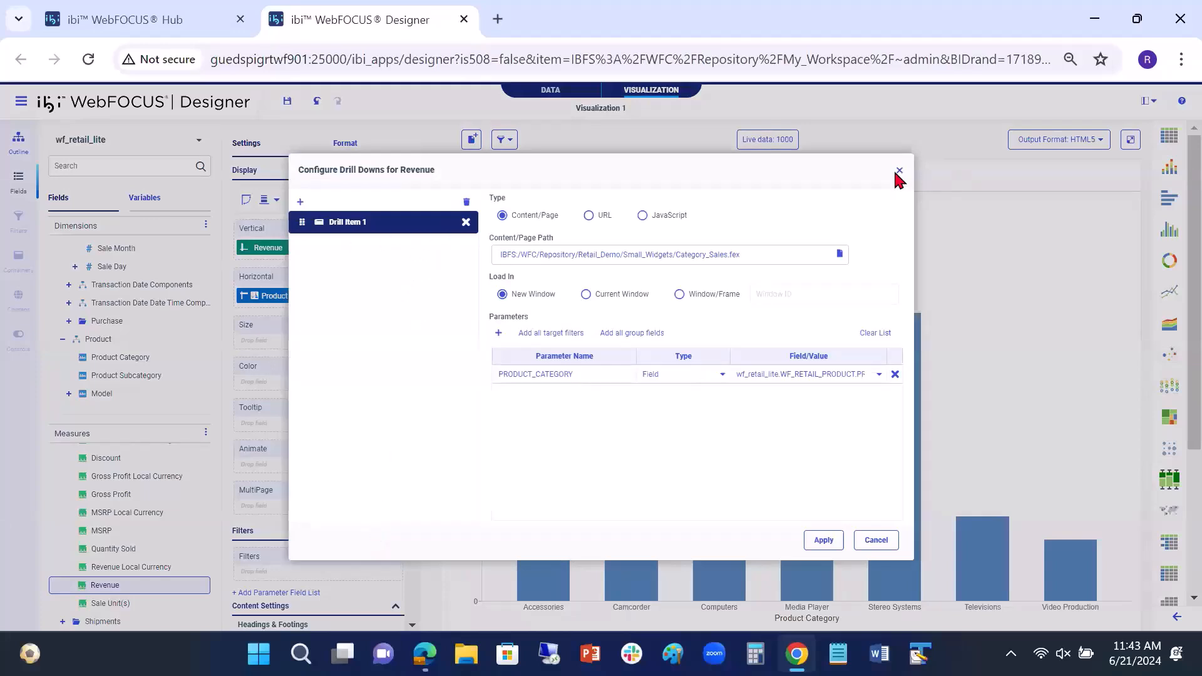
left_click(872, 547)
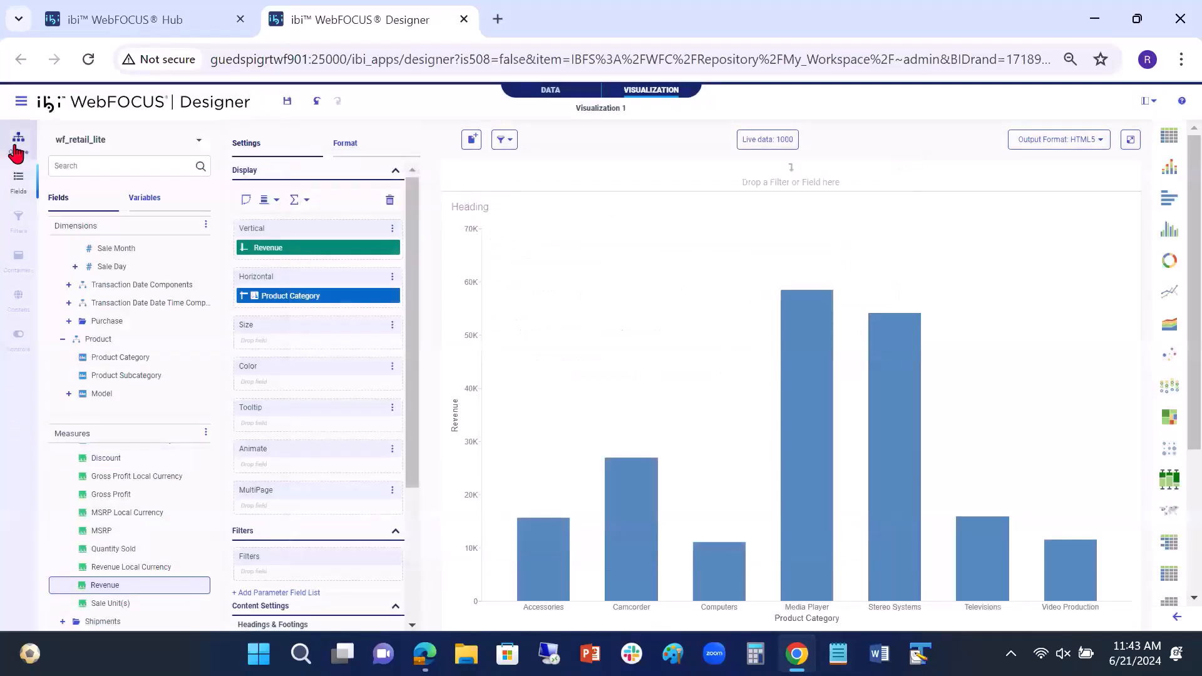
Step: View the chart's source code, examine the FOCEXEC call and PRODUCT_CATEGORY parameter in the drill-down line, and close the code
left_click(17, 151)
right_click(97, 165)
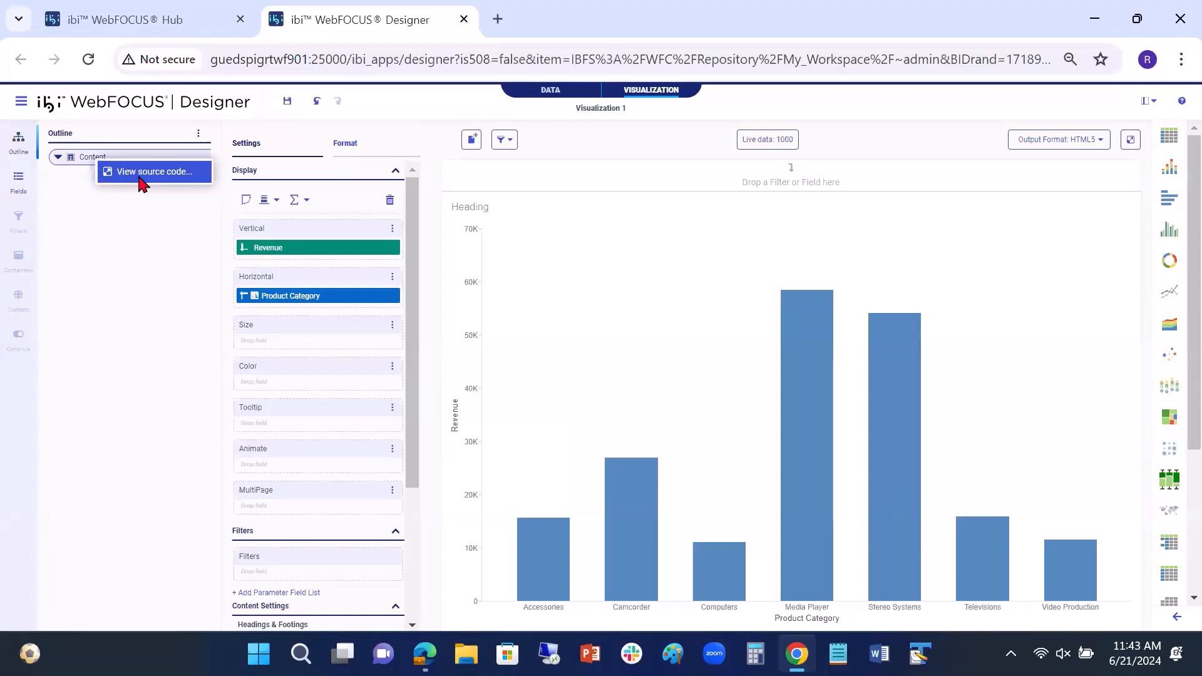
left_click(140, 178)
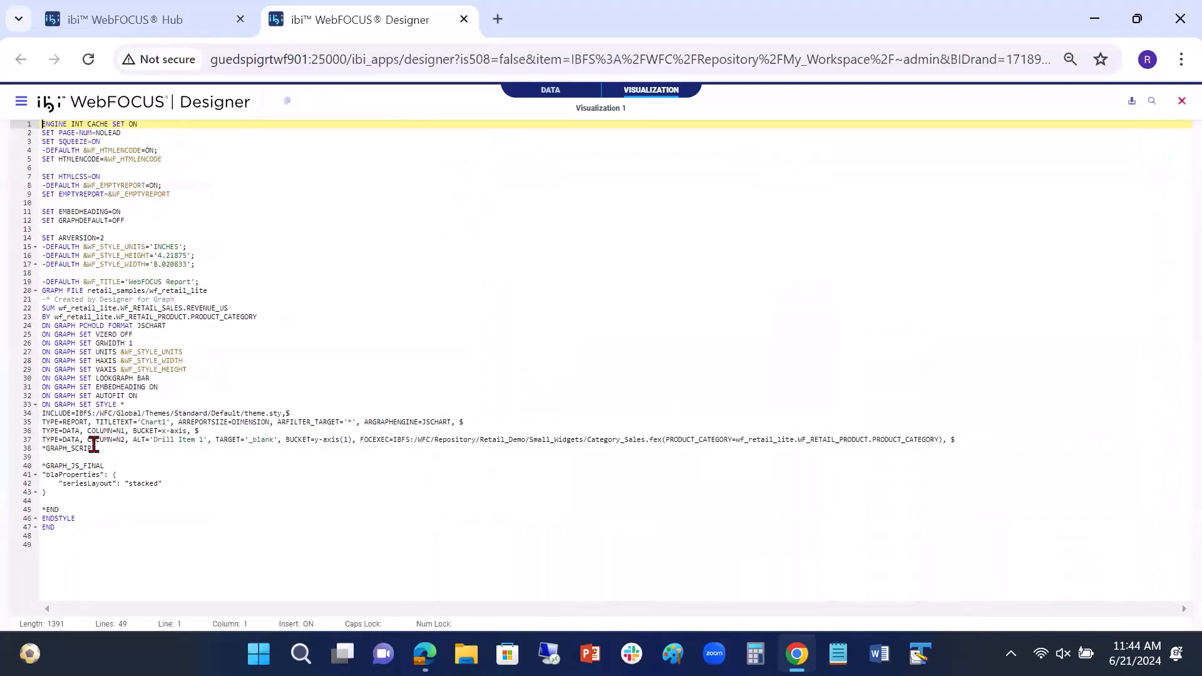
left_click(43, 441)
triple_click(44, 442)
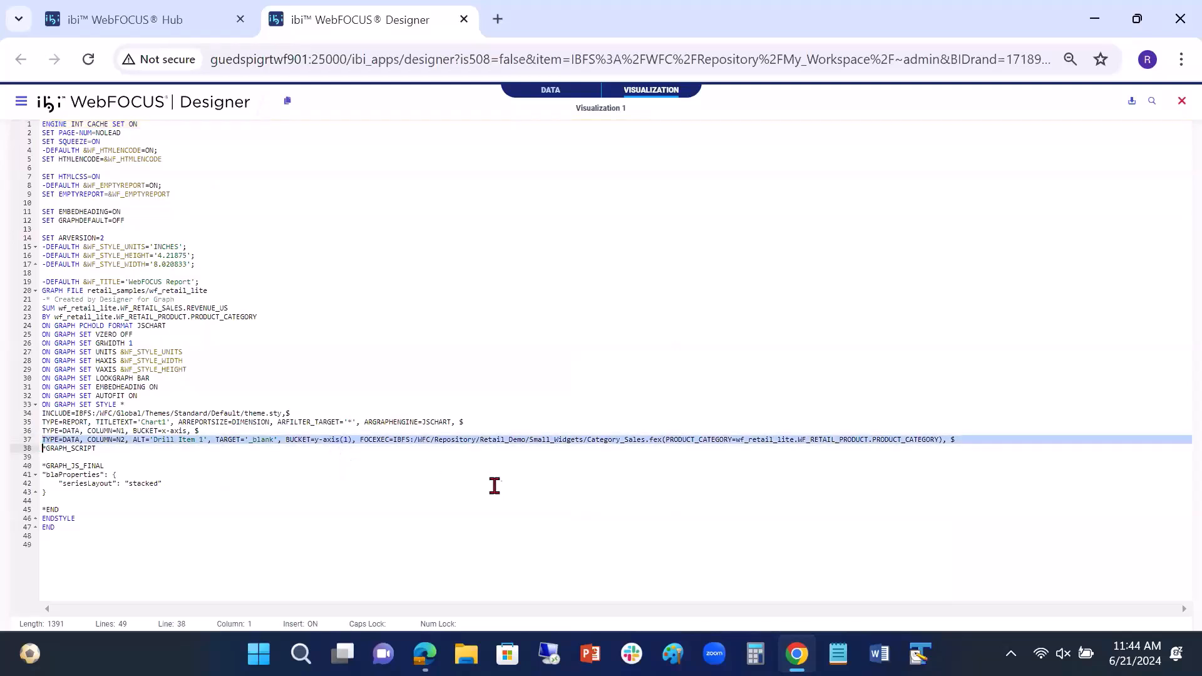
left_click_drag(361, 440, 393, 440)
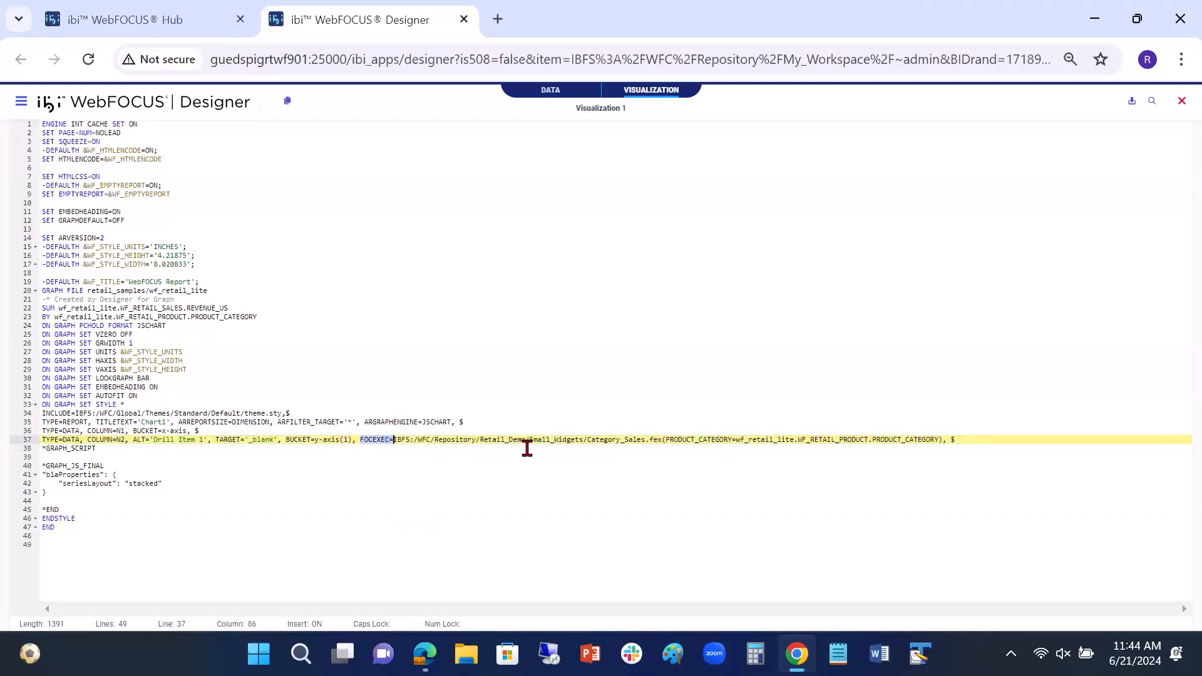
left_click(706, 440)
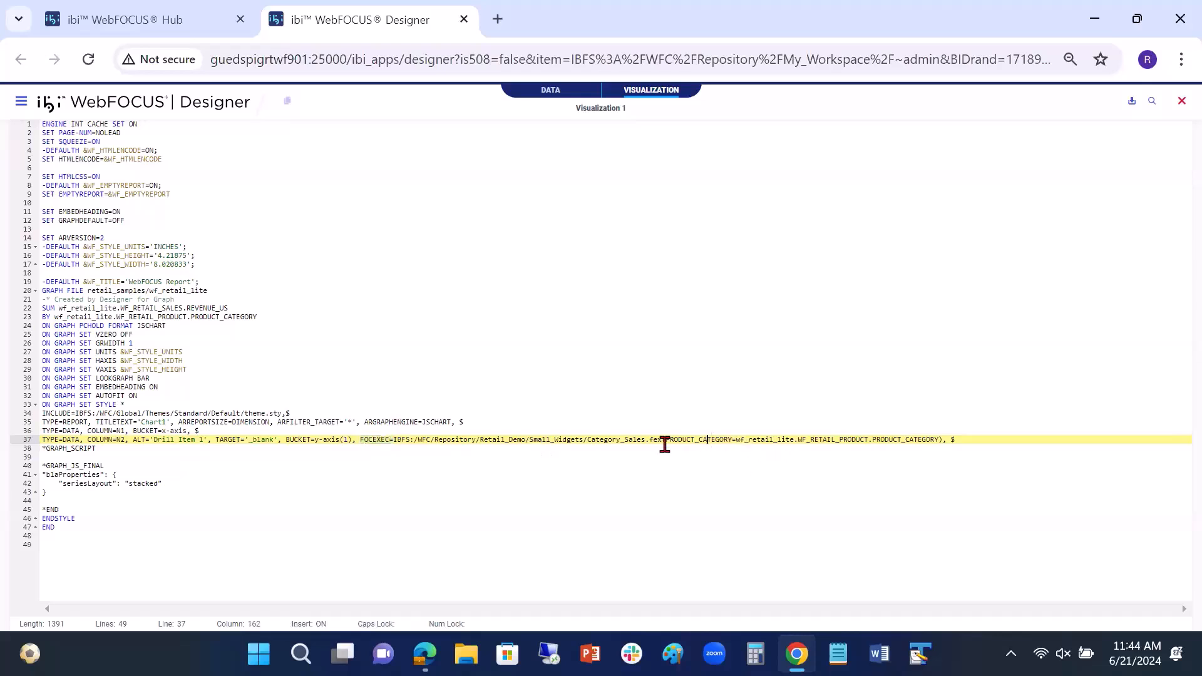
mouse_move(663, 445)
left_mouse_down()
mouse_move(721, 442)
mouse_move(665, 440)
left_mouse_up()
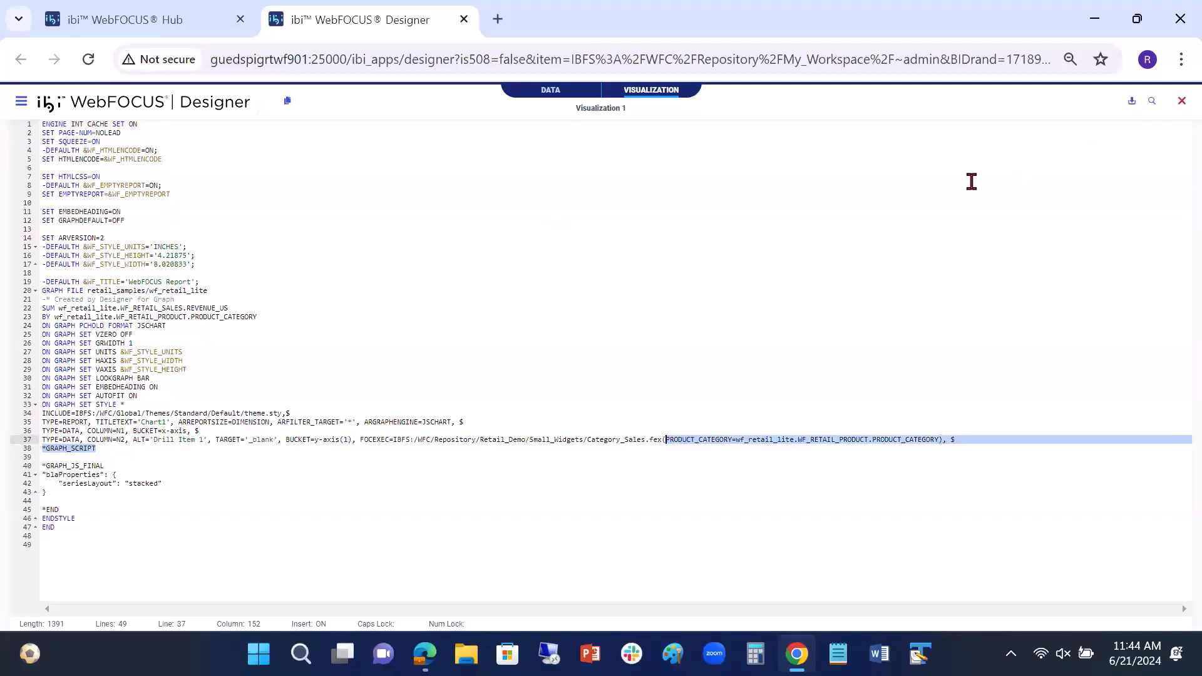
left_click(1181, 102)
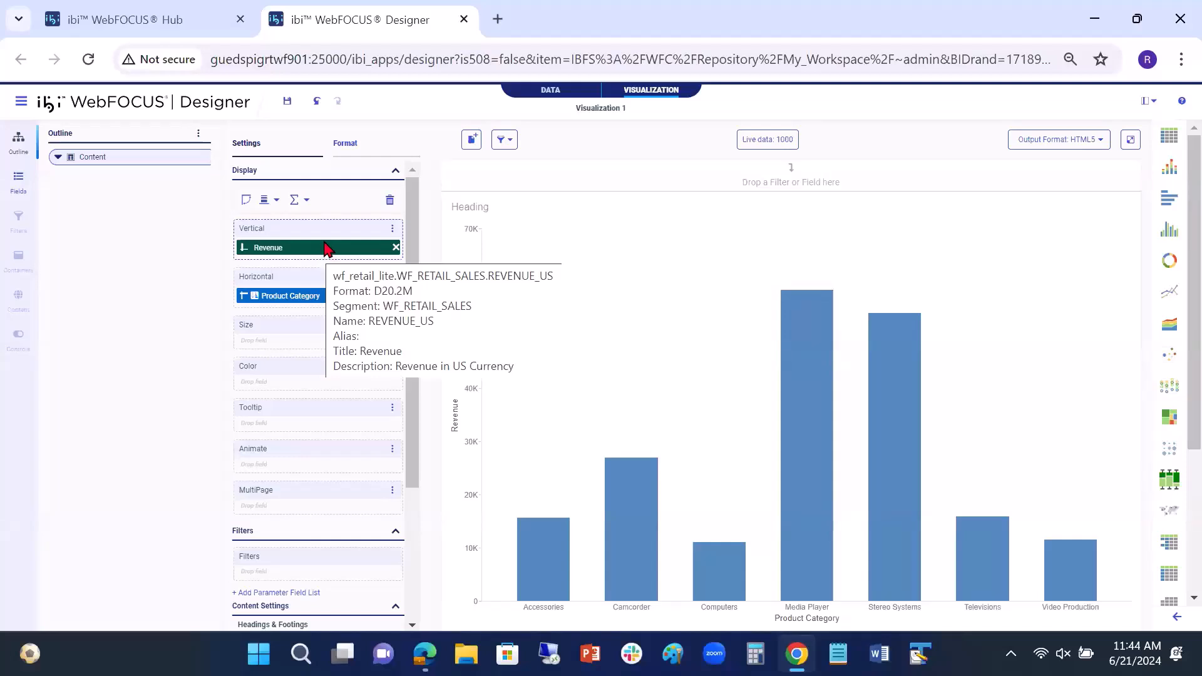
Step: Add a second drill item of type JavaScript to the Revenue field, with alert as its function
right_click(326, 252)
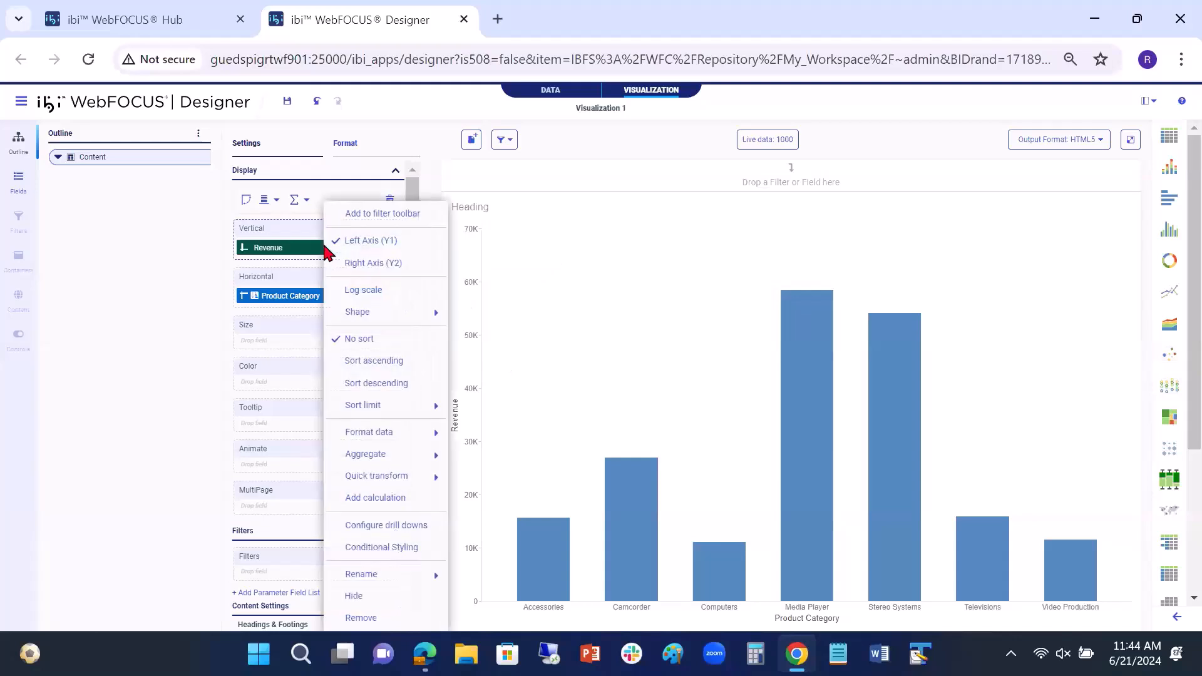
left_click(373, 526)
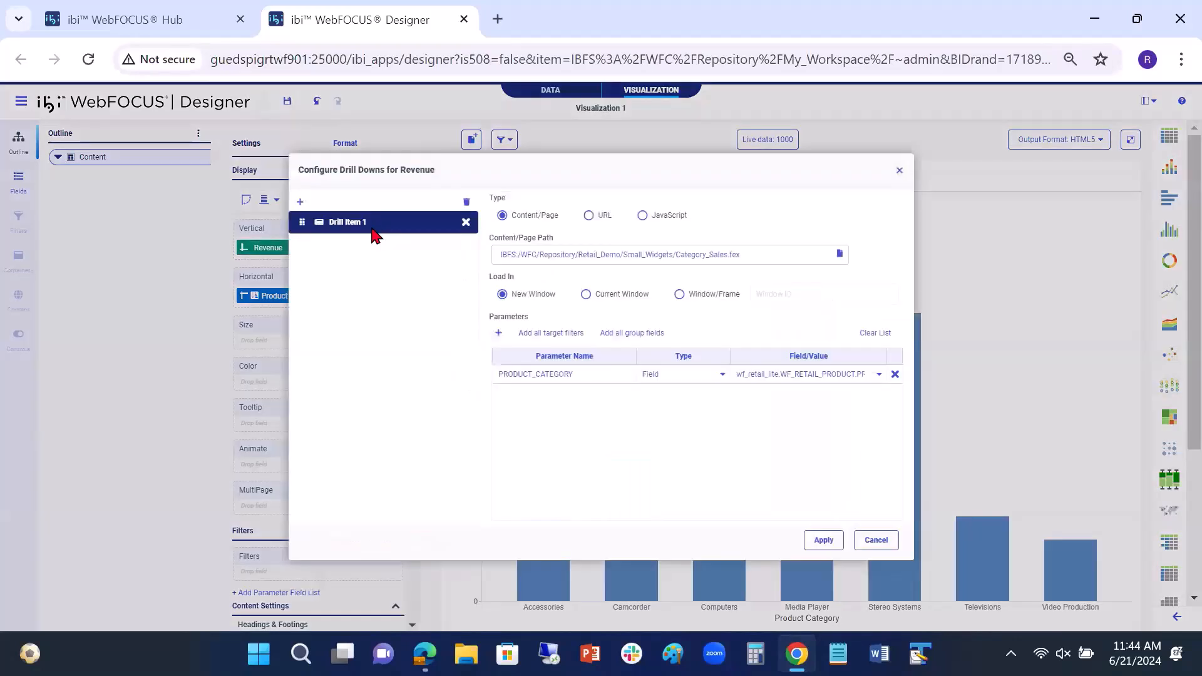
left_click(300, 202)
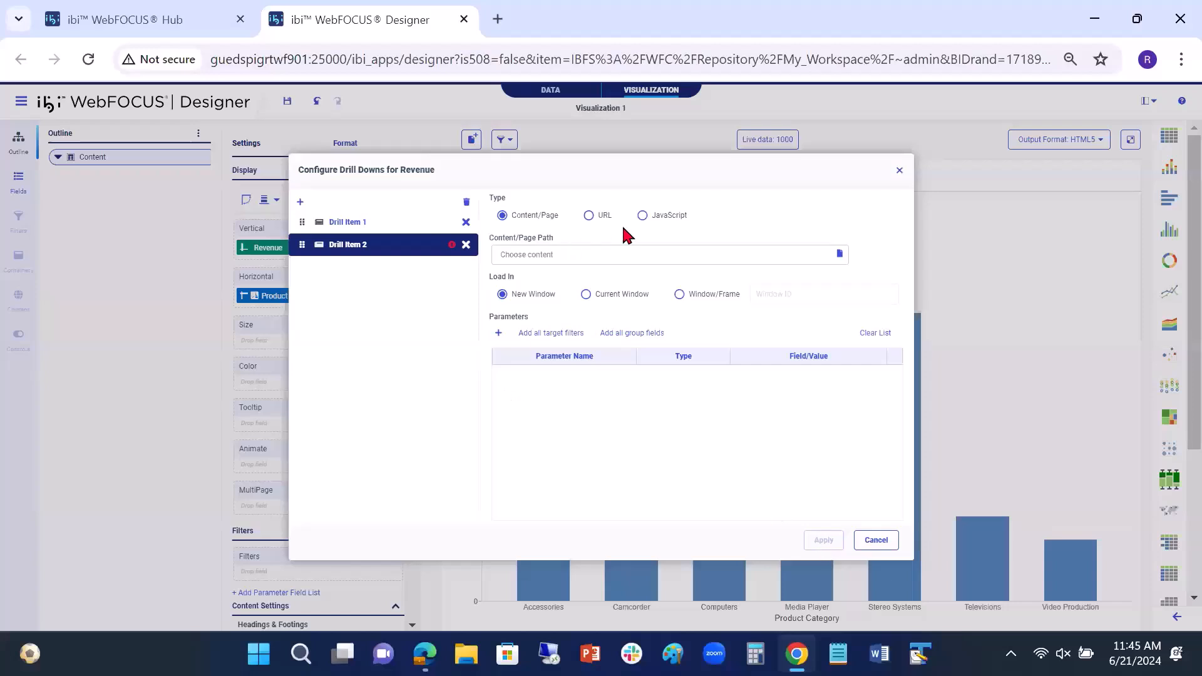
left_click(643, 216)
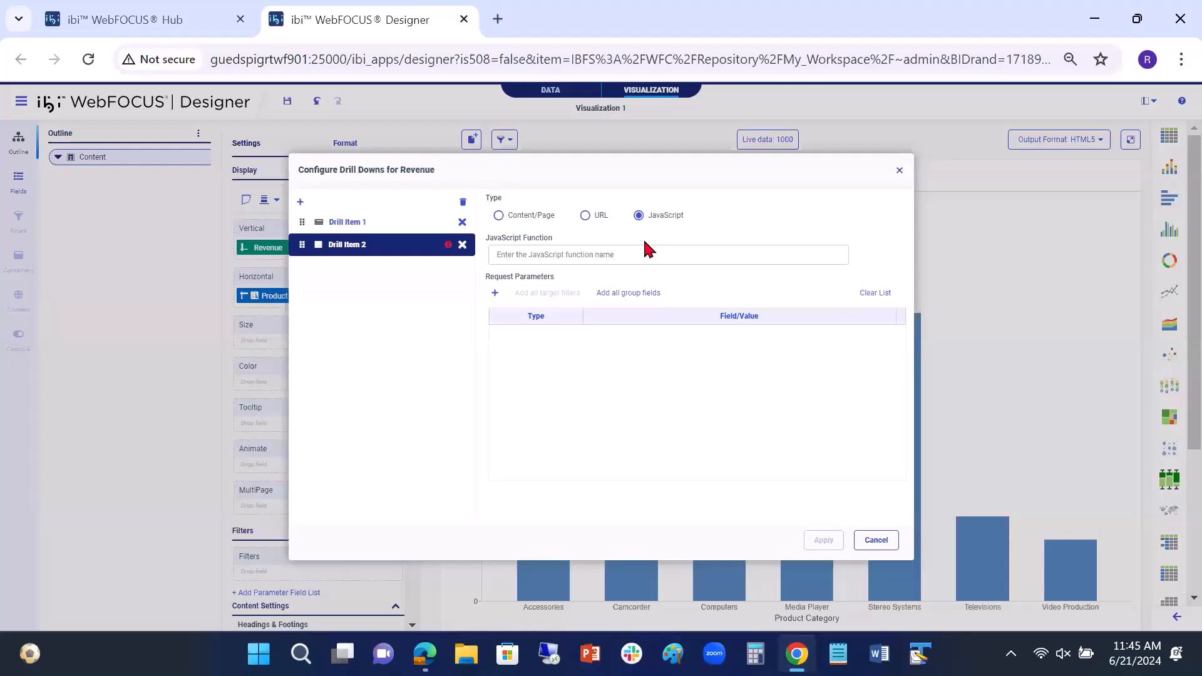
left_click(548, 254)
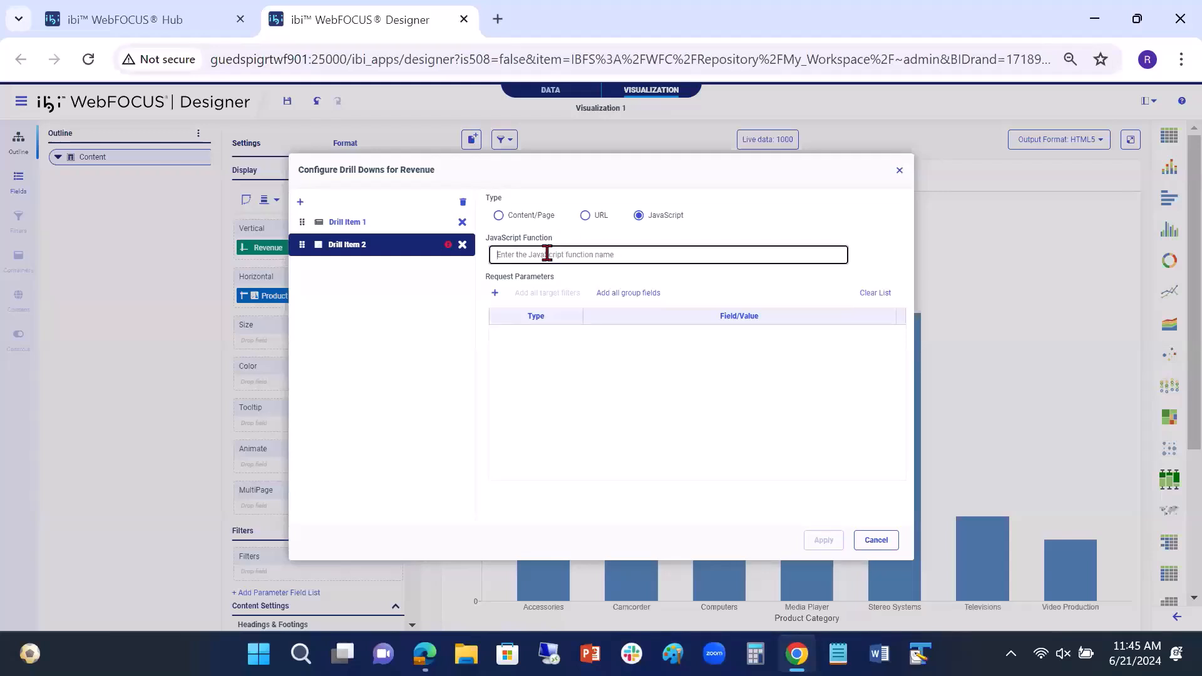
type("alert")
left_click(561, 340)
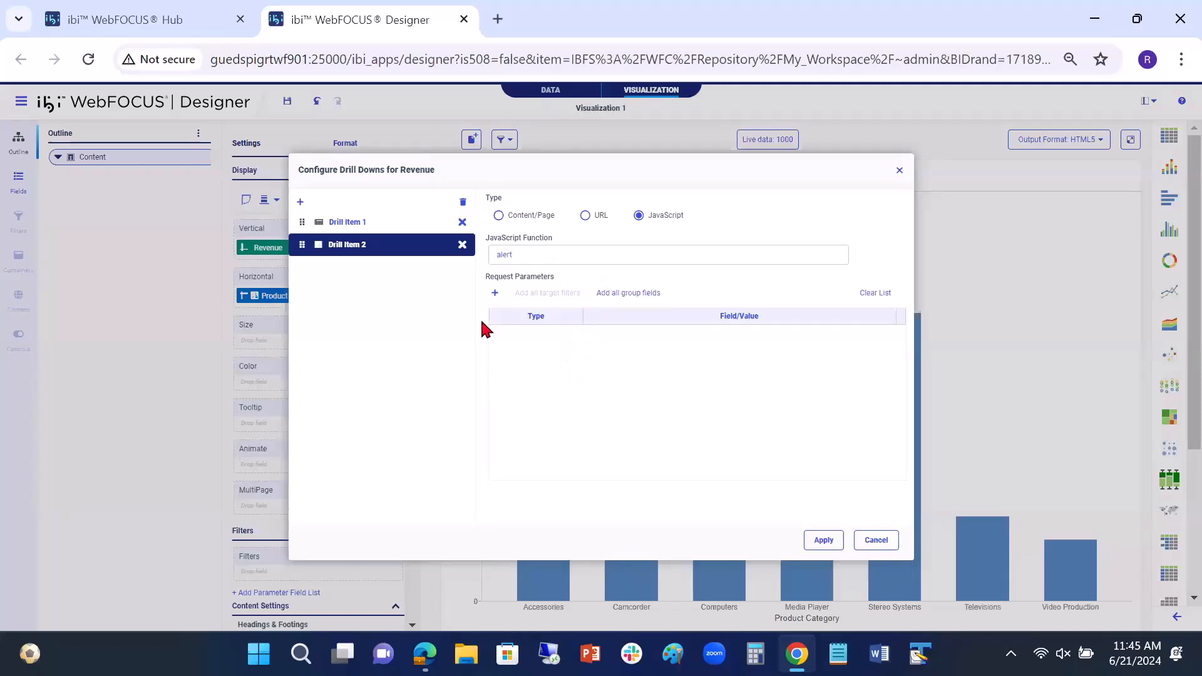
Step: Add a request parameter of type Value with the text "This is a JS Test." and apply the drill-down configuration
left_click(495, 293)
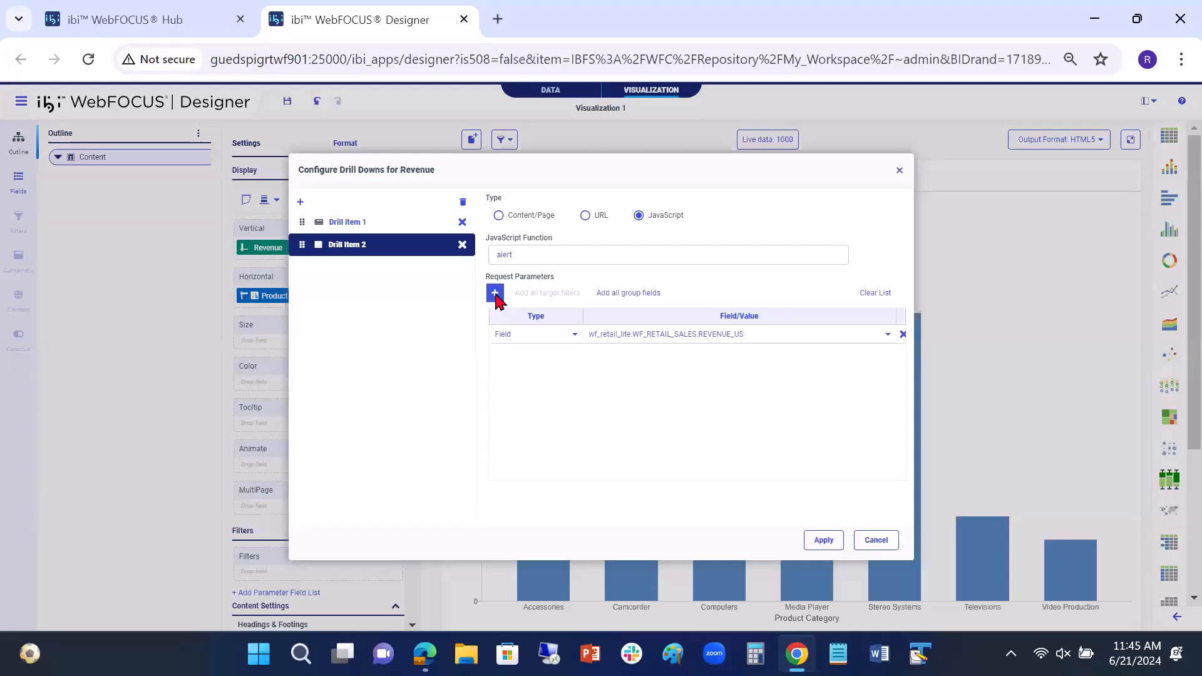
left_click(574, 333)
left_click(524, 408)
left_click(619, 336)
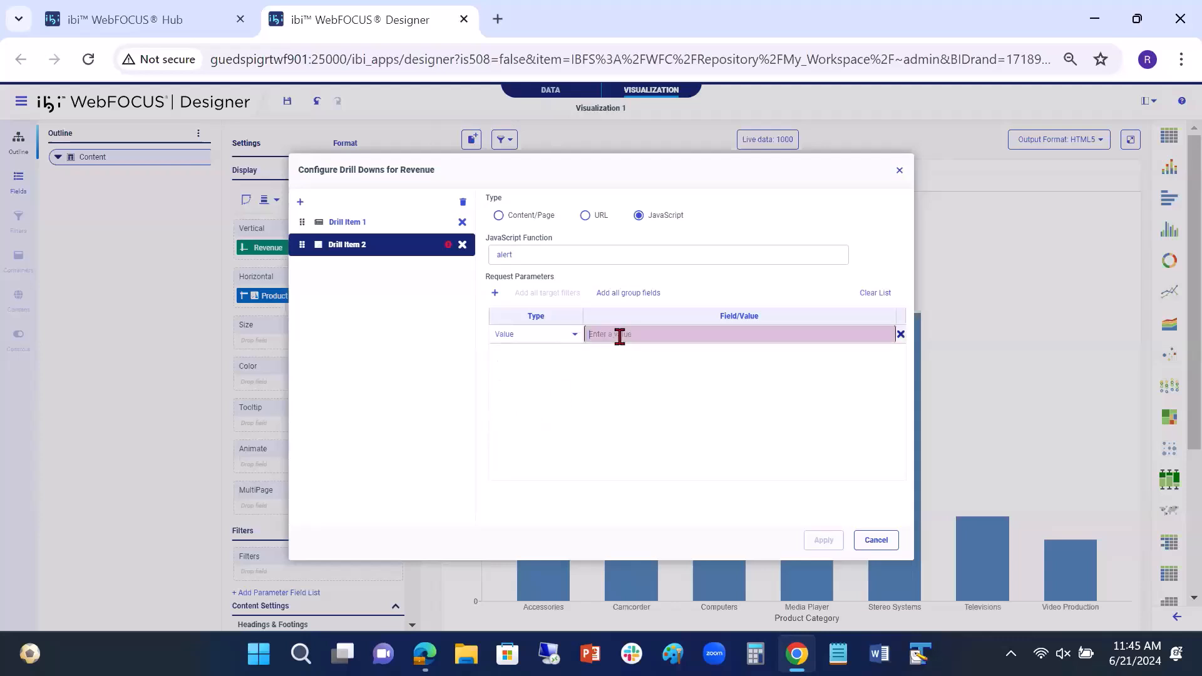
type("This is JS Test.")
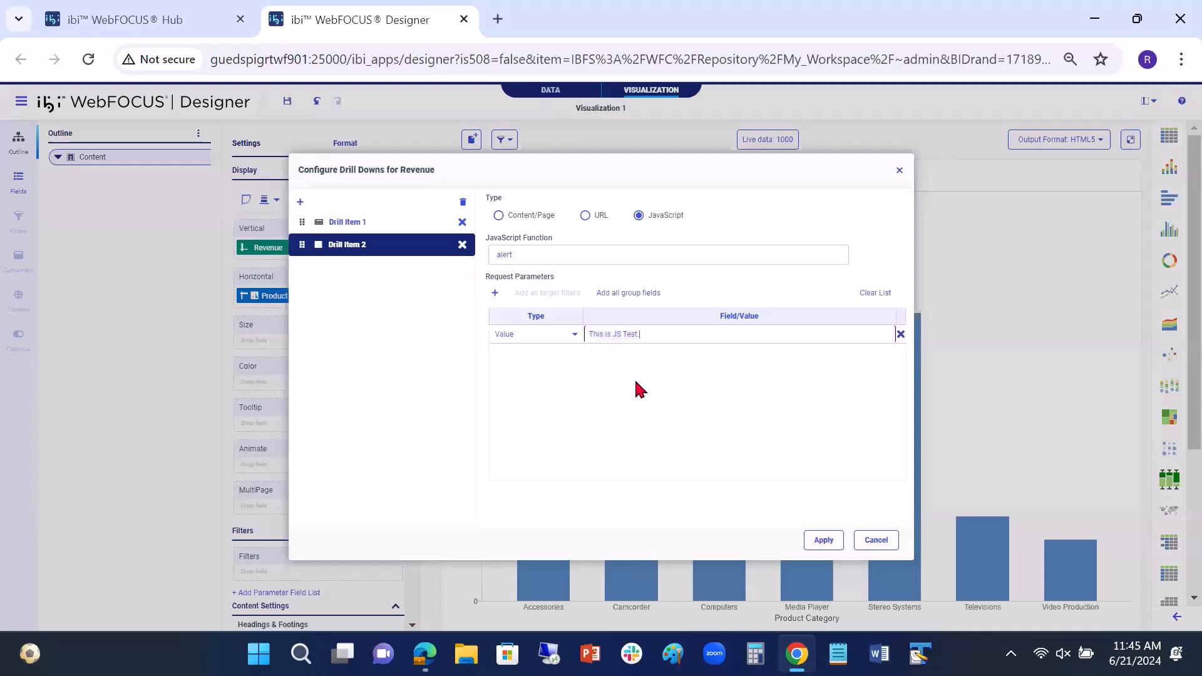
left_click(611, 333)
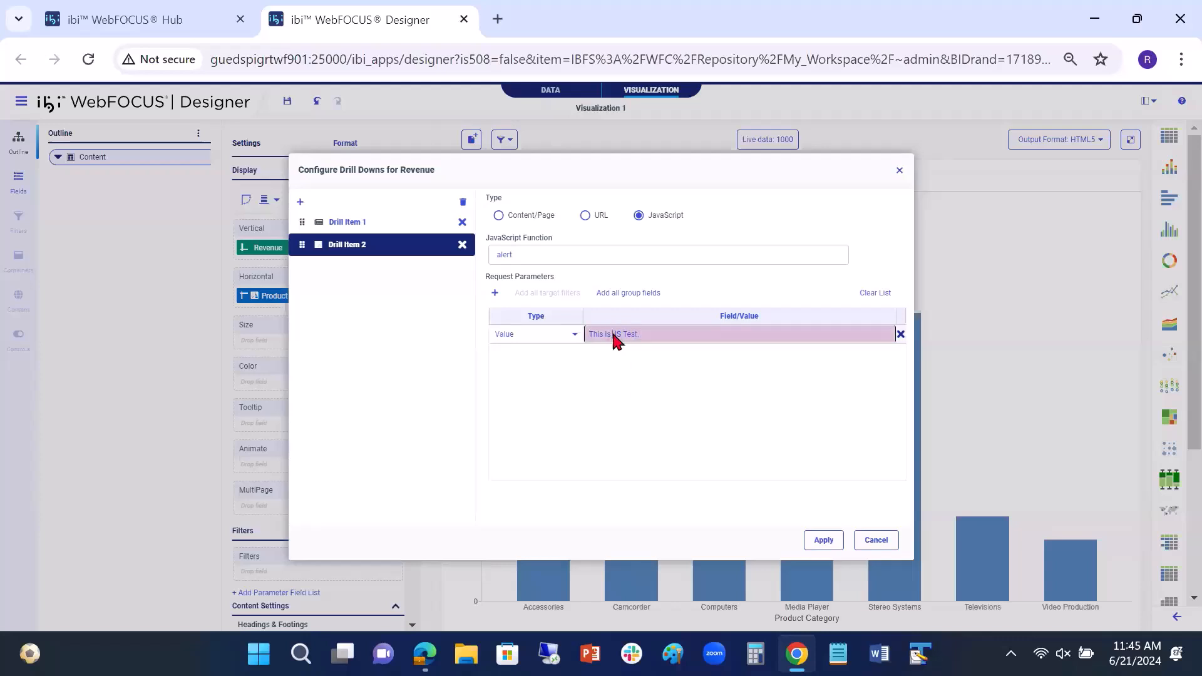
type("a")
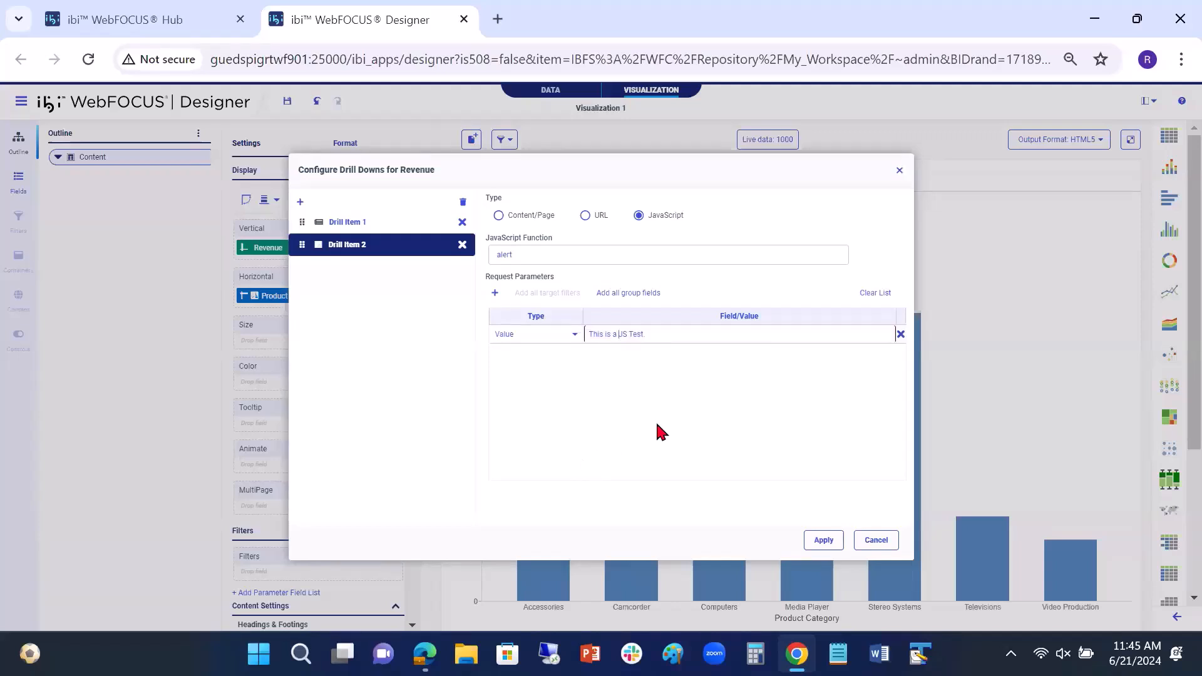
left_click(674, 337)
left_click(523, 254)
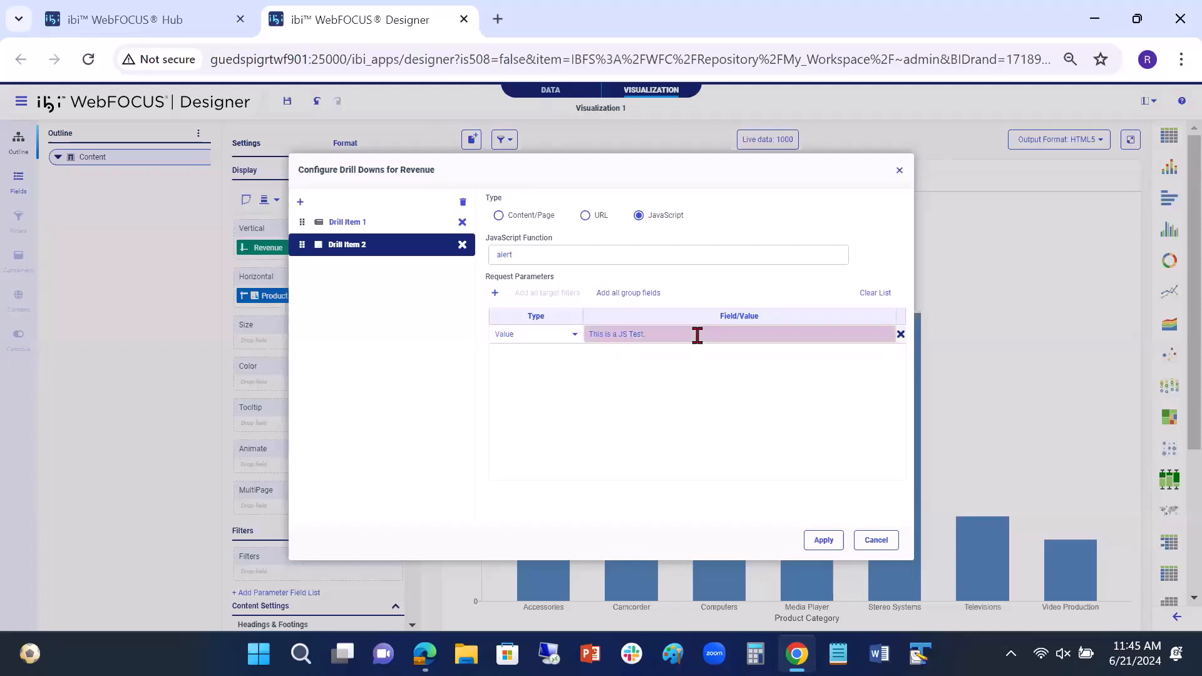
left_click(823, 540)
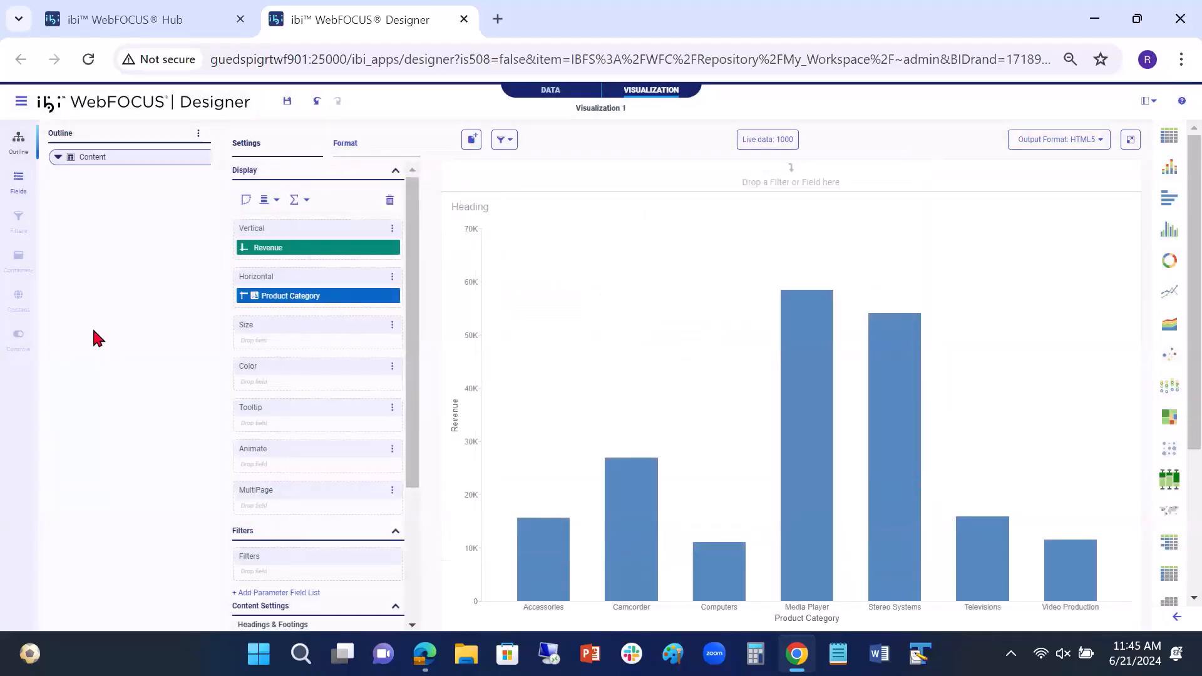
Step: Run the chart in its own tab, test Drill Item 2 from the Media Player bar, and dismiss the alert
left_click(1128, 139)
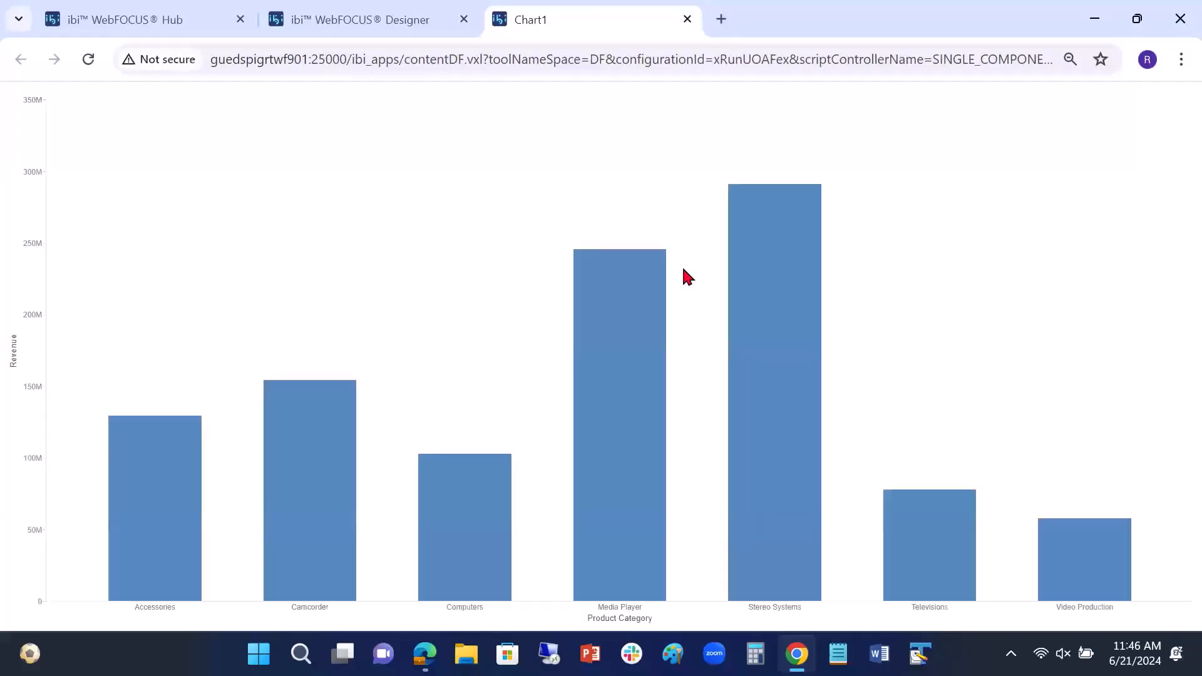
mouse_move(632, 286)
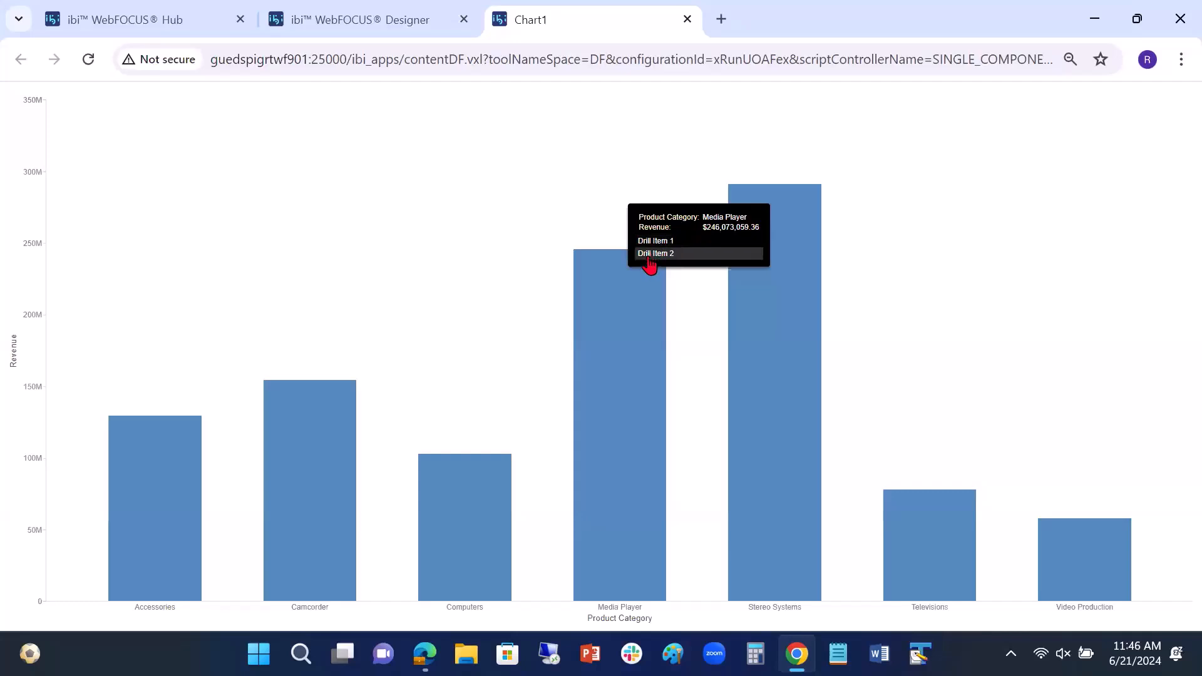
left_click(651, 260)
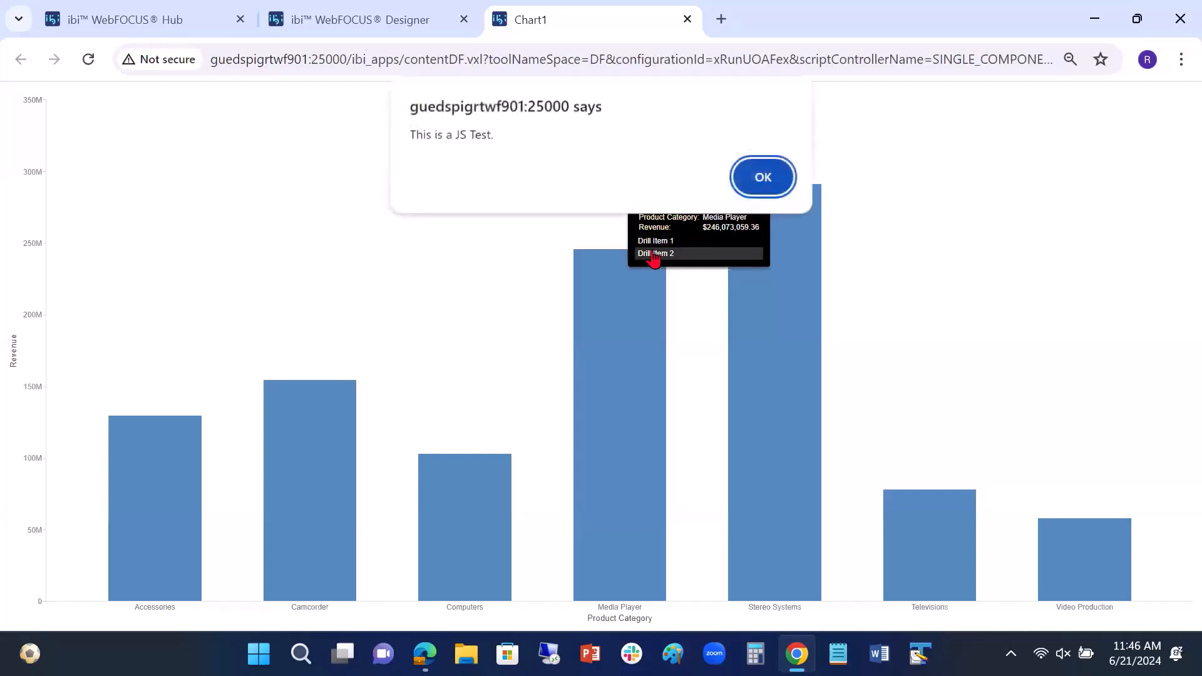
left_click(763, 179)
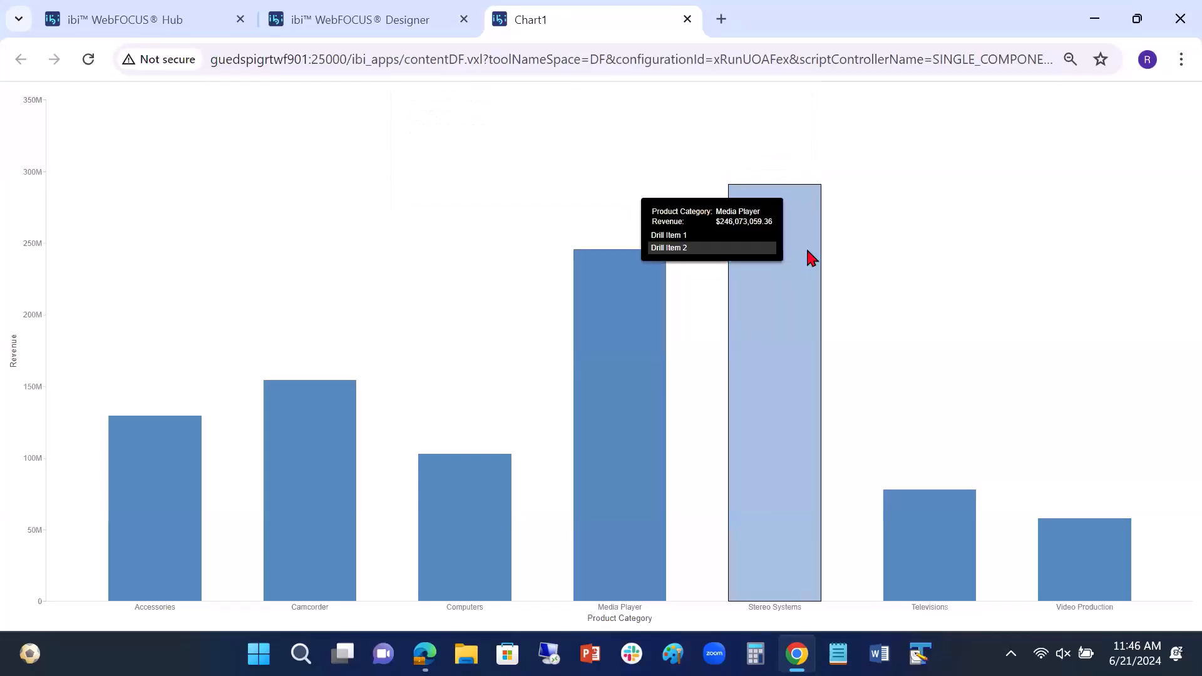
Step: Test Drill Item 1 from the Stereo Systems bar, and close both the Category Sales result and the chart preview
mouse_move(799, 242)
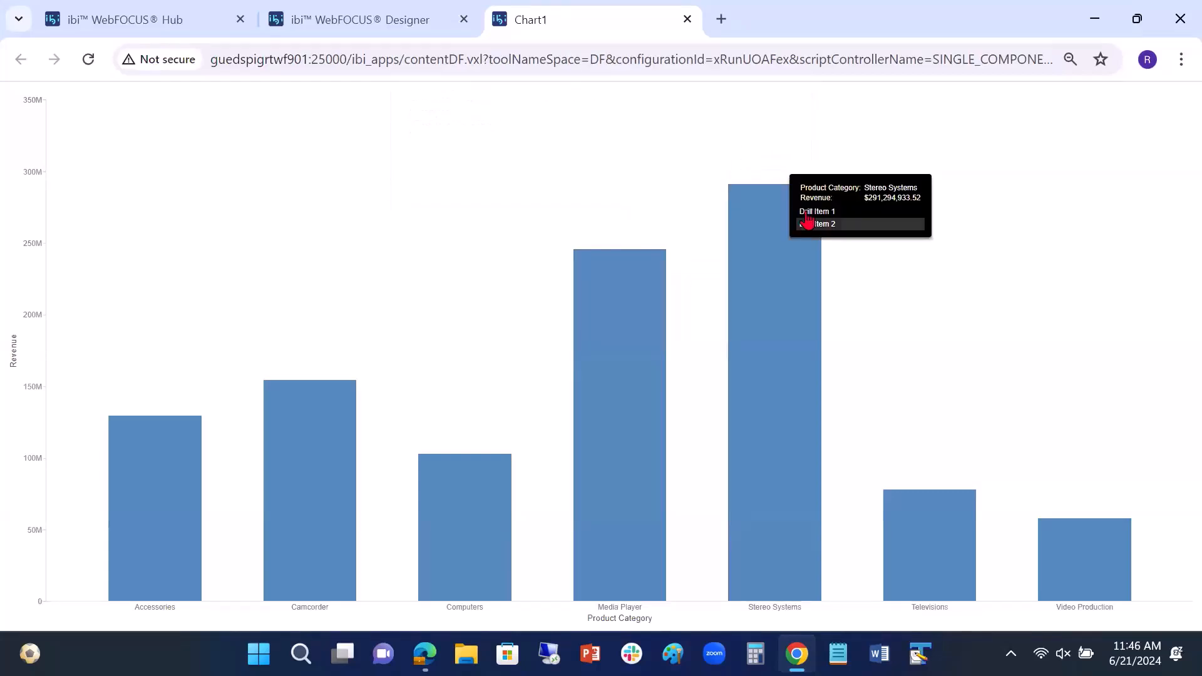
left_click(807, 218)
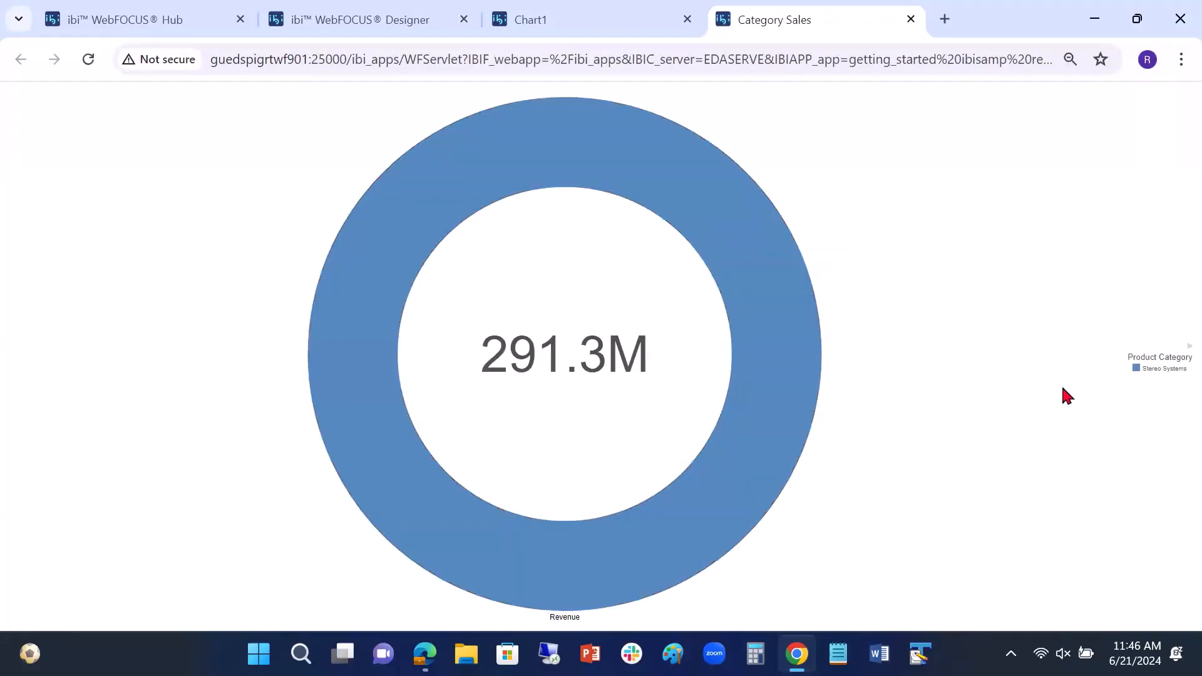
left_click(910, 20)
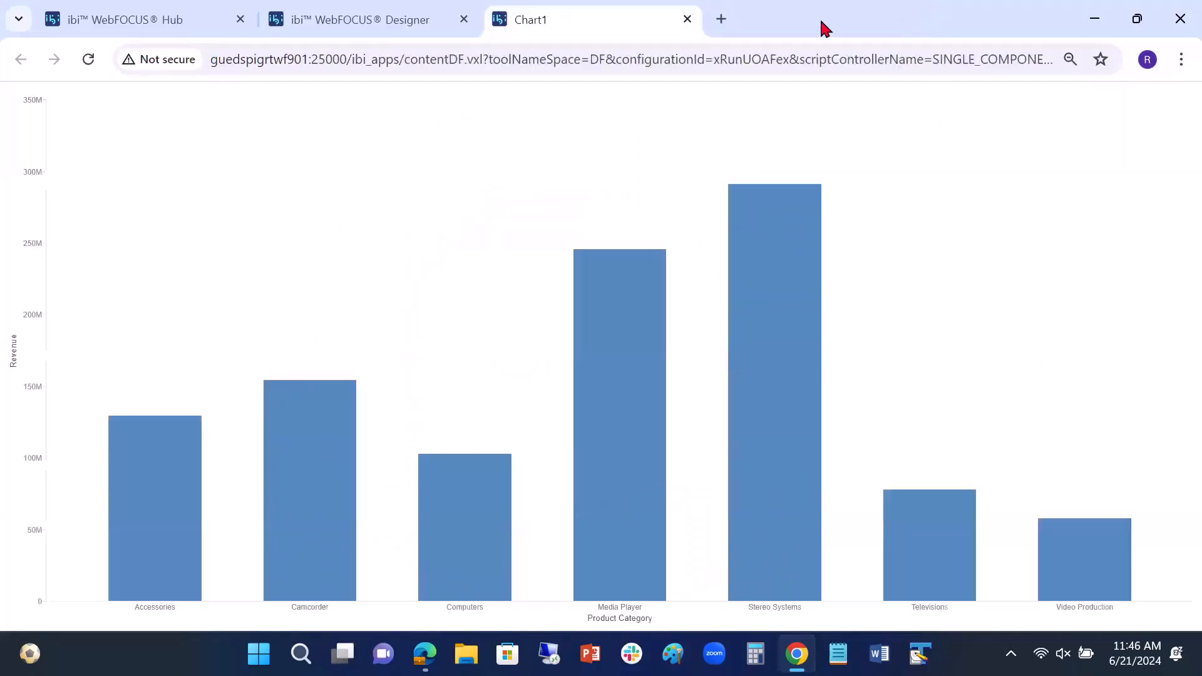
left_click(688, 20)
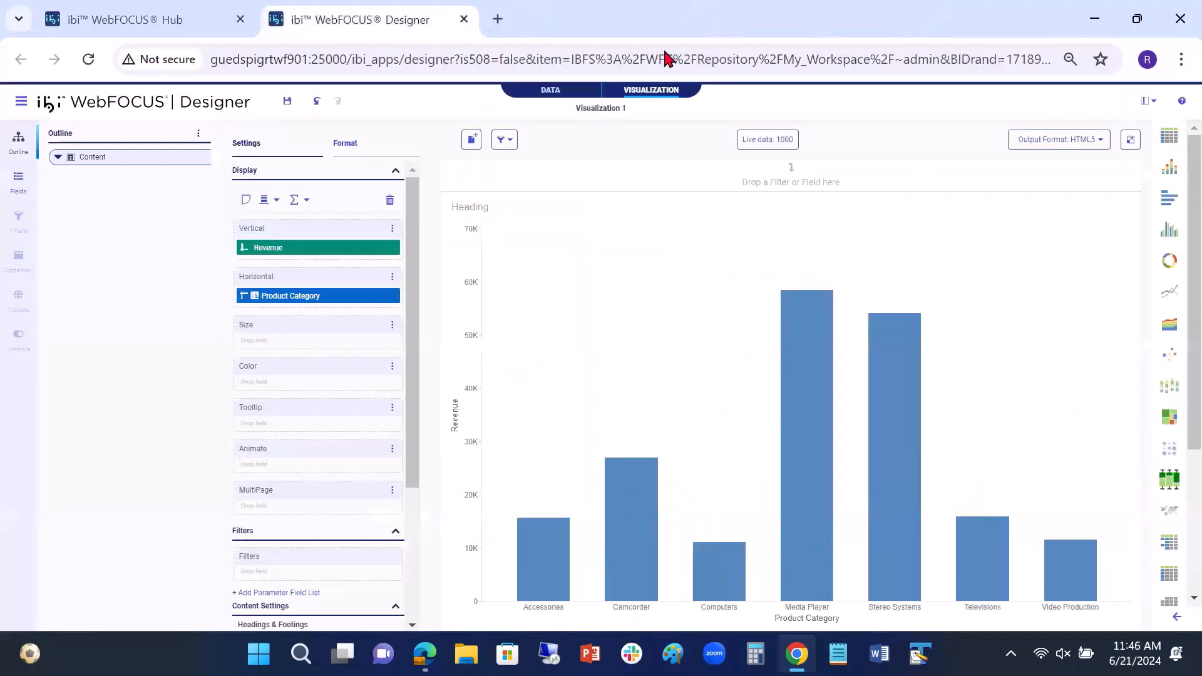
right_click(314, 246)
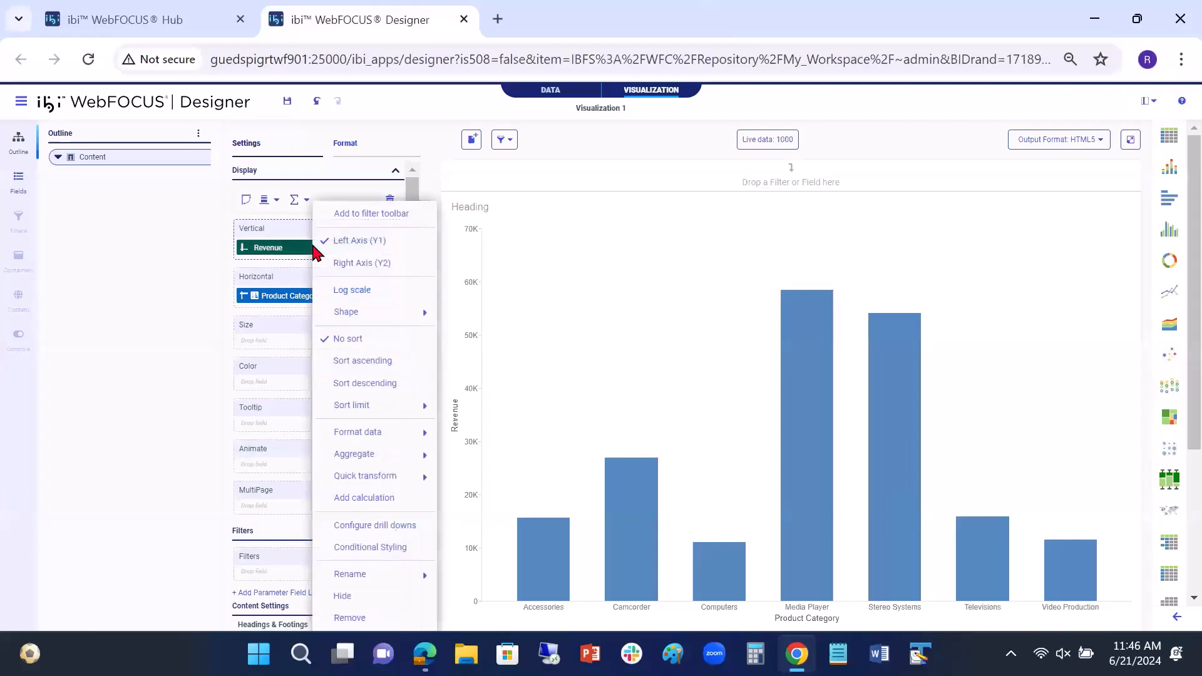
left_click(375, 526)
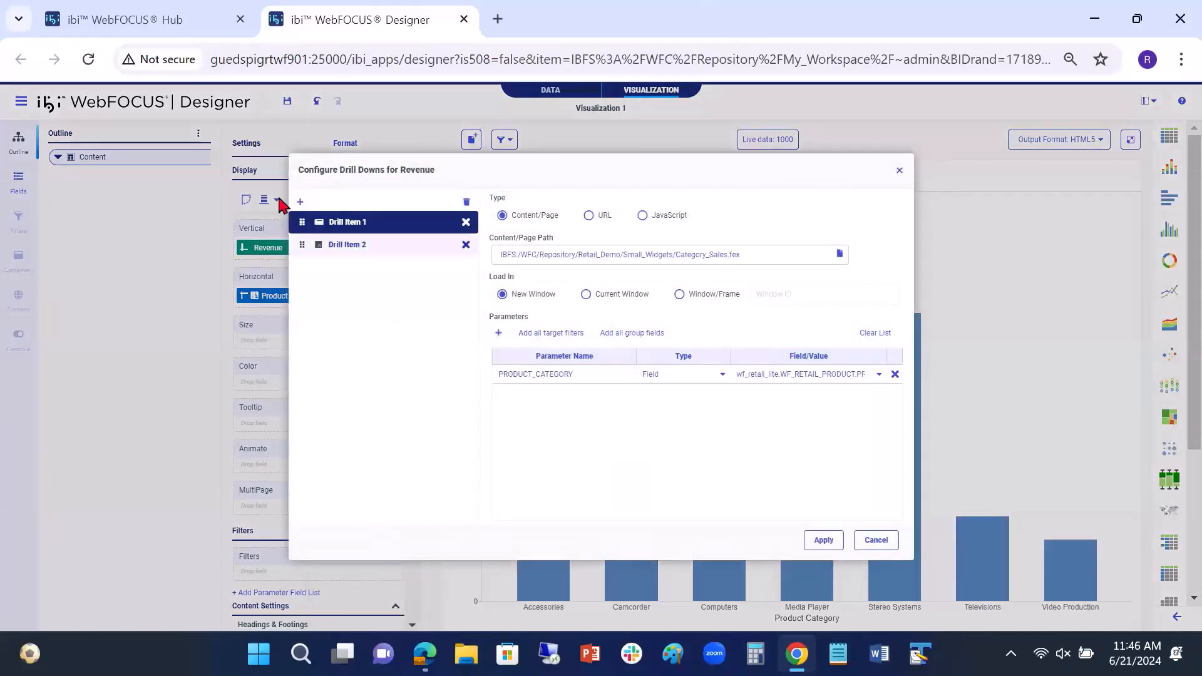
left_click(301, 203)
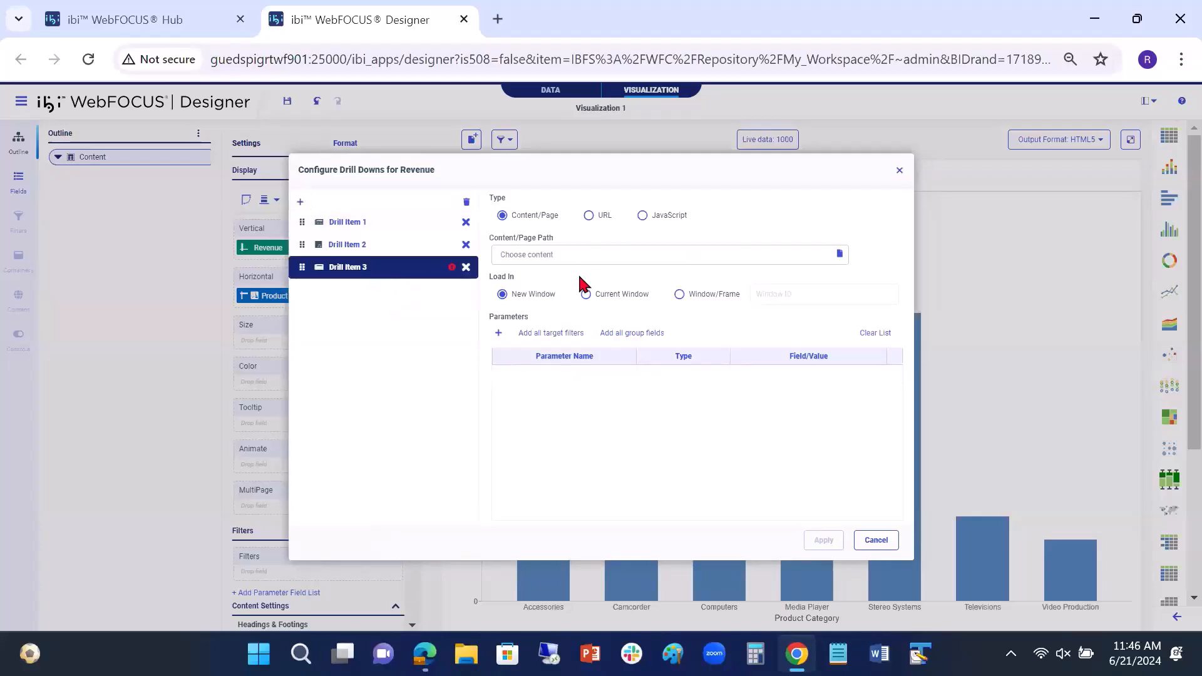
left_click(592, 216)
left_click(547, 255)
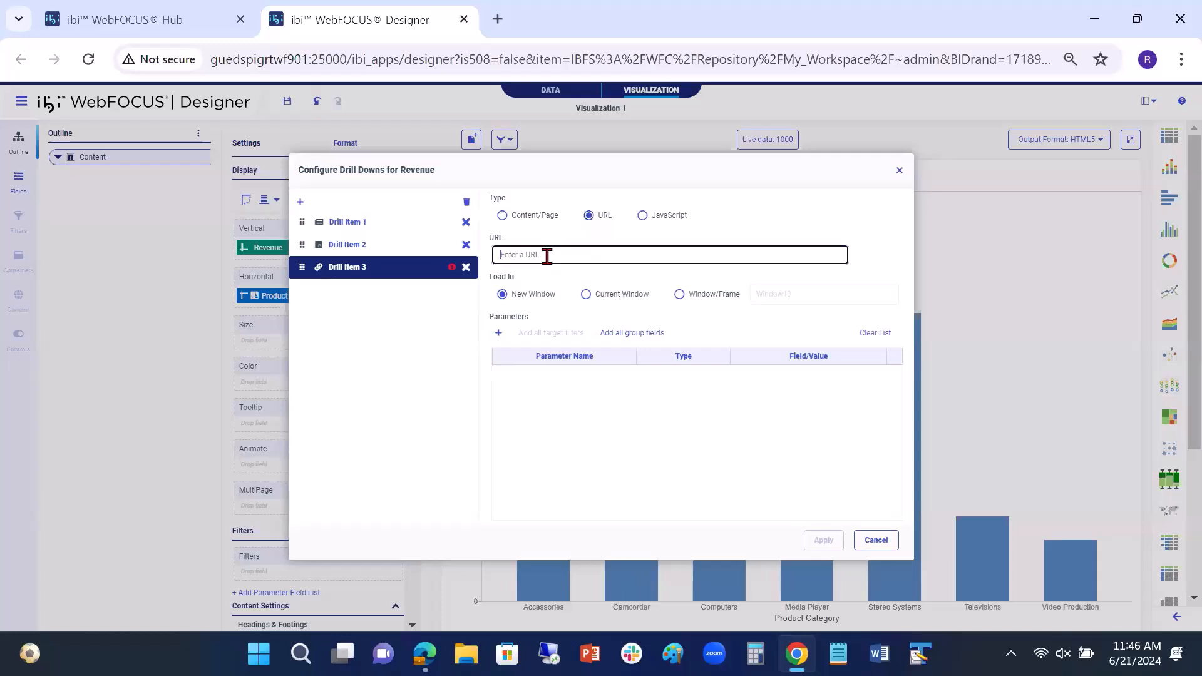
type("http://www.google.com")
left_click(637, 411)
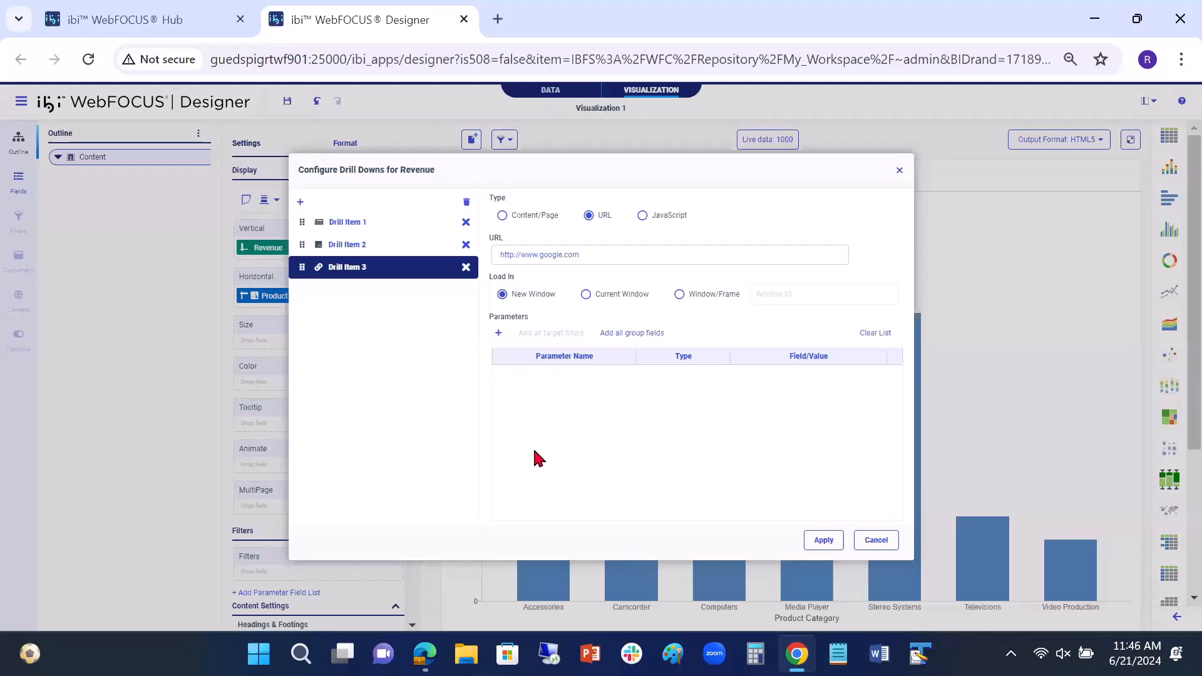
left_click(824, 541)
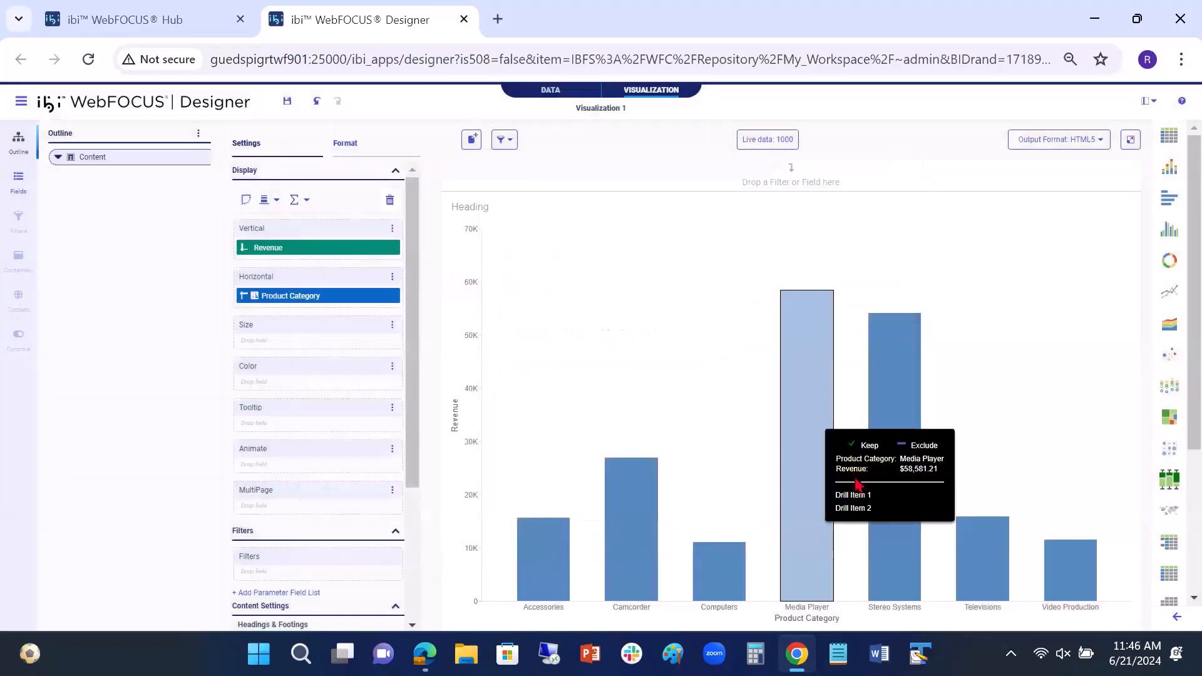
Step: Run the chart in its own tab, test Drill Item 3 from the Media Player bar, and close the Google page and chart preview
left_click(1132, 141)
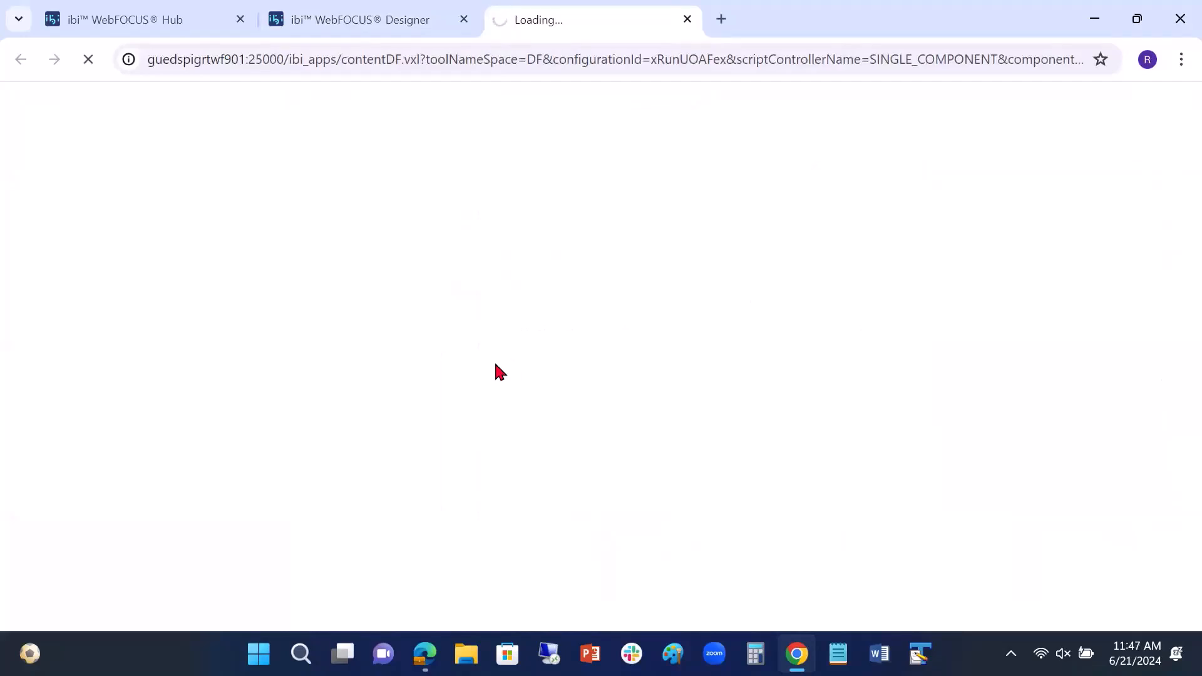
mouse_move(623, 283)
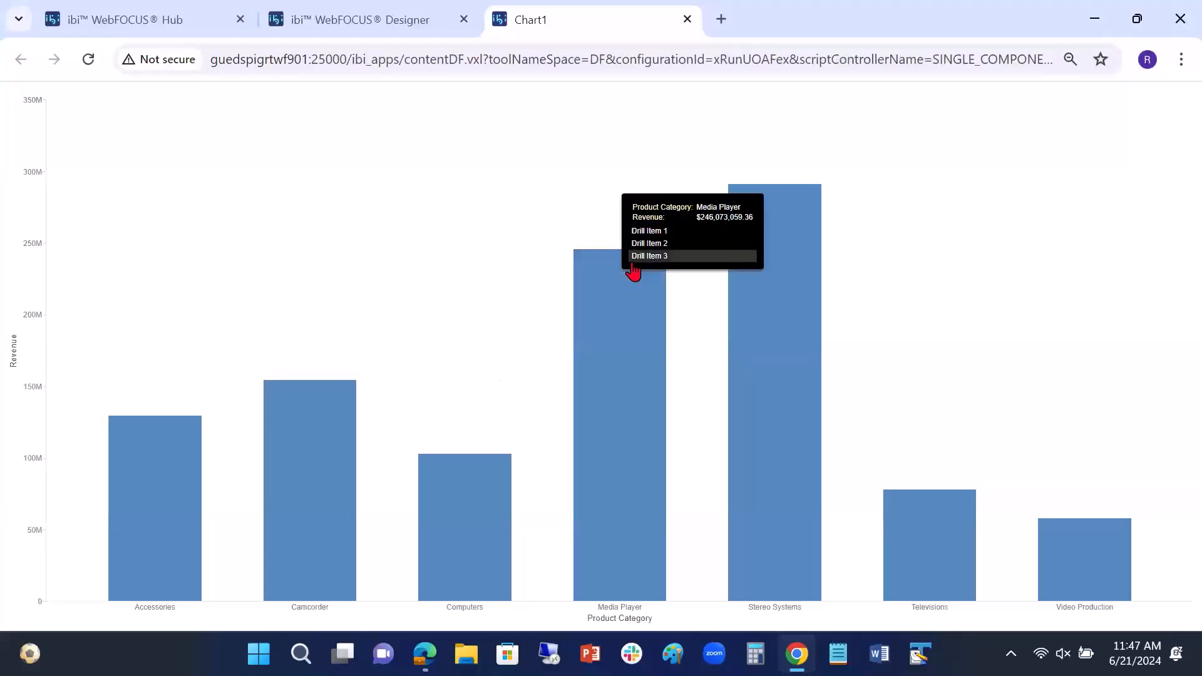
left_click(642, 257)
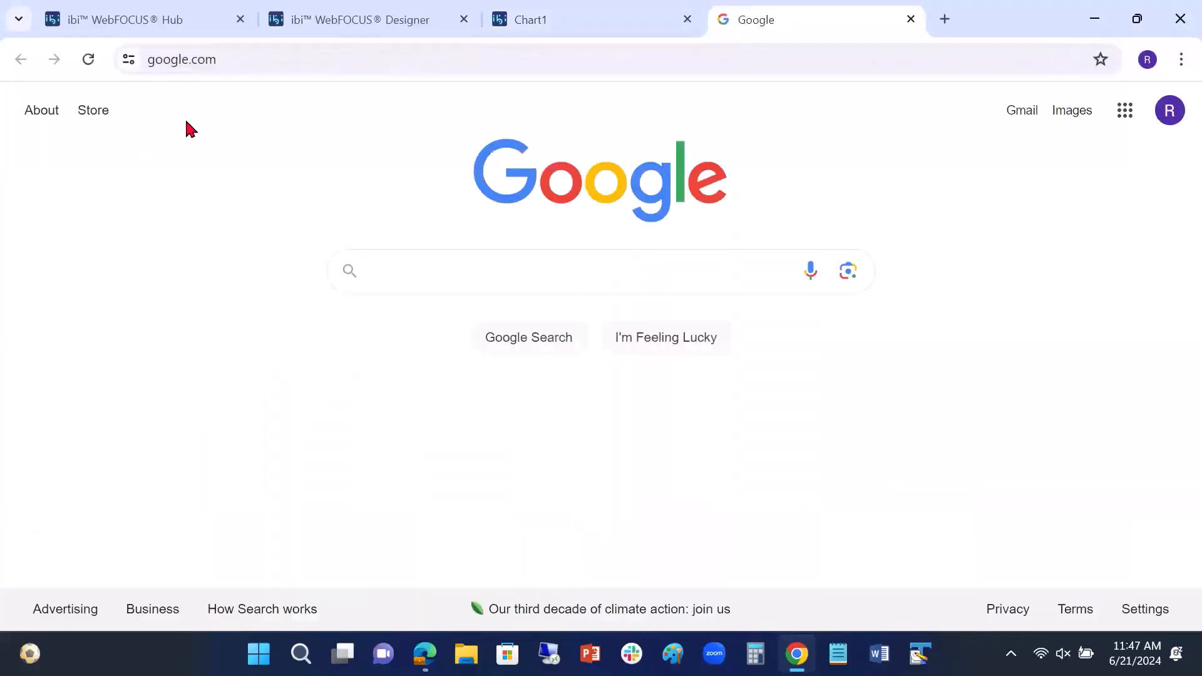
left_click(911, 20)
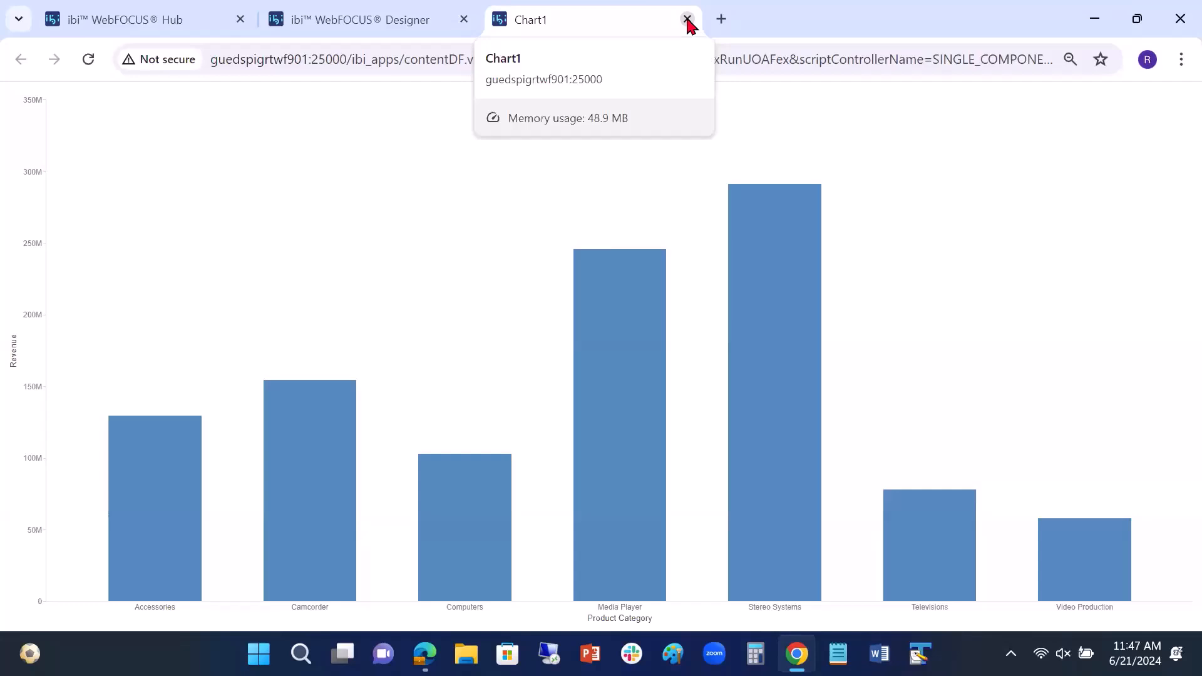
left_click(687, 20)
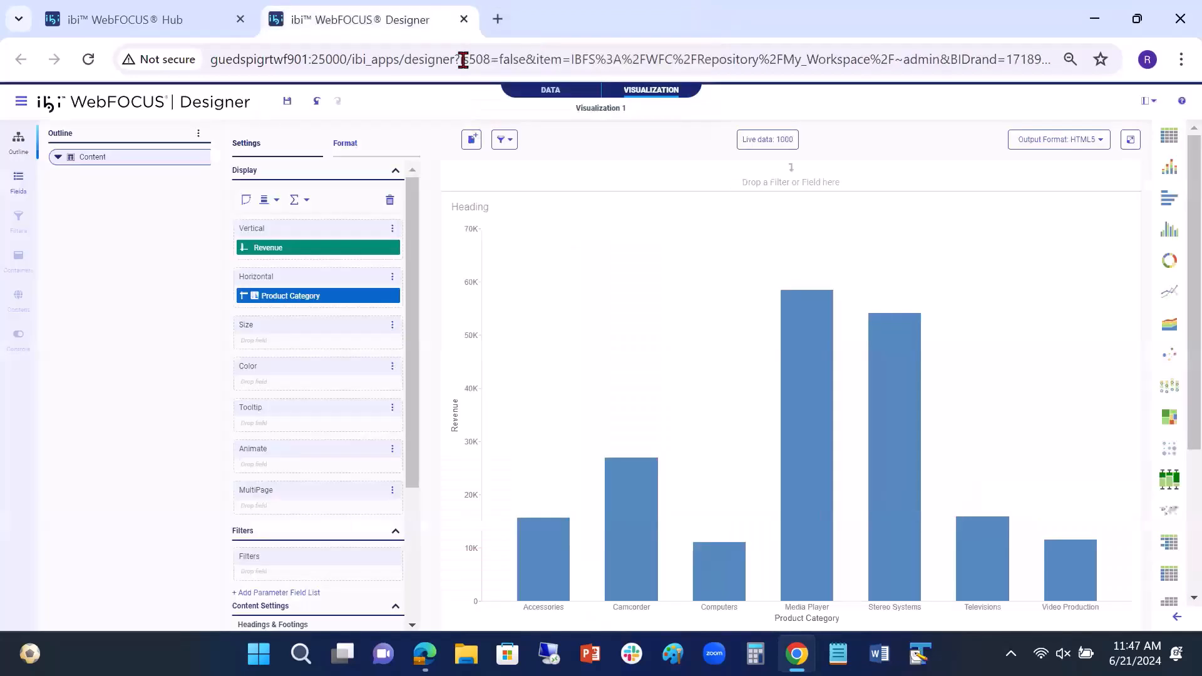
Step: View the chart's source code, highlight the Revenue column's three drill menu item lines, and close the code view
right_click(92, 161)
left_click(119, 170)
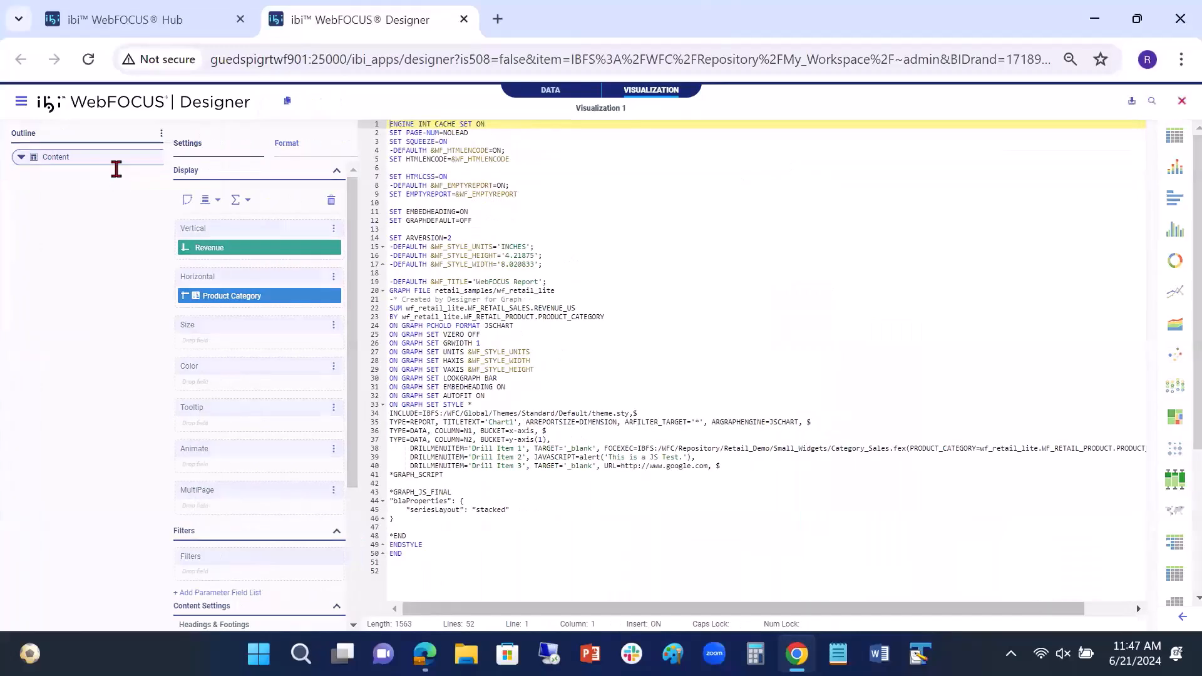
left_click(63, 440)
left_click_drag(42, 440, 396, 462)
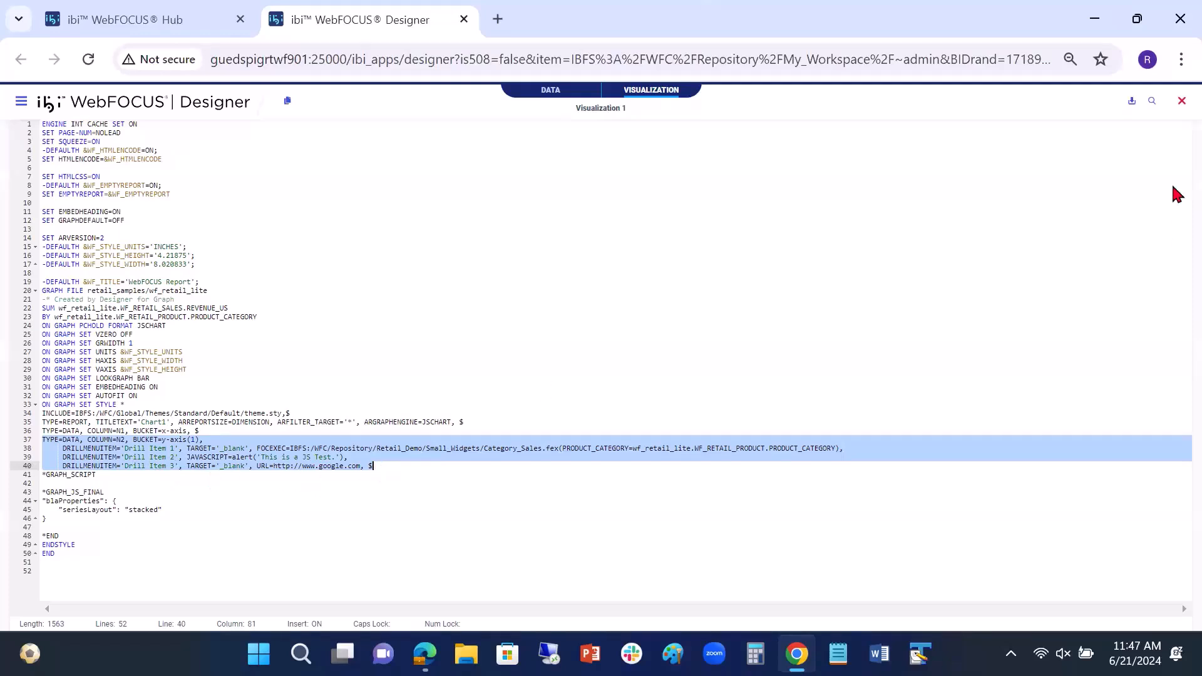
left_click(1181, 101)
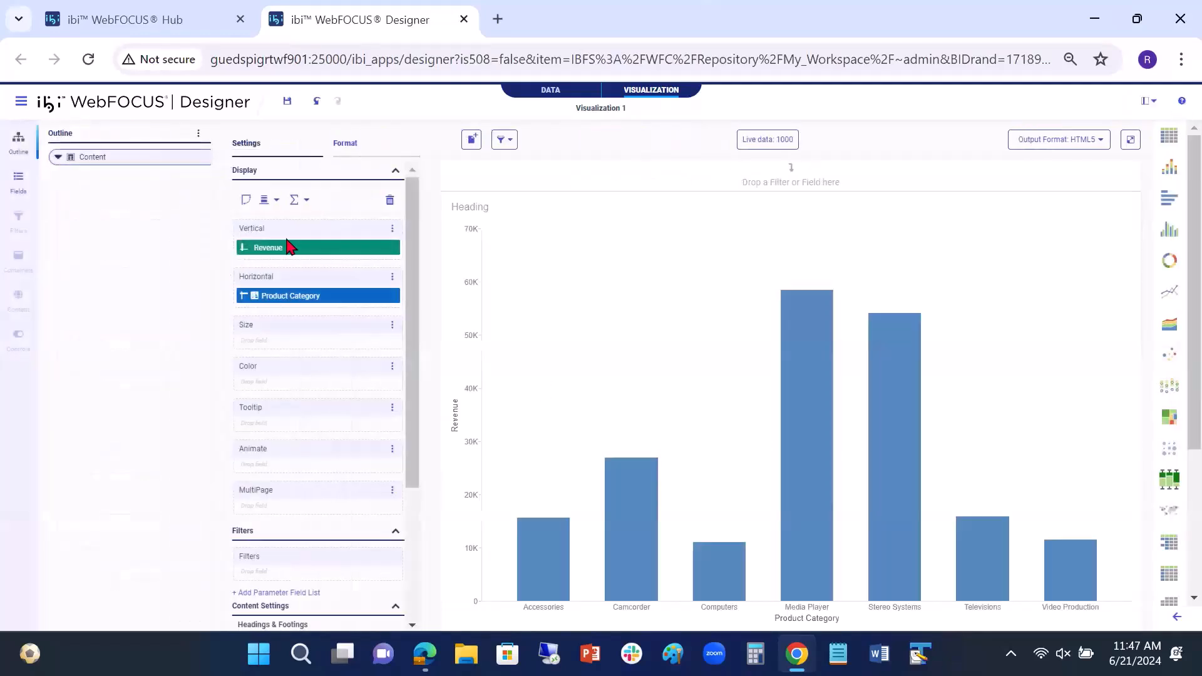
Step: Add a parameter MYVAL of type Value with the text "my value" to Drill Item 3 and apply the configuration
right_click(300, 254)
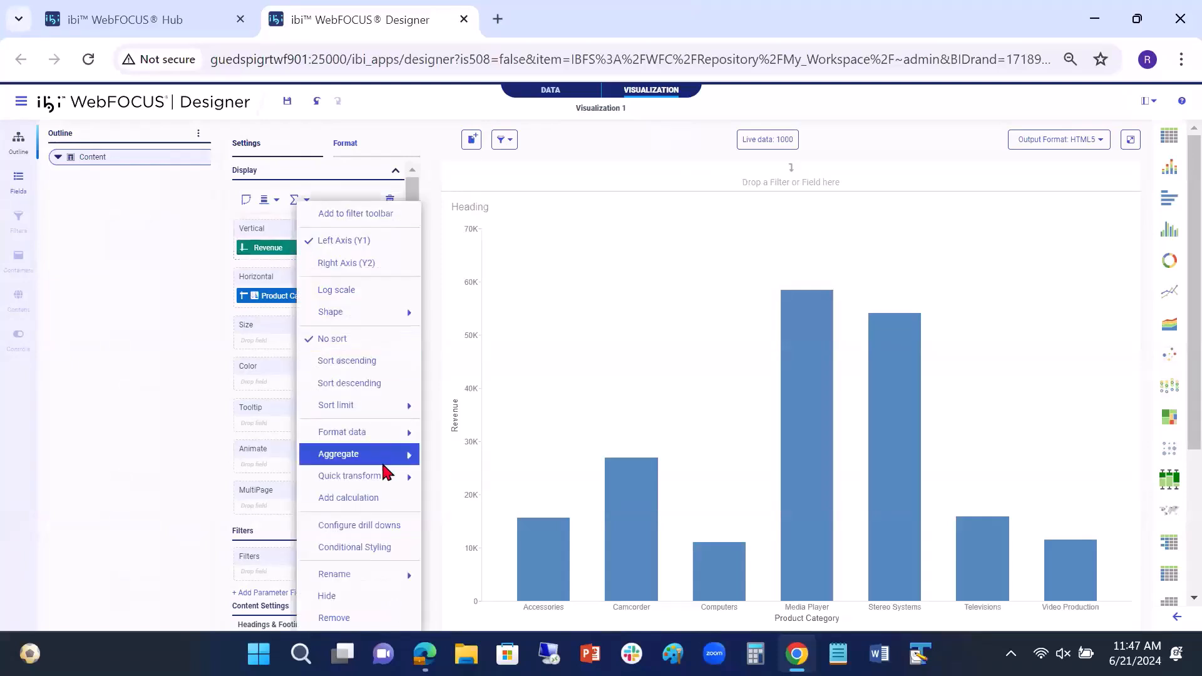
left_click(362, 539)
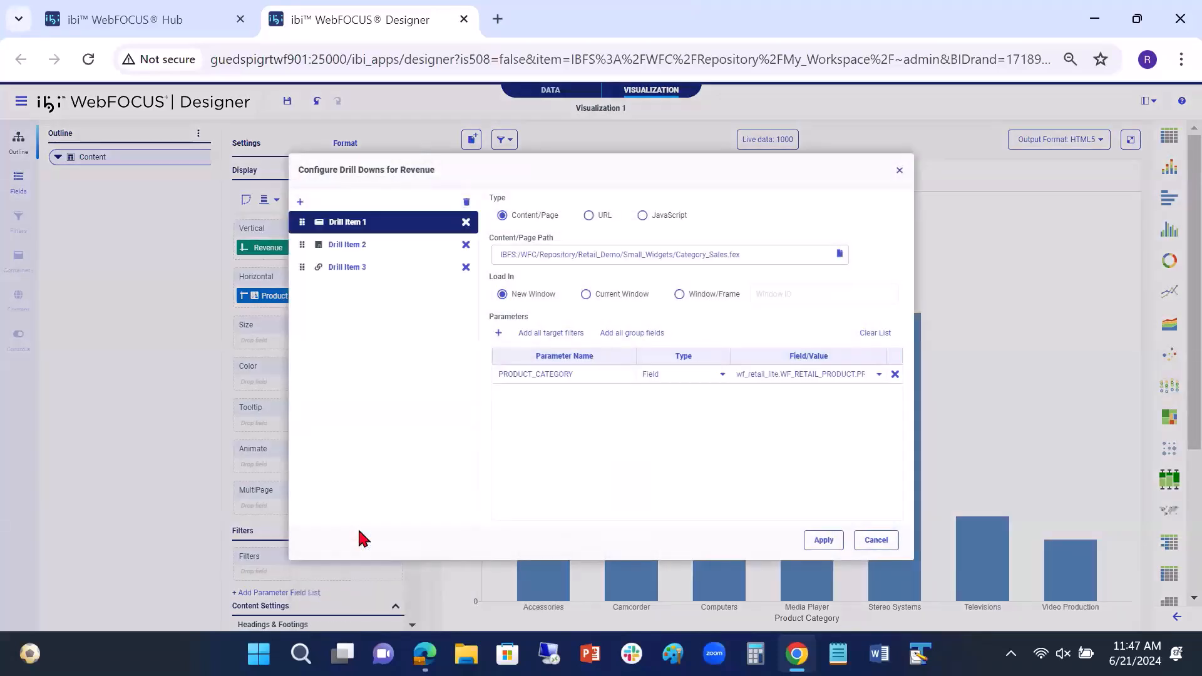
left_click(352, 271)
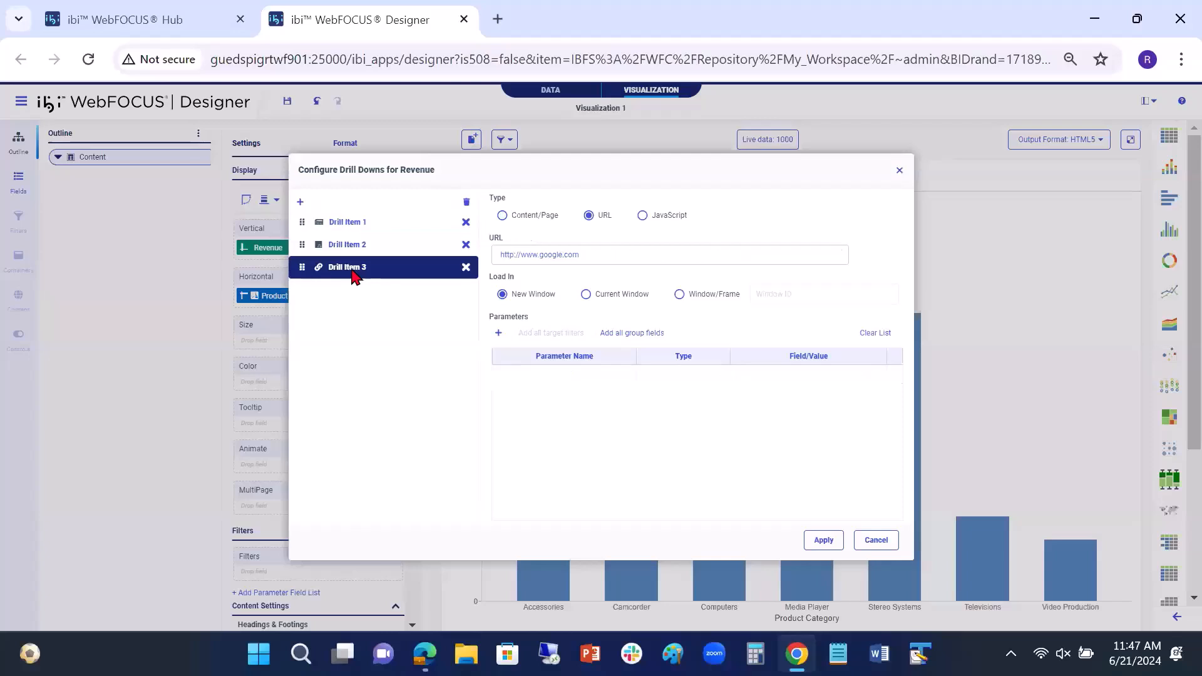
left_click(498, 332)
type("MYVAL")
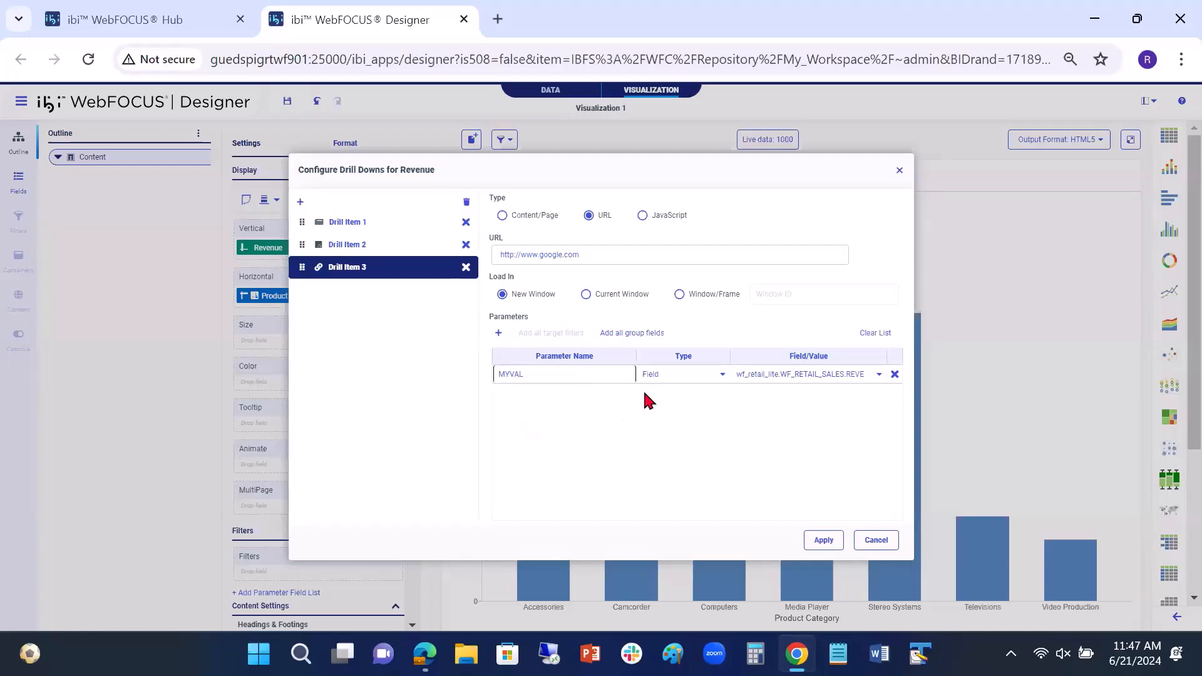
left_click(723, 375)
left_click(724, 374)
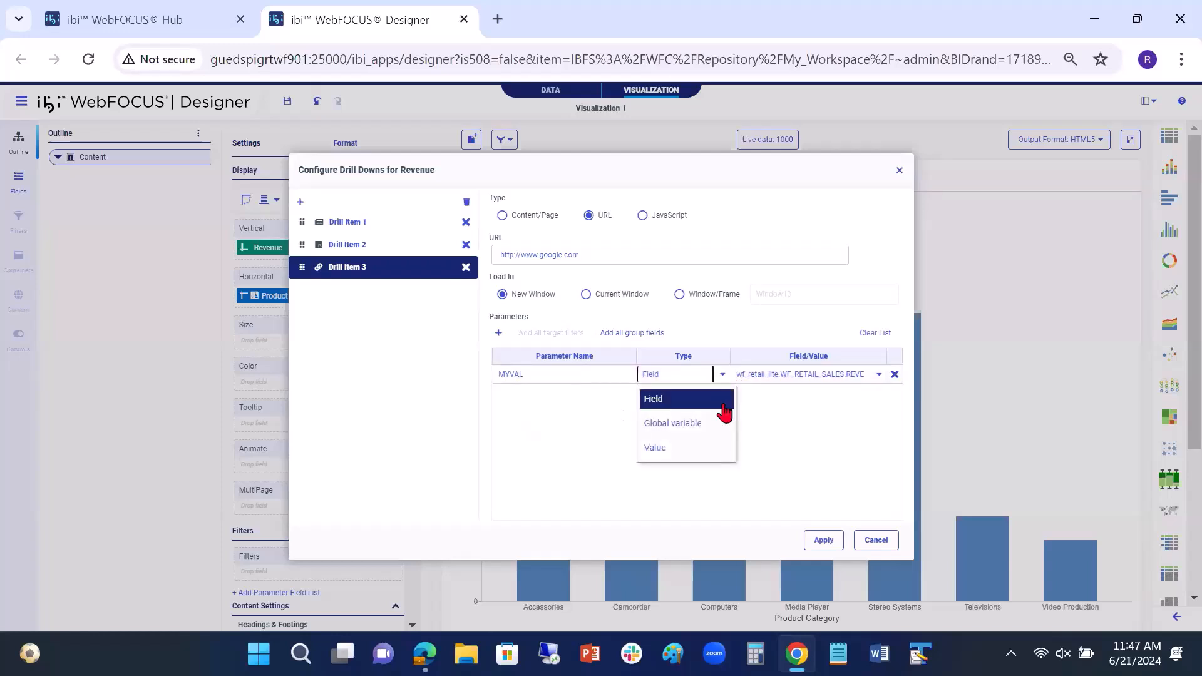
left_click(679, 453)
type("my value")
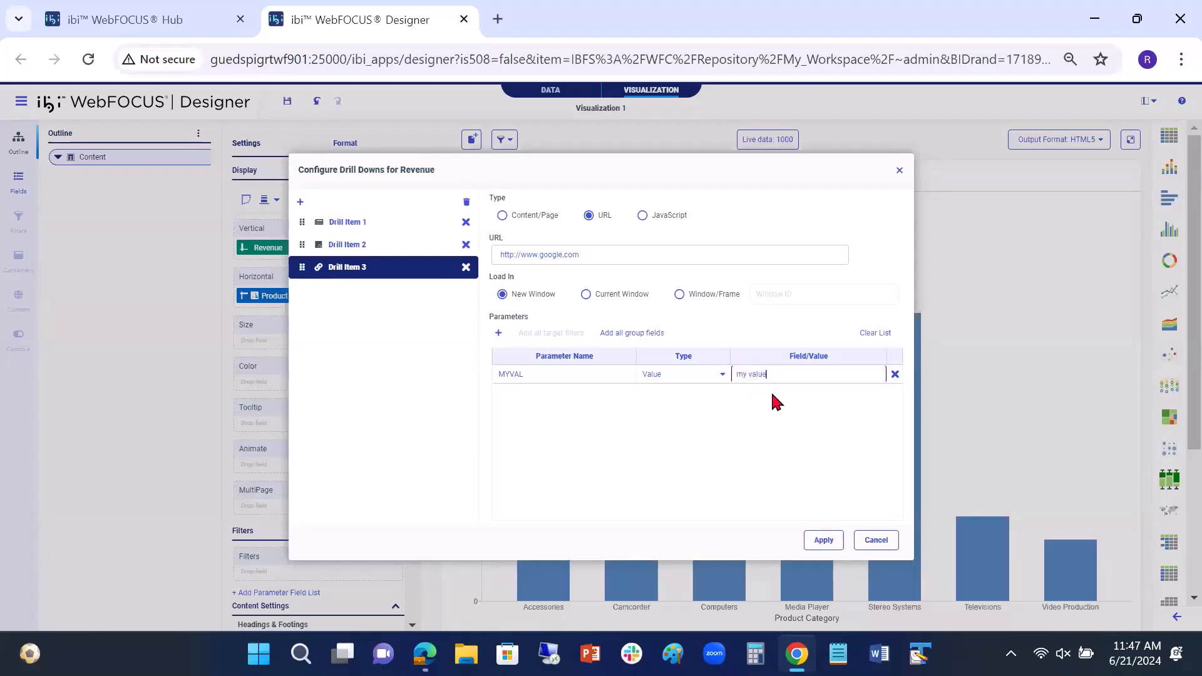
left_click(693, 482)
left_click(819, 542)
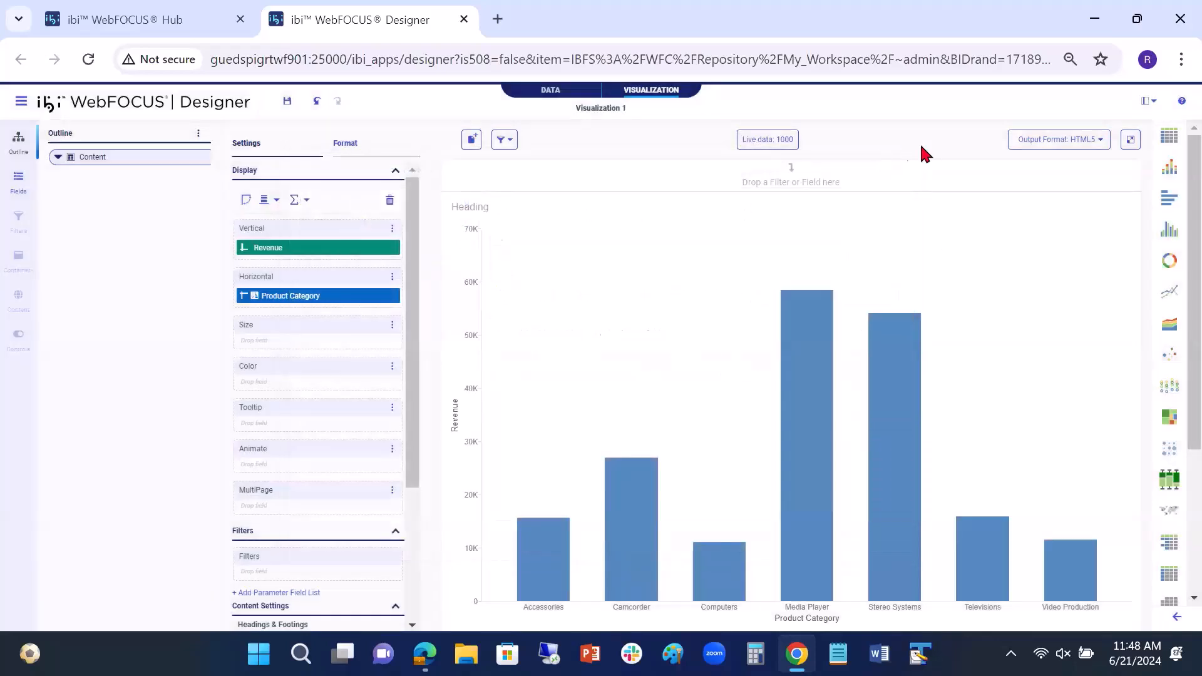
Step: Run the chart in its own tab and test Drill Item 3 with its parameter from the Media Player bar
left_click(1129, 139)
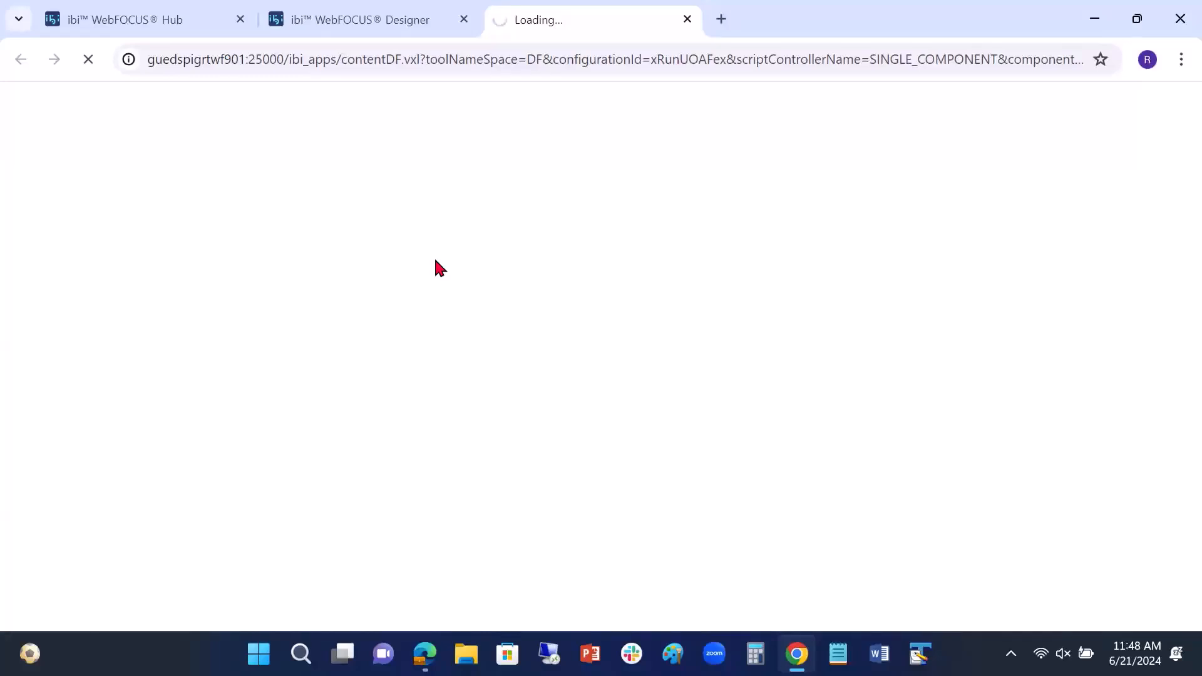
mouse_move(625, 291)
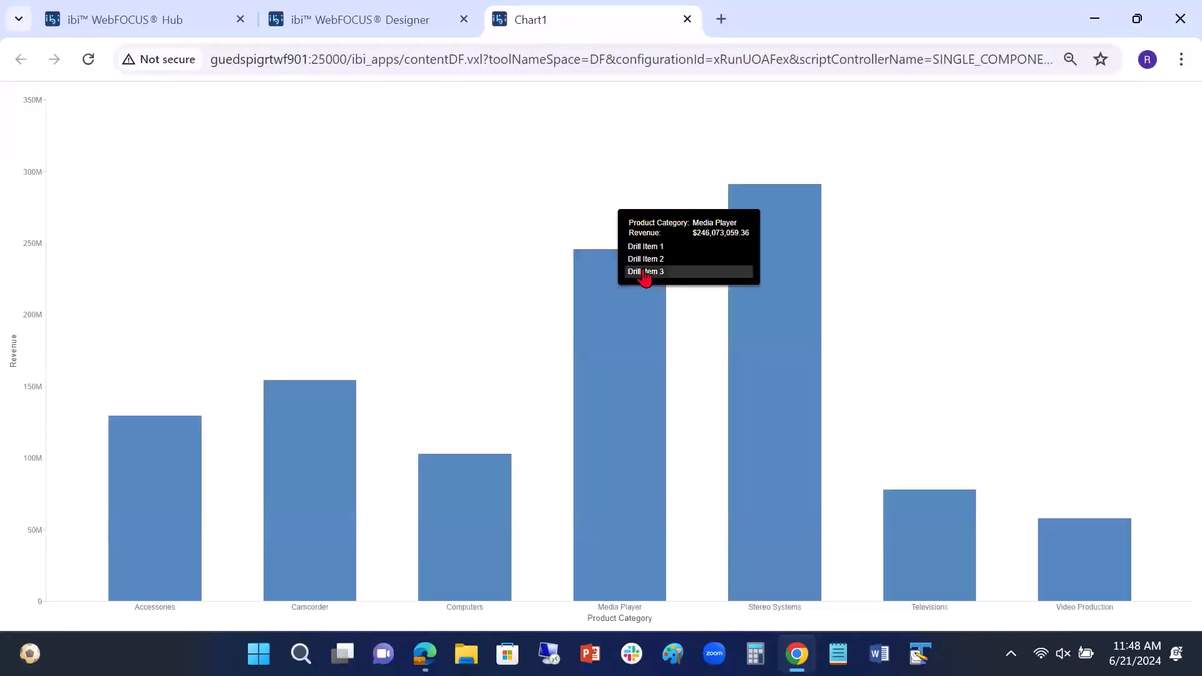
left_click(647, 273)
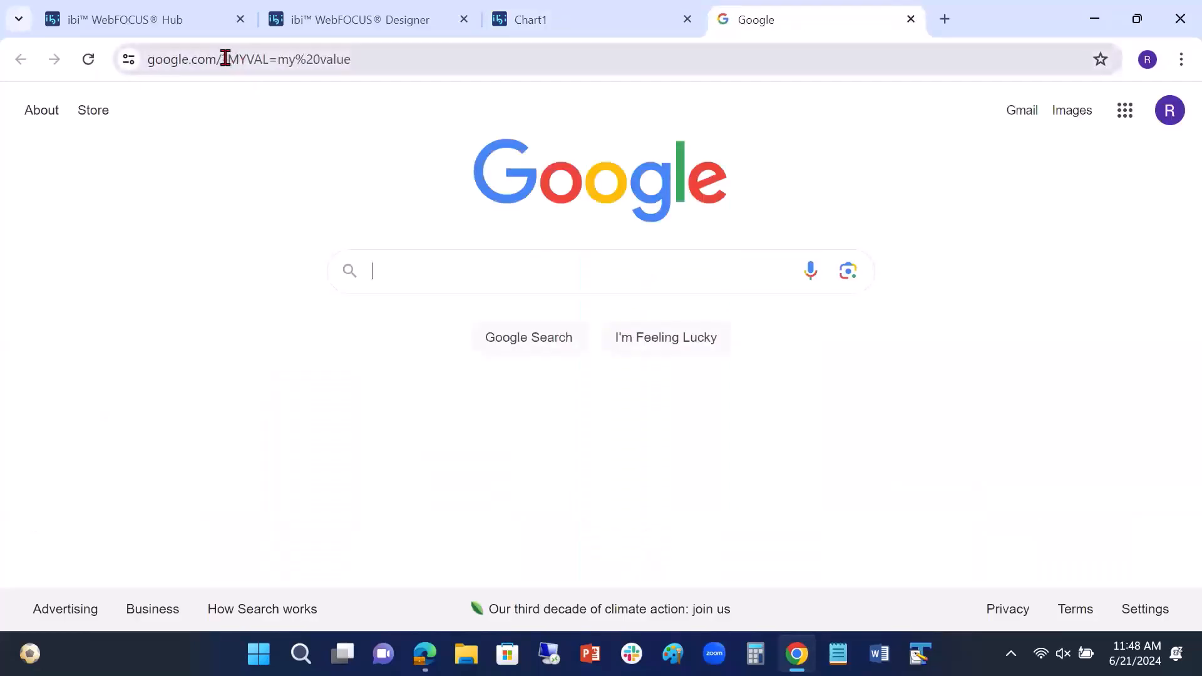
Step: Highlight the MYVAL parameter and its value in the Google page's address, and close that page and the chart preview
left_click_drag(227, 59, 266, 61)
left_click(348, 65)
left_click_drag(348, 65, 339, 59)
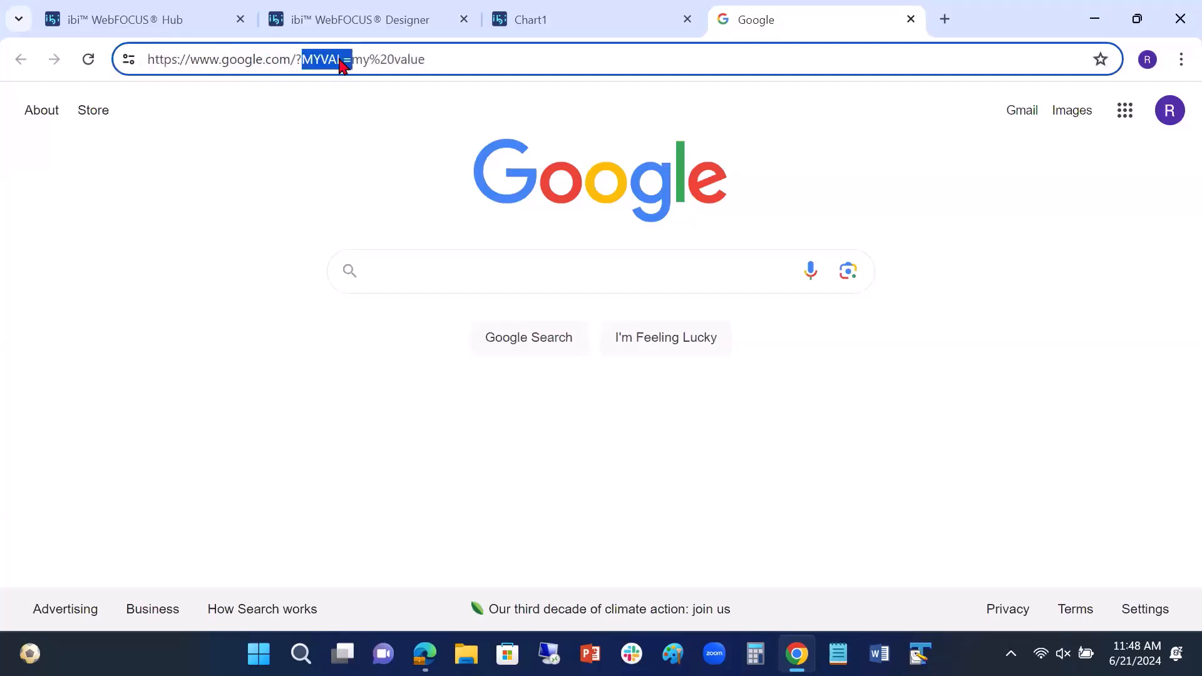
left_click_drag(425, 59, 355, 59)
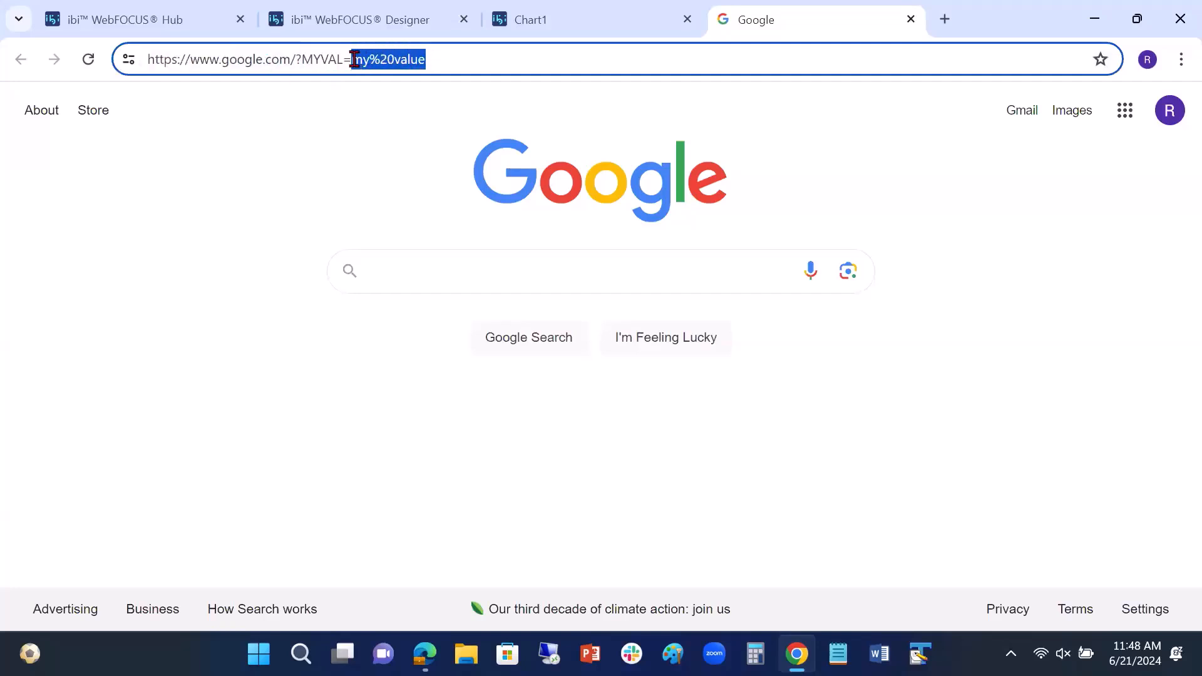
left_click(911, 19)
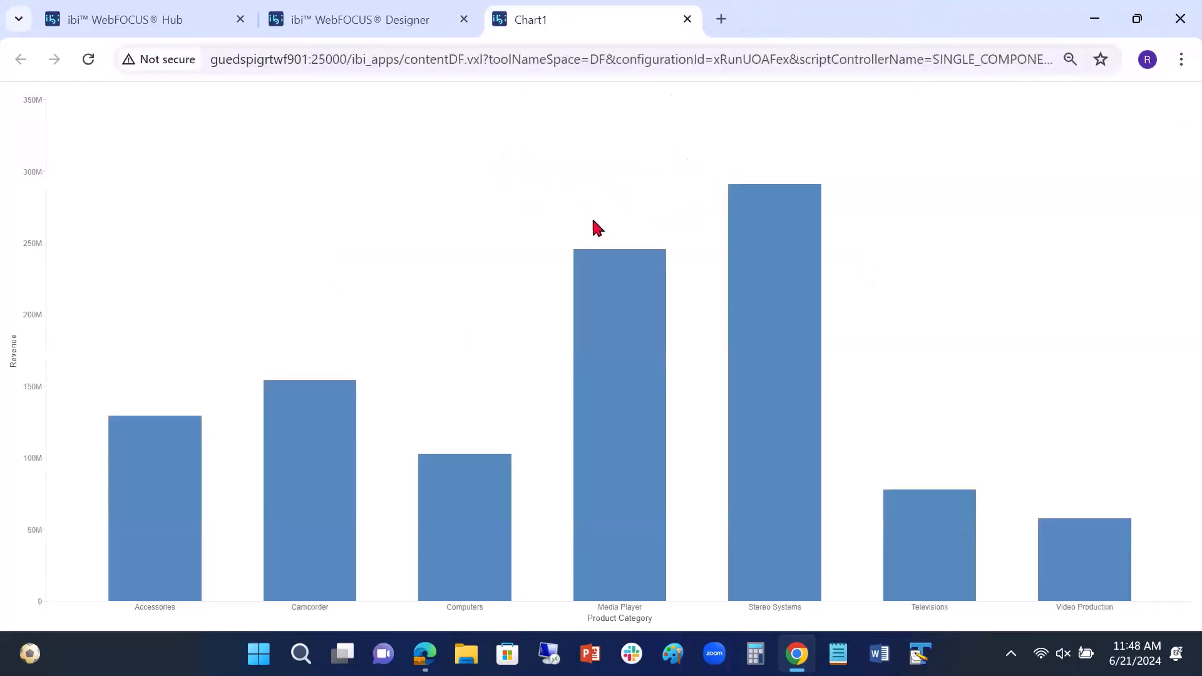
left_click(687, 20)
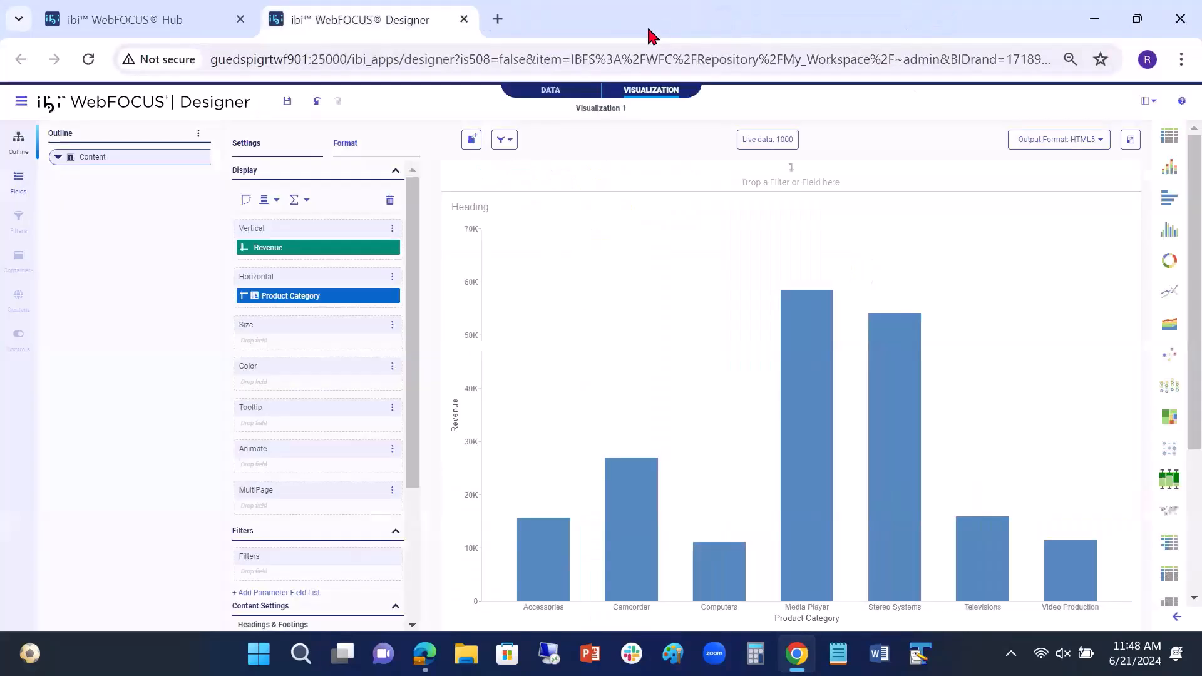
Step: Open the drill-down configuration of the Revenue field
right_click(351, 249)
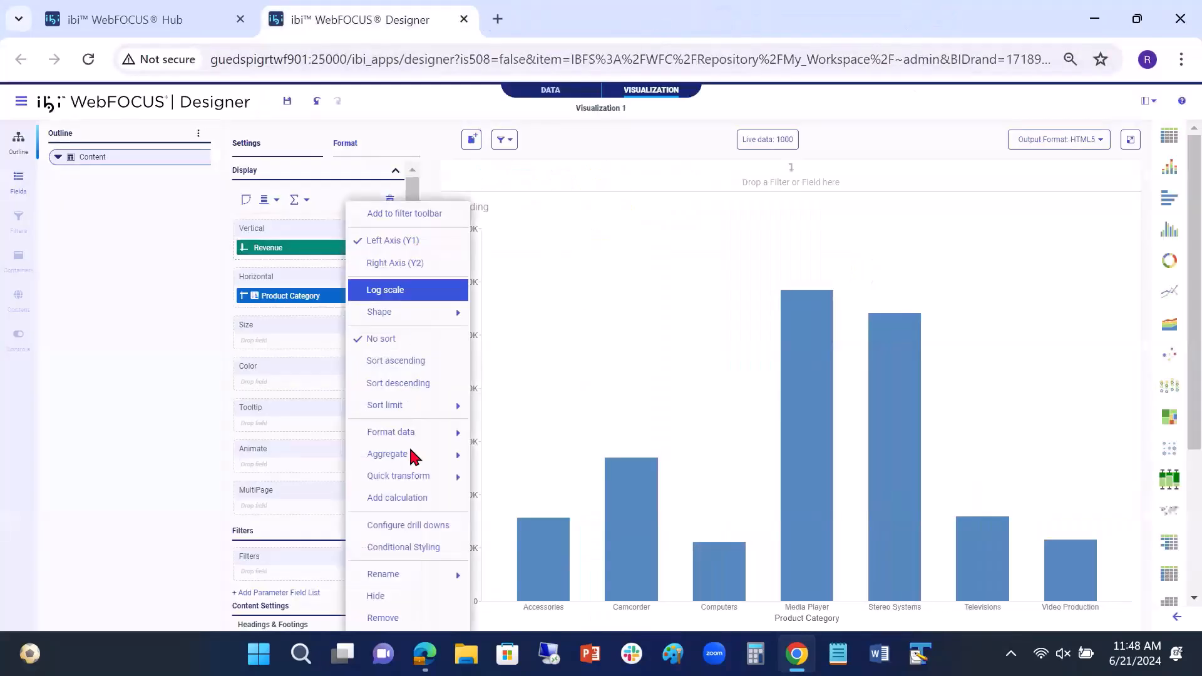
left_click(425, 528)
left_click(498, 333)
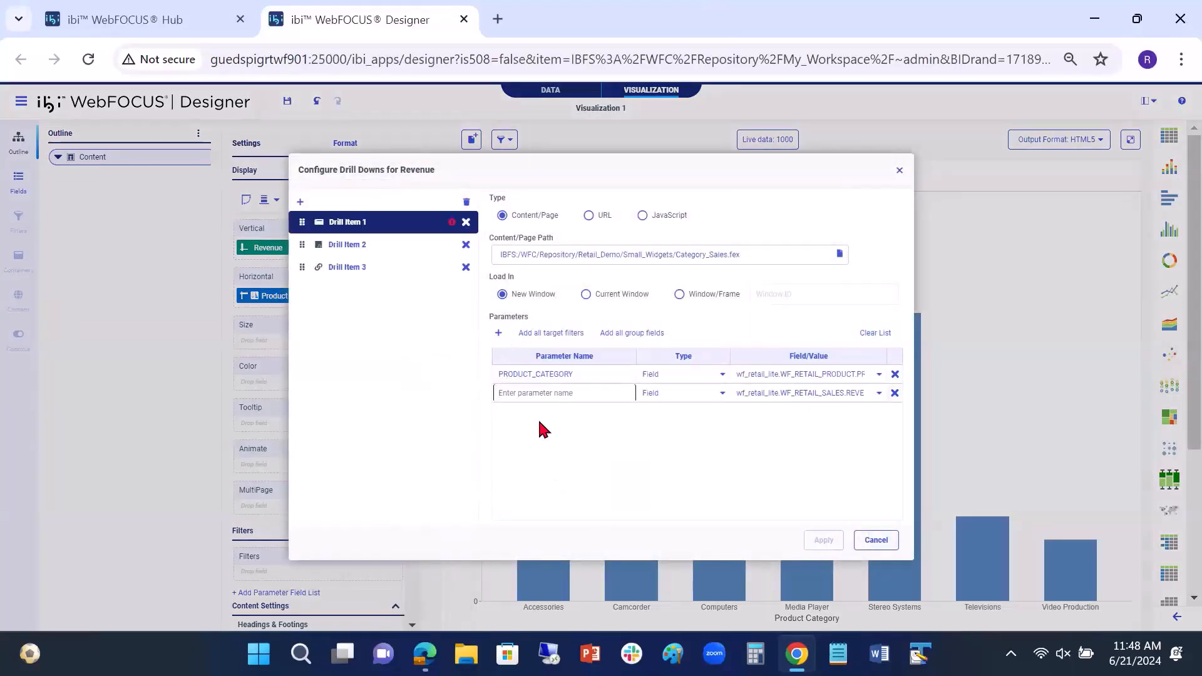
type("PCAT")
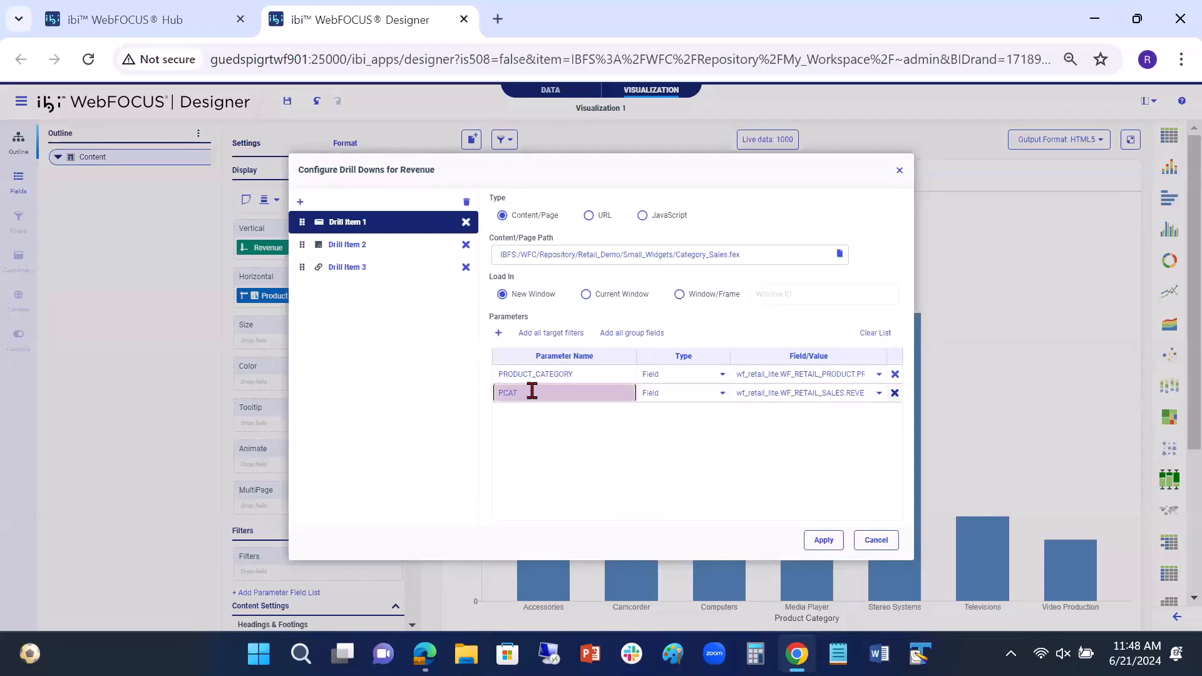
left_click(895, 393)
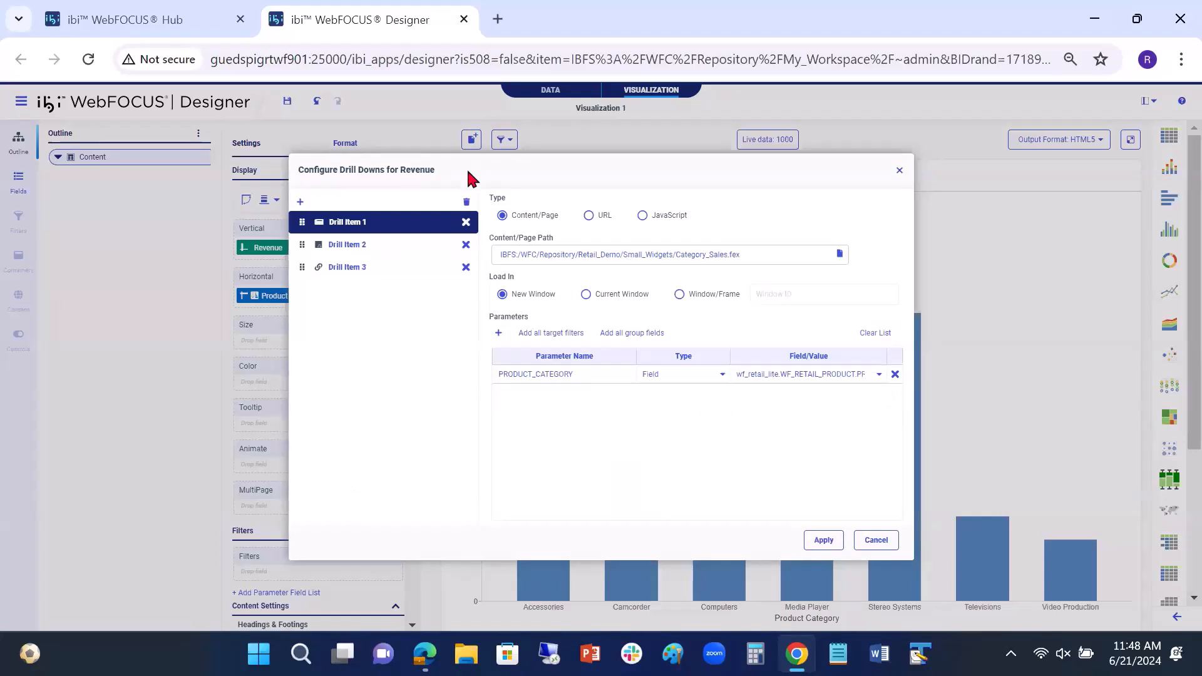
Step: Add a parameter PCAT of type Field with the PRODUCT_CATEGORY field to Drill Item 3 and apply the configuration
left_click(356, 269)
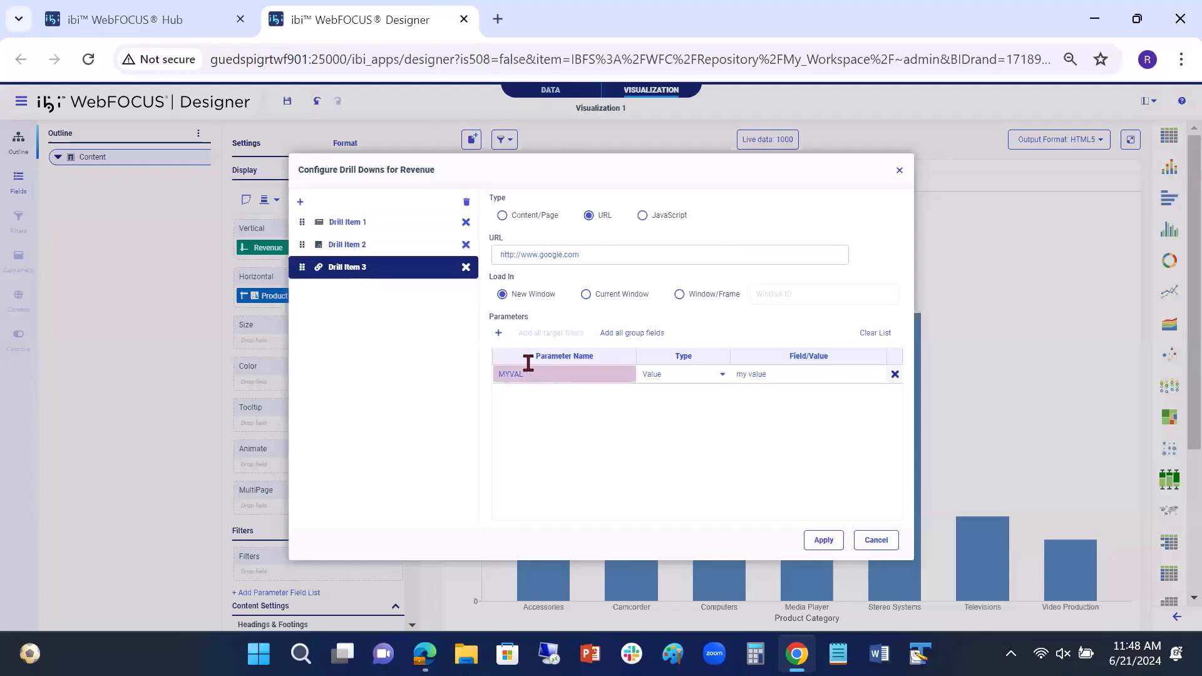
left_click(499, 335)
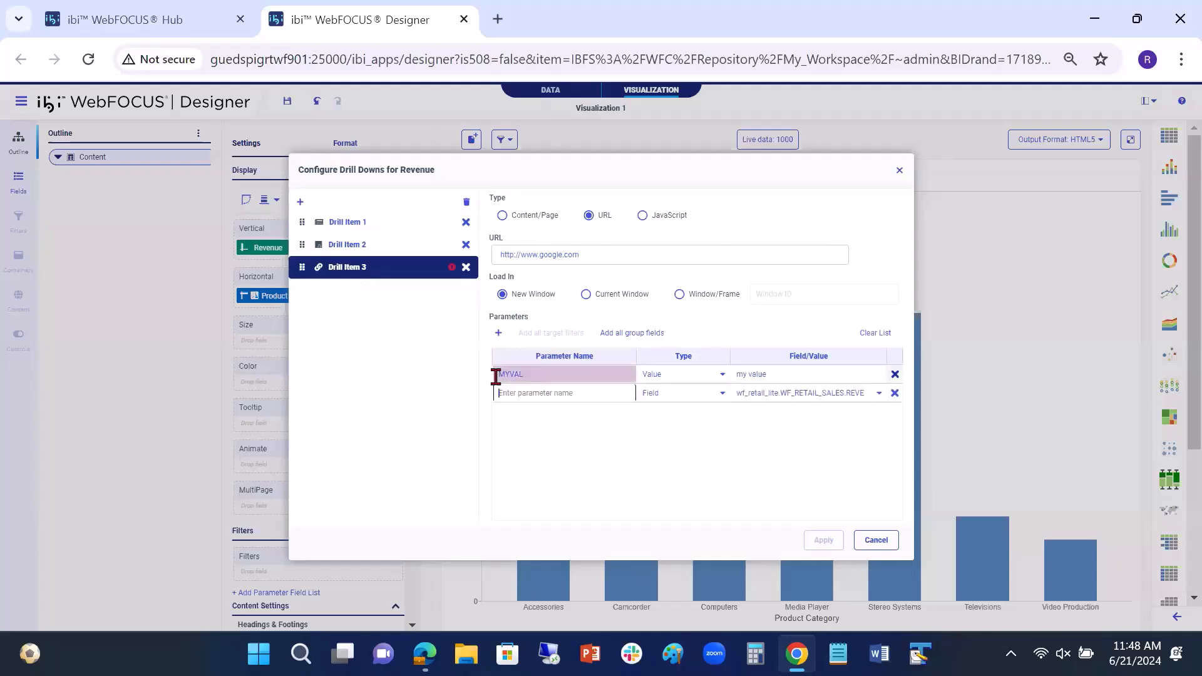
type("PCAT")
left_click(723, 394)
left_click(703, 418)
left_click(879, 393)
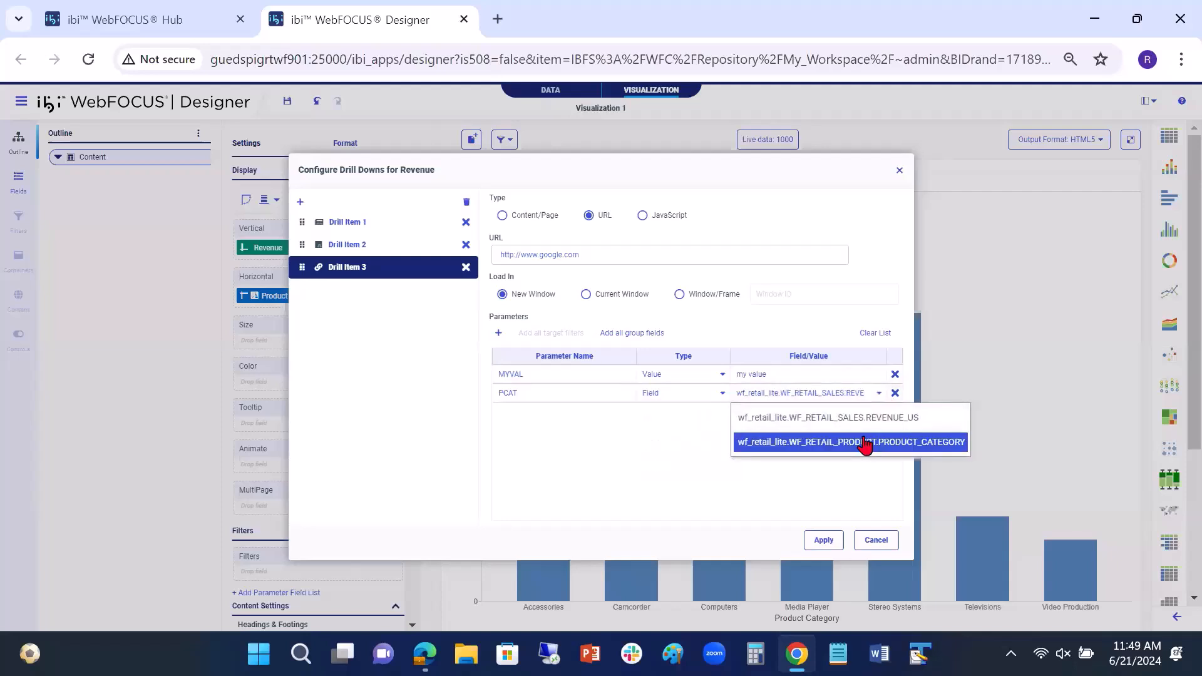
left_click(865, 443)
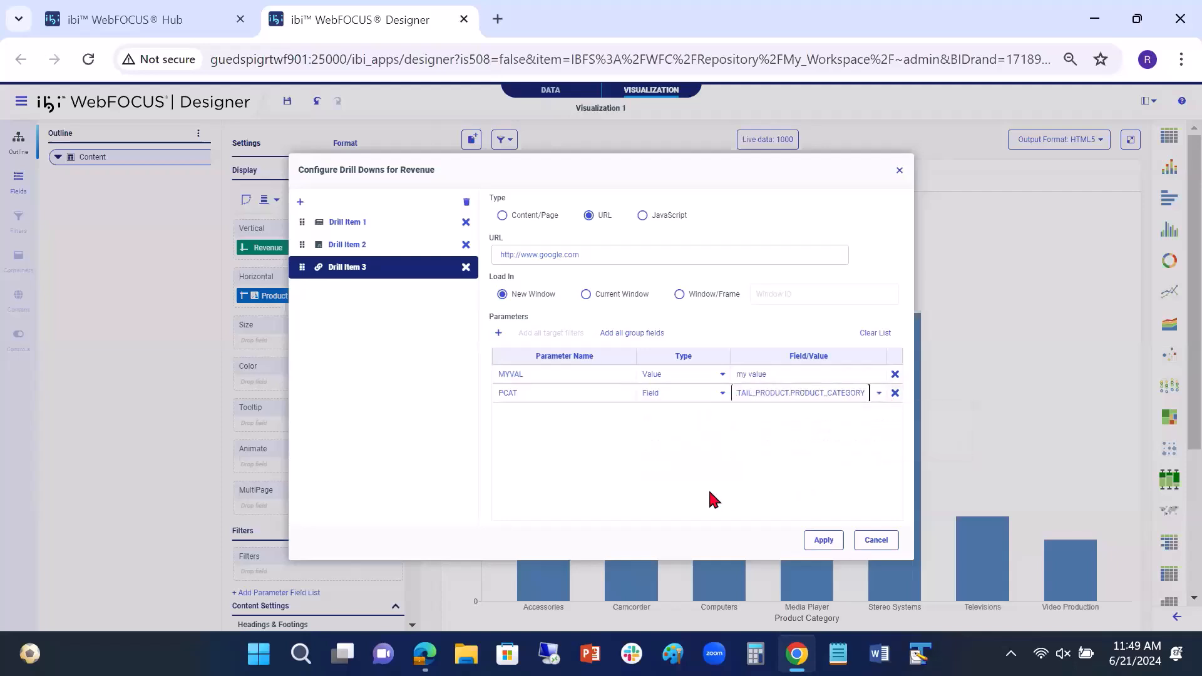
left_click(819, 543)
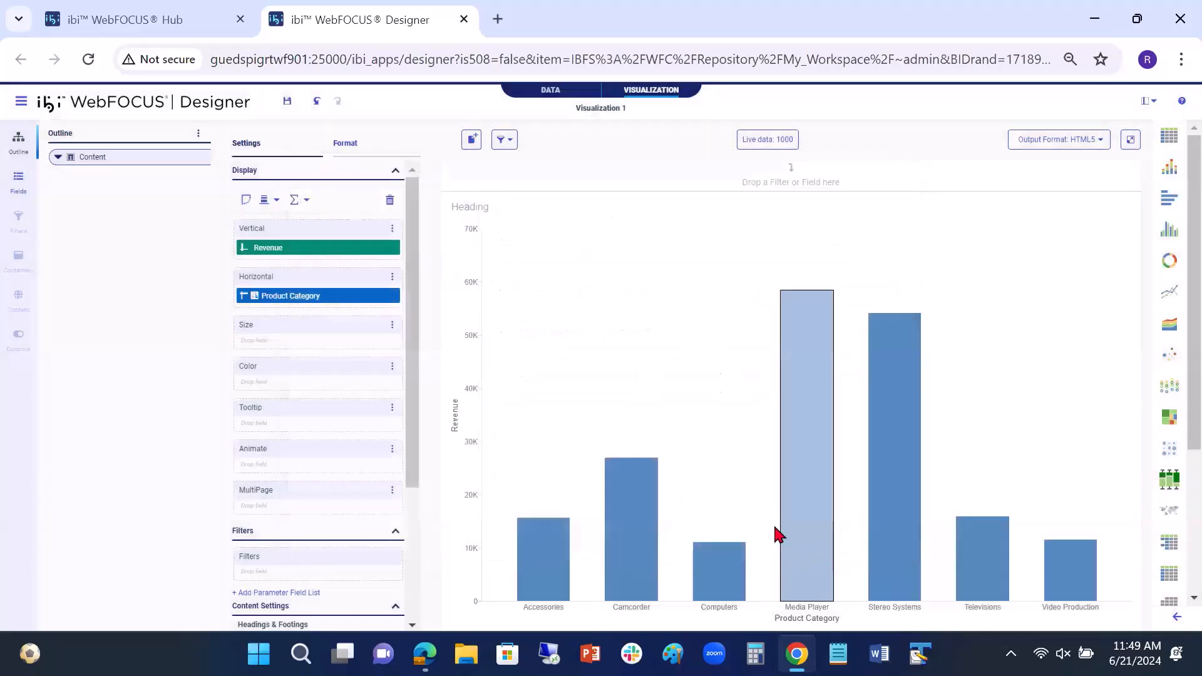
Step: Run the chart in its own tab and test Drill Item 3 from the Stereo Systems bar
left_click(1128, 145)
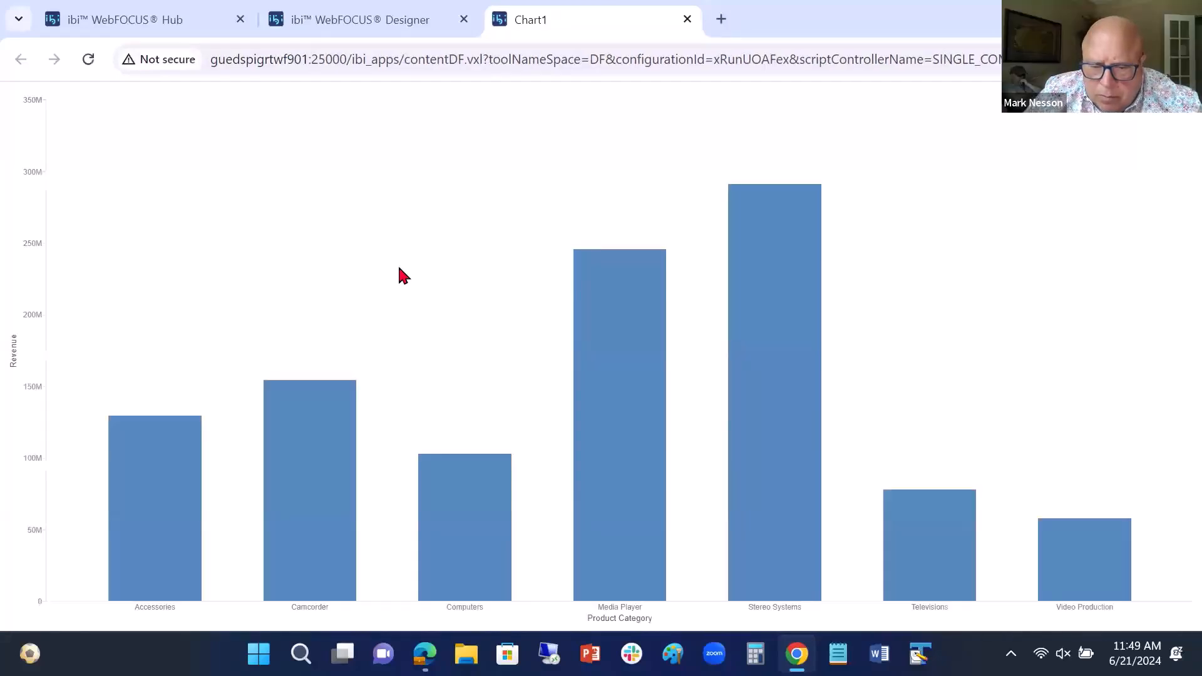
mouse_move(739, 243)
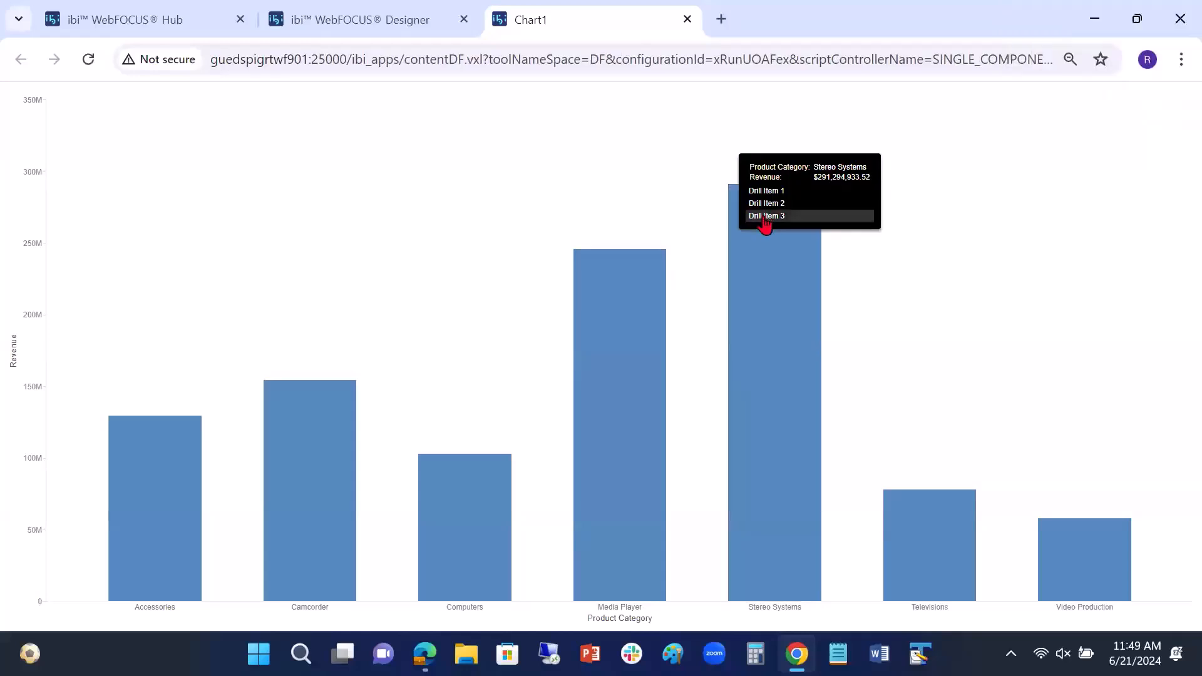
left_click(766, 216)
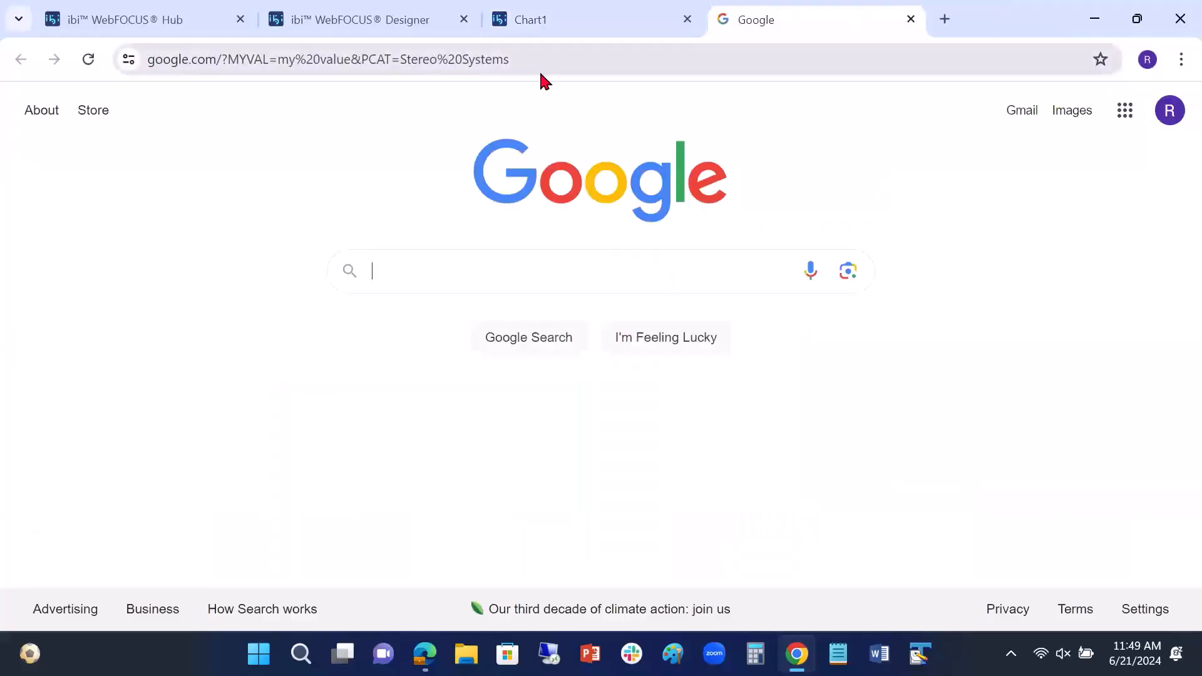
Step: Highlight the PCAT parameter and its value in the Google page's address, and close that page and the chart preview
left_click_drag(518, 59, 359, 61)
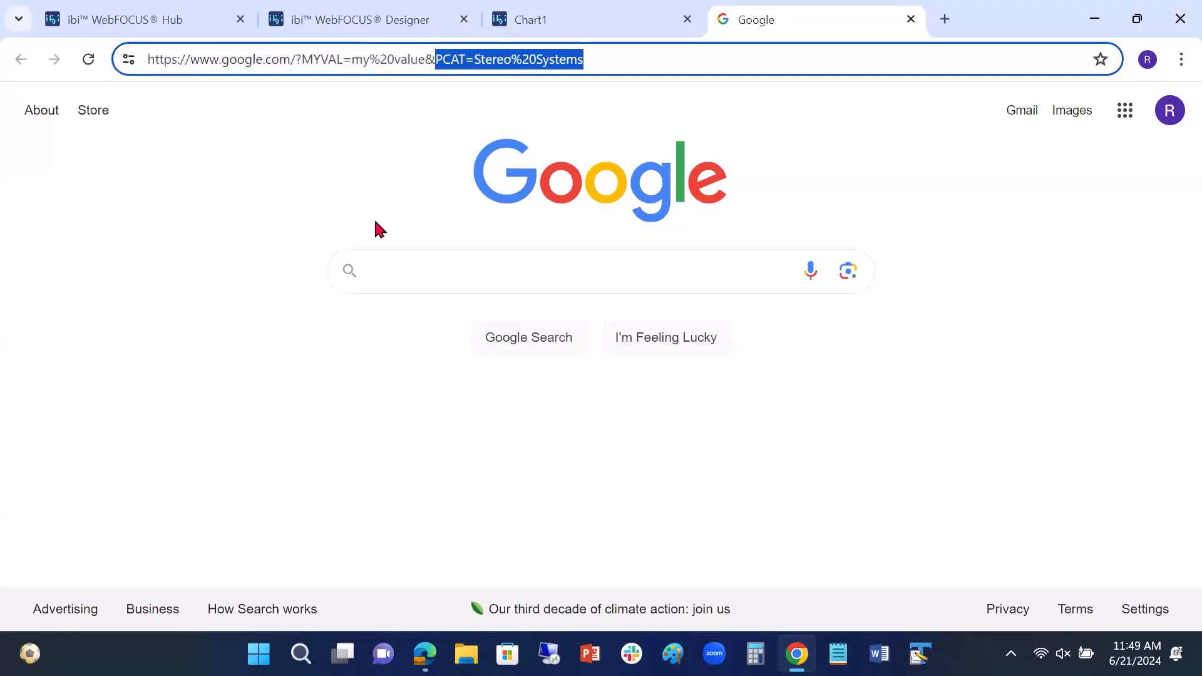
left_click(911, 19)
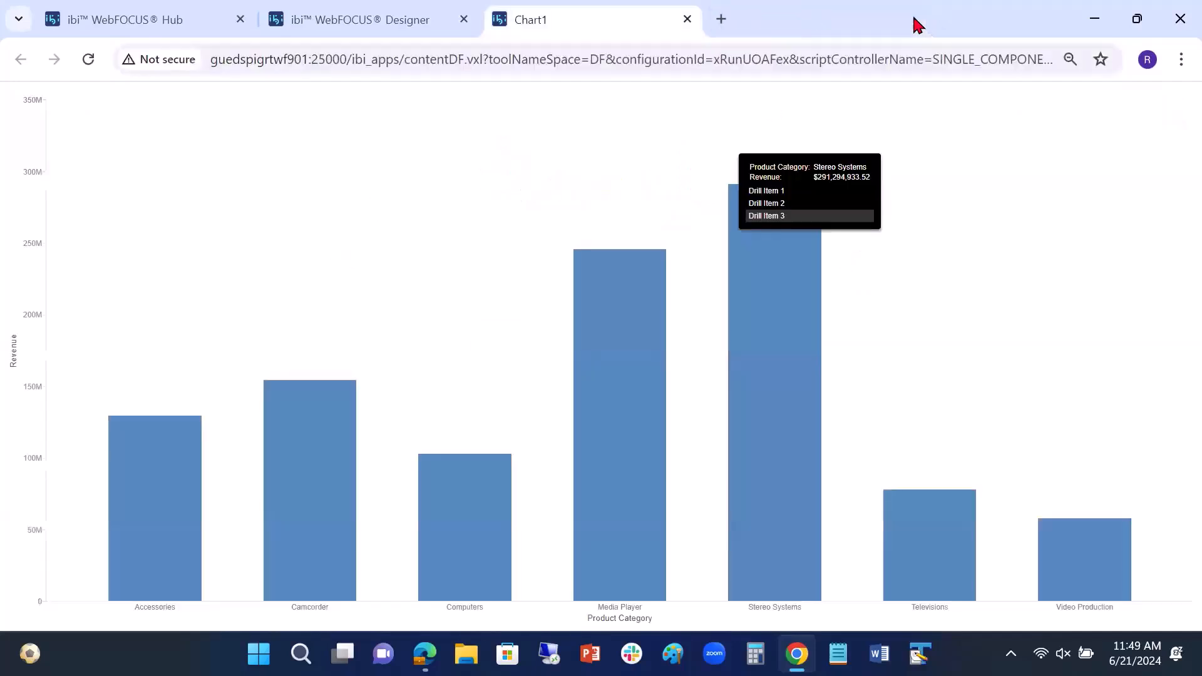
left_click(688, 20)
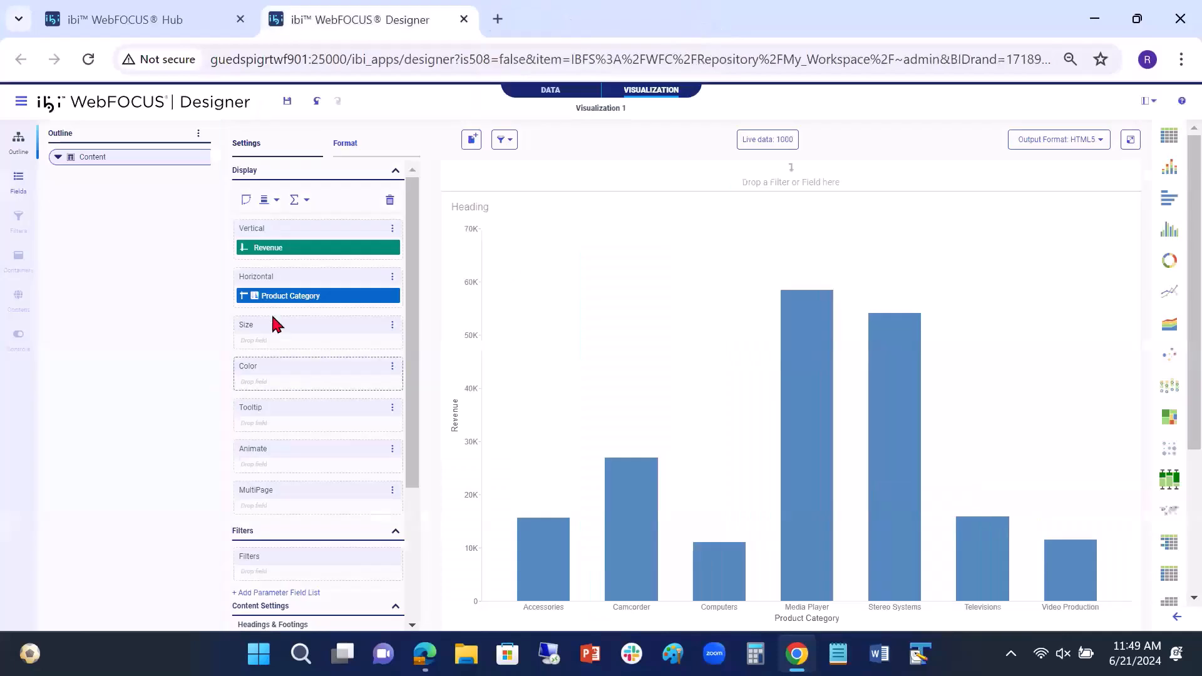
Step: Add a parameter GVAL of type Global variable with GEO_UNIFIED_ROLE to Revenue's Drill Item 3 and apply the configuration
right_click(311, 249)
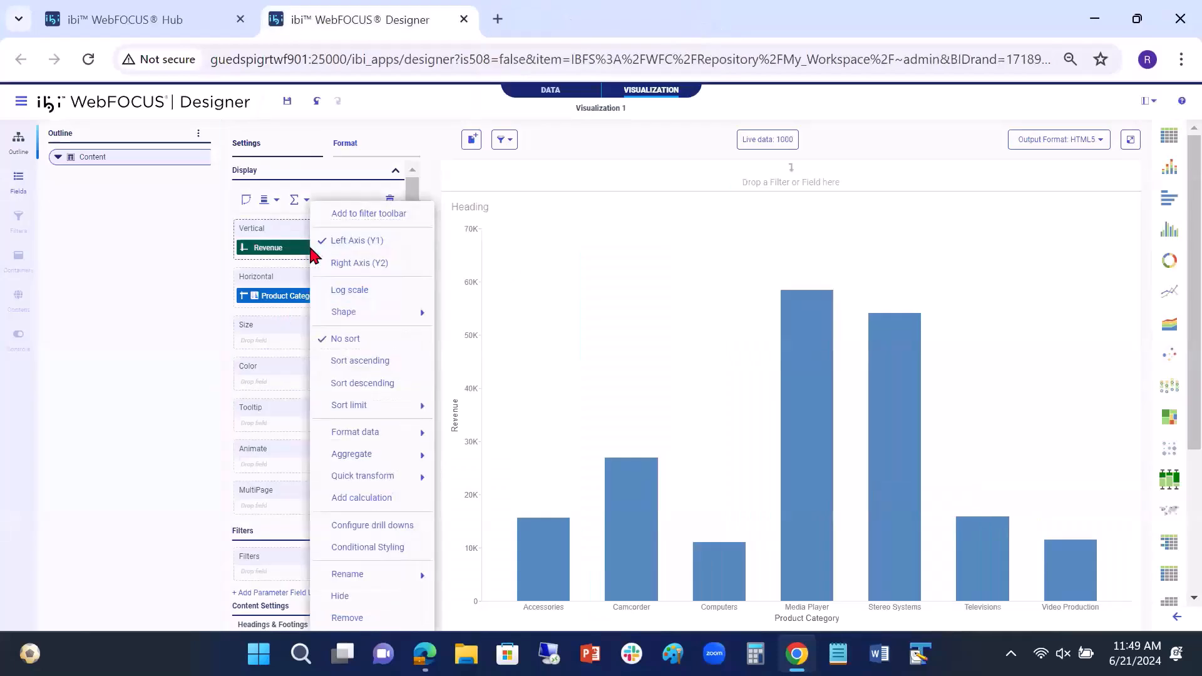
left_click(380, 529)
left_click(355, 269)
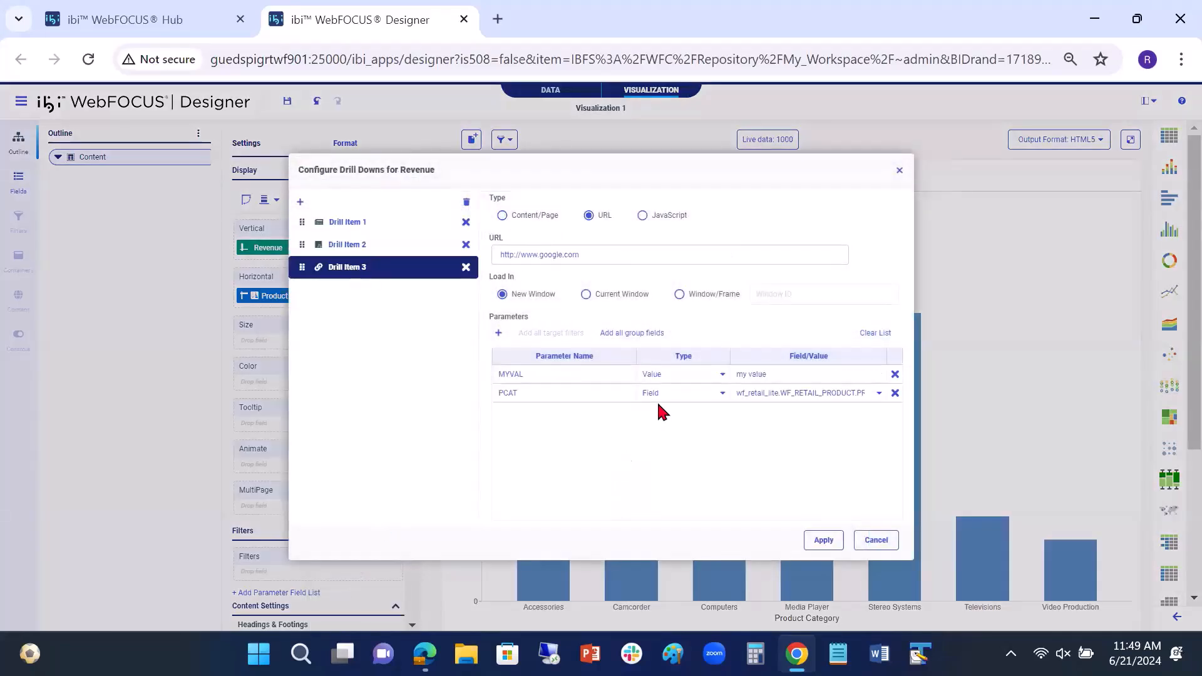
left_click(499, 334)
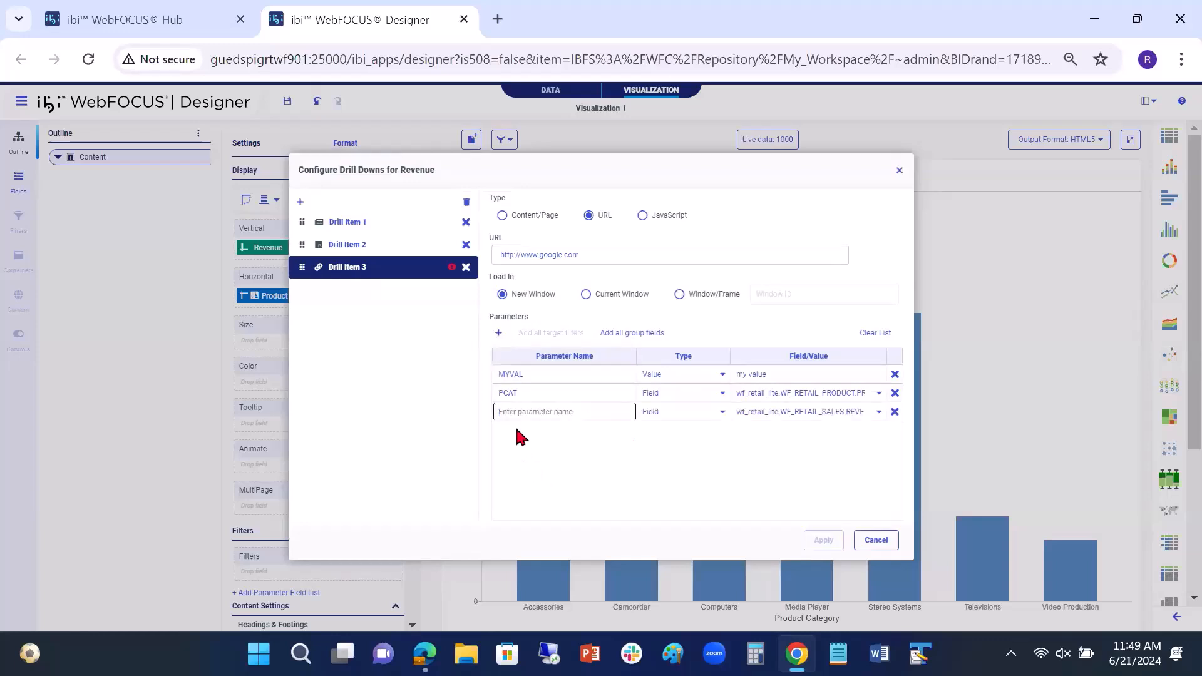
type("B")
left_click(721, 411)
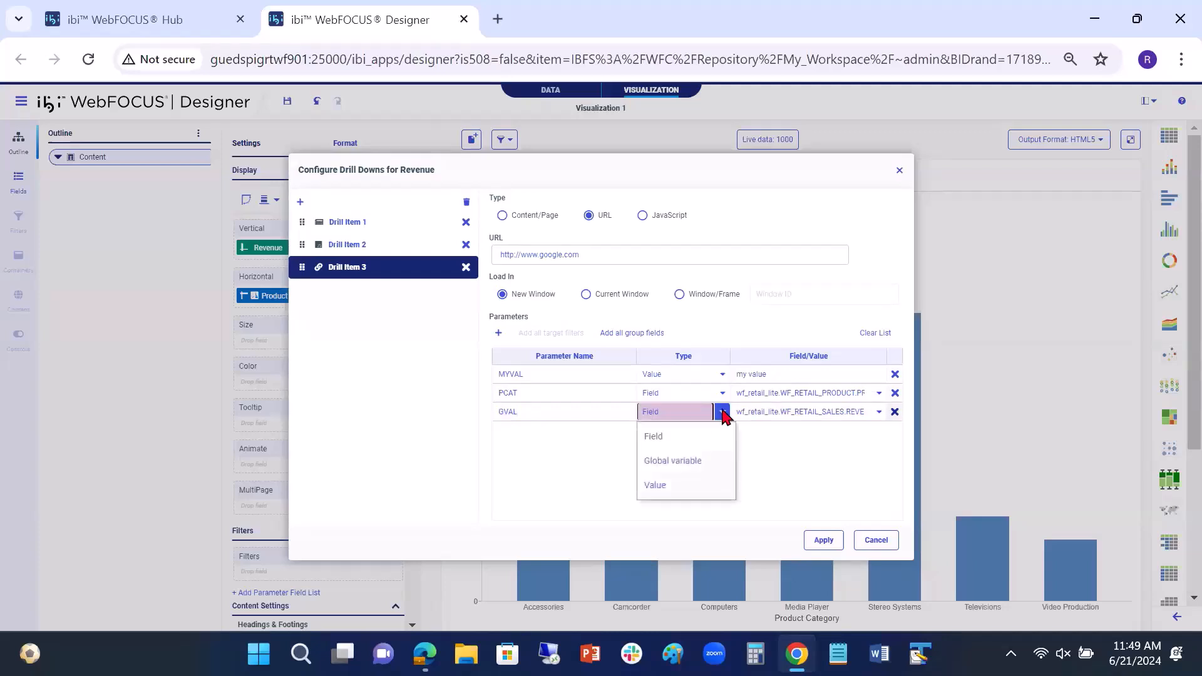
left_click(699, 462)
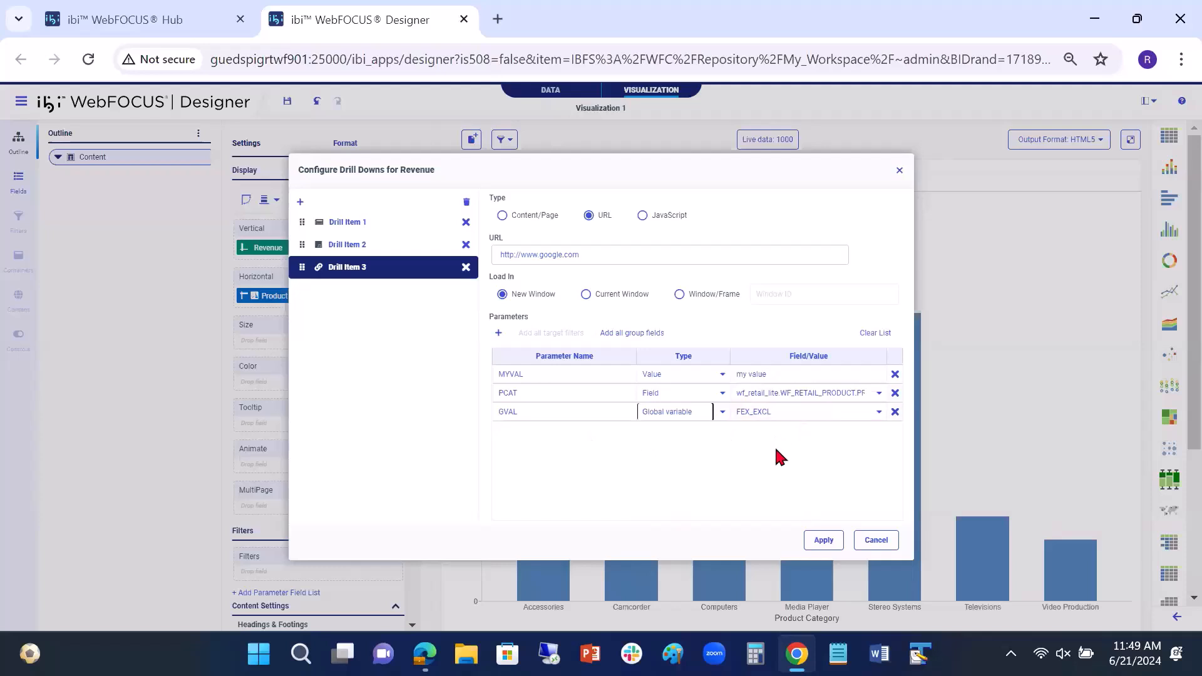
left_click(879, 412)
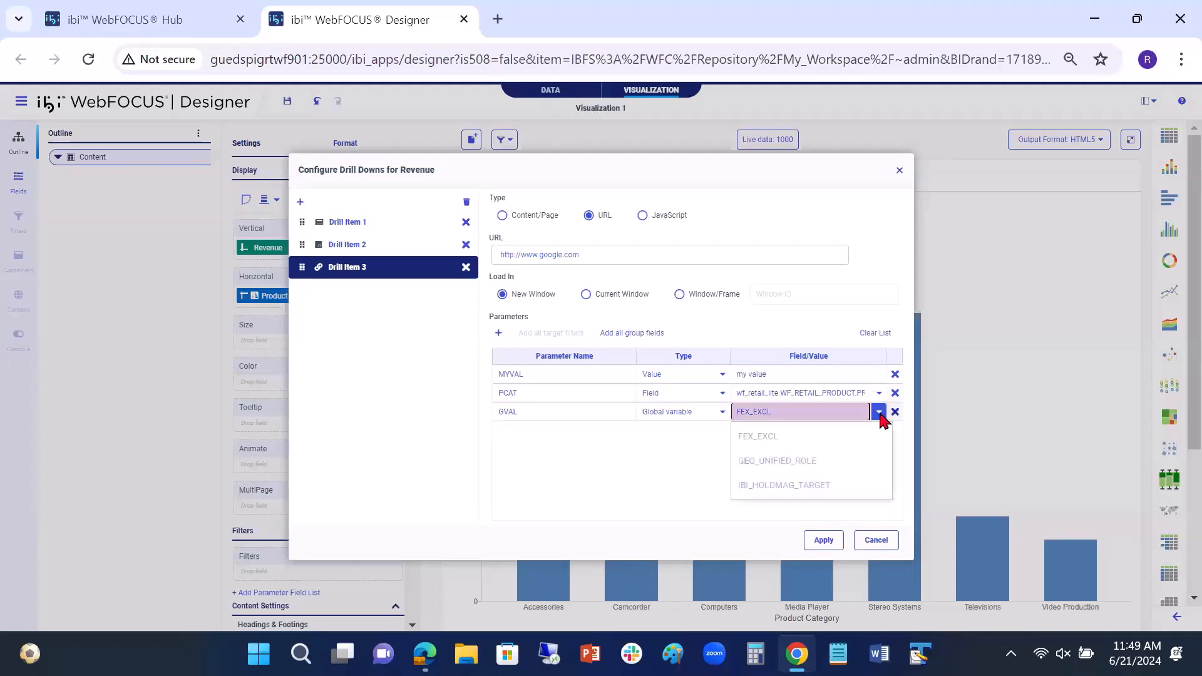
left_click(803, 463)
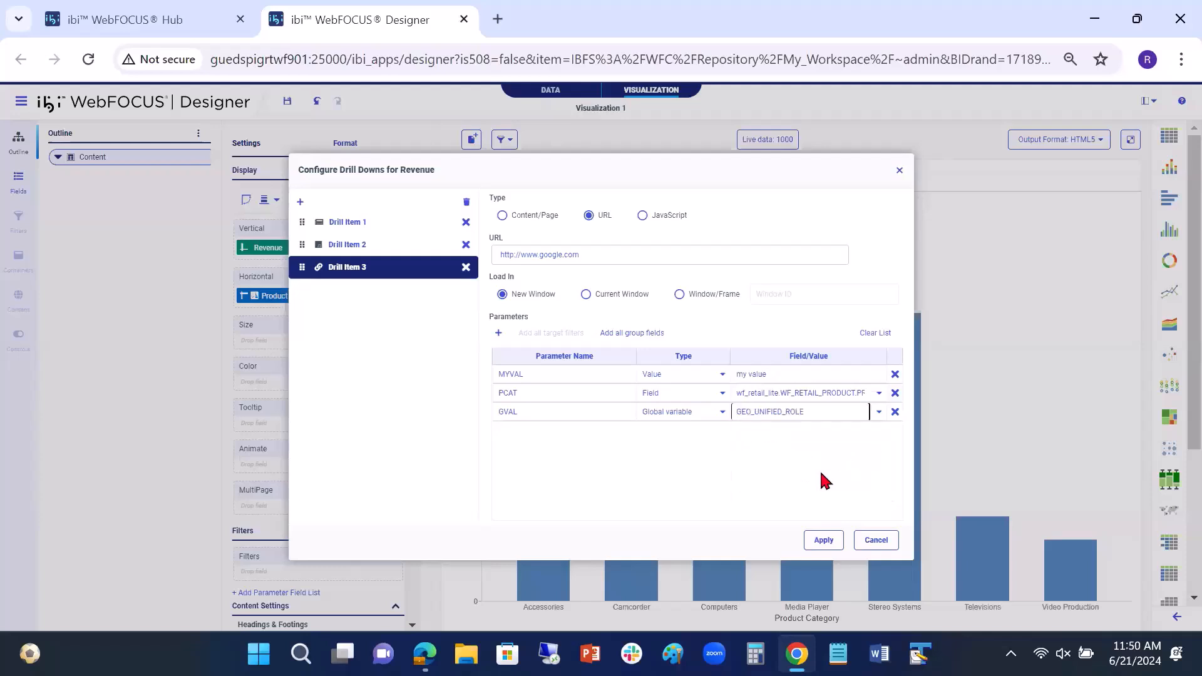
left_click(823, 542)
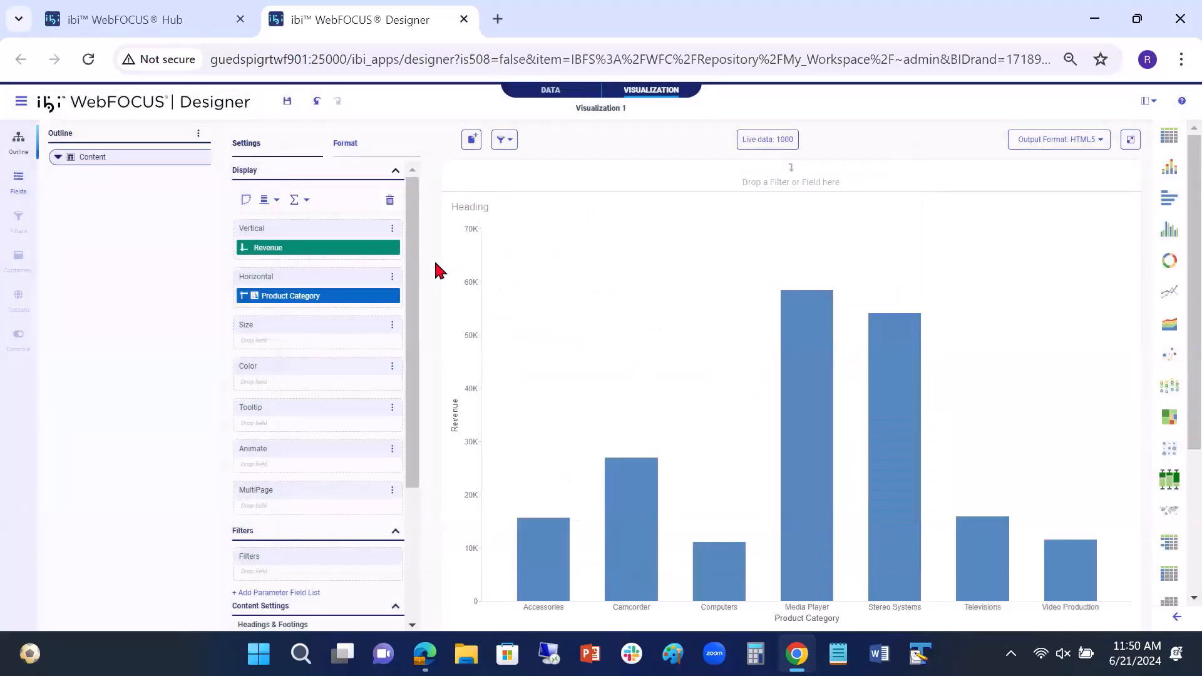
Step: Run the chart in its own tab and test Drill Item 3 from the Media Player bar
left_click(1129, 139)
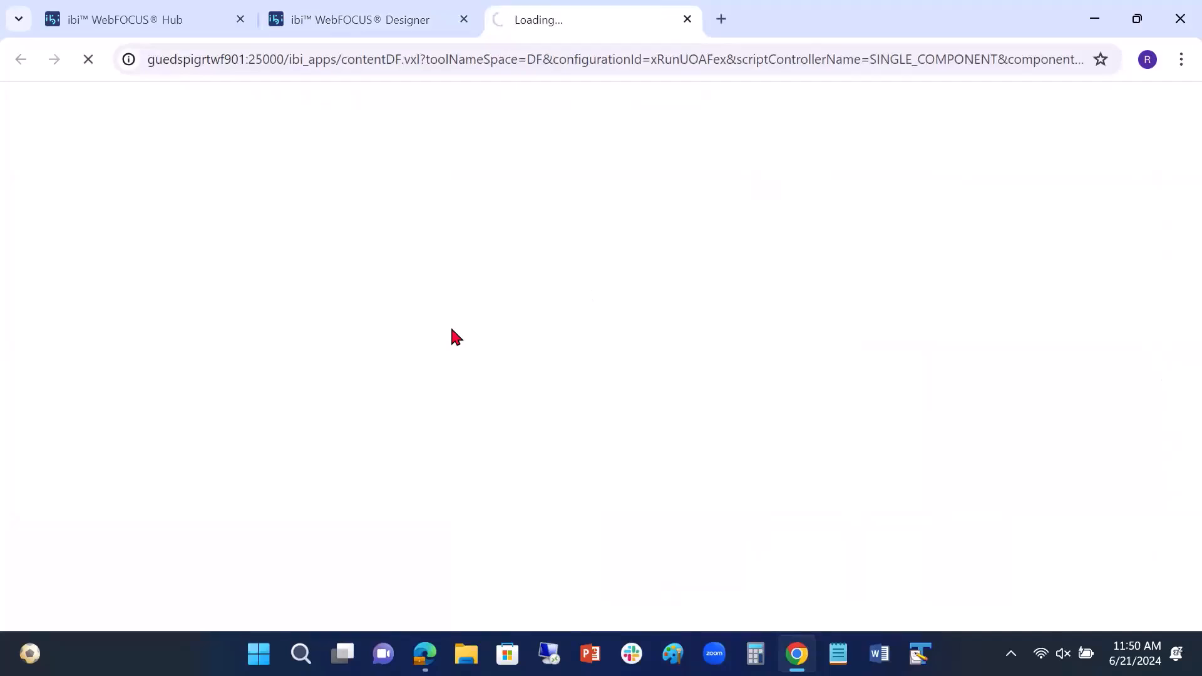
mouse_move(617, 282)
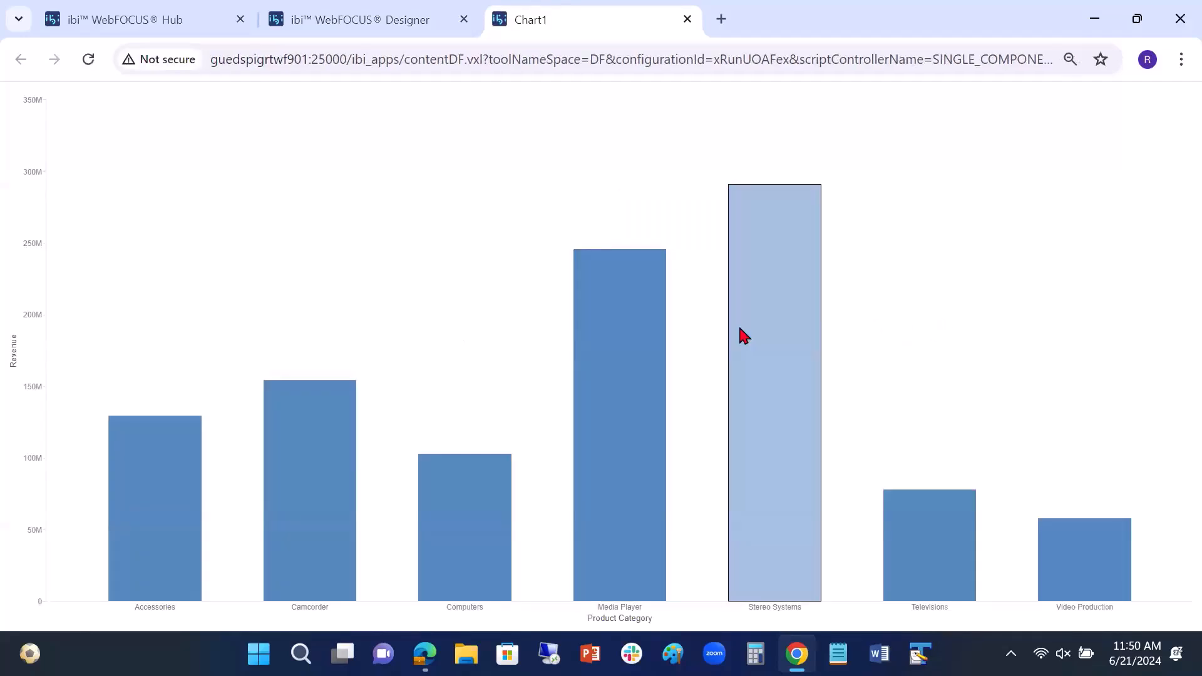
mouse_move(588, 313)
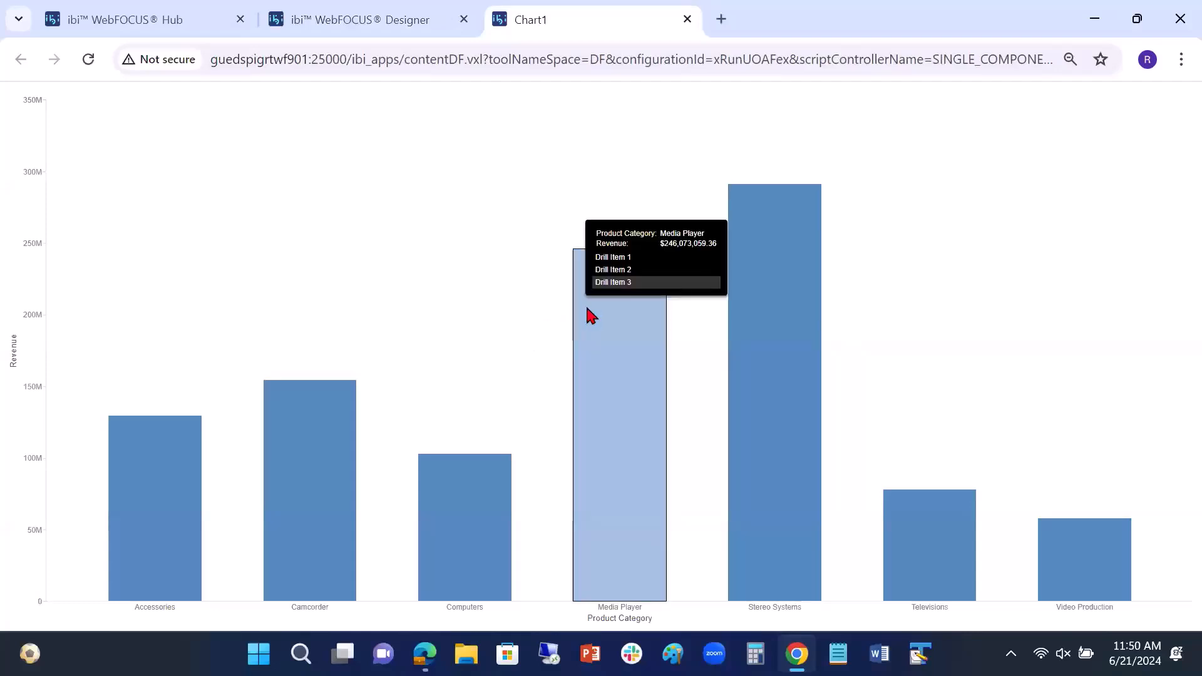
left_click(610, 283)
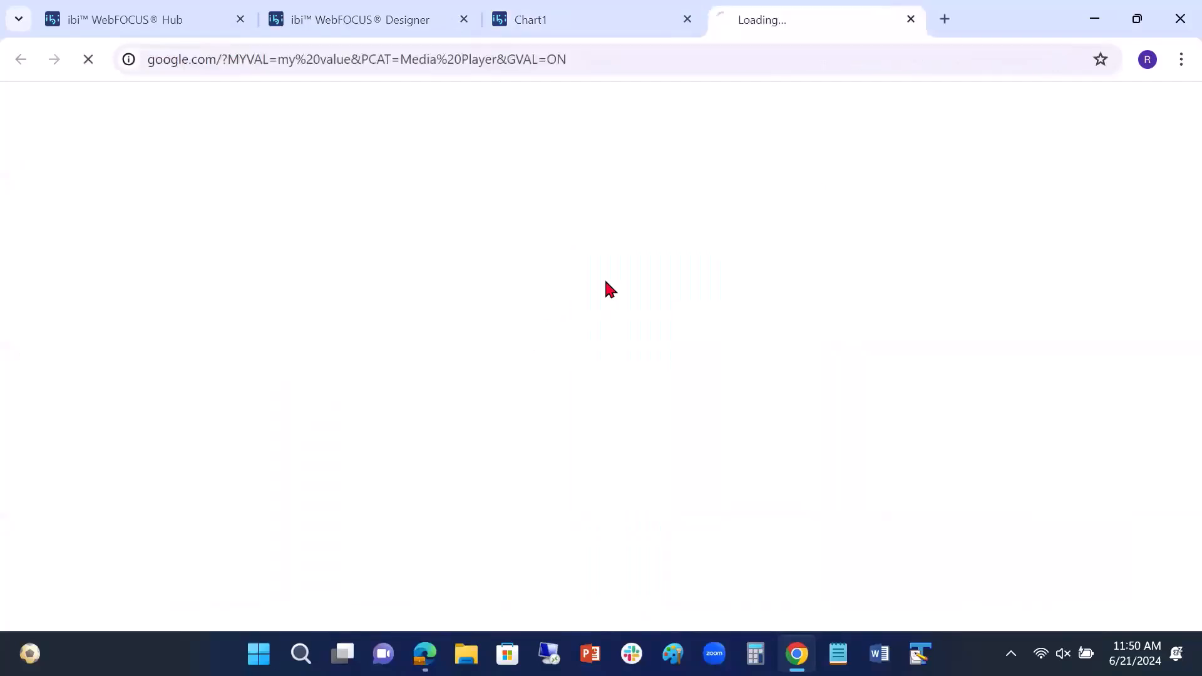
Step: Highlight the GVAL parameter and its value in the Google page's address, and close that page and the chart preview
left_click(568, 60)
left_click_drag(568, 61, 506, 61)
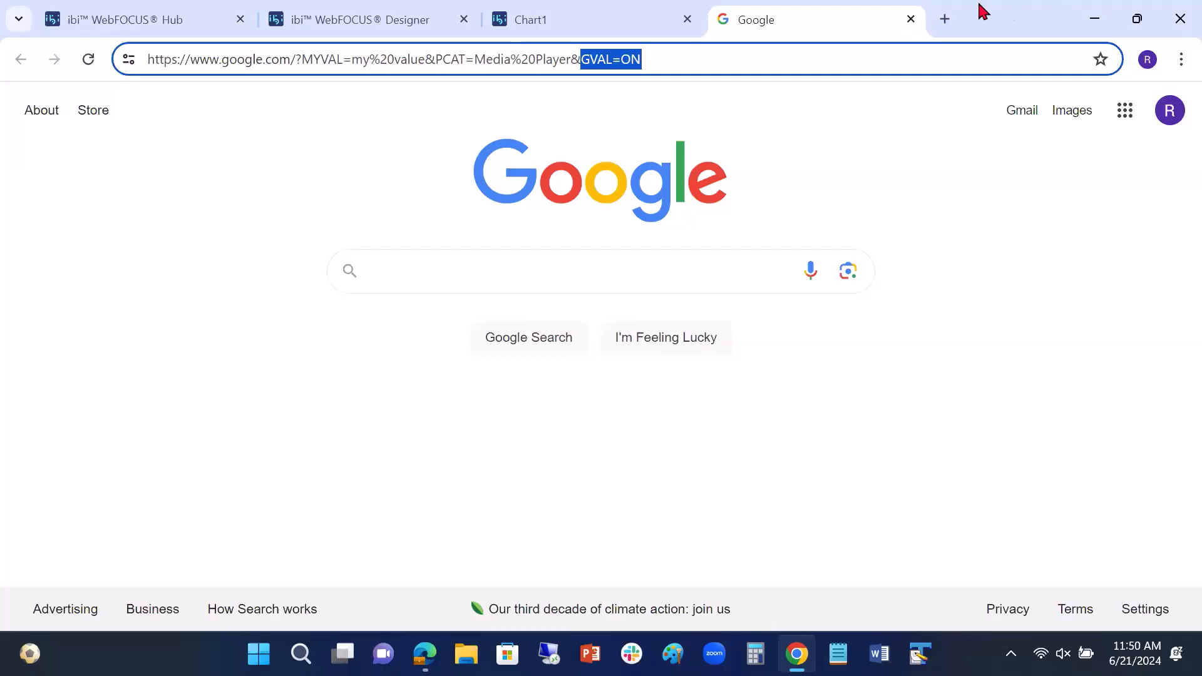
left_click(911, 20)
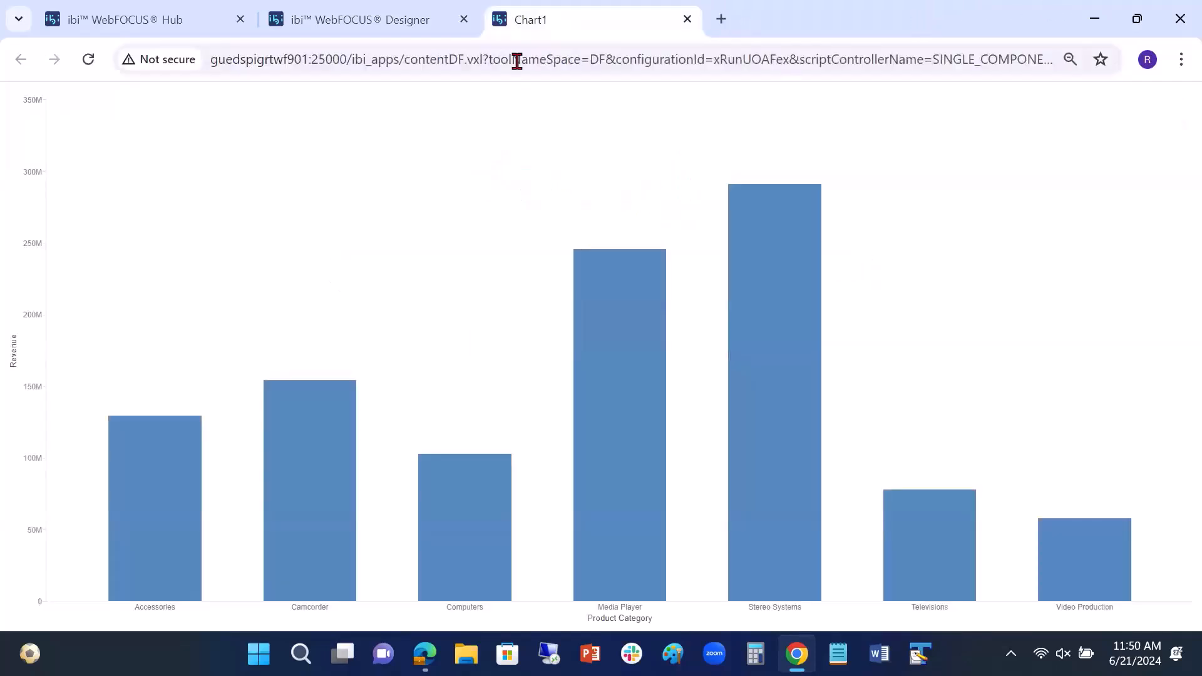
left_click(686, 19)
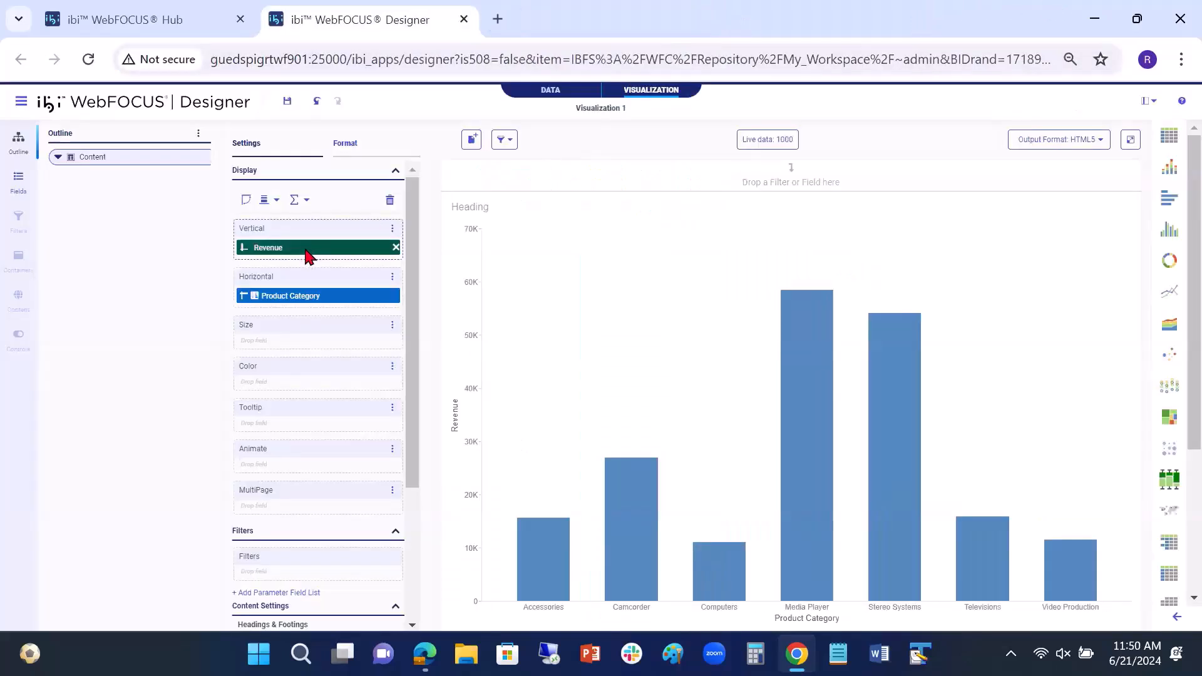
Step: Examine the chart's generated code, highlighting the DRILLMENUITEM lines of the three drill items, and close the code view
mouse_move(306, 252)
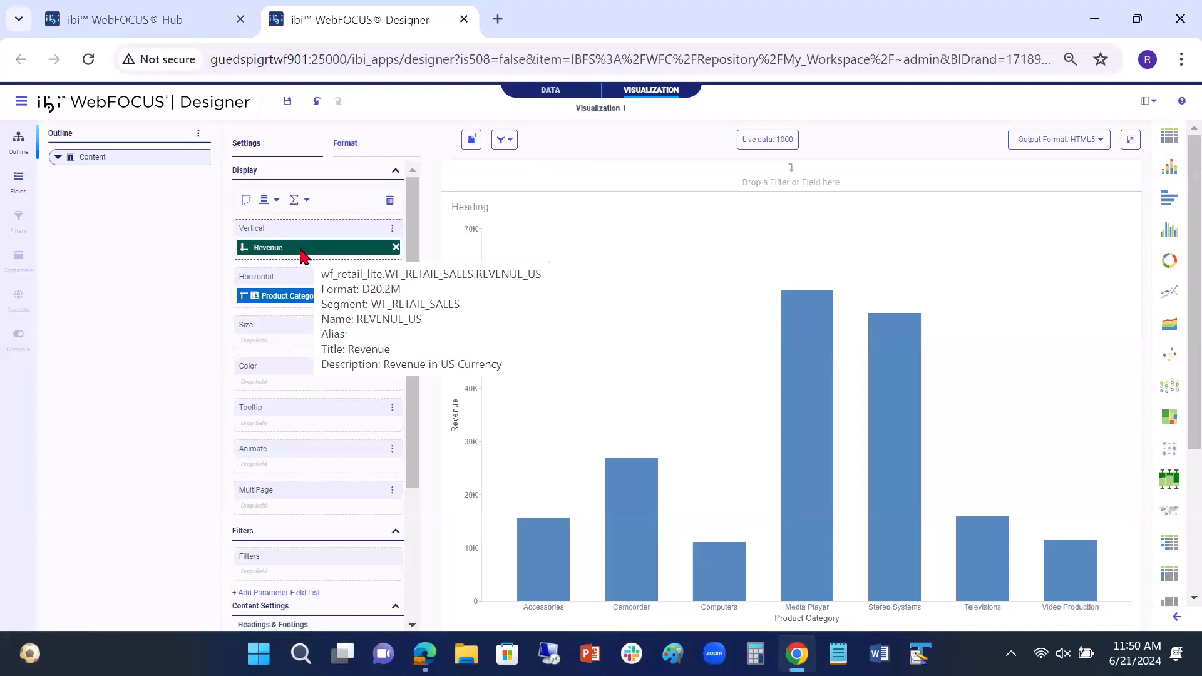
mouse_move(317, 308)
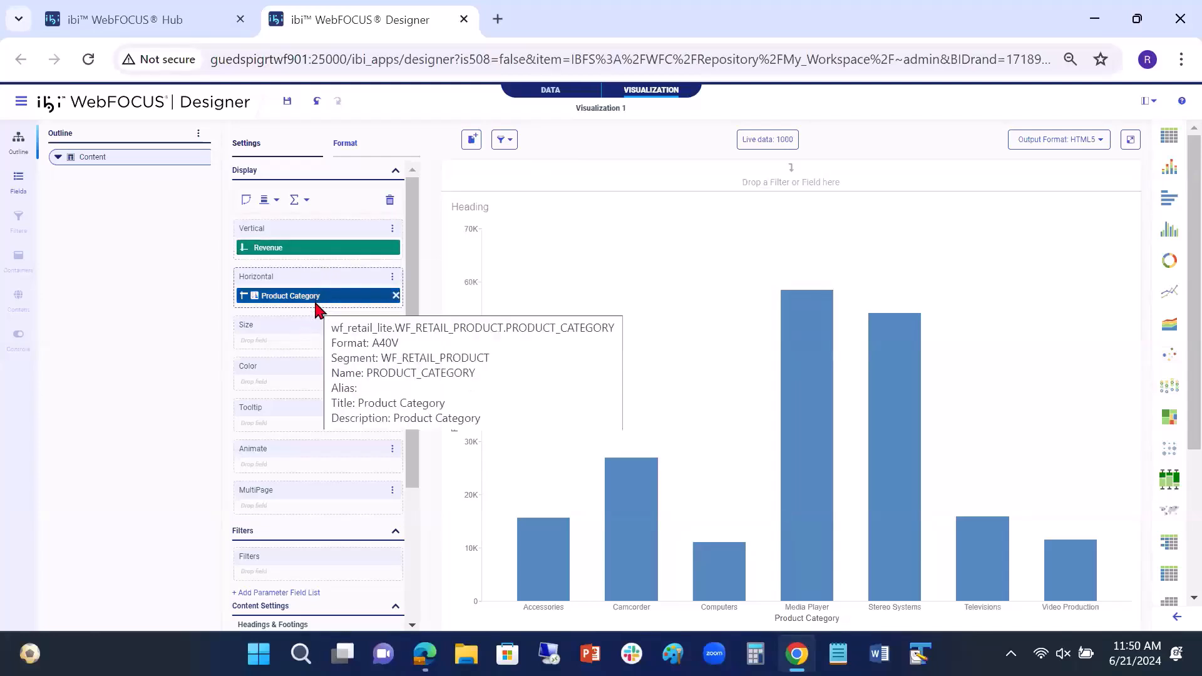
right_click(305, 251)
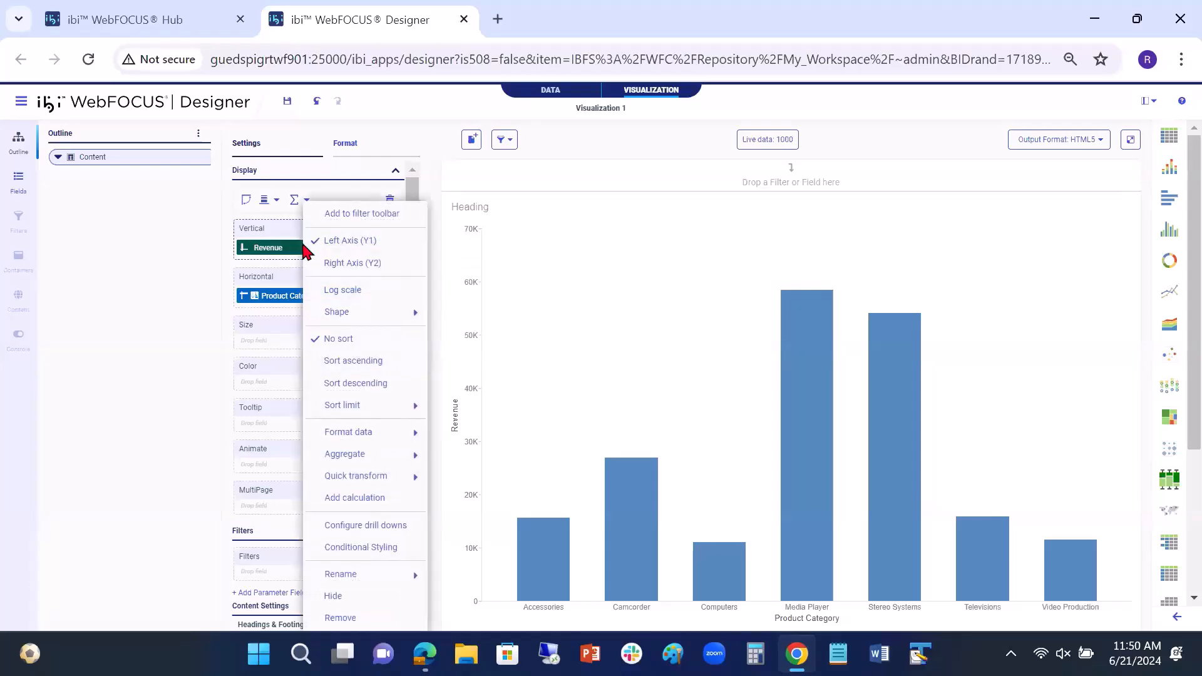
left_click(90, 160)
right_click(90, 161)
left_click(108, 168)
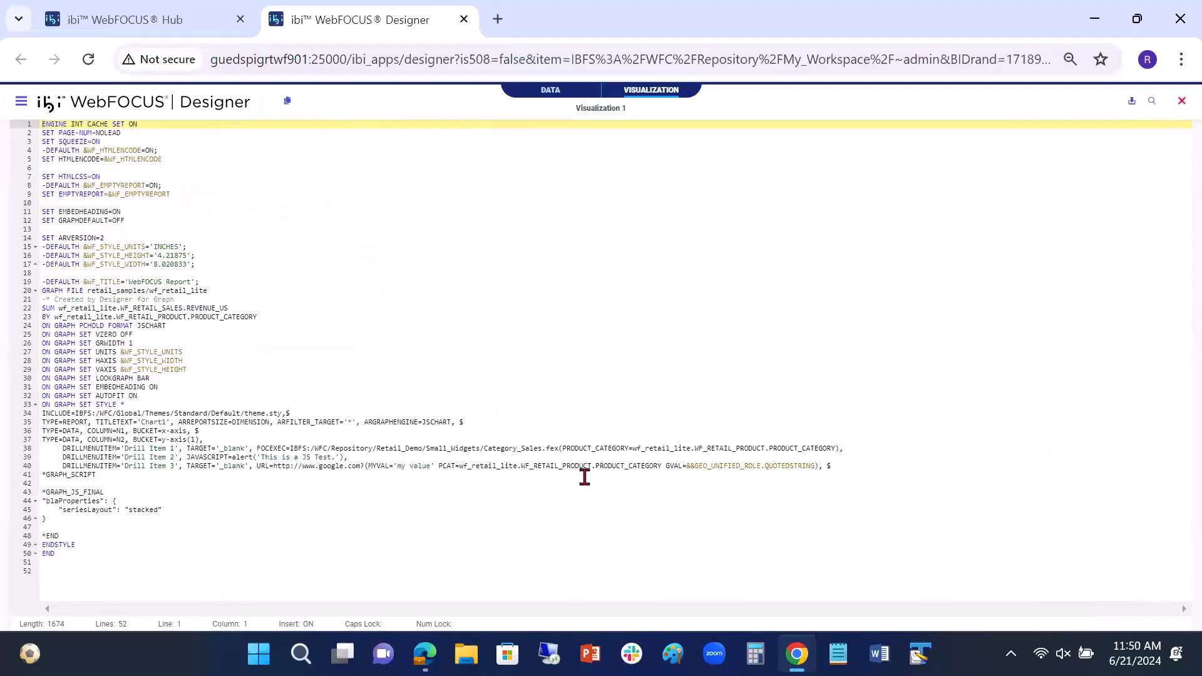
left_click_drag(838, 465, 20, 448)
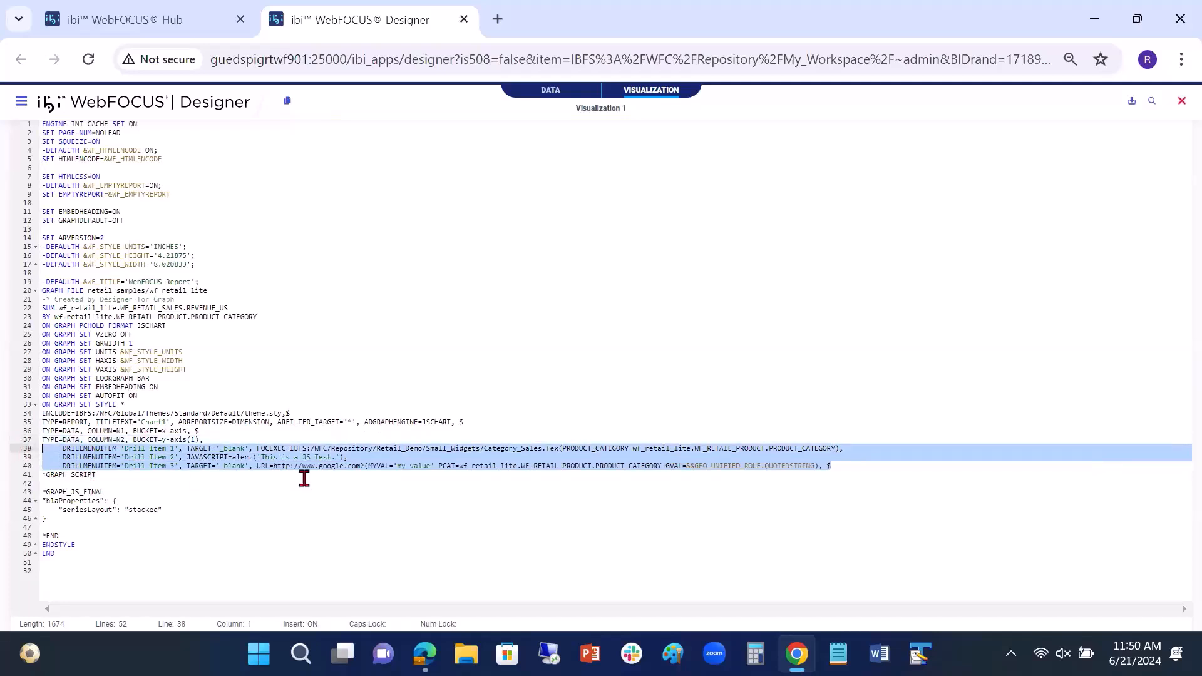
left_click(1181, 101)
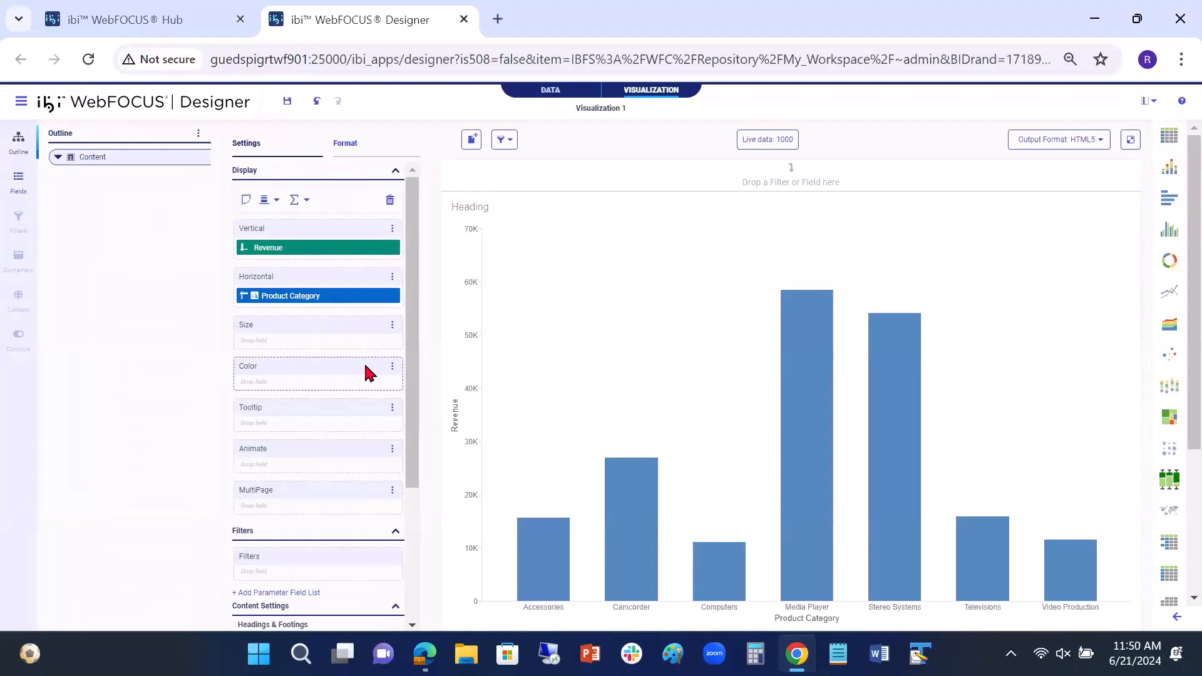
Step: Convert the bar chart to a Standard Report and check the drill-down configuration of its Revenue summary field
right_click(349, 248)
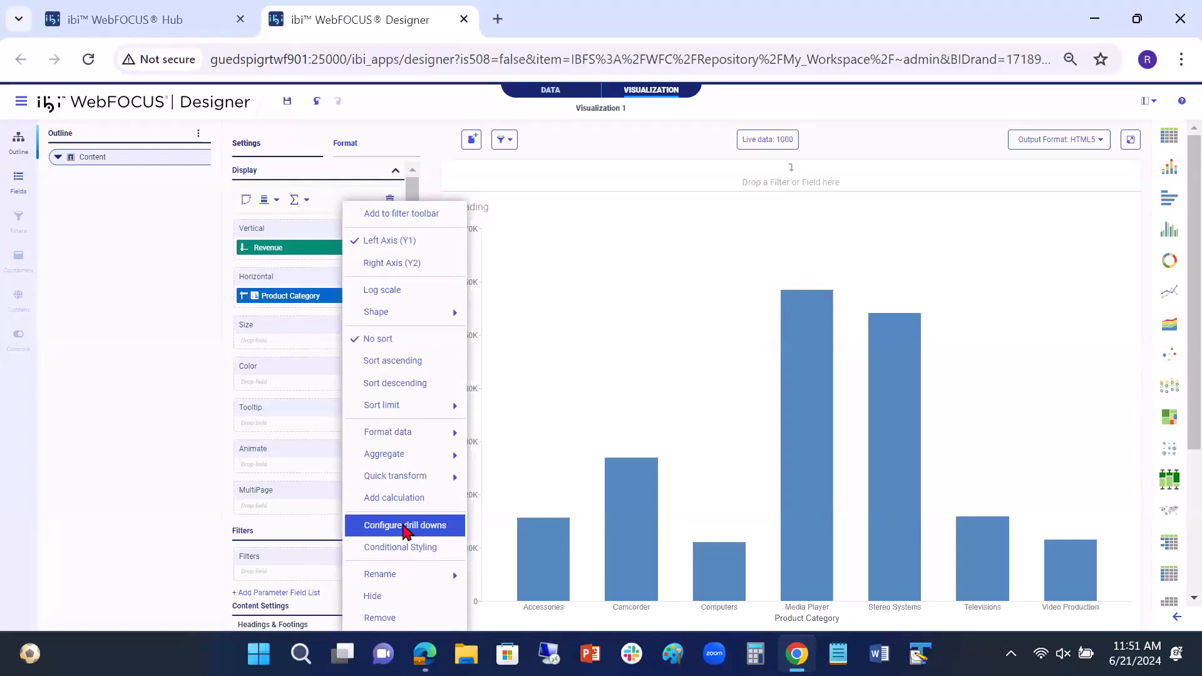
left_click(18, 178)
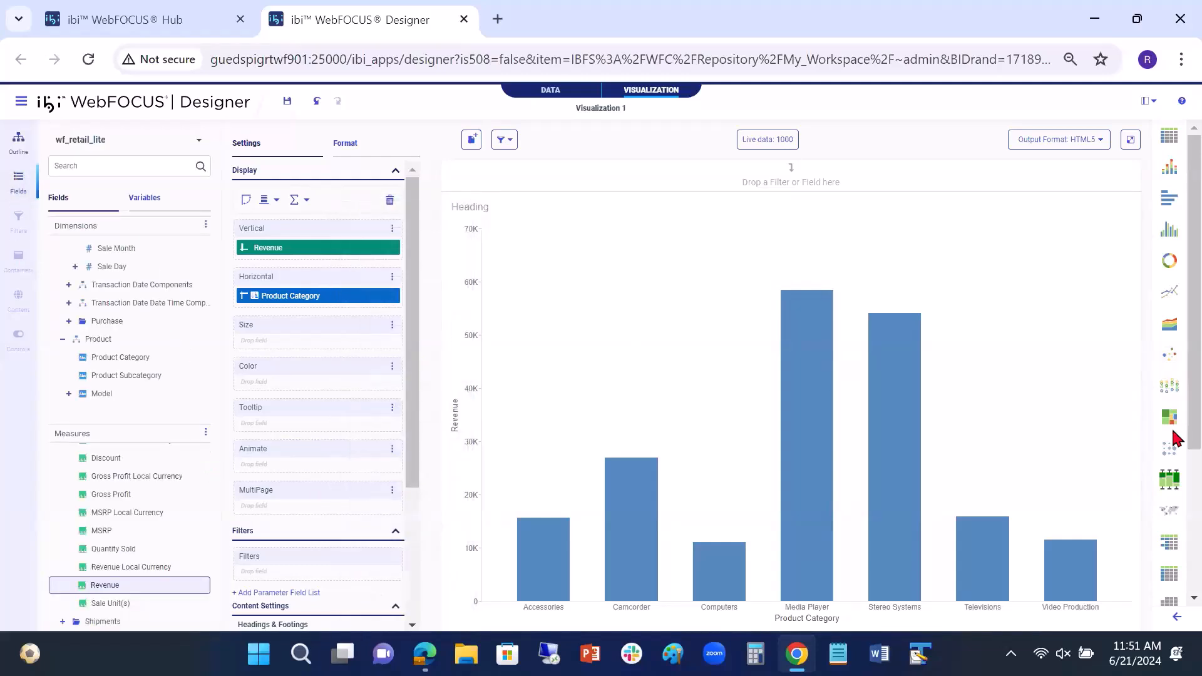
left_click(1170, 543)
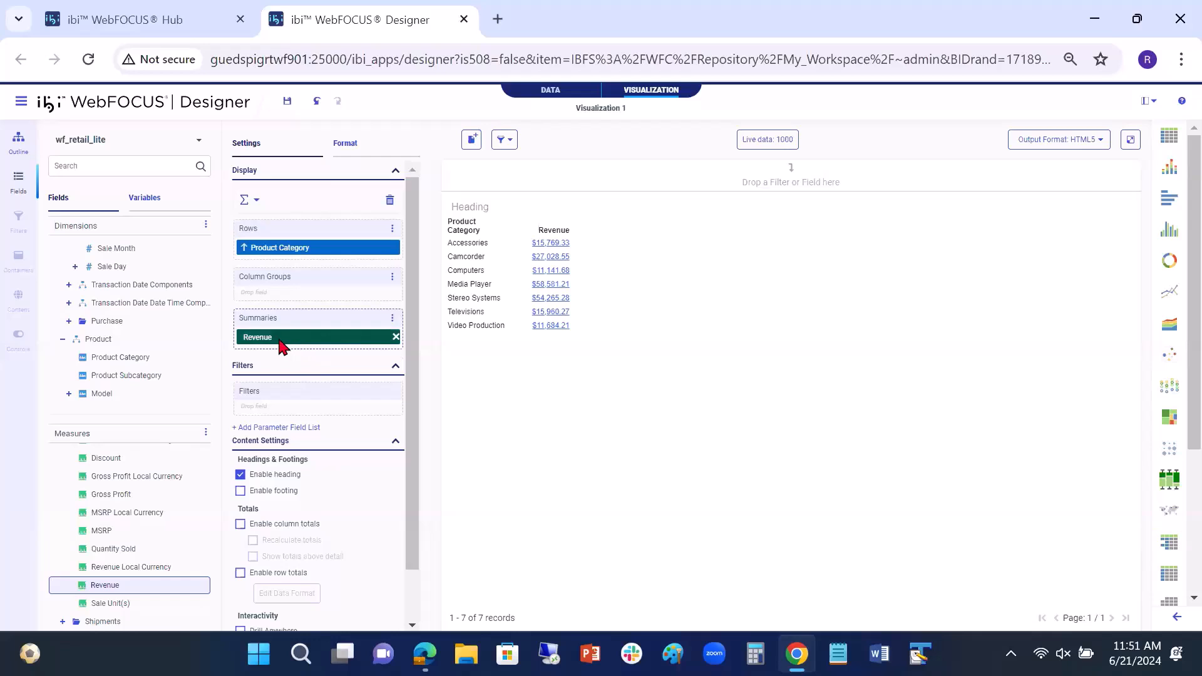
mouse_move(285, 350)
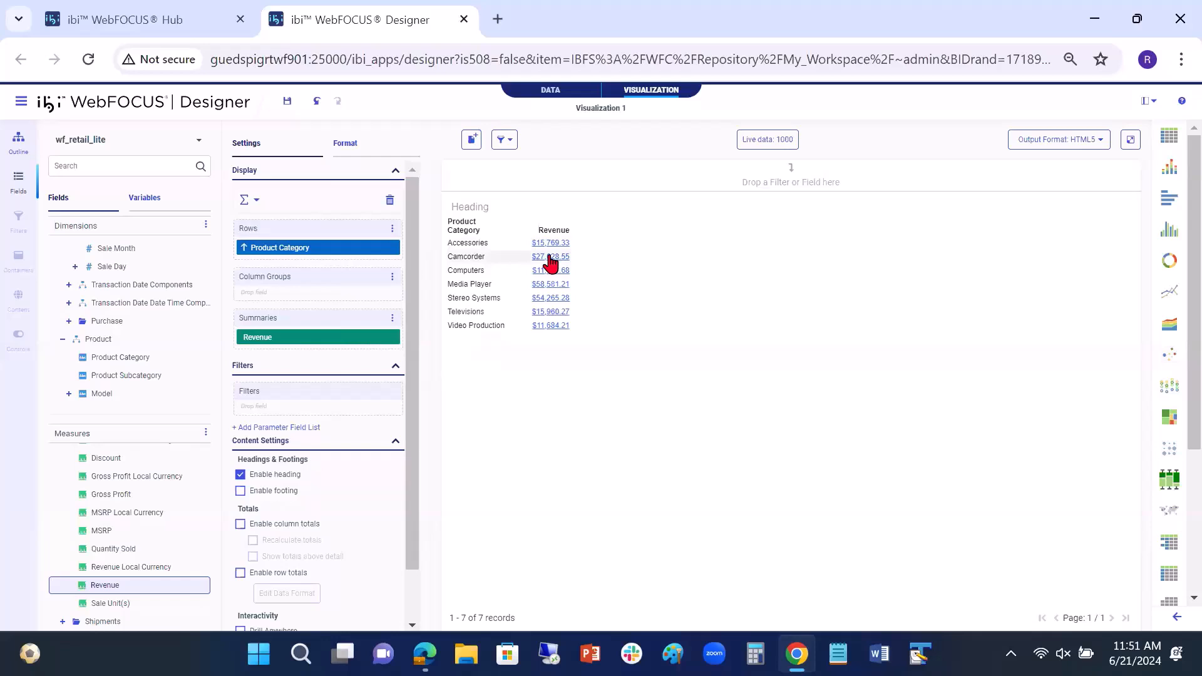
right_click(301, 346)
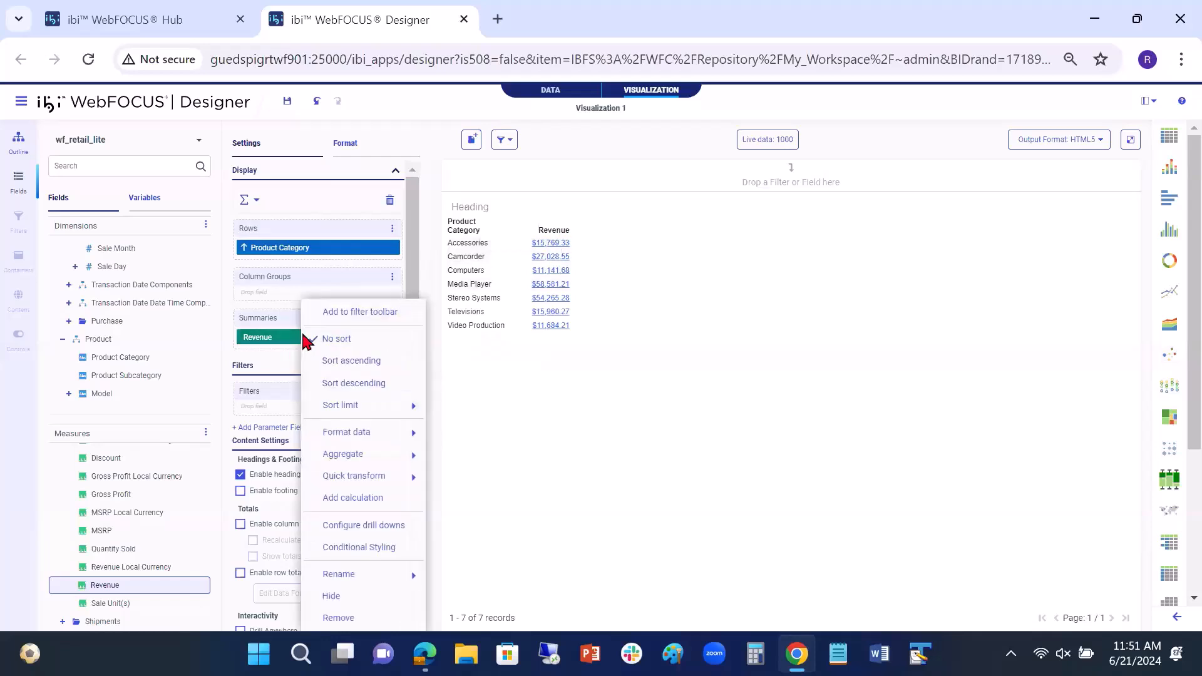
left_click(373, 527)
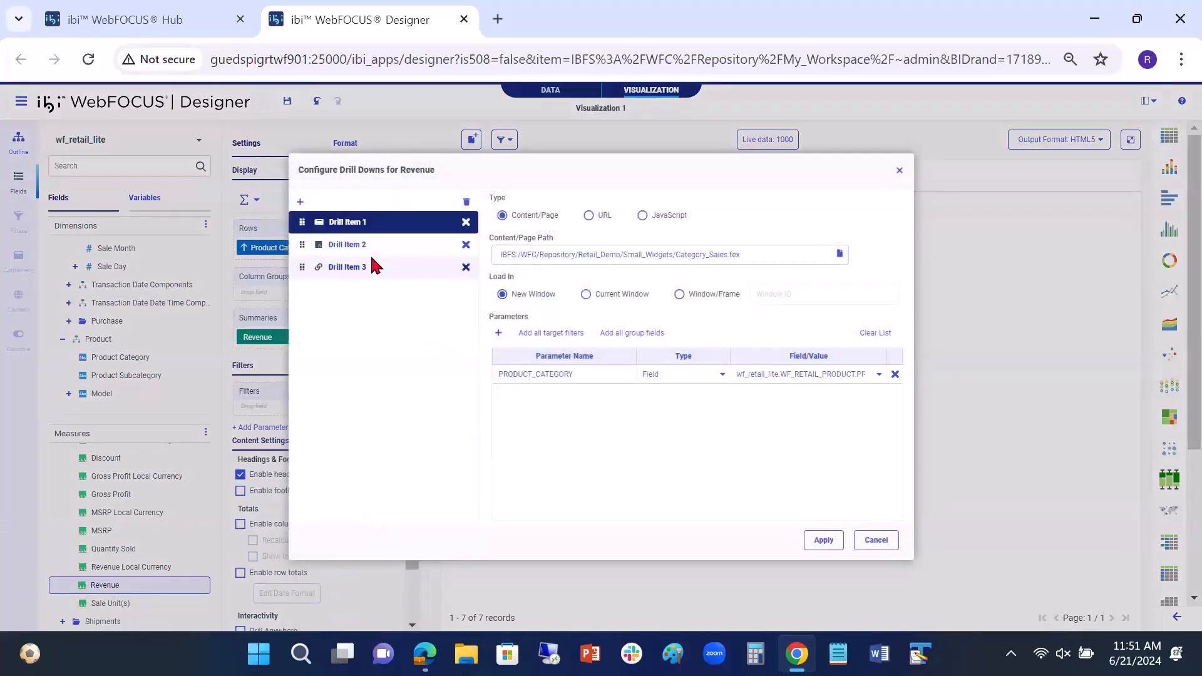
left_click(877, 539)
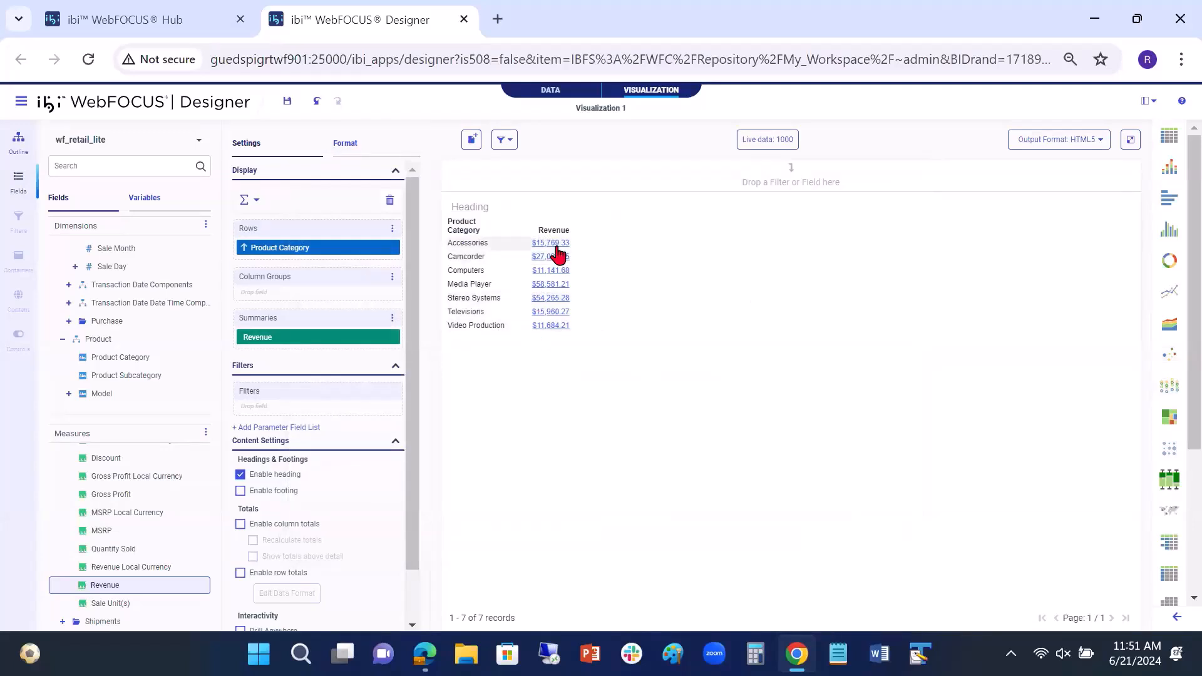
Step: Add Sale Year as a column group and check the drill-down option for Product Category, Sale Year and Revenue
scroll(119, 361, "down", 2)
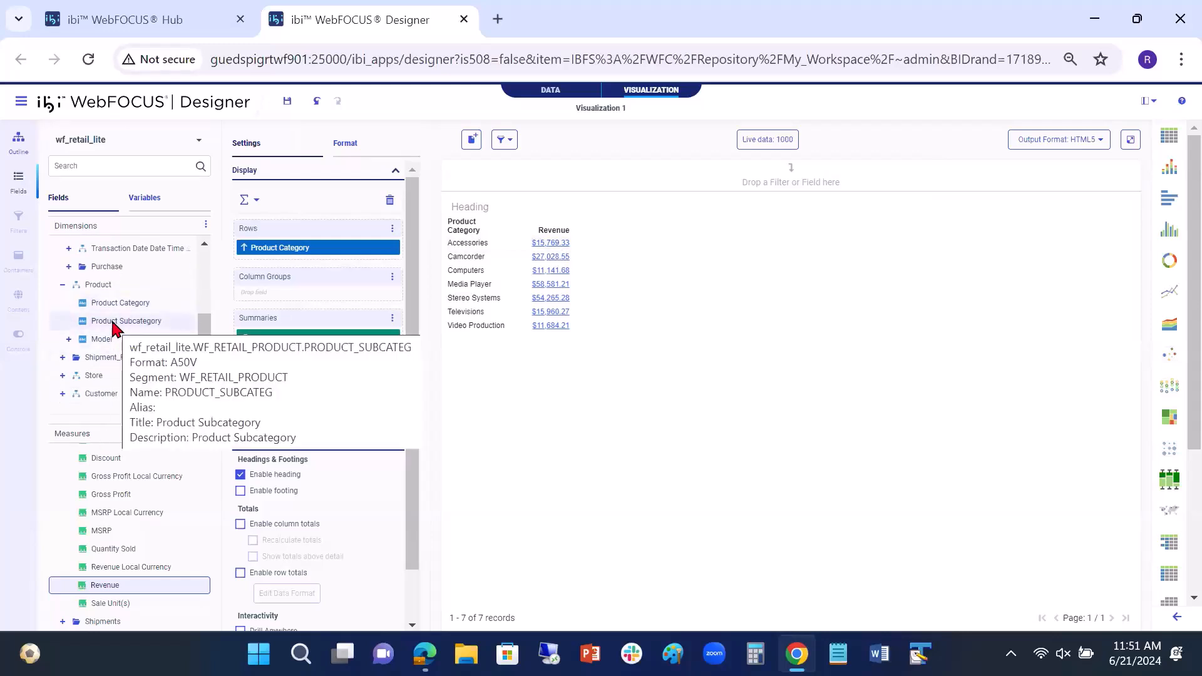
scroll(144, 294, "up", 4)
left_click_drag(108, 306, 263, 298)
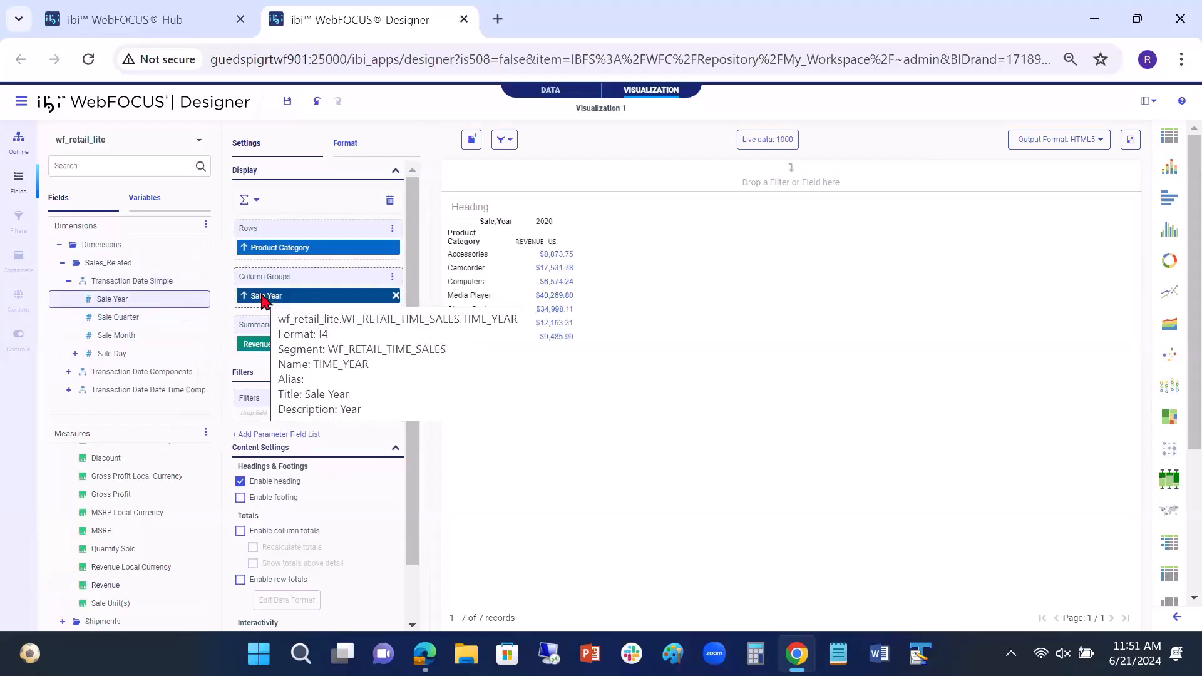
right_click(322, 251)
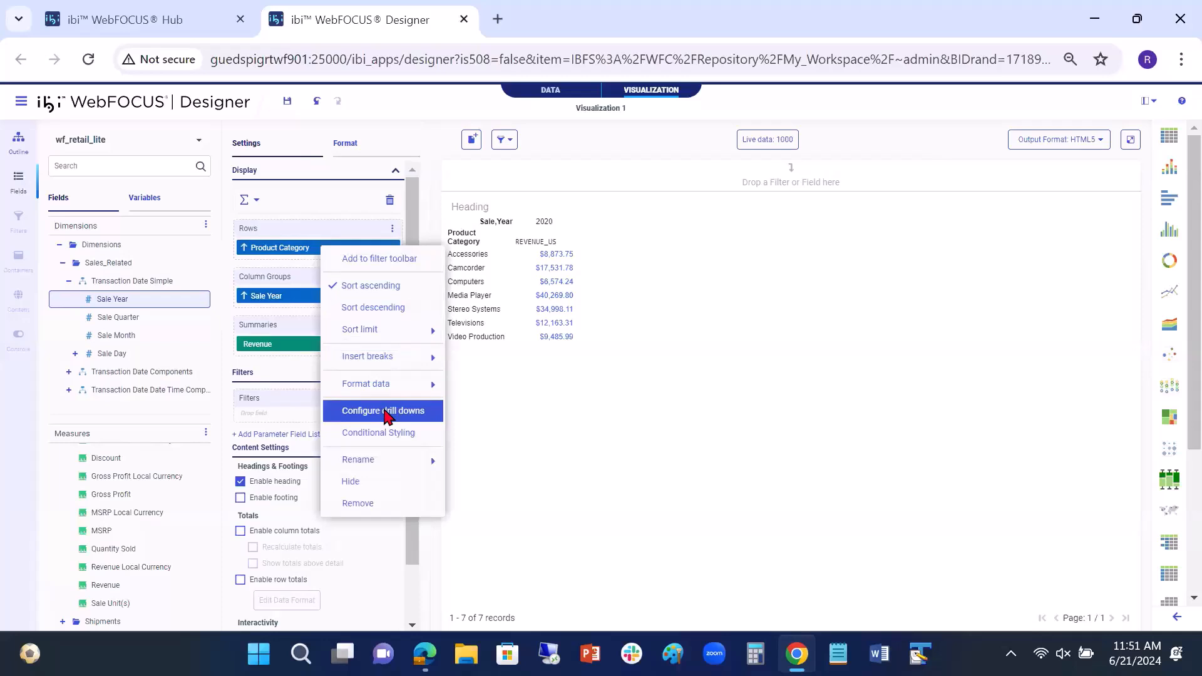
right_click(287, 299)
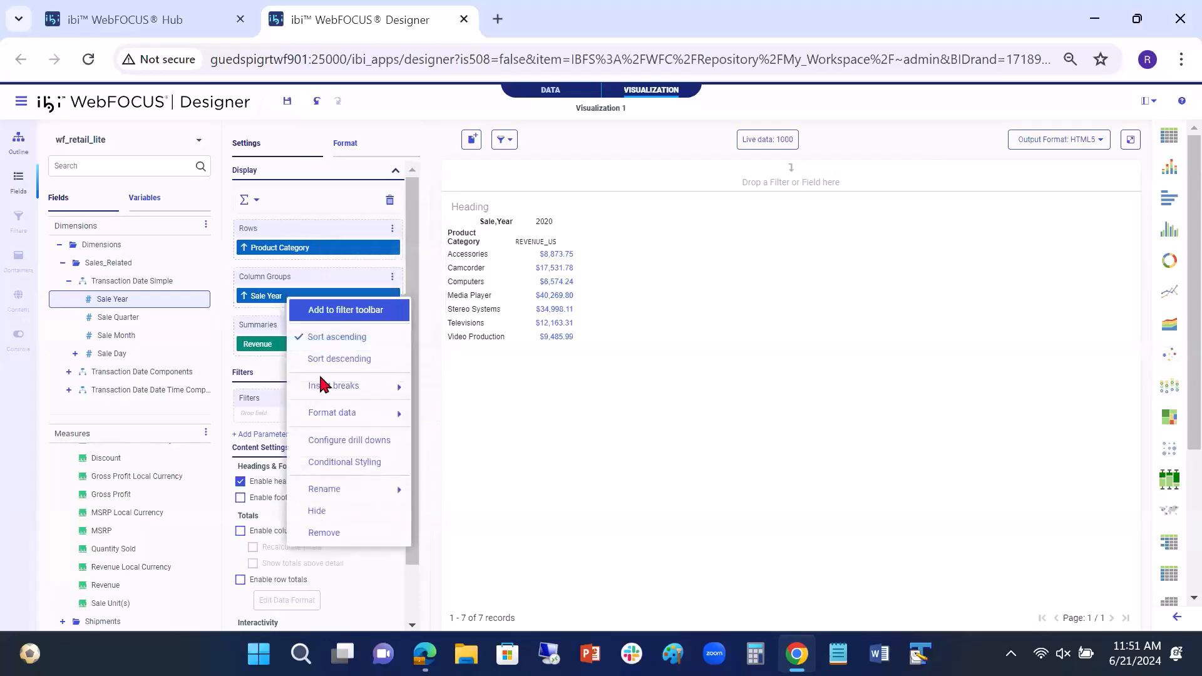
right_click(276, 352)
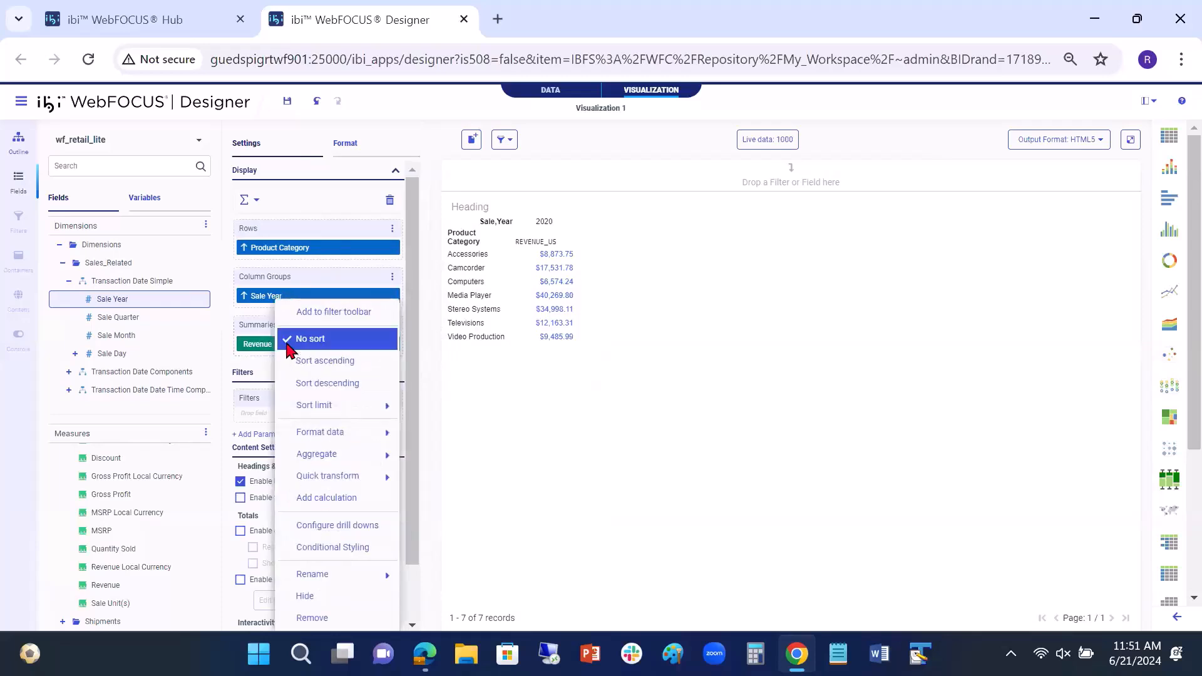
left_click(543, 532)
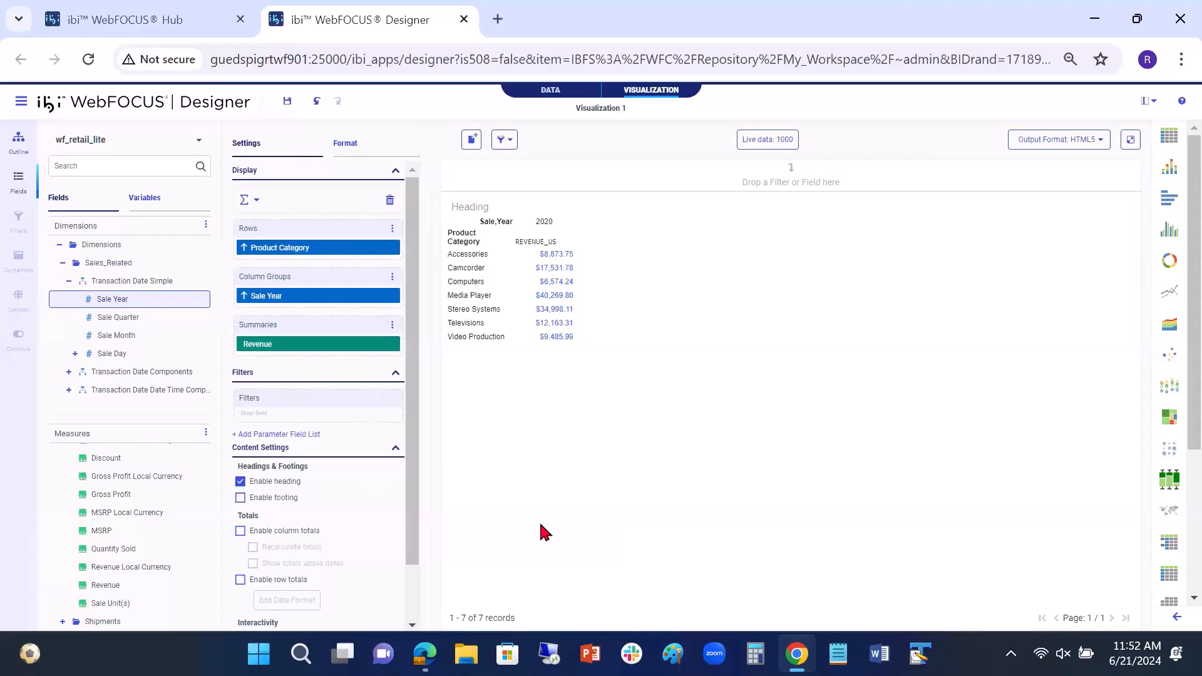
Step: Undo the Sale Year grouping and the report conversion, and check Revenue's drill-down configuration in the chart
left_click(316, 105)
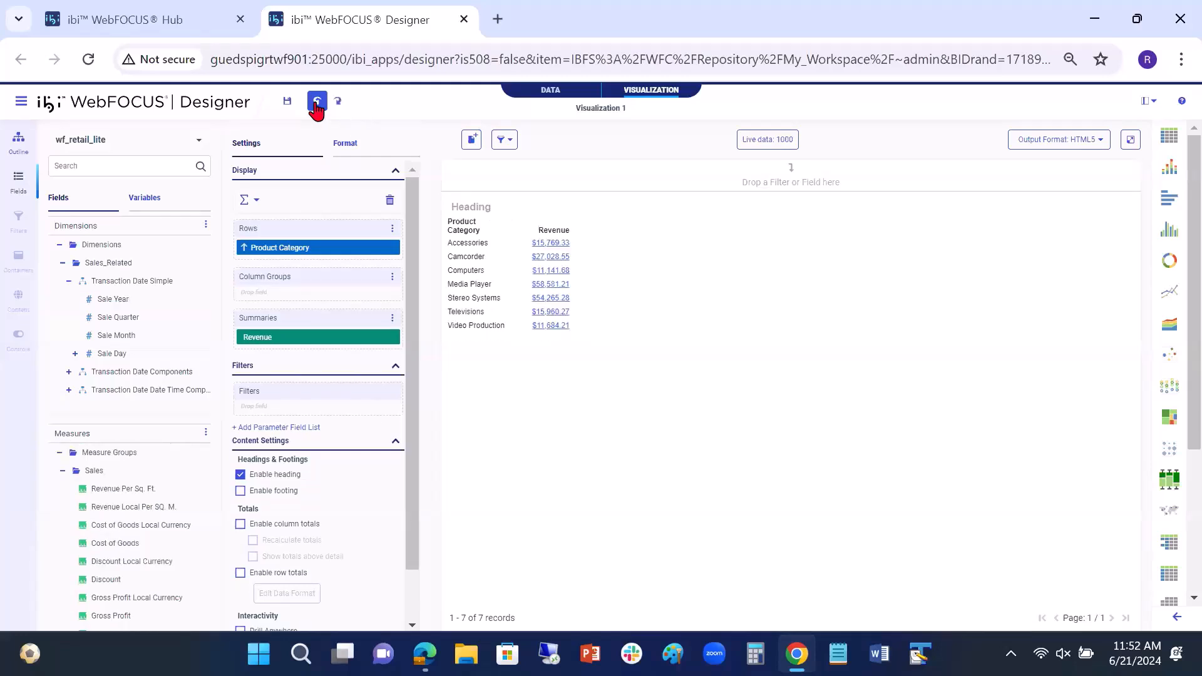
left_click(316, 105)
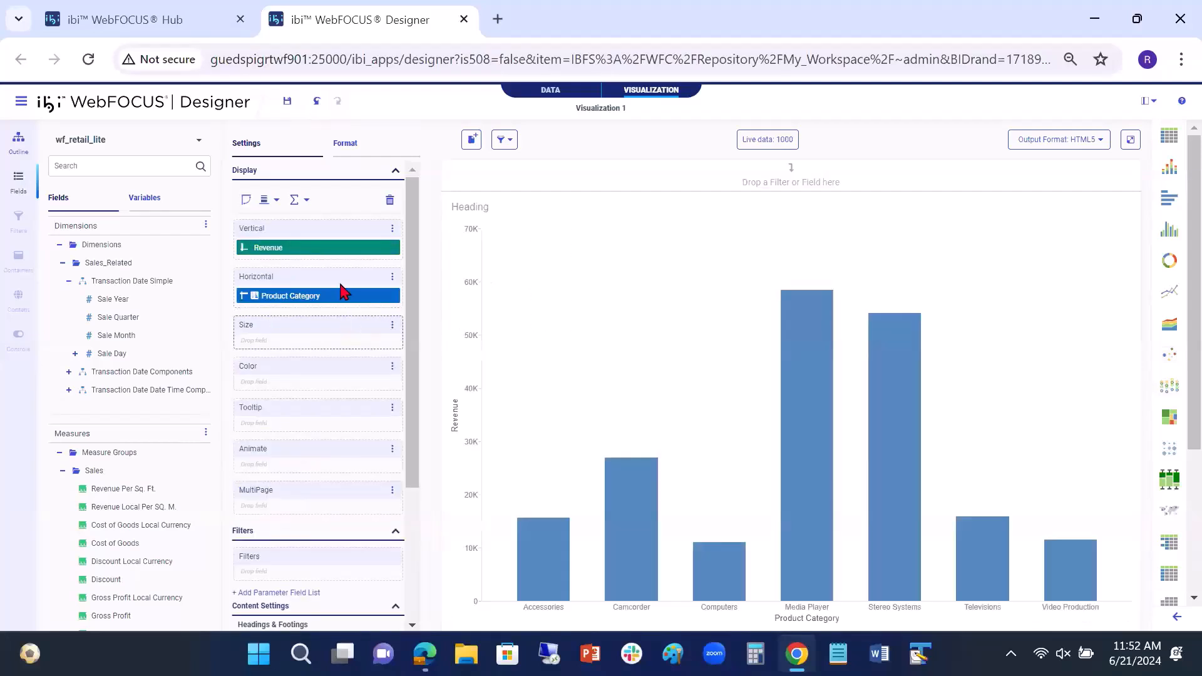
right_click(328, 253)
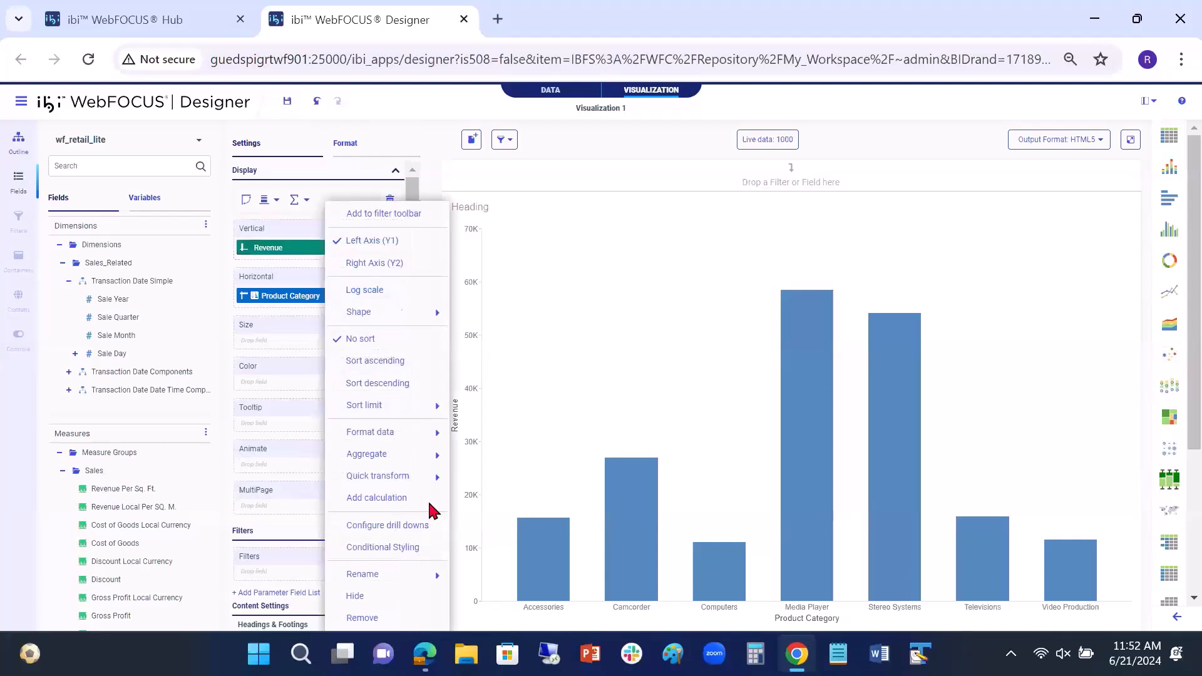
left_click(395, 527)
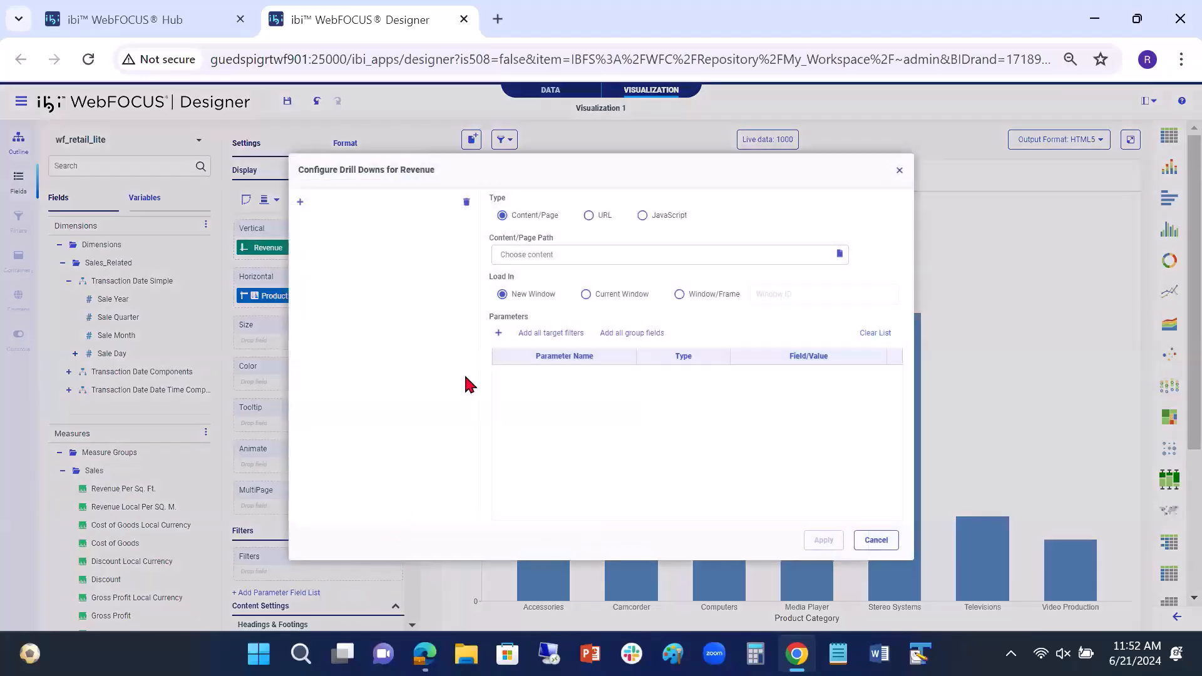
left_click(900, 170)
Step: Open Revenue's drill-down configuration and rename Drill Item 1 as Content Link
right_click(321, 253)
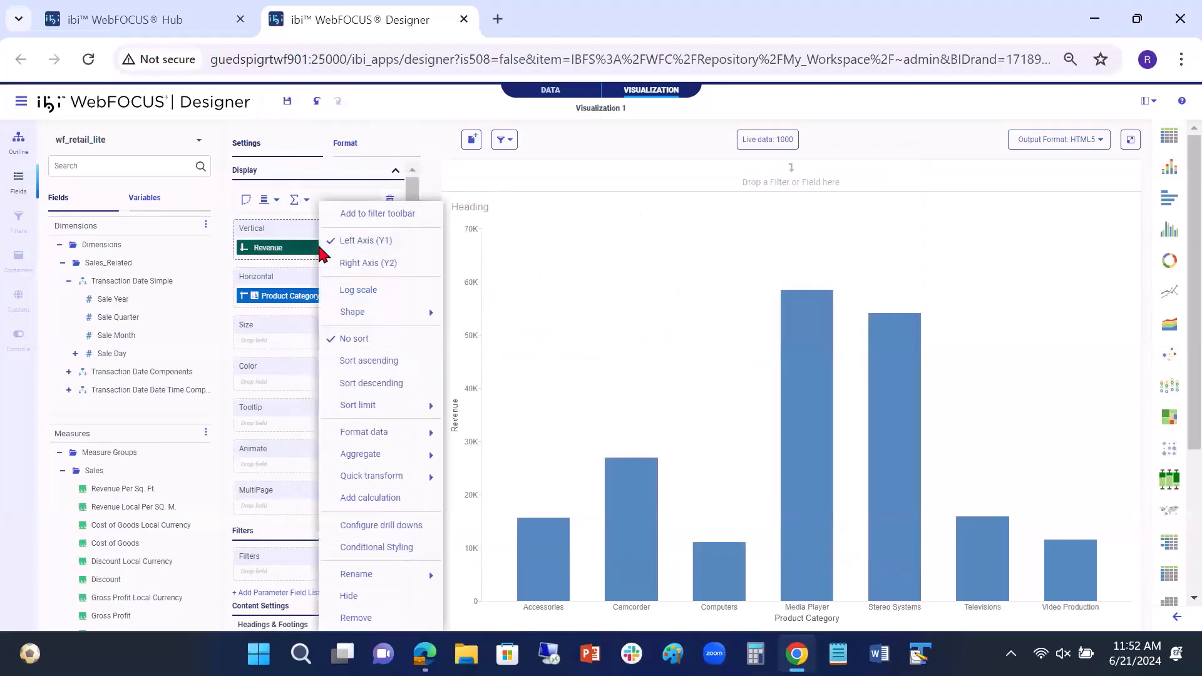
left_click(375, 528)
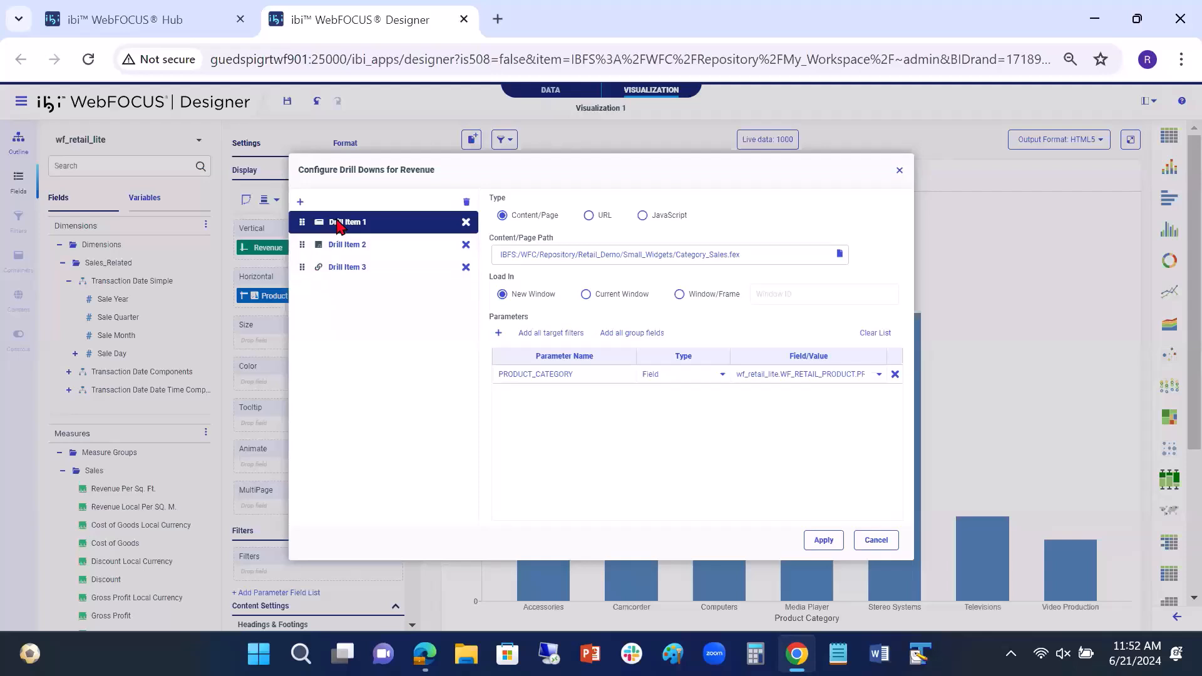
mouse_move(338, 222)
left_mouse_down()
mouse_move(343, 253)
mouse_move(353, 236)
left_mouse_up()
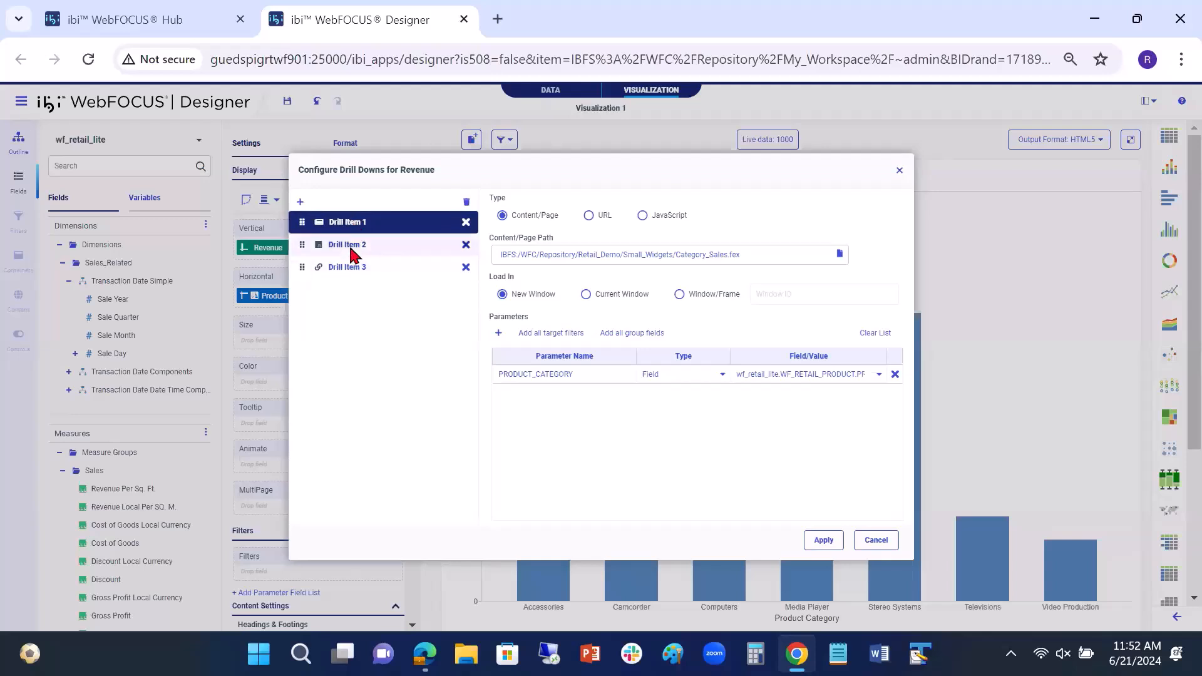
double_click(346, 224)
type("COne")
key("BackSpace")
key("BackSpace")
key("BackSpace")
type("e")
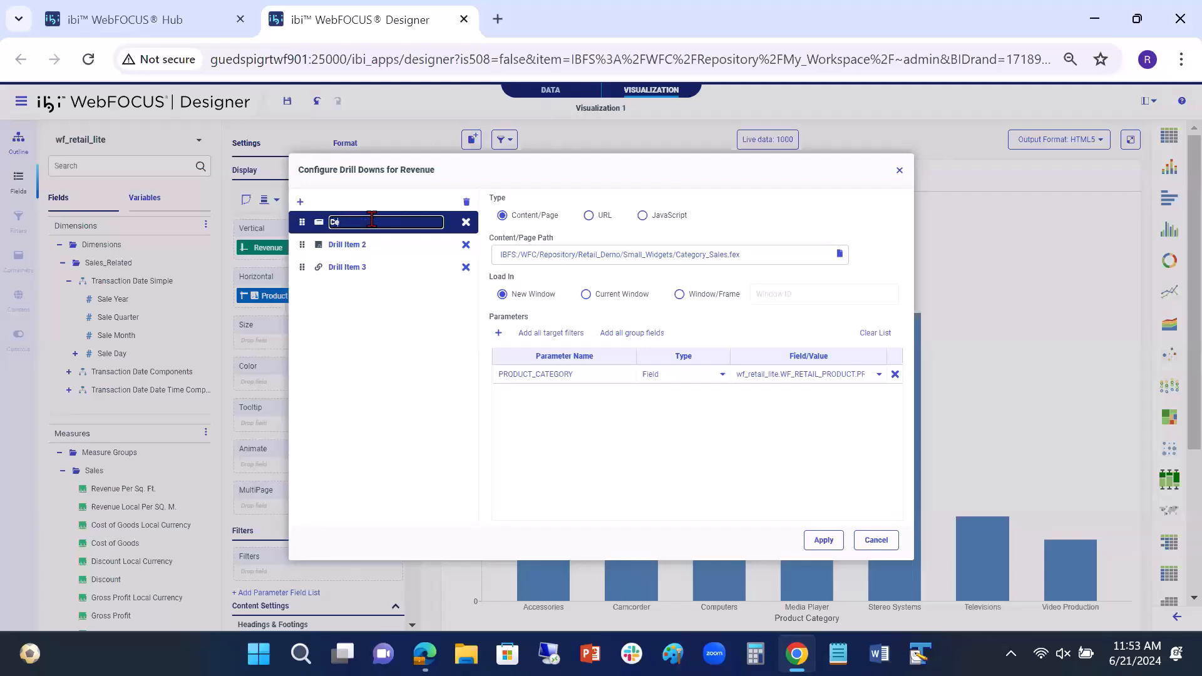
type("ntent Lin")
type("k")
key("Return")
Step: Rename Drill Item 2 as JS Link and Drill Item 3 as URL Link
double_click(342, 245)
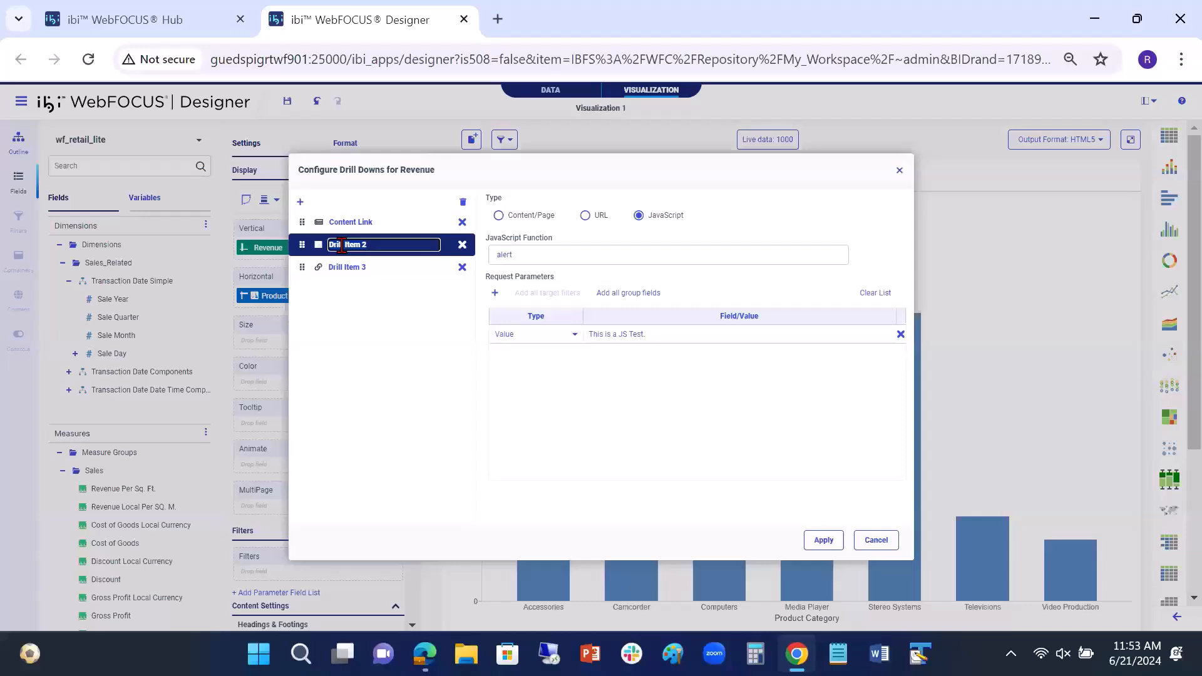
type("JS Link")
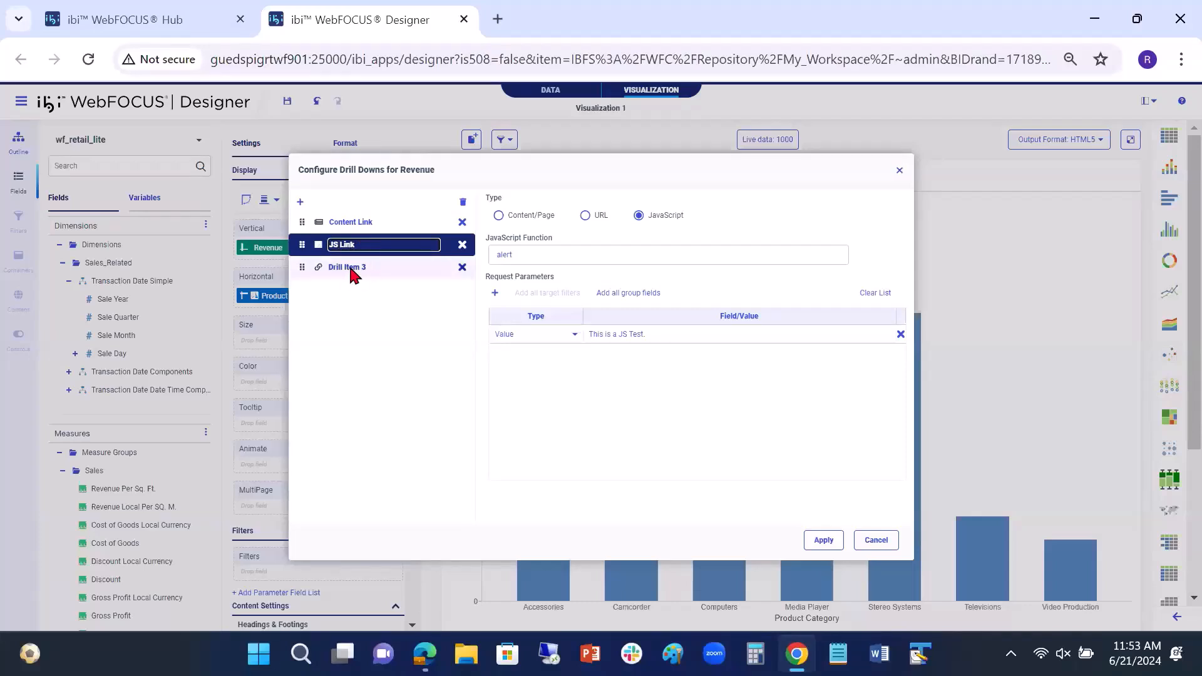
left_click(351, 268)
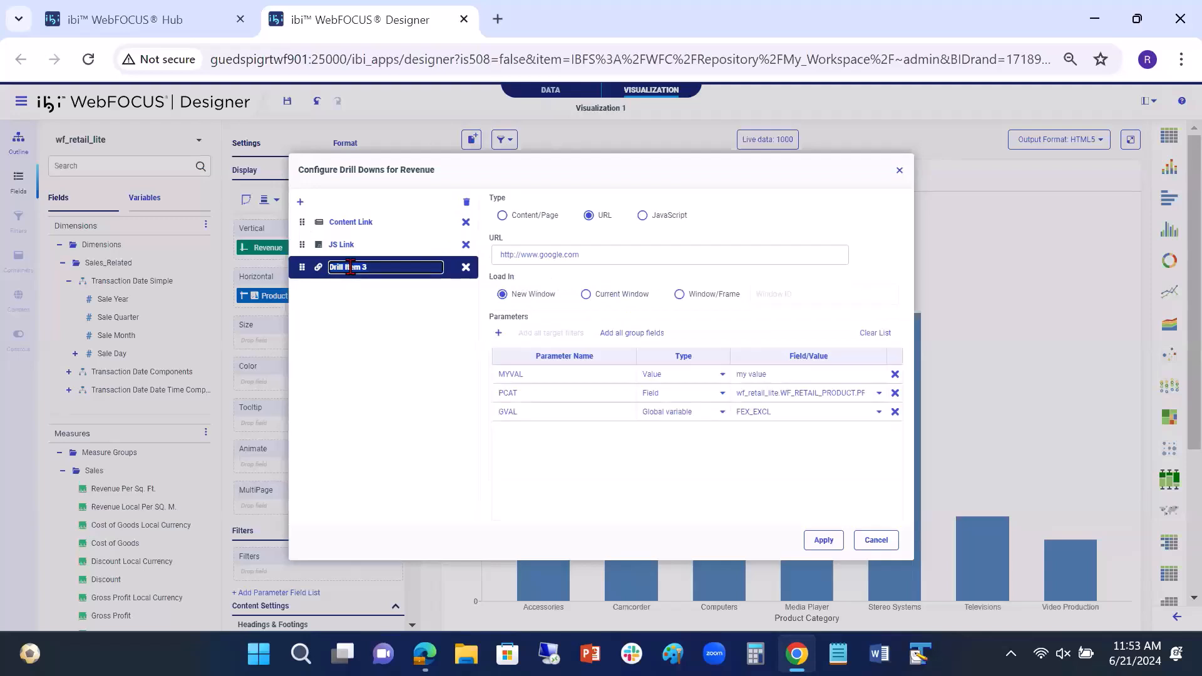
type("URL Lin")
key("Return")
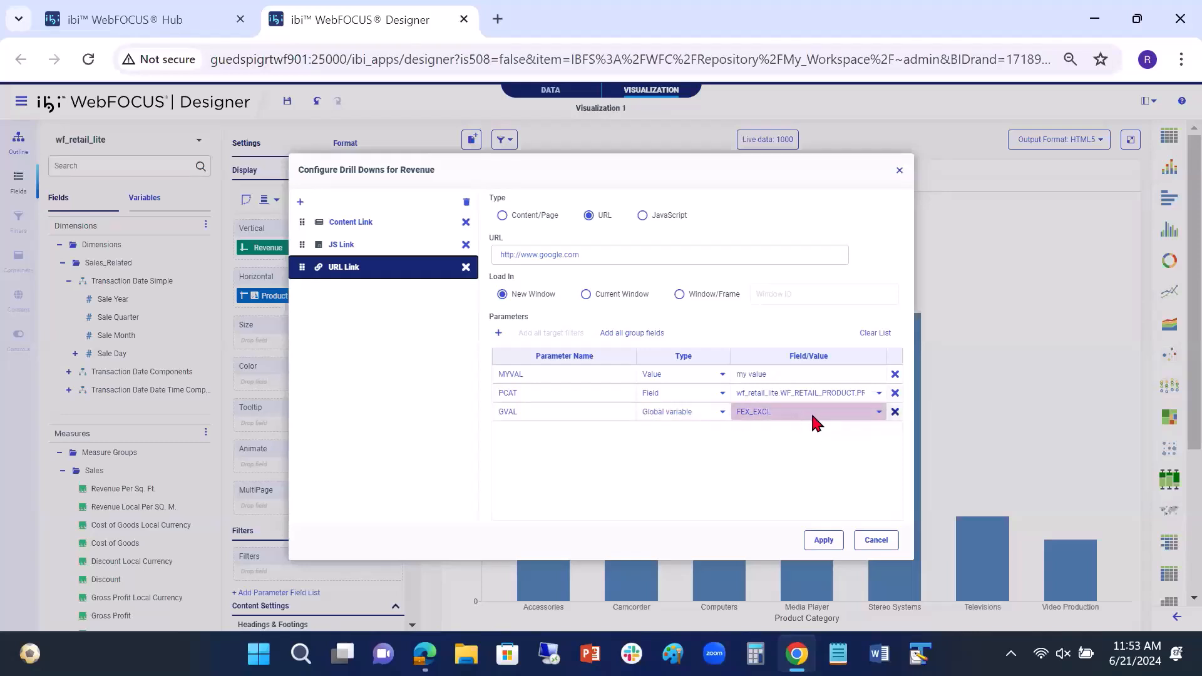
Step: Set URL Link's GVAL parameter to GEO_UNIFIED_ROLE, move URL Link above JS Link and apply the configuration
left_click(879, 412)
left_click(830, 461)
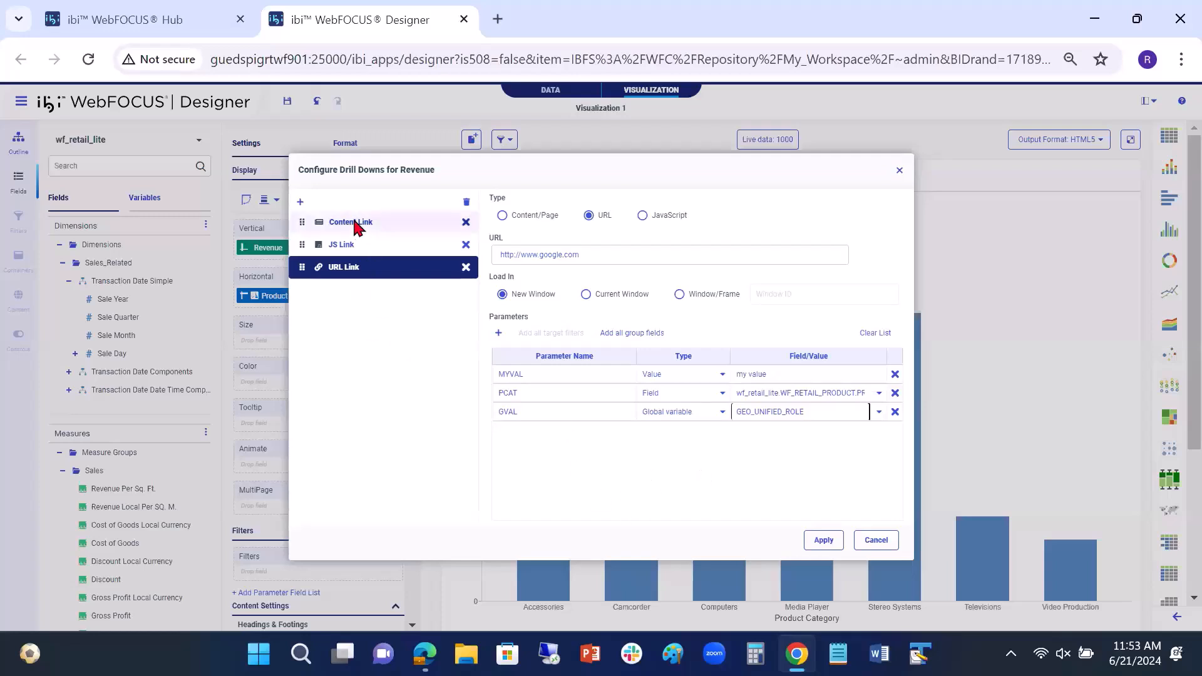
left_click_drag(363, 267, 368, 243)
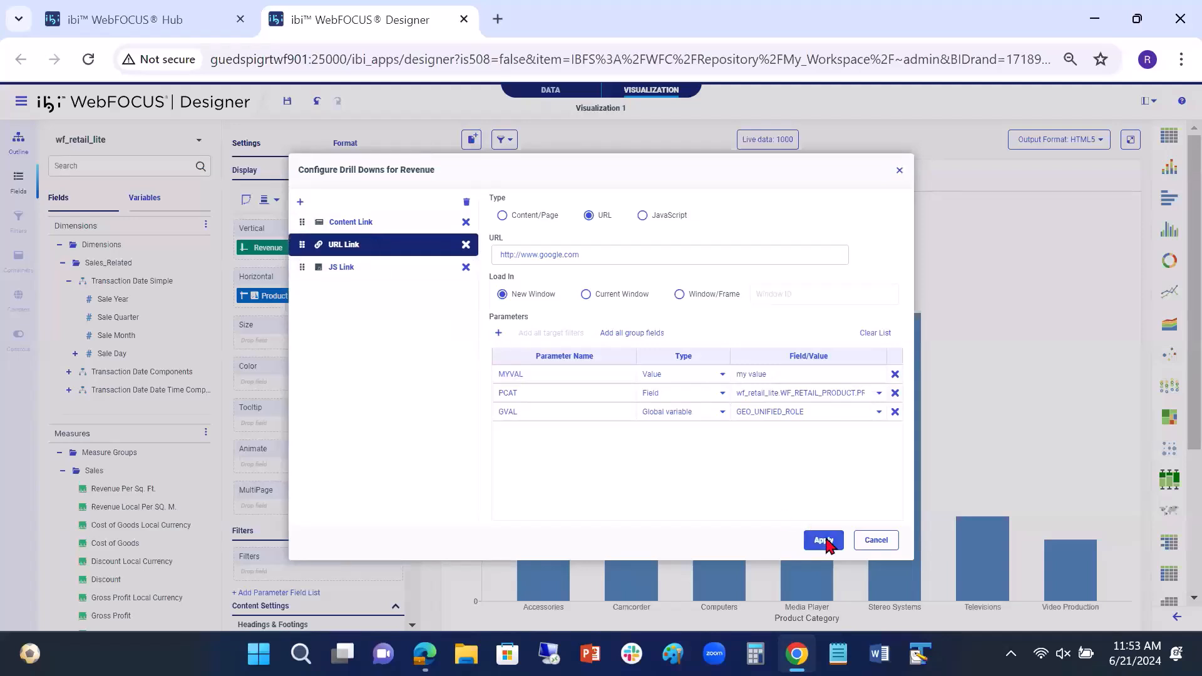
left_click(823, 540)
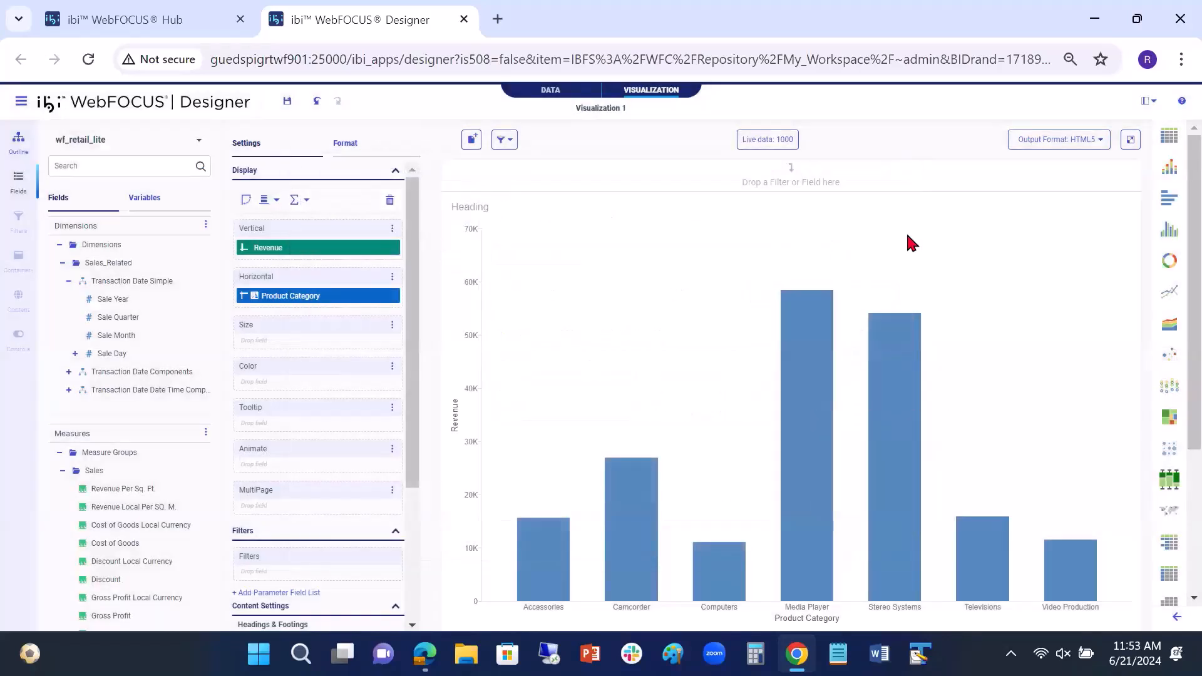
Step: Run the chart in its own tab, check the drill menu on the Media Player bar and close the preview
left_click(1130, 140)
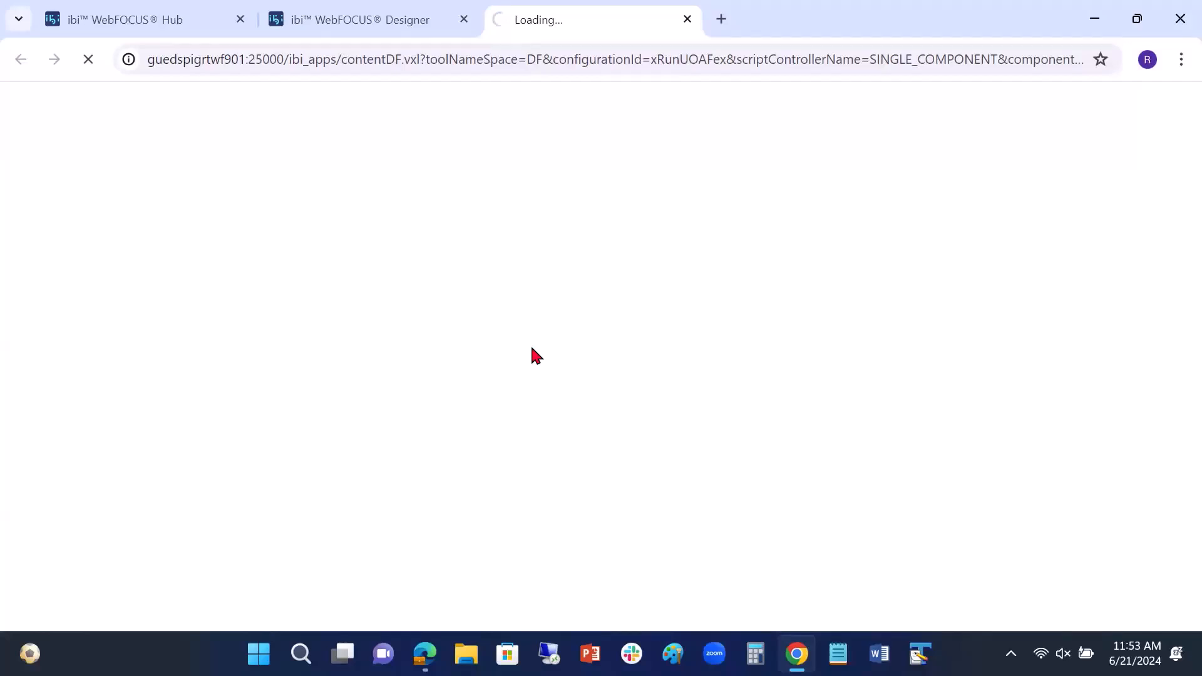
mouse_move(617, 336)
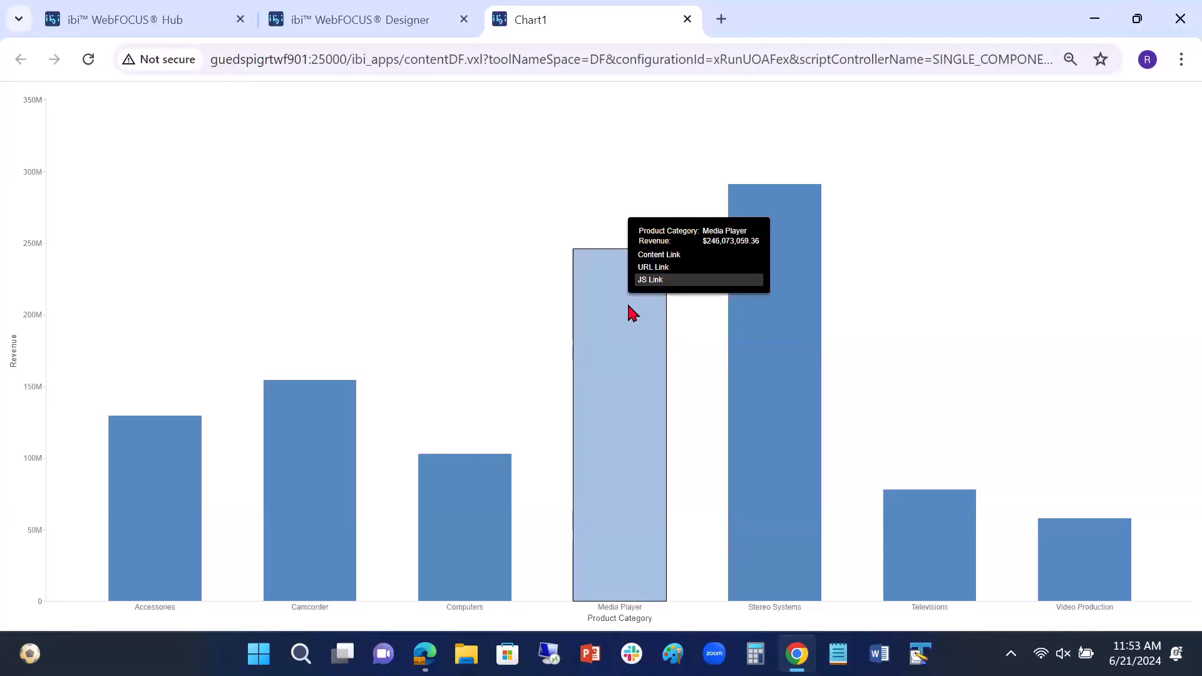
left_click(687, 23)
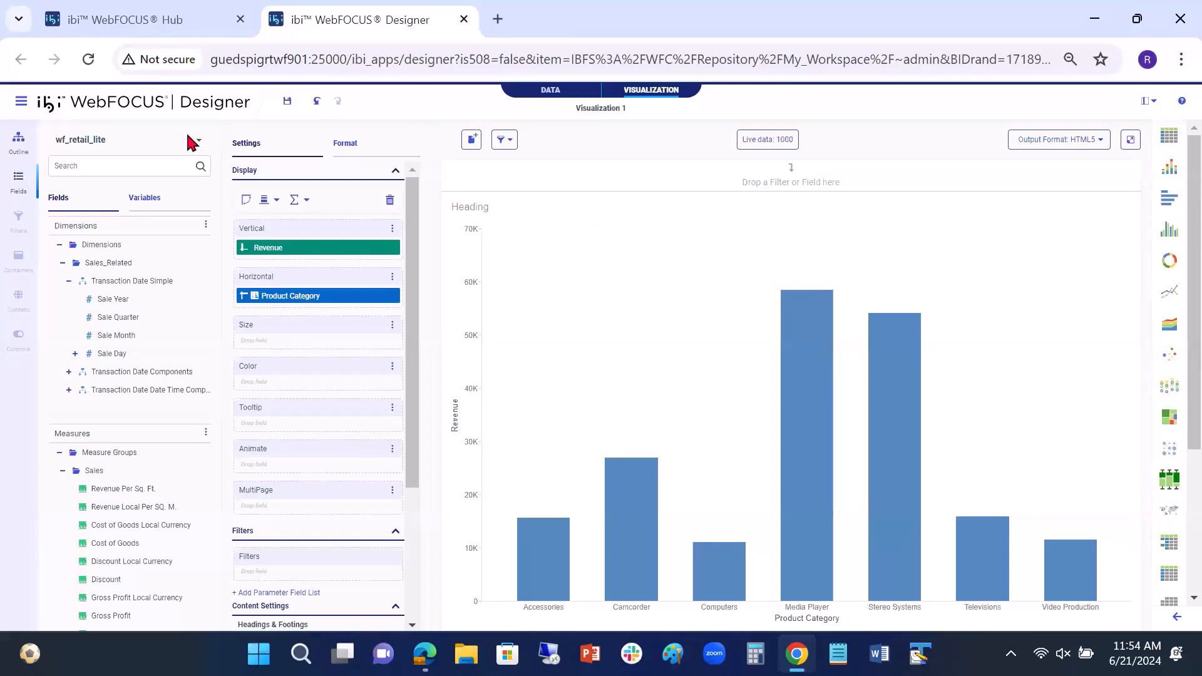
Step: Save the chart in My Content with the title ConfigureDrills_Chart_20240621
left_click(286, 102)
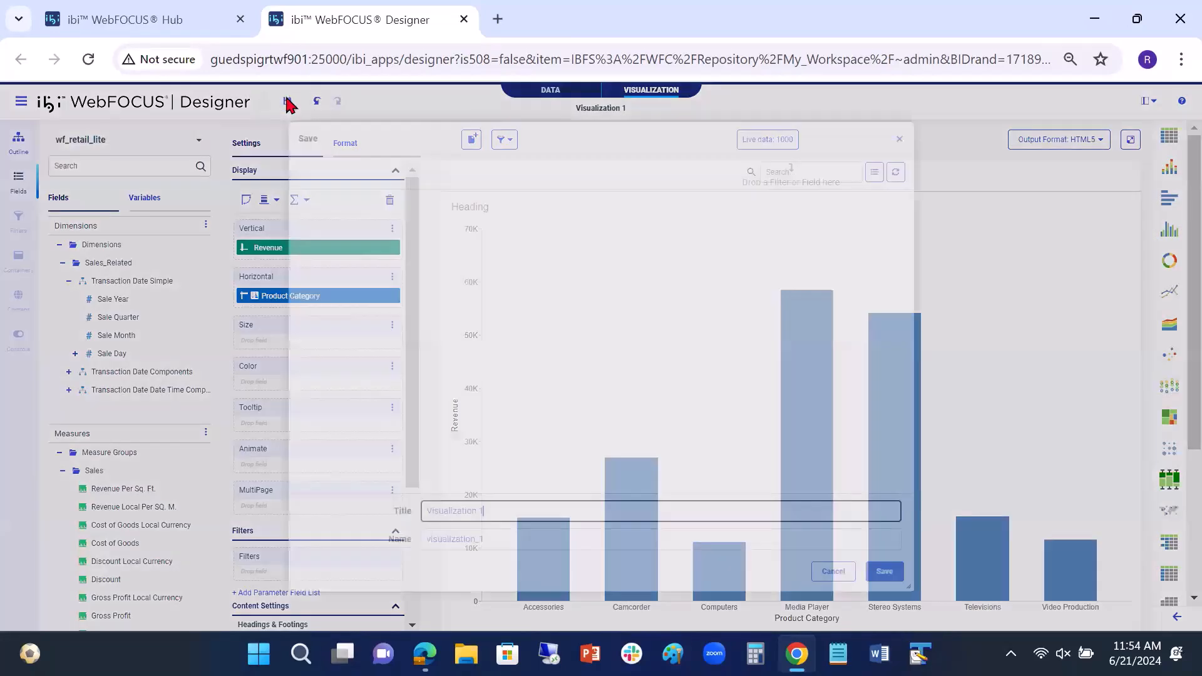
left_click_drag(507, 512, 429, 509)
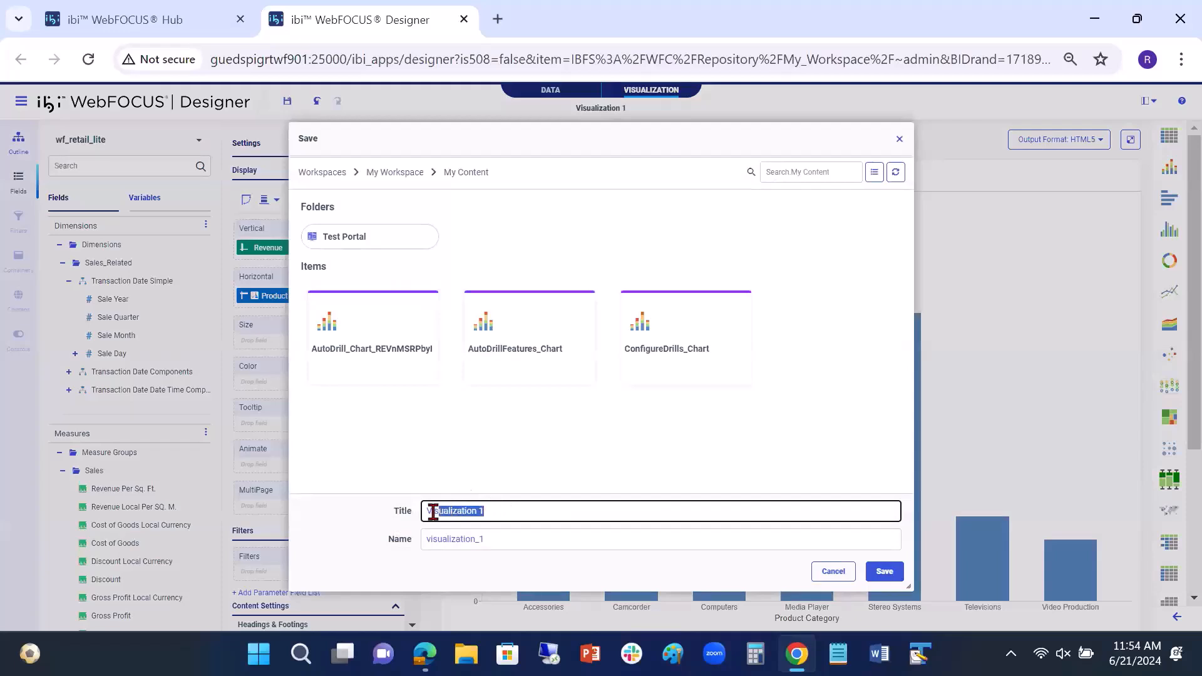
left_click(692, 362)
left_click(548, 512)
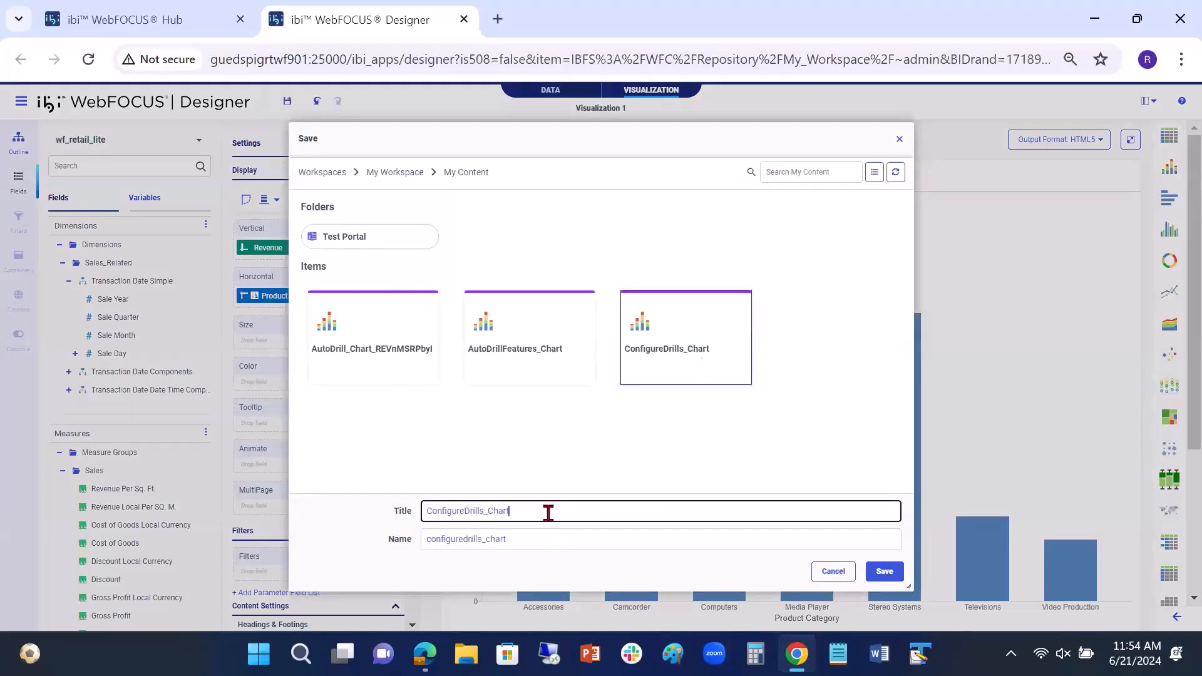
type("_")
type("202")
type("5")
type("4")
type("0")
type("621")
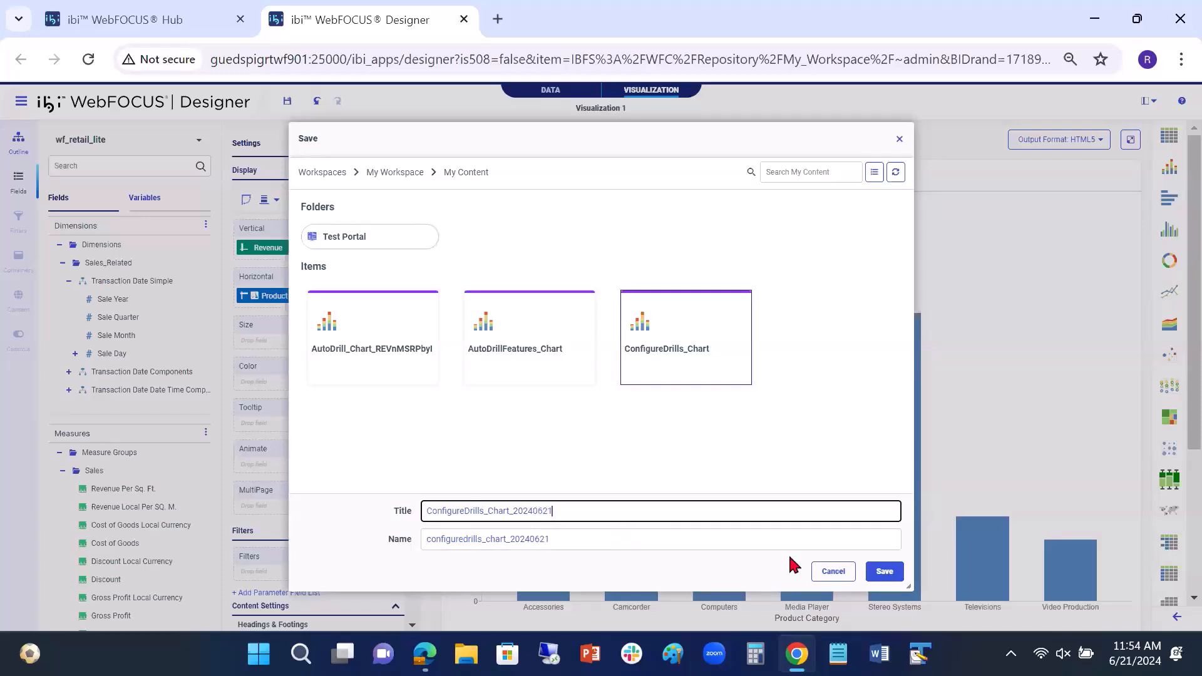
left_click(894, 572)
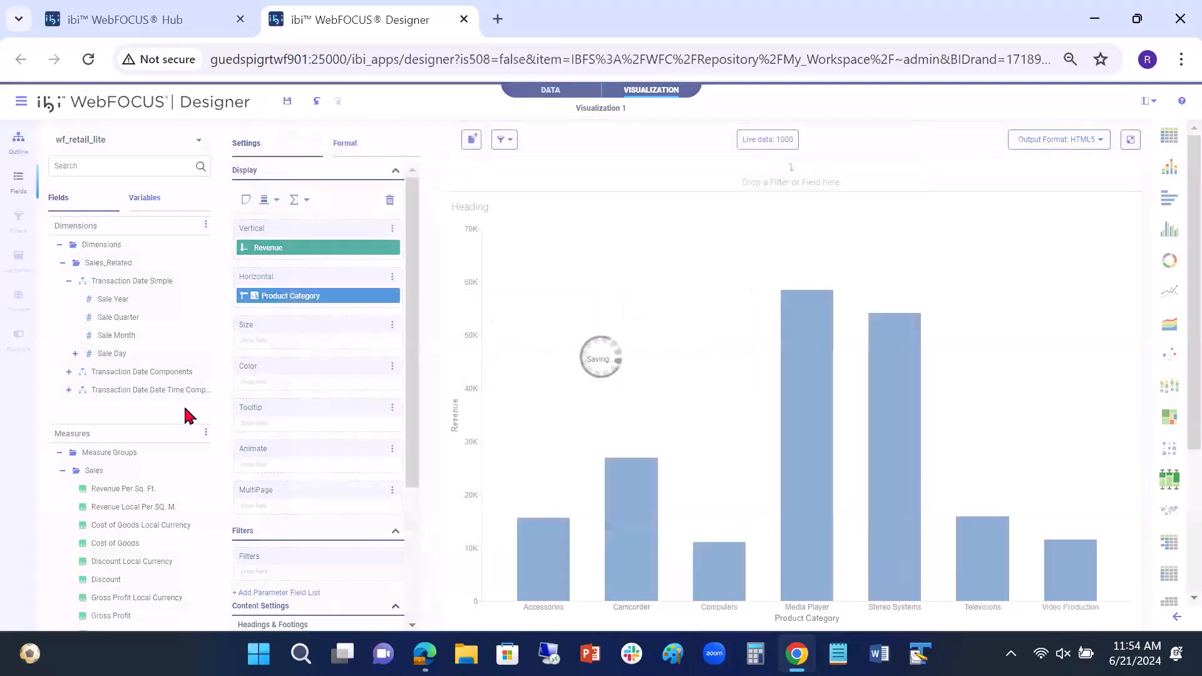
Step: Close the saved chart and create a new visualization from wf_retail_lite.mas in the retail_samples folder
left_click(463, 19)
left_click(20, 133)
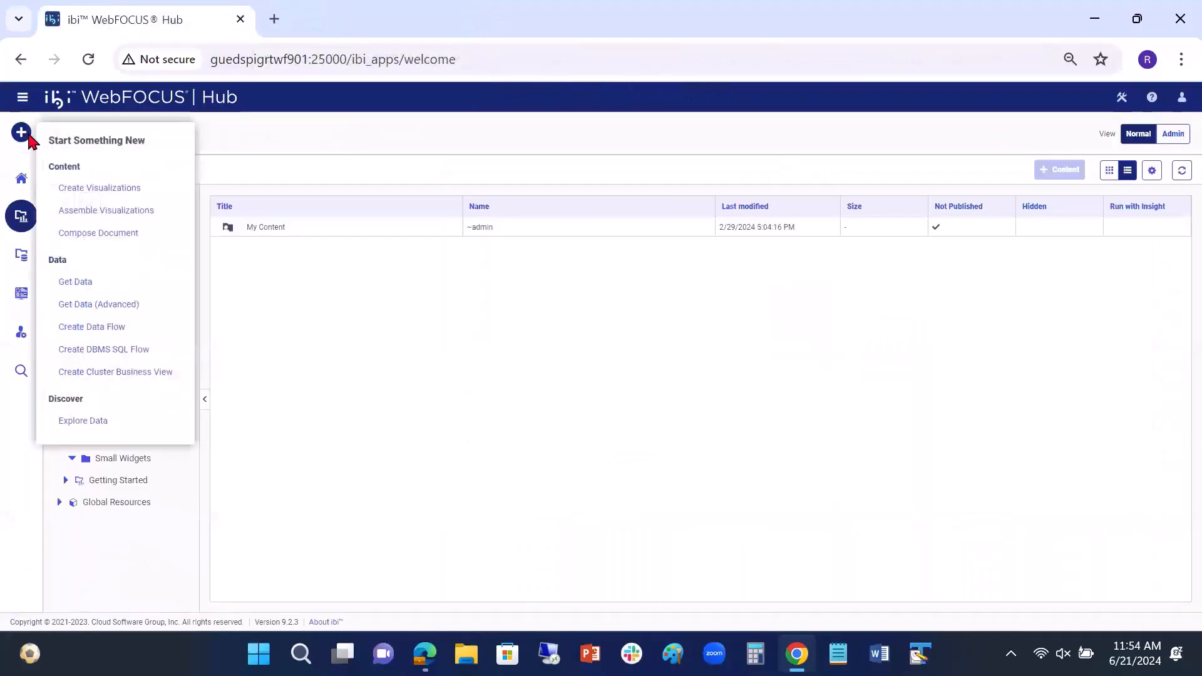
left_click(99, 189)
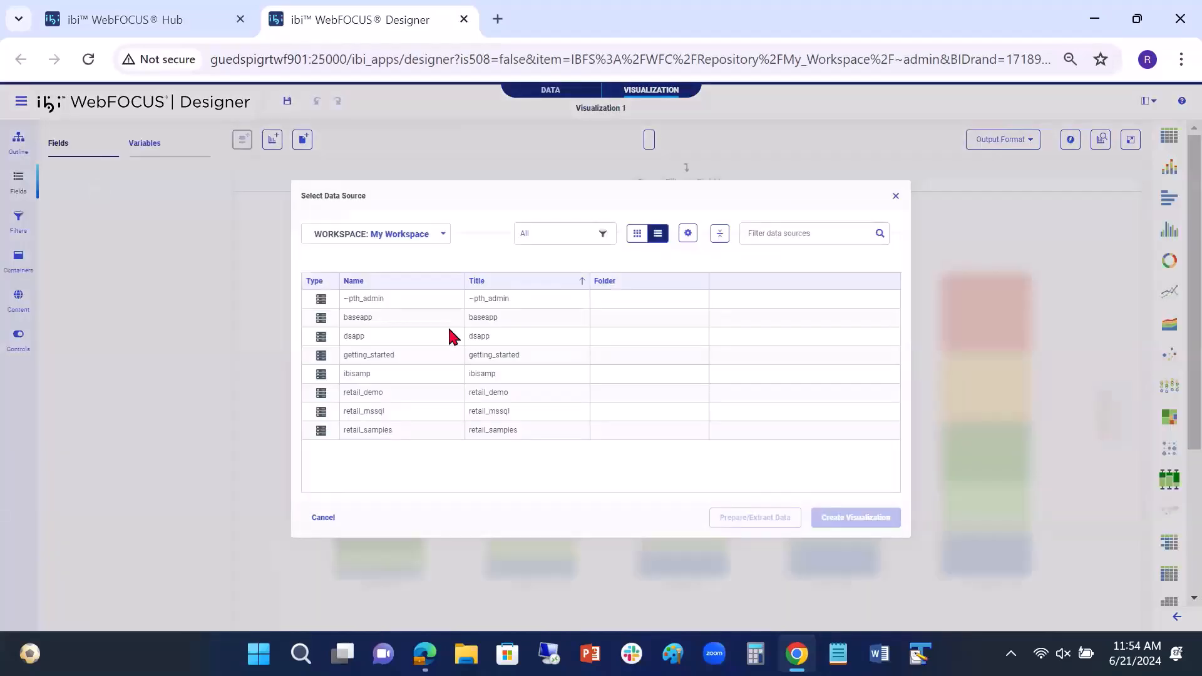
double_click(381, 432)
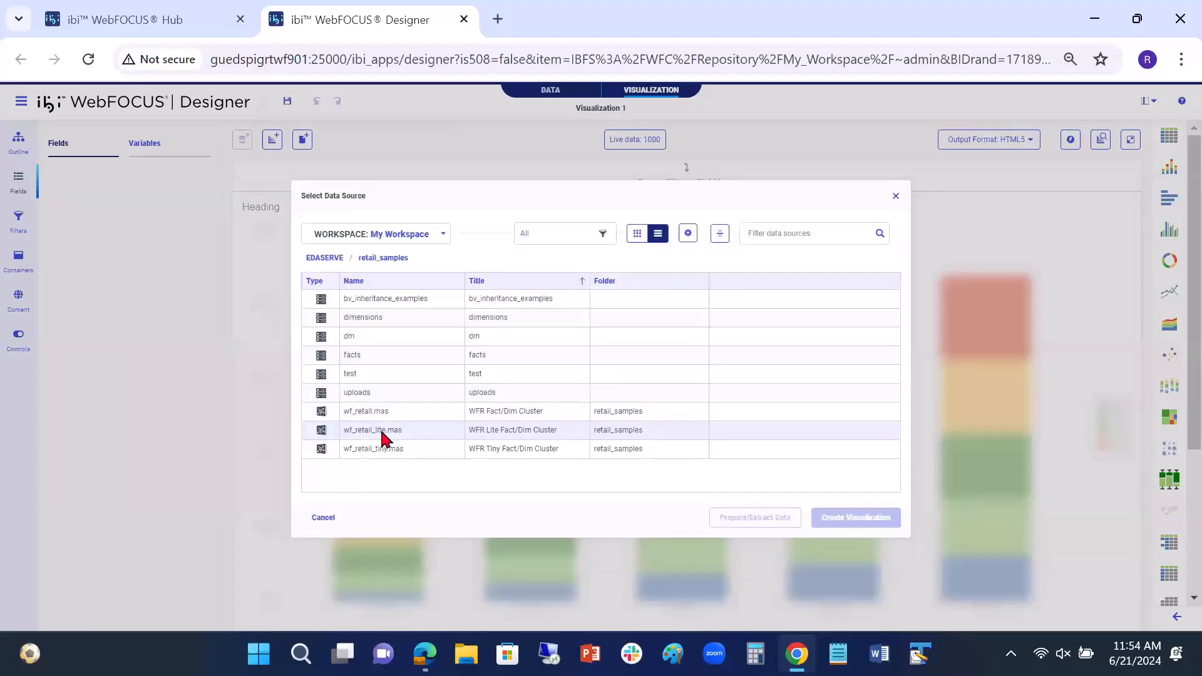
left_click(381, 432)
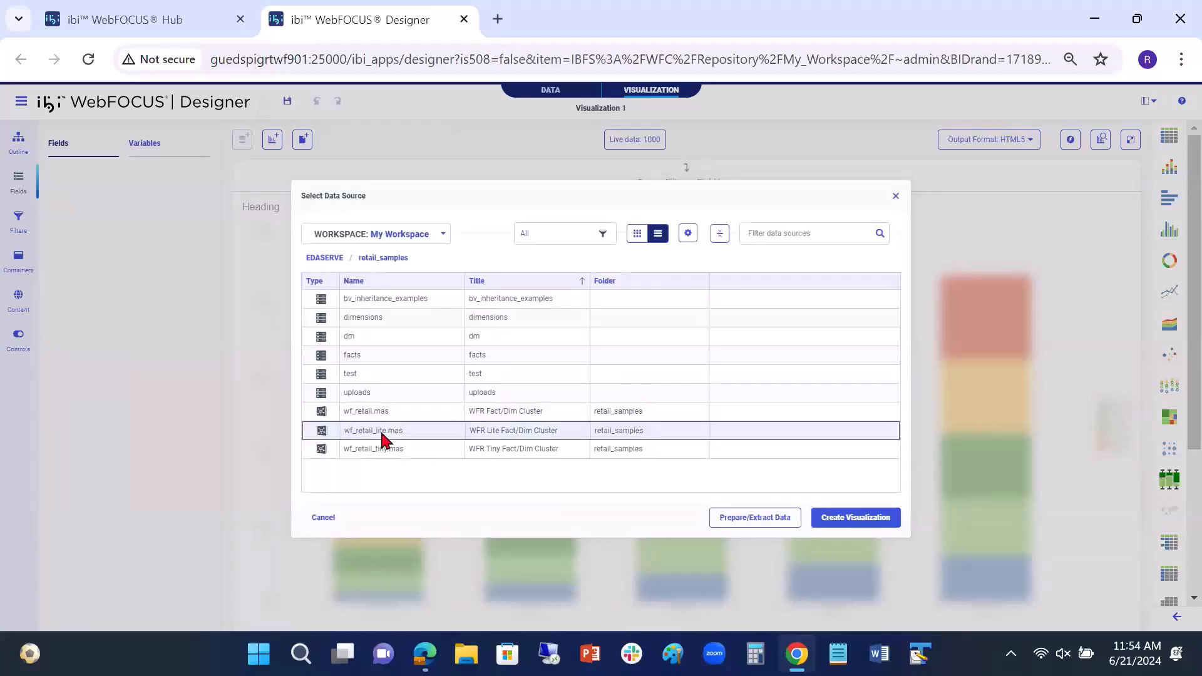
left_click(855, 518)
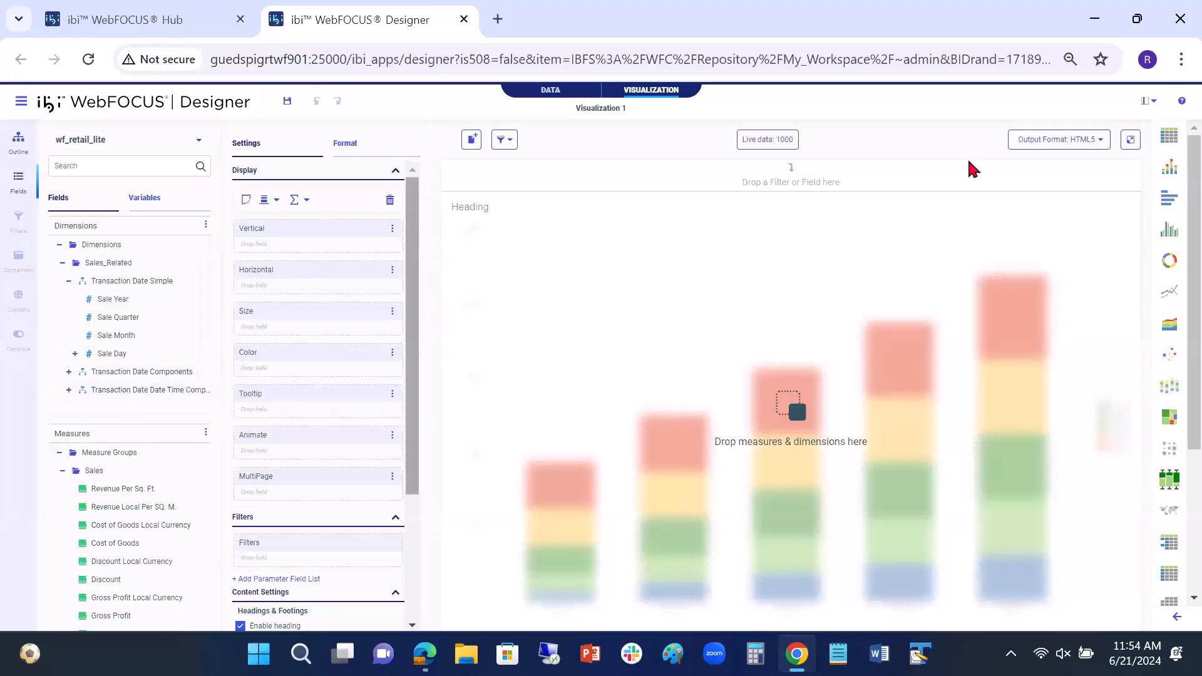
Step: Examine the interactivity options in the new visualization's content settings
left_click_drag(411, 220, 411, 416)
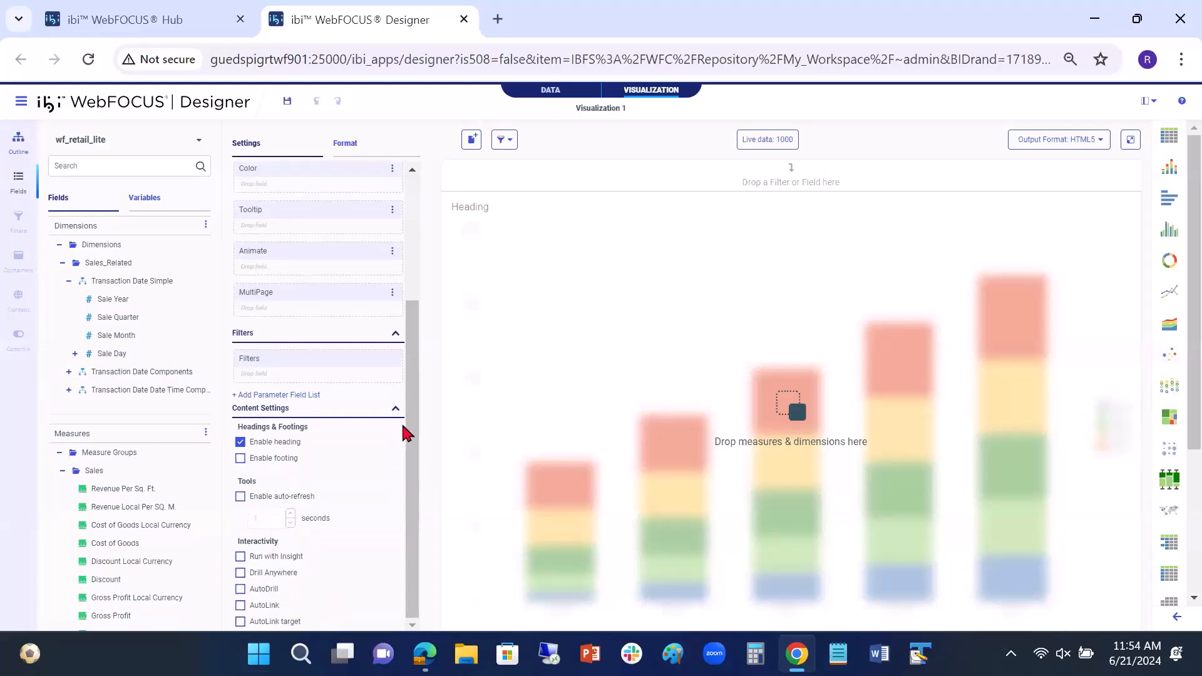
left_click_drag(415, 438, 432, 241)
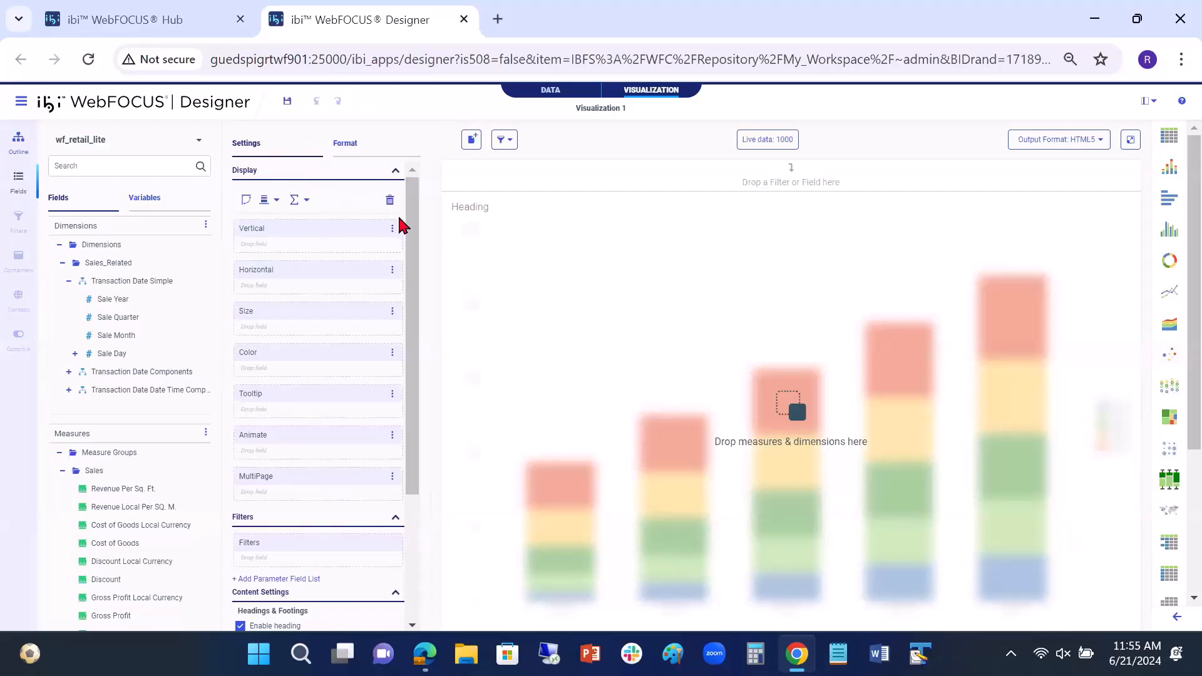
left_click_drag(415, 220, 416, 343)
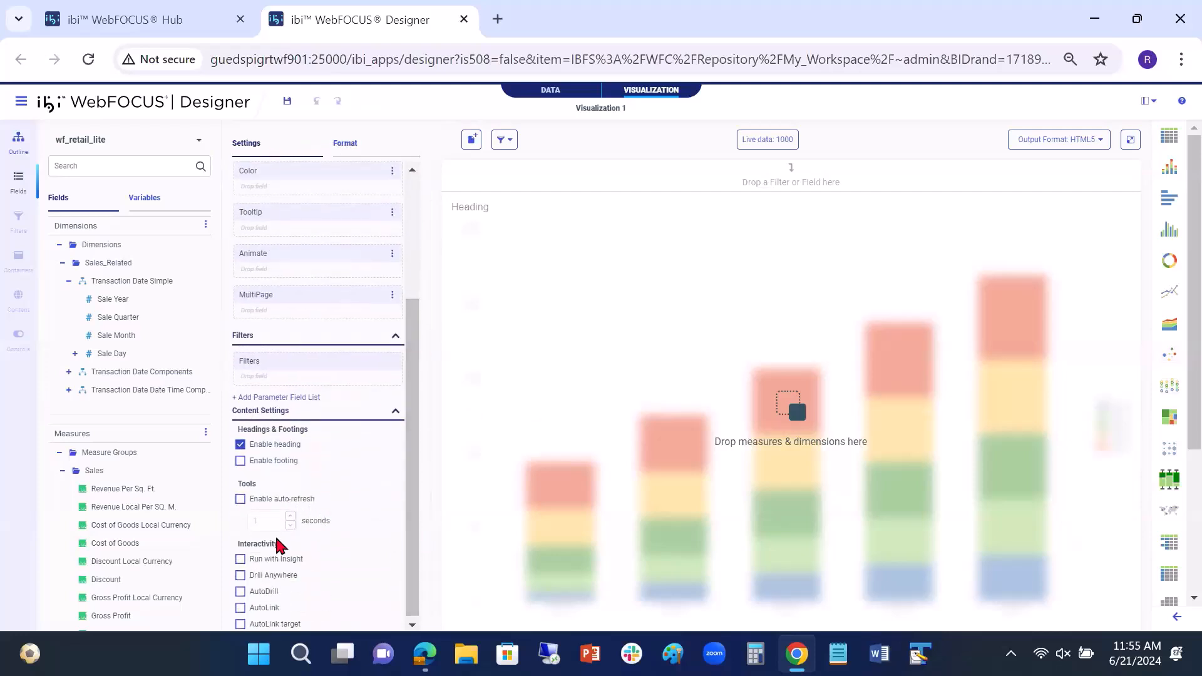
left_click_drag(410, 515, 411, 521)
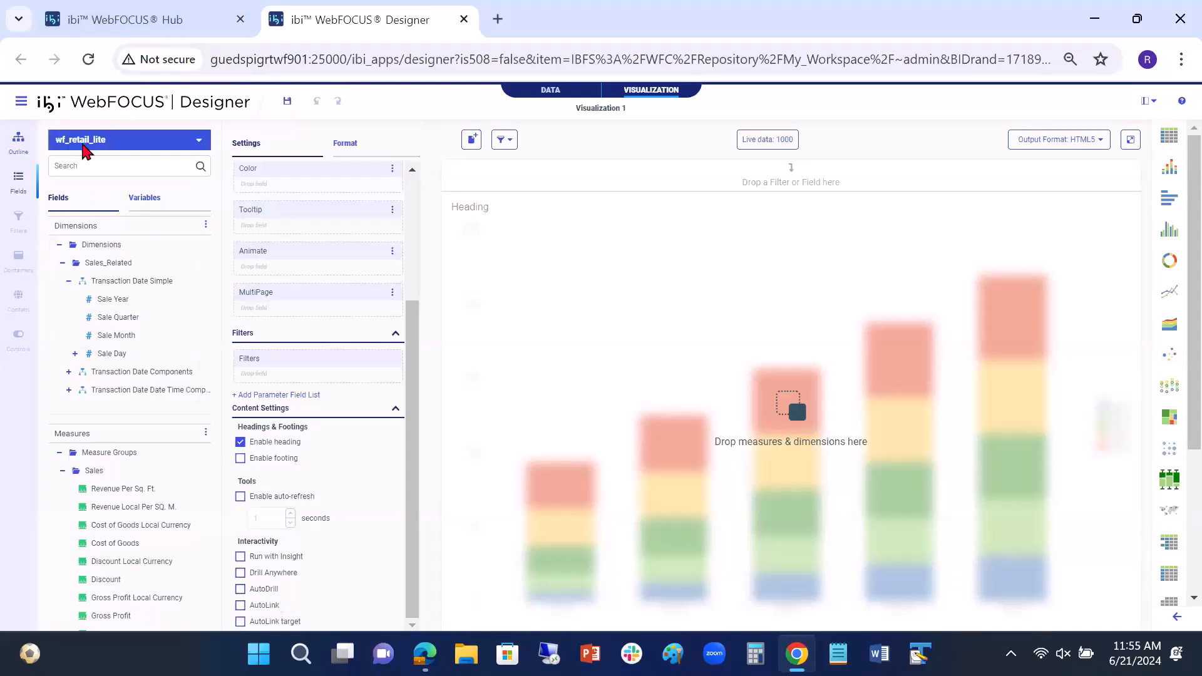
Step: Create a second visualization from the Hub, using car.mas in the ibisamp folder as data source
left_click(152, 23)
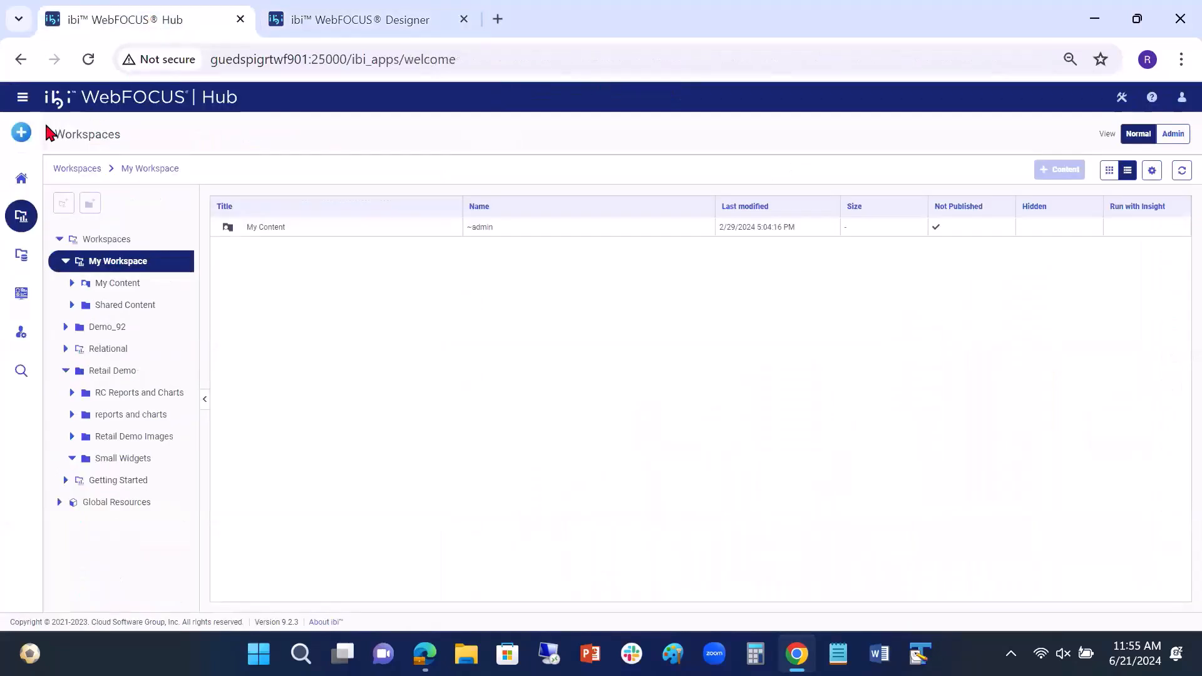
left_click(21, 132)
left_click(97, 187)
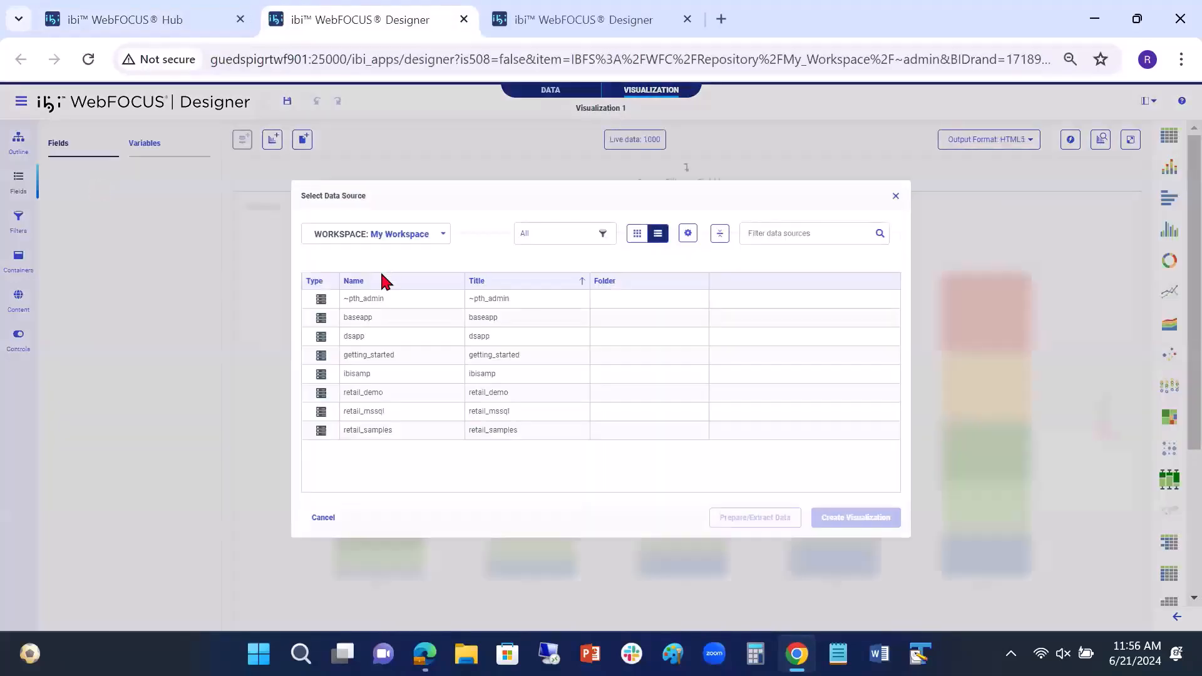
double_click(365, 375)
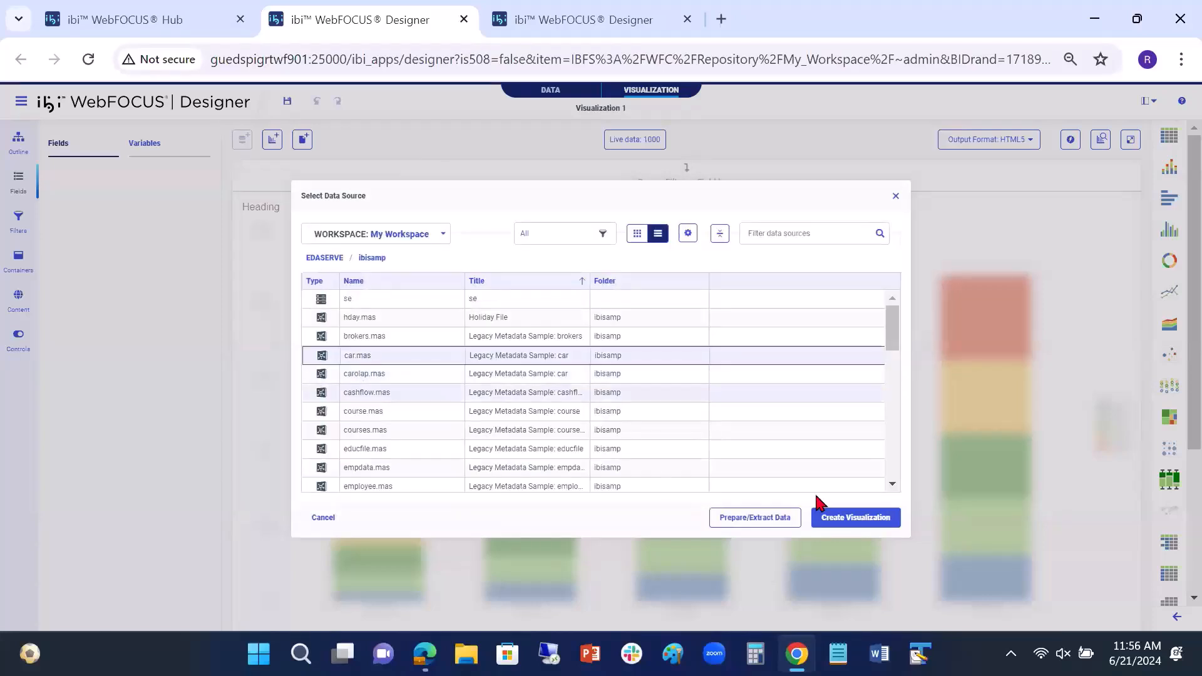
left_click(851, 517)
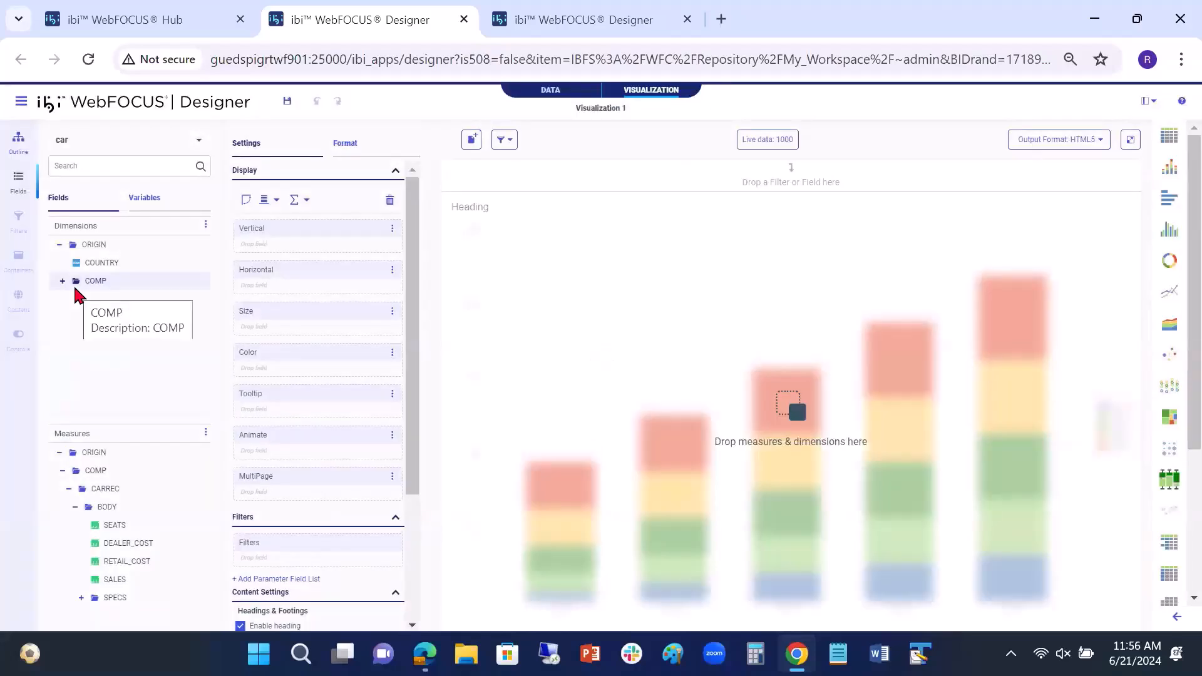
Step: Check whether AutoDrill is available for the car data source, close that visualization and return to the wf_retail_lite one
left_click_drag(413, 335, 411, 431)
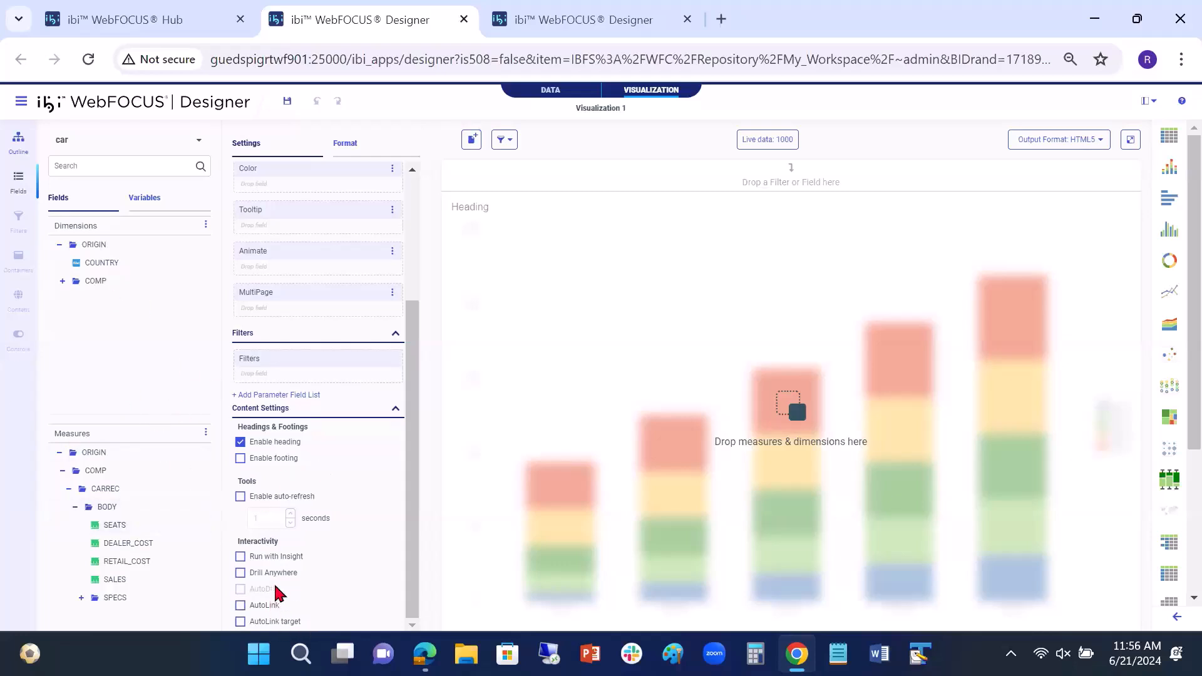
left_click(463, 20)
left_click(335, 28)
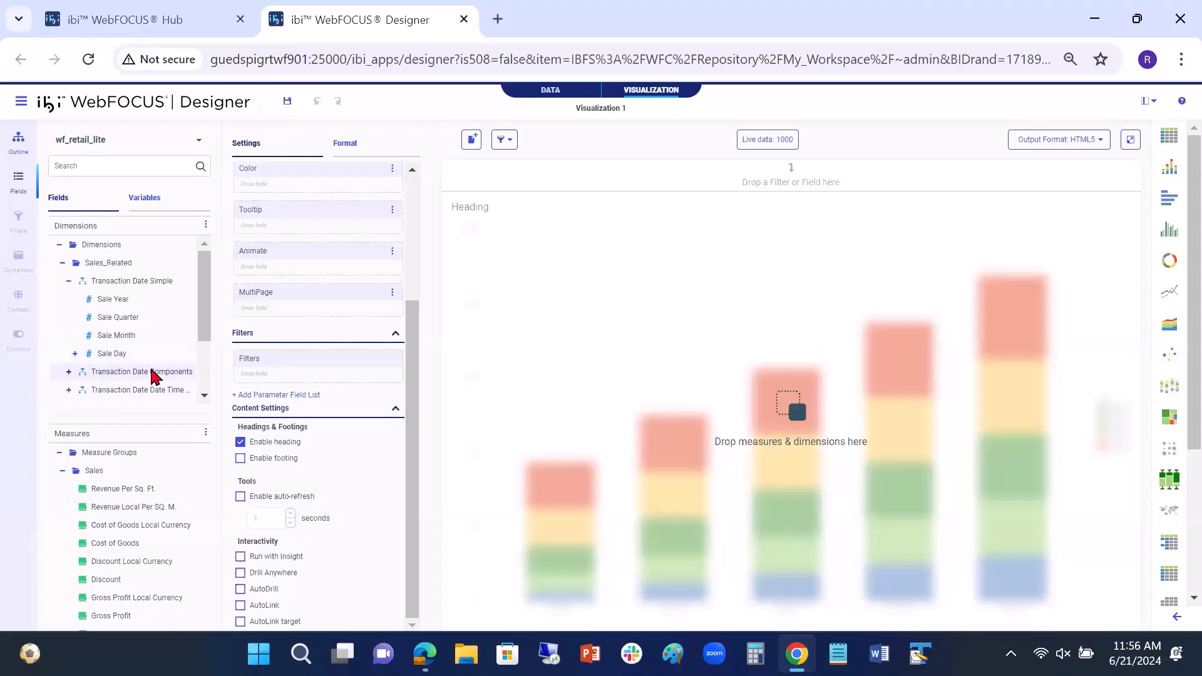
Step: Add the Revenue measure from the Sales group to the chart's vertical axis
scroll(150, 369, "down", 2)
scroll(161, 554, "down", 2)
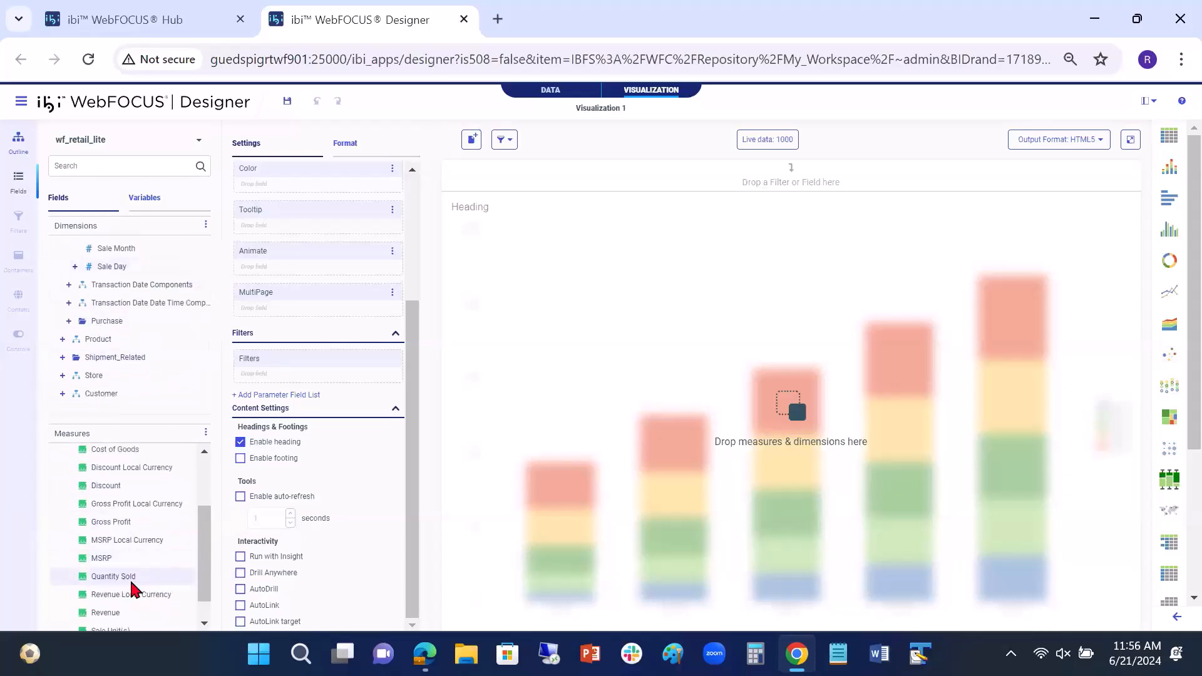
scroll(133, 588, "down", 2)
double_click(105, 587)
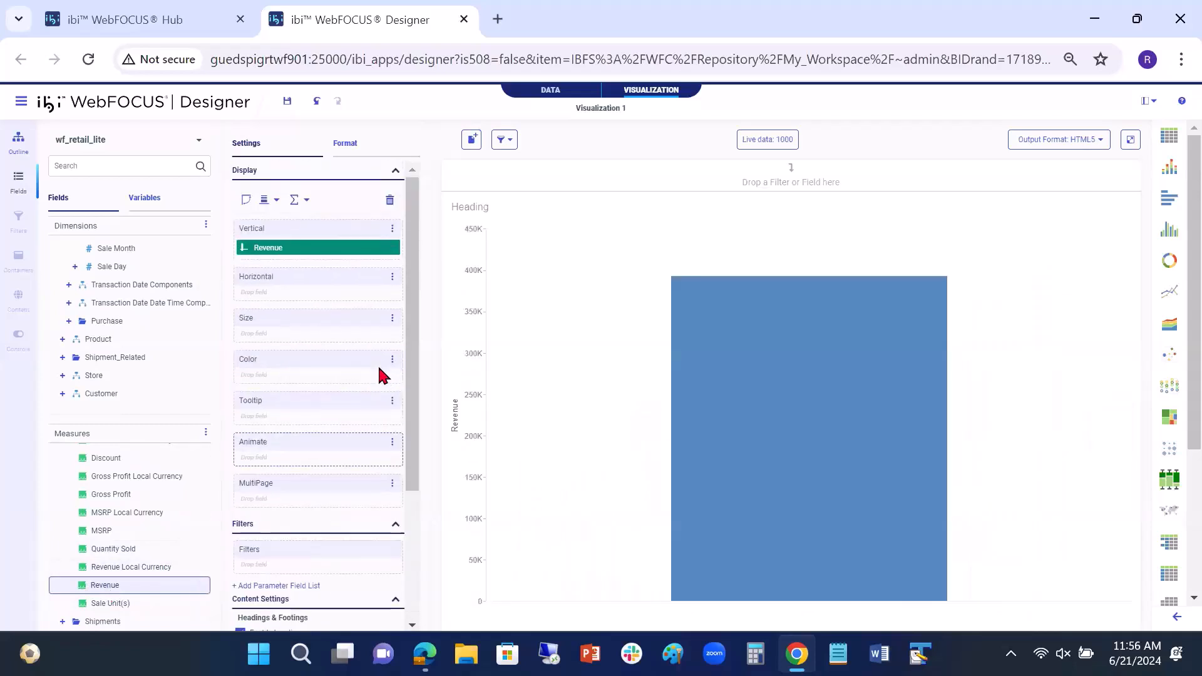
Step: Enable AutoDrill for the revenue chart, run it in its own tab and close the preview
scroll(383, 376, "down", 3)
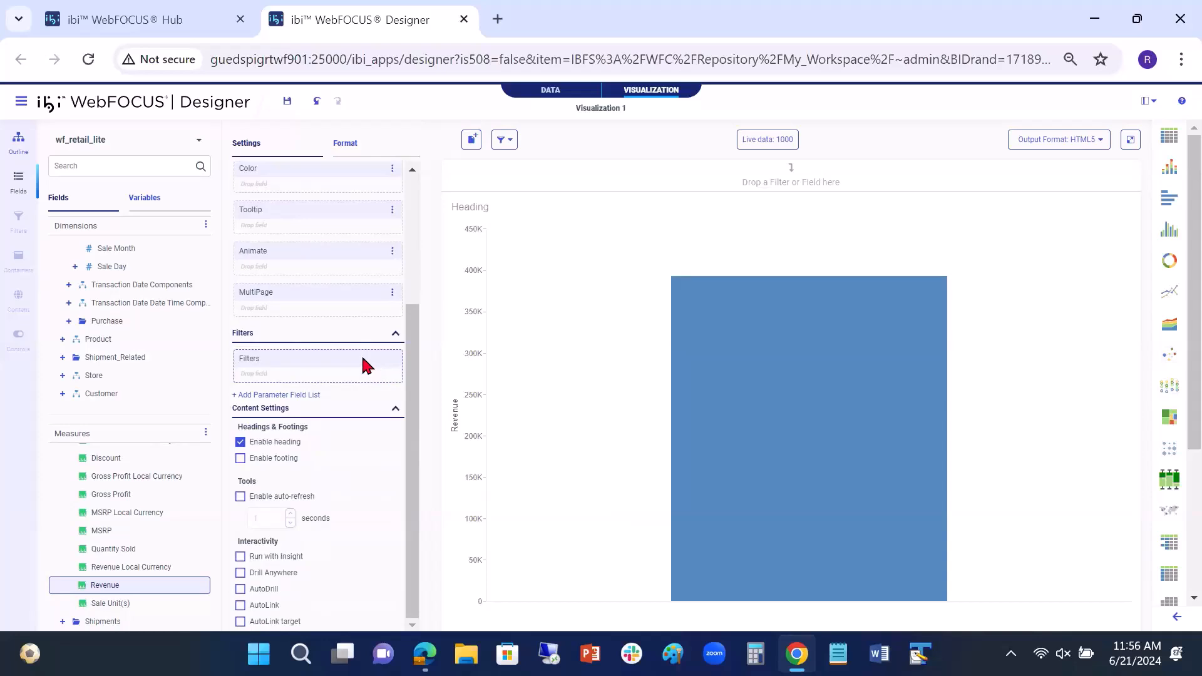
scroll(371, 373, "up", 3)
scroll(348, 375, "down", 3)
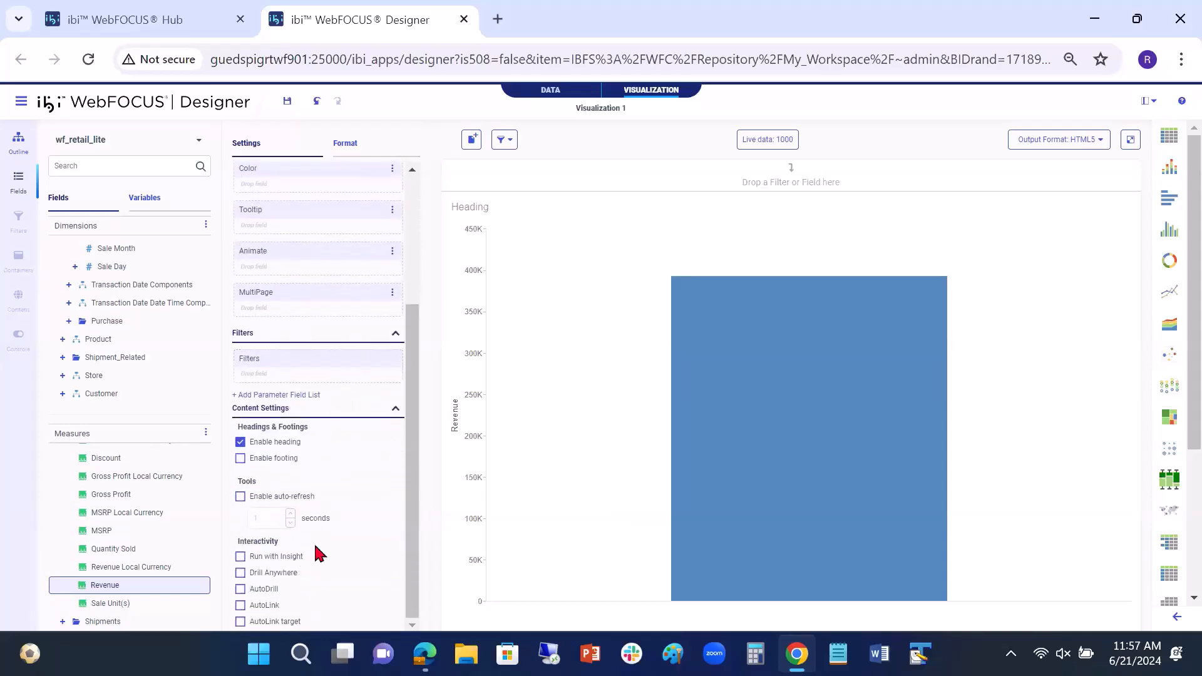
left_click(241, 589)
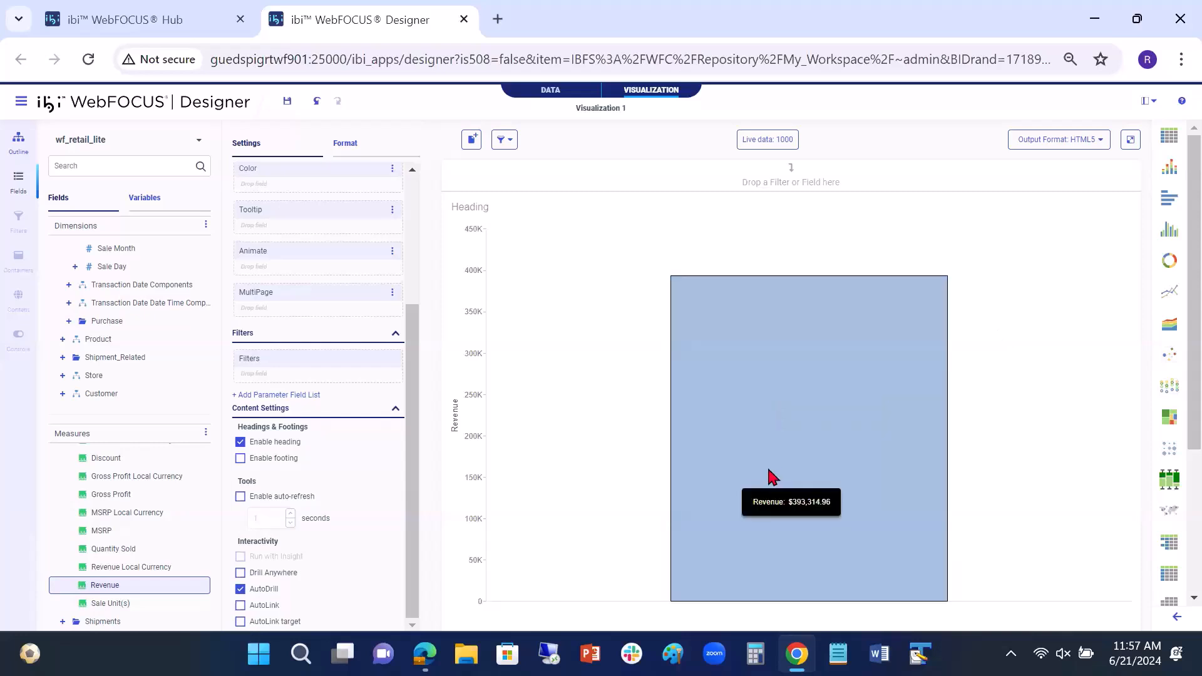
left_click(1131, 142)
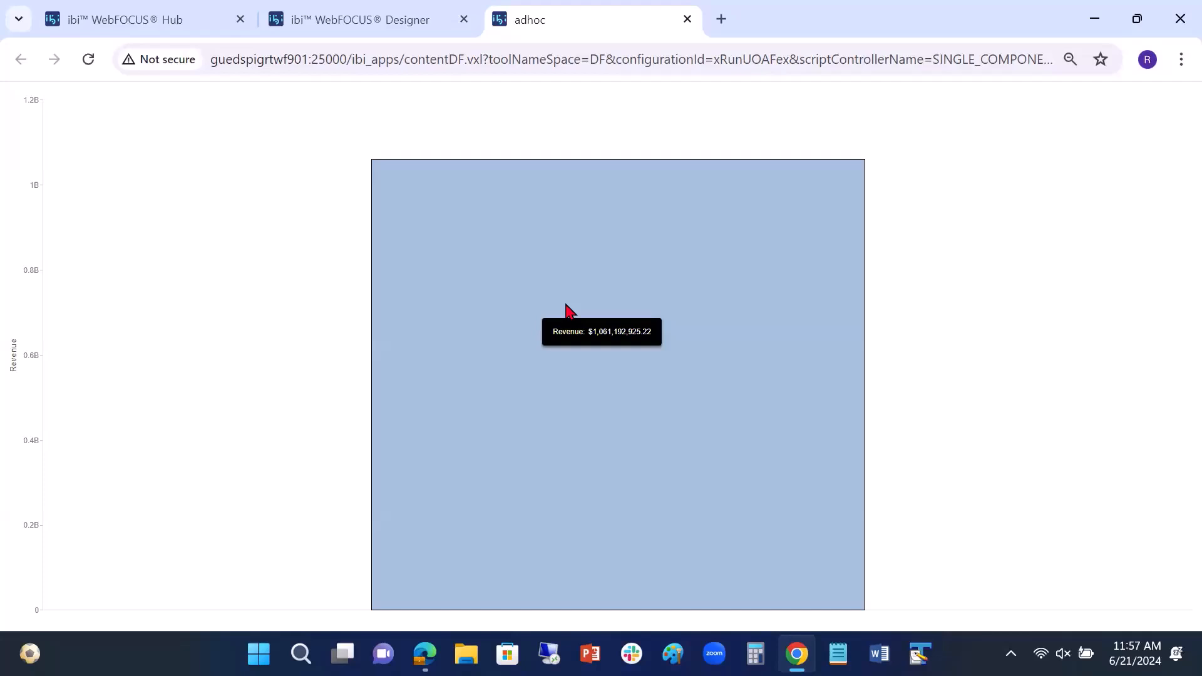
left_click(688, 20)
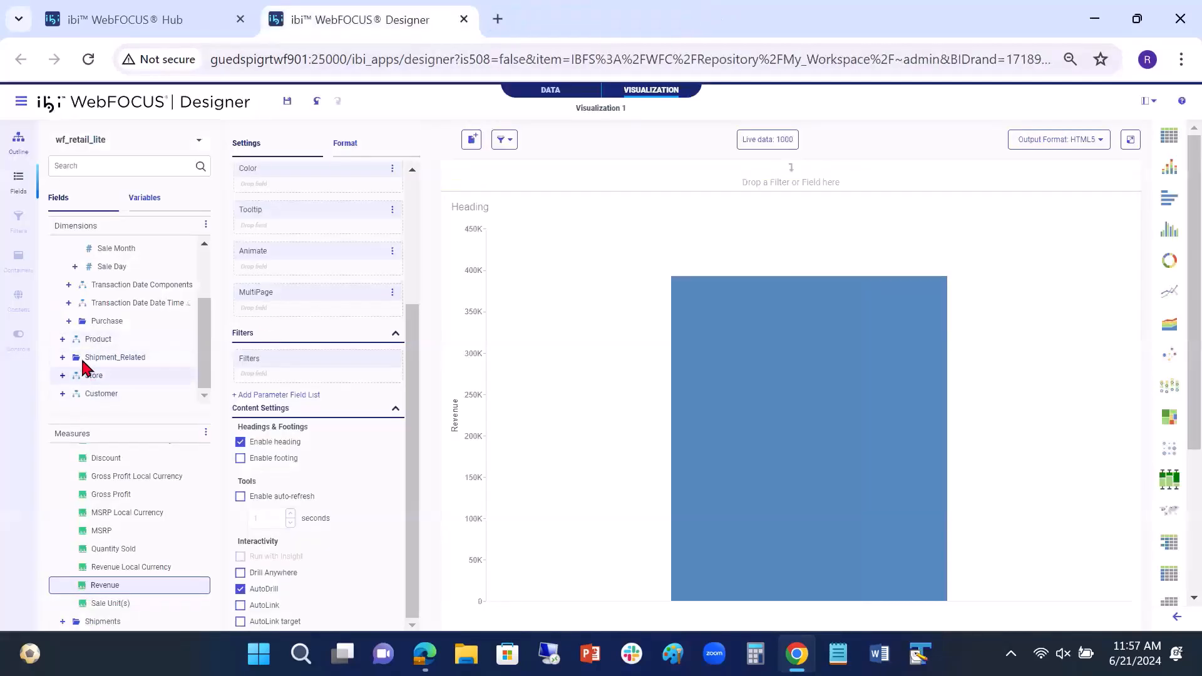
Step: Add Product Category from the Product dimension to the horizontal axis and run the chart in its own tab
left_click(62, 340)
left_click_drag(109, 361, 338, 262)
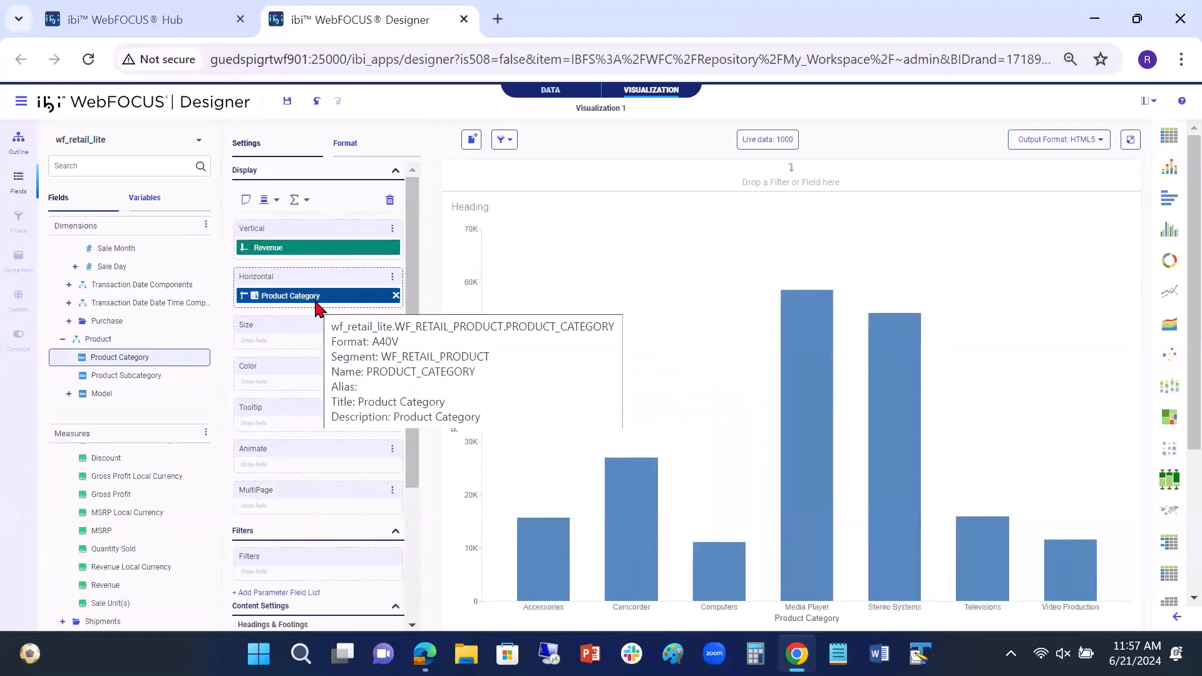
left_click(1127, 143)
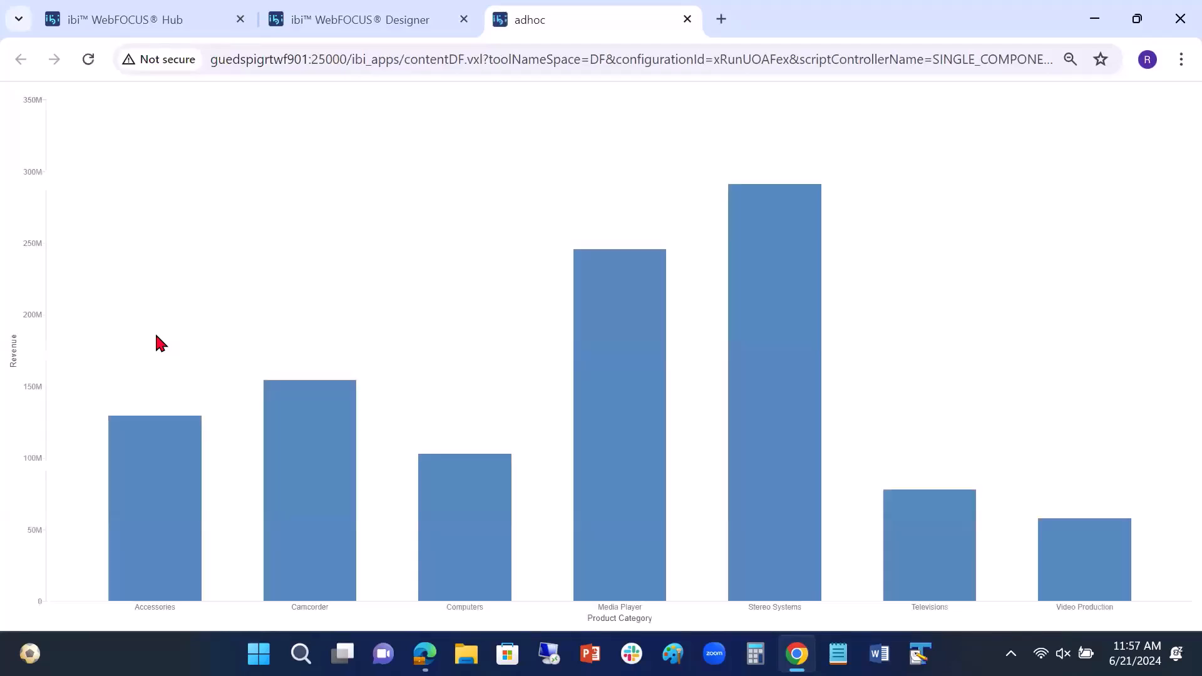
Step: Test AutoDrill by drilling down from Media Player to Product Subcategory and from Blu Ray to Model
mouse_move(599, 273)
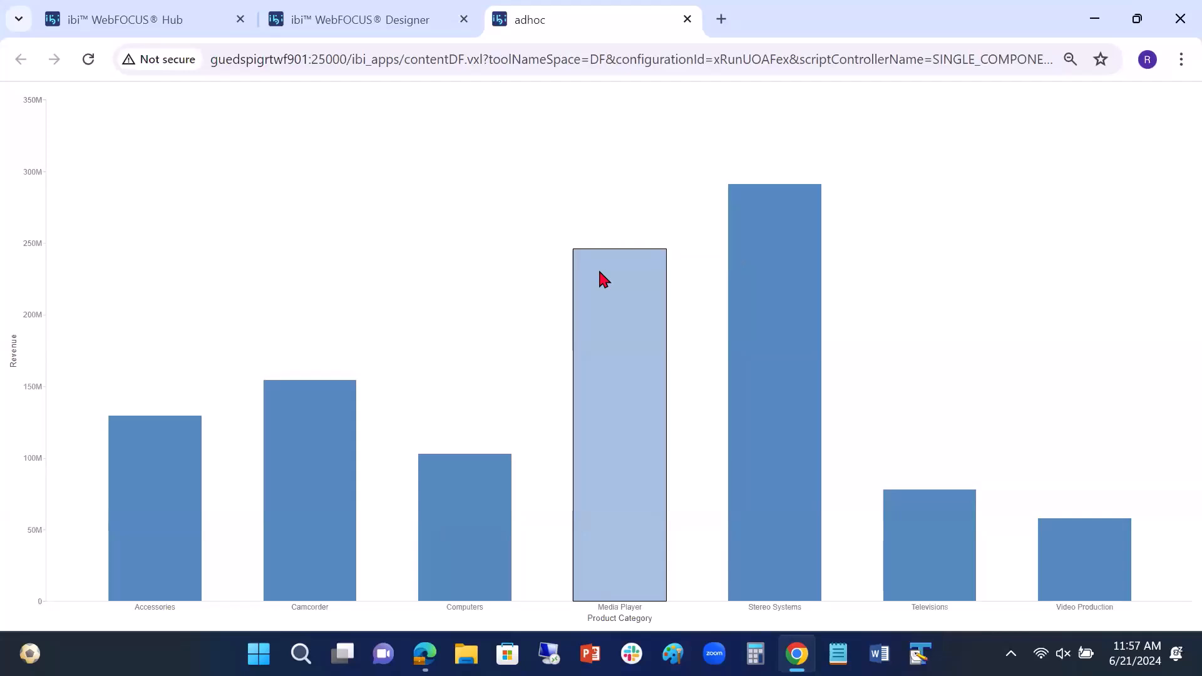
mouse_move(599, 303)
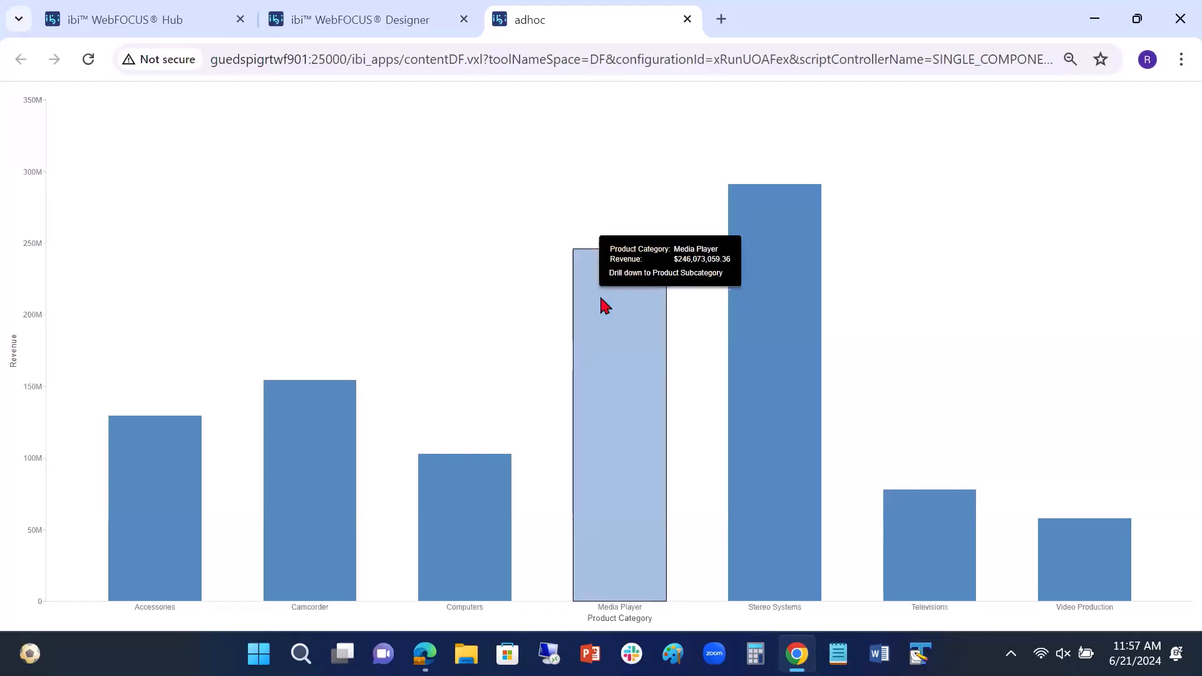
left_click(628, 273)
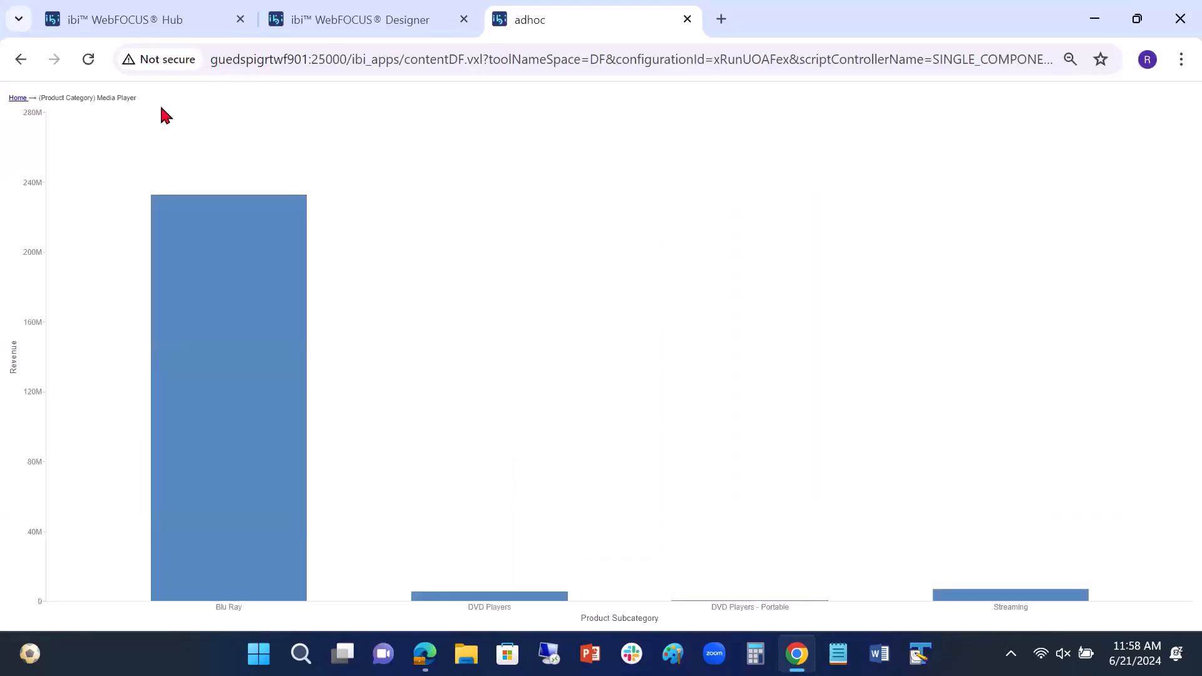
mouse_move(244, 251)
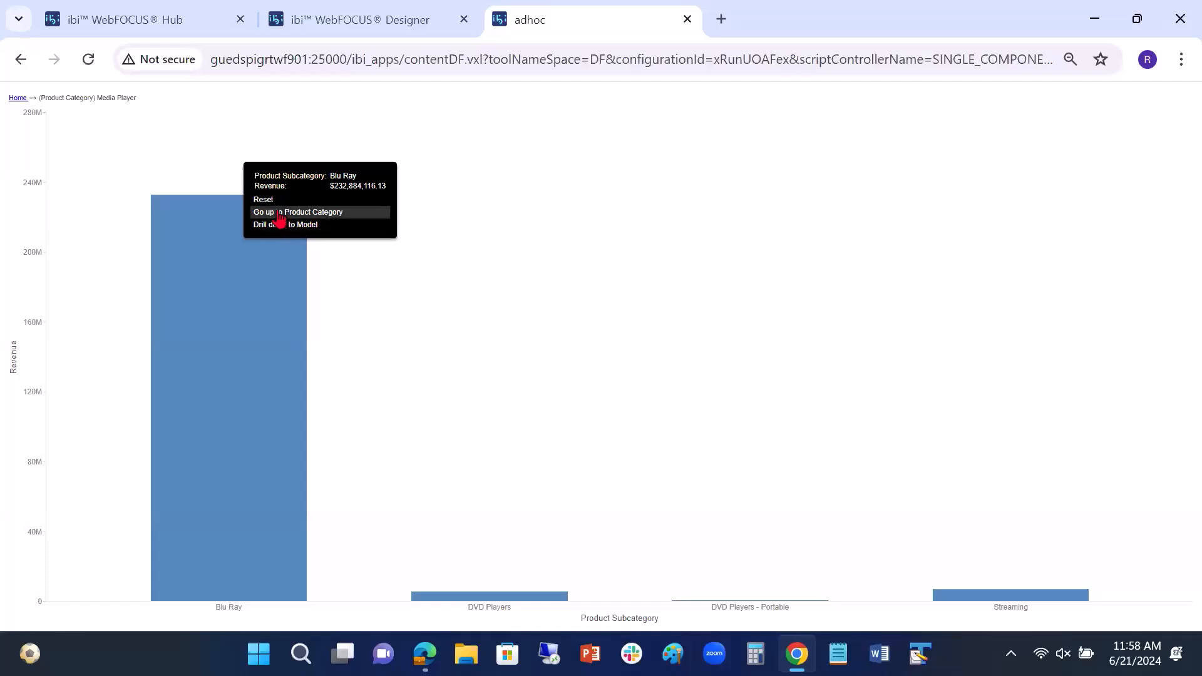
mouse_move(244, 226)
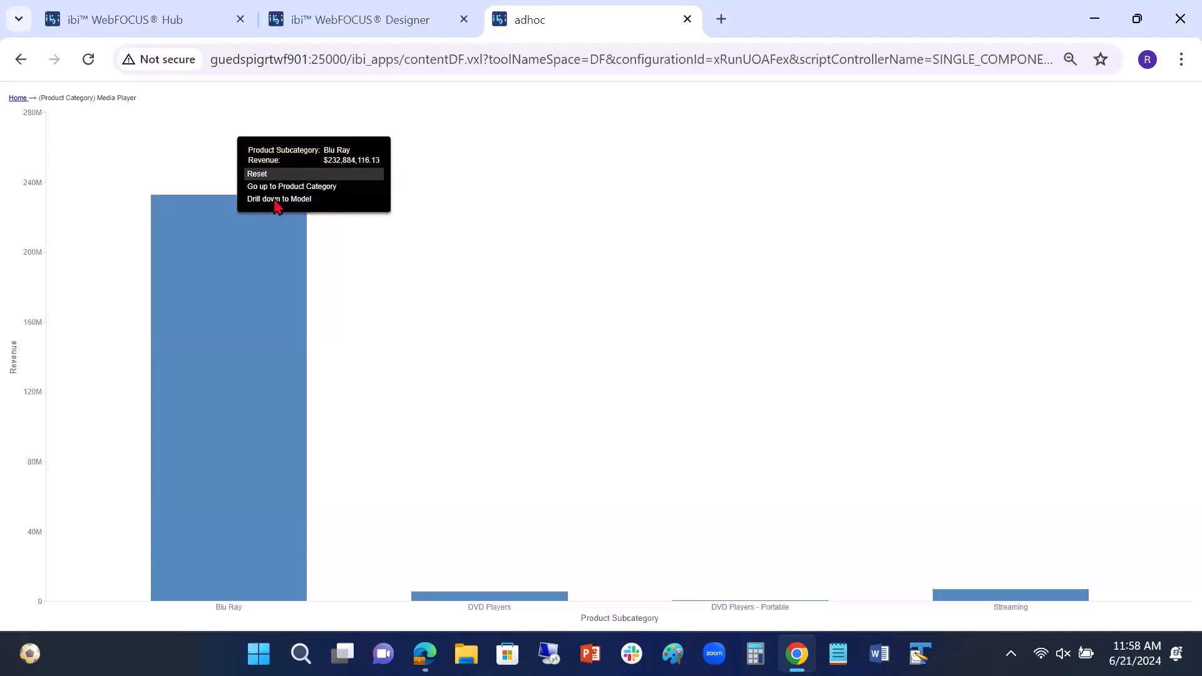
left_click(274, 199)
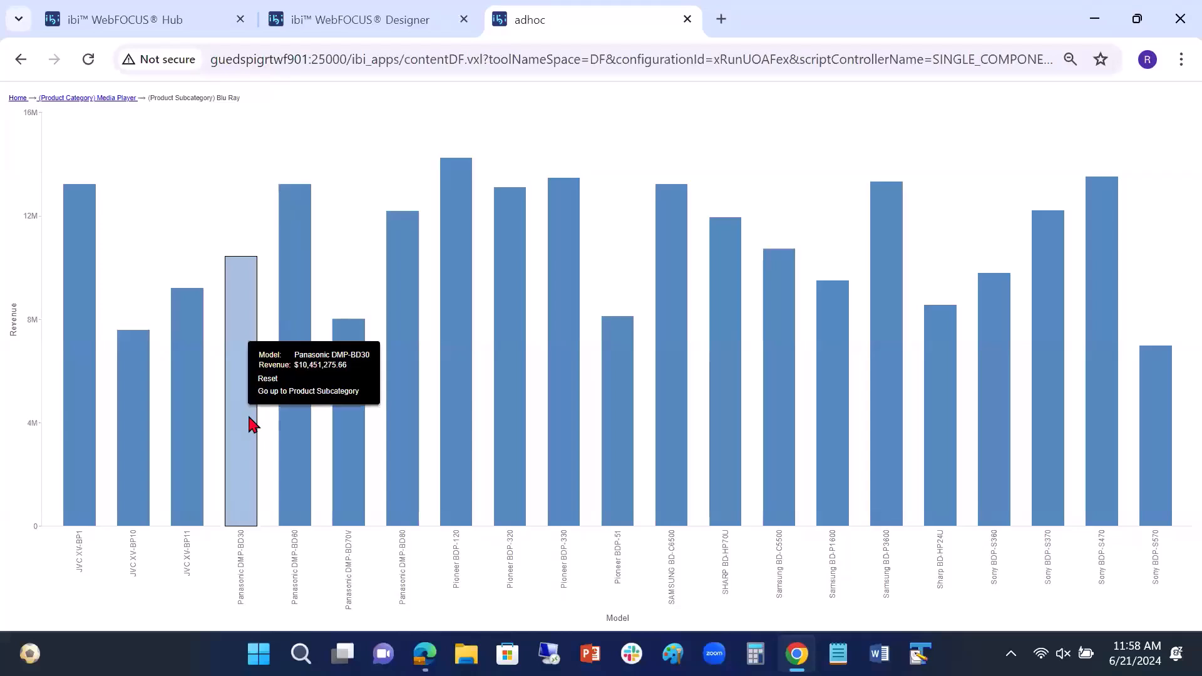
Step: Check the drill-up options on the Panasonic DMP-BD30 bar and in the breadcrumb trail, and close the chart output
mouse_move(243, 436)
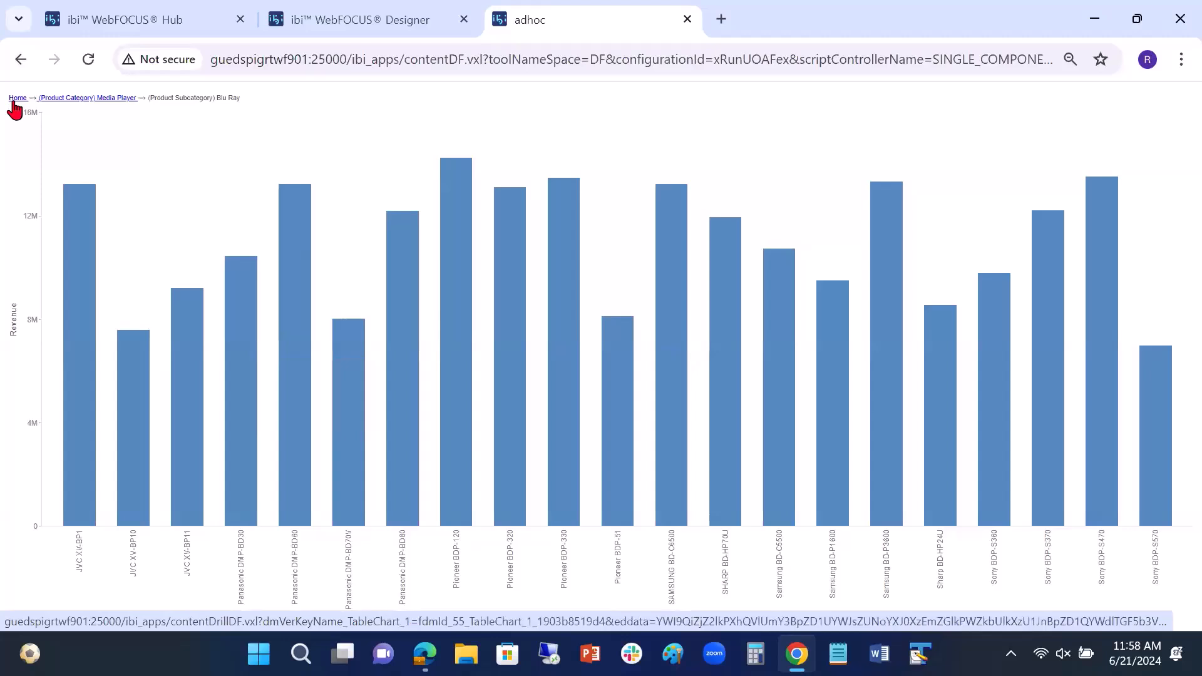
mouse_move(298, 332)
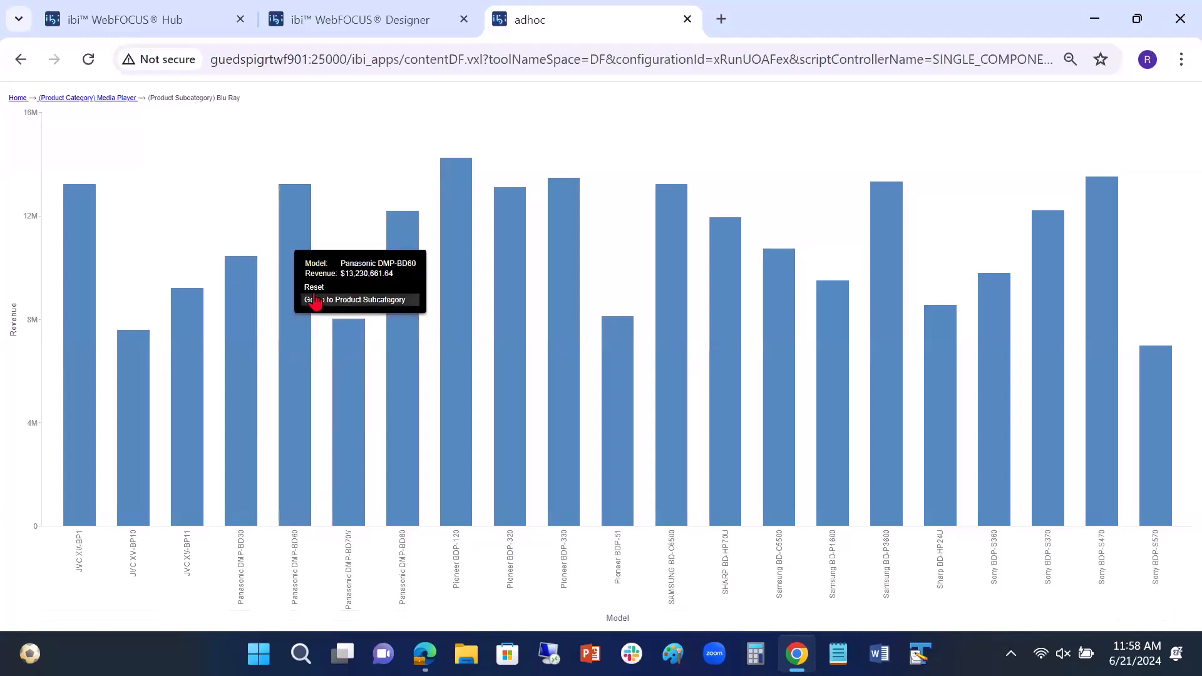
left_click(687, 19)
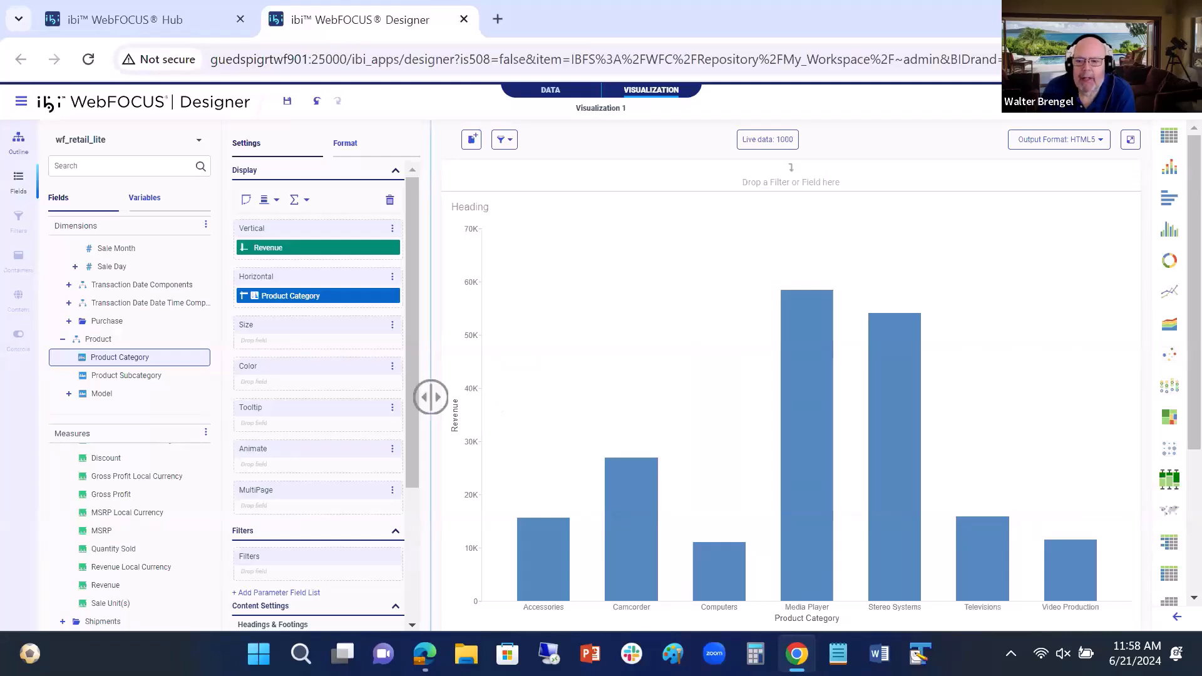
Step: In the Hub, open the wf_retail_lite metadata from the retail_samples application directory for editing as text
left_click(115, 20)
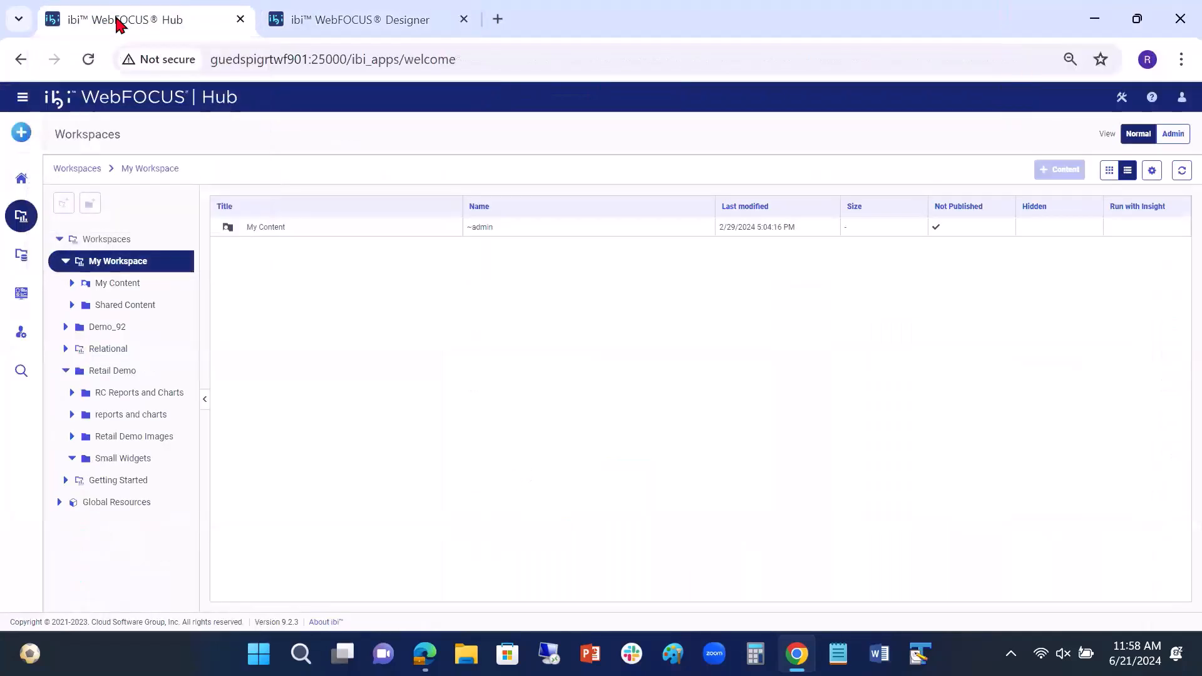
left_click(22, 259)
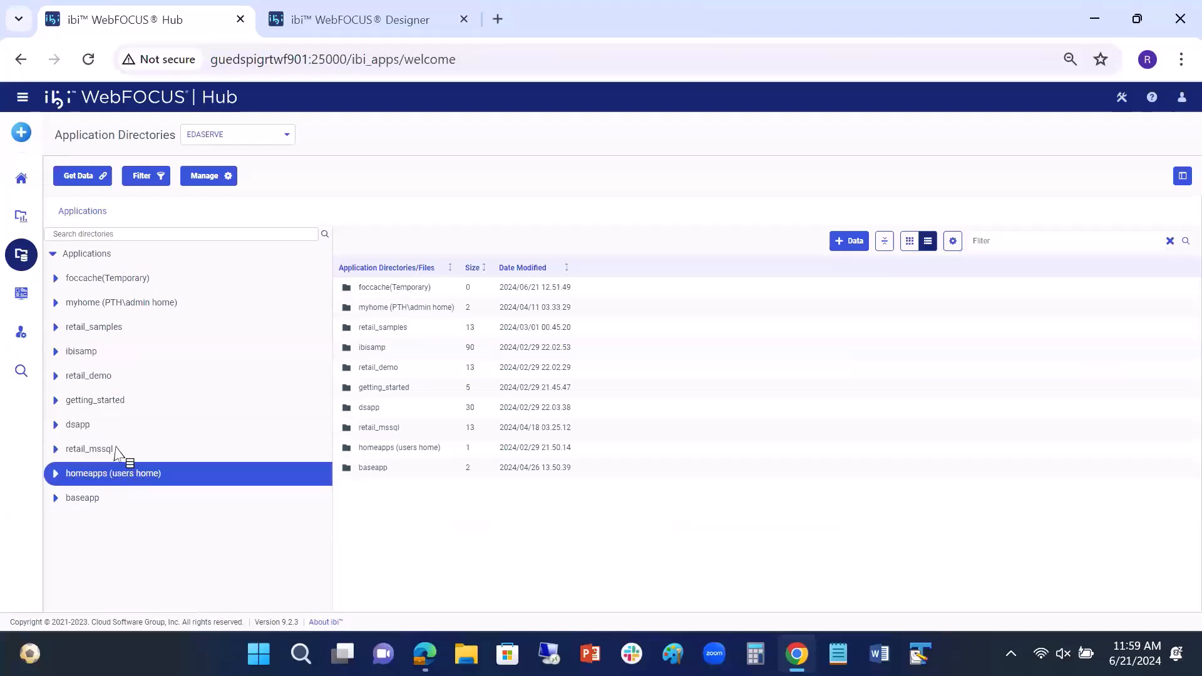
left_click(111, 333)
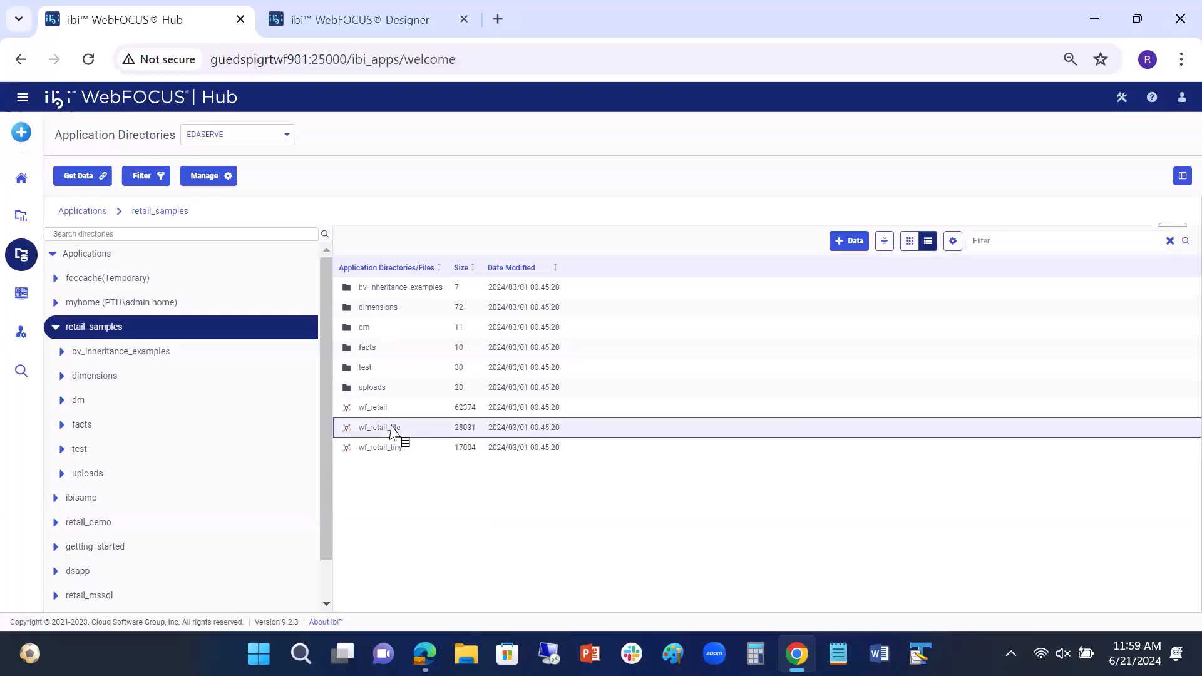
right_click(393, 432)
mouse_move(463, 268)
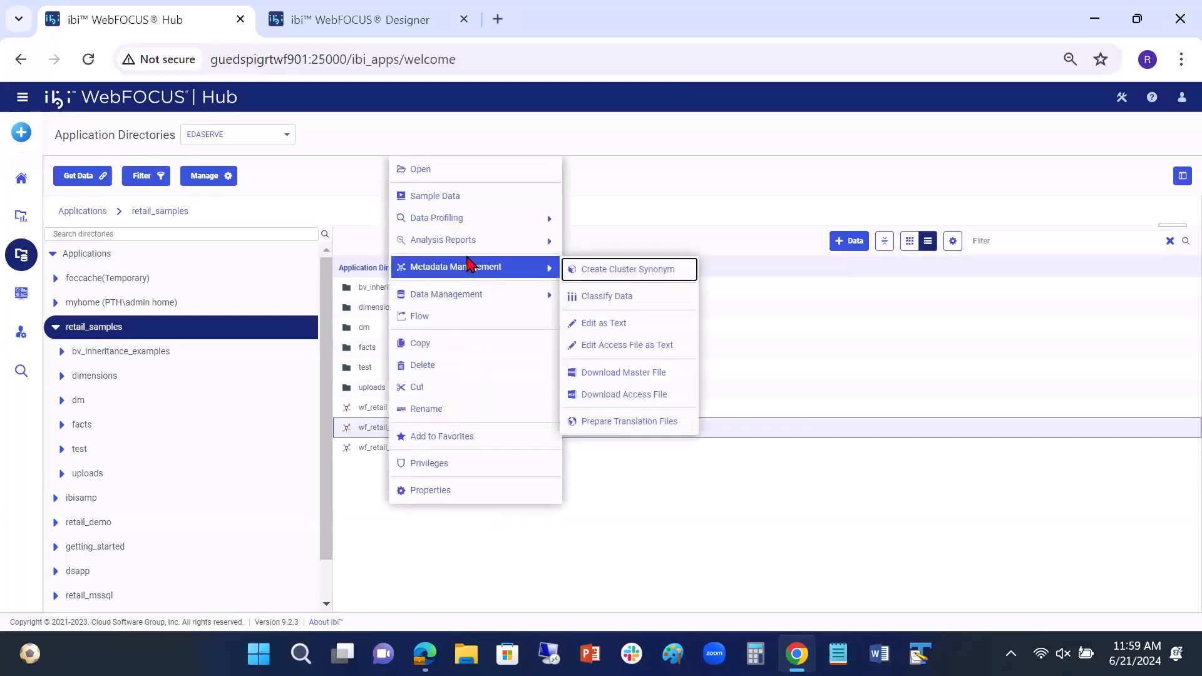
left_click(608, 326)
Step: Examine the dimension folders and LEVEL field definitions in the wf_retail_lite master file, and close the file
scroll(531, 513, "down", 2)
scroll(530, 514, "down", 15)
scroll(530, 513, "down", 7)
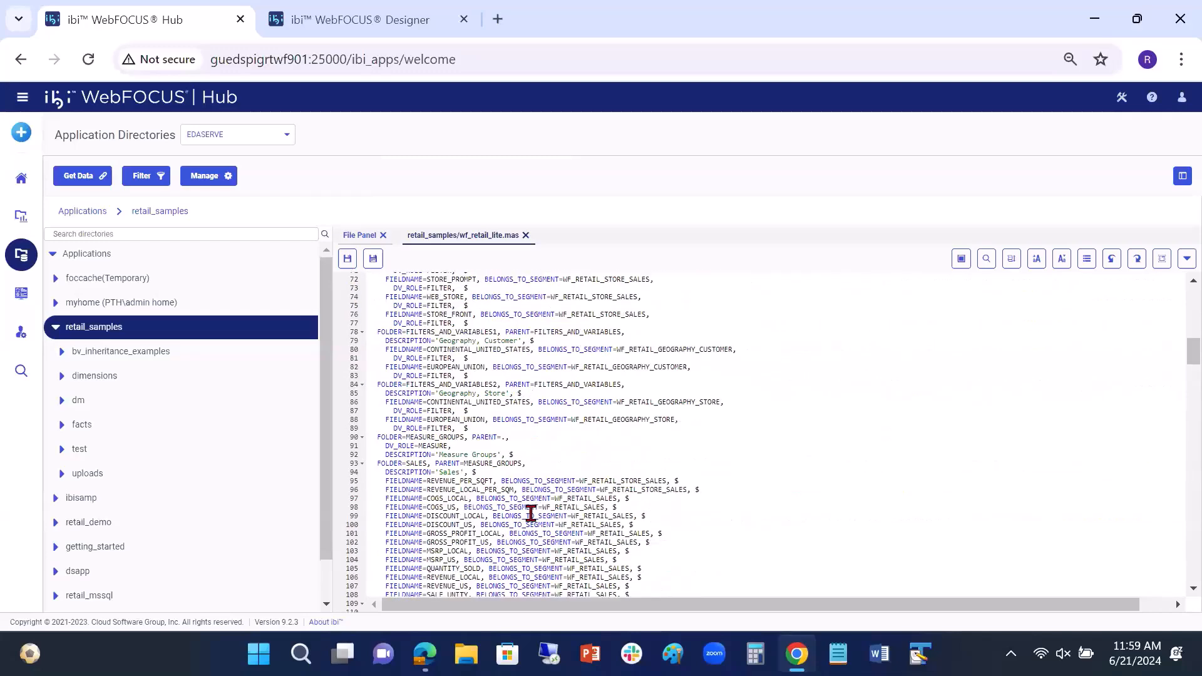
scroll(531, 513, "down", 14)
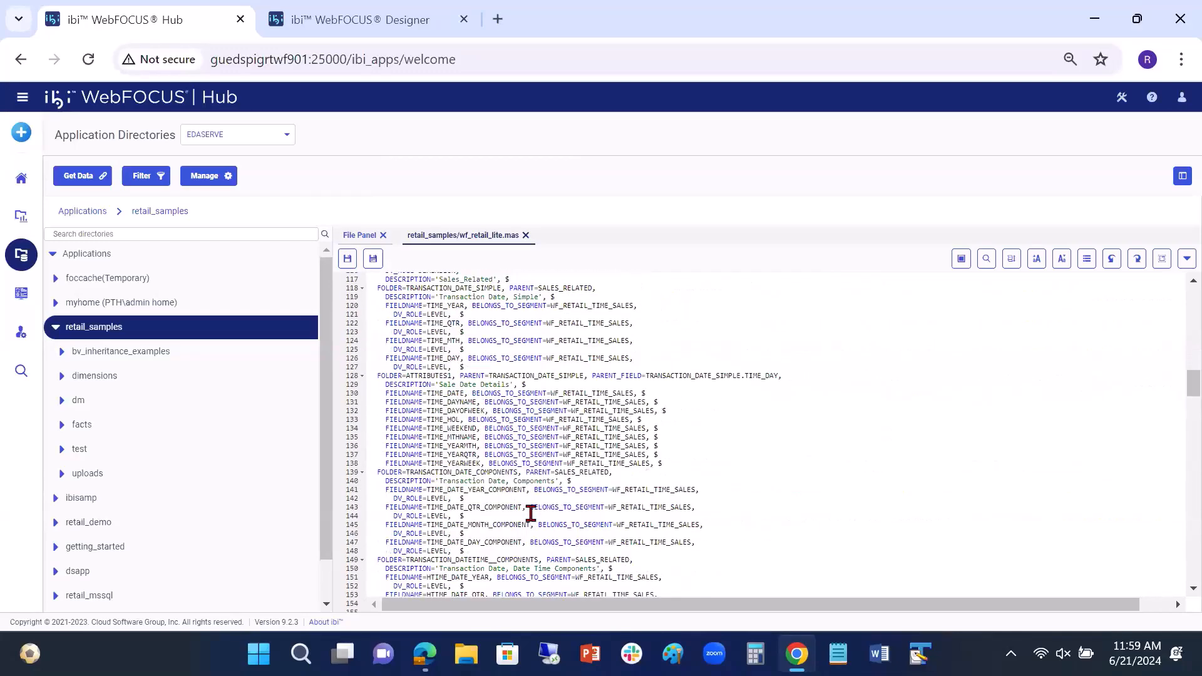
scroll(530, 513, "down", 13)
scroll(530, 513, "down", 9)
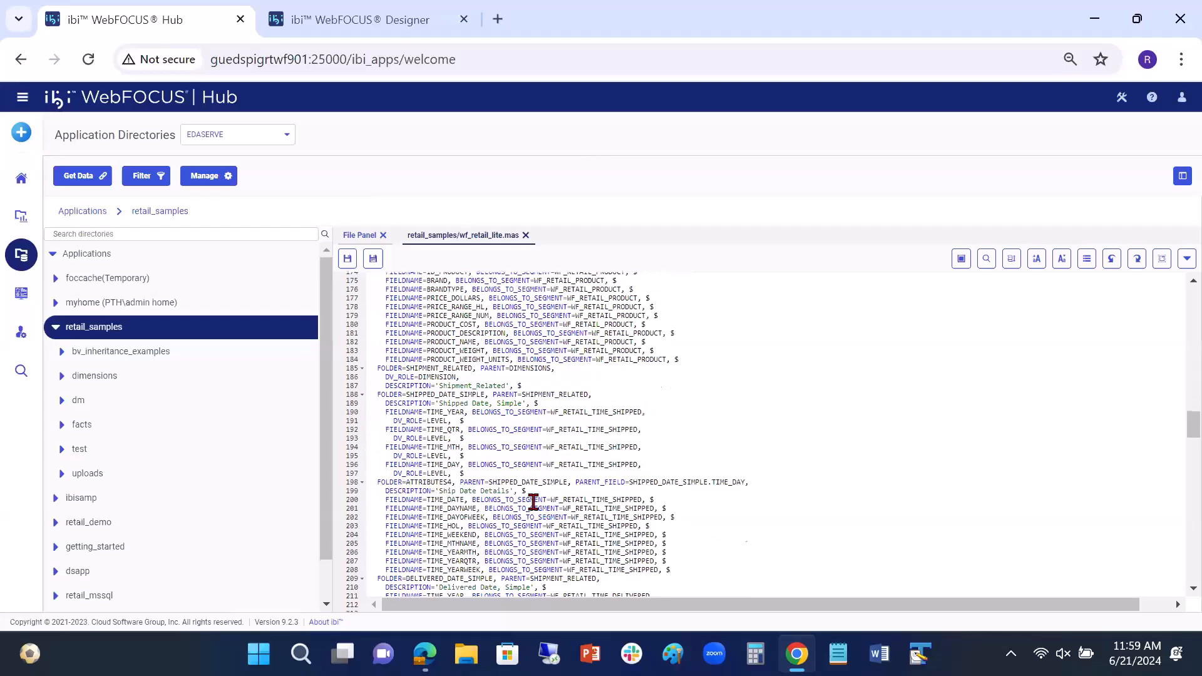
scroll(533, 502, "down", 17)
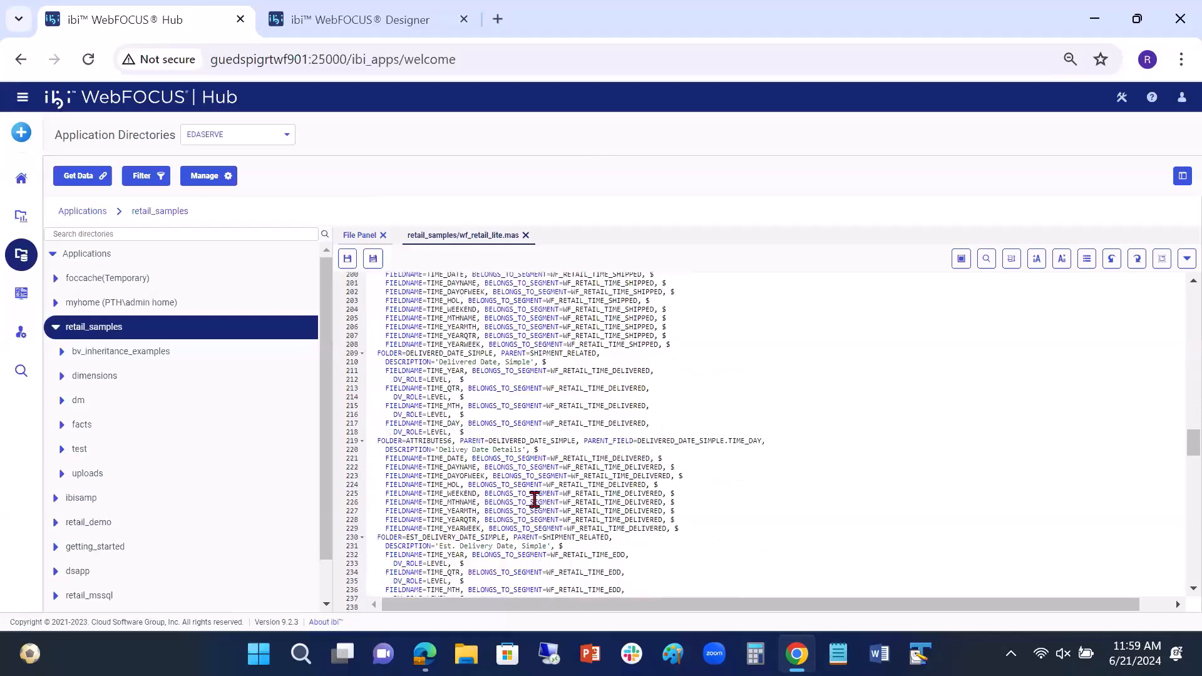
scroll(533, 502, "down", 20)
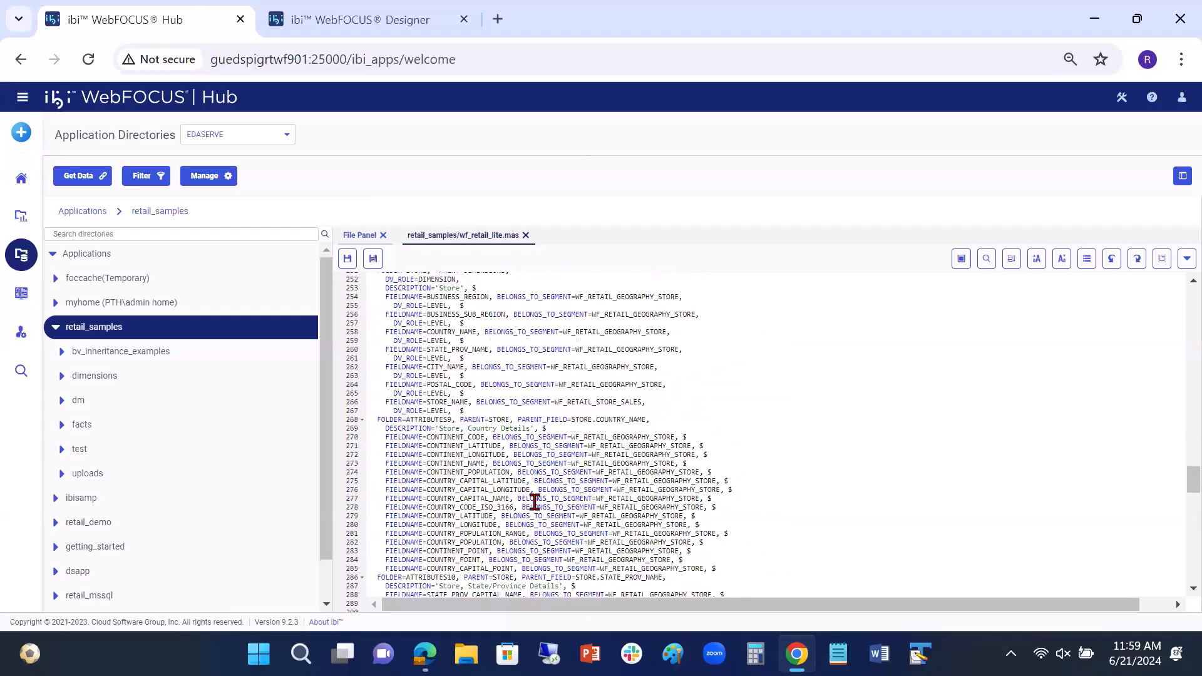
scroll(534, 502, "down", 15)
scroll(534, 502, "up", 20)
scroll(534, 502, "up", 20)
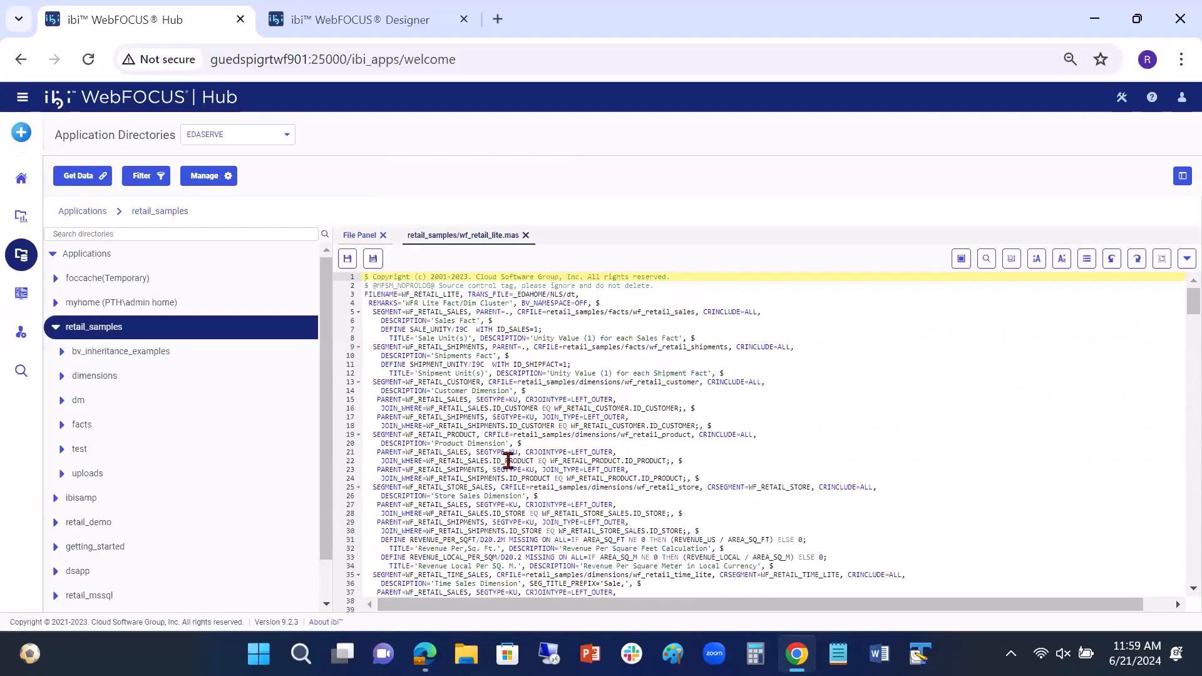
left_click(526, 235)
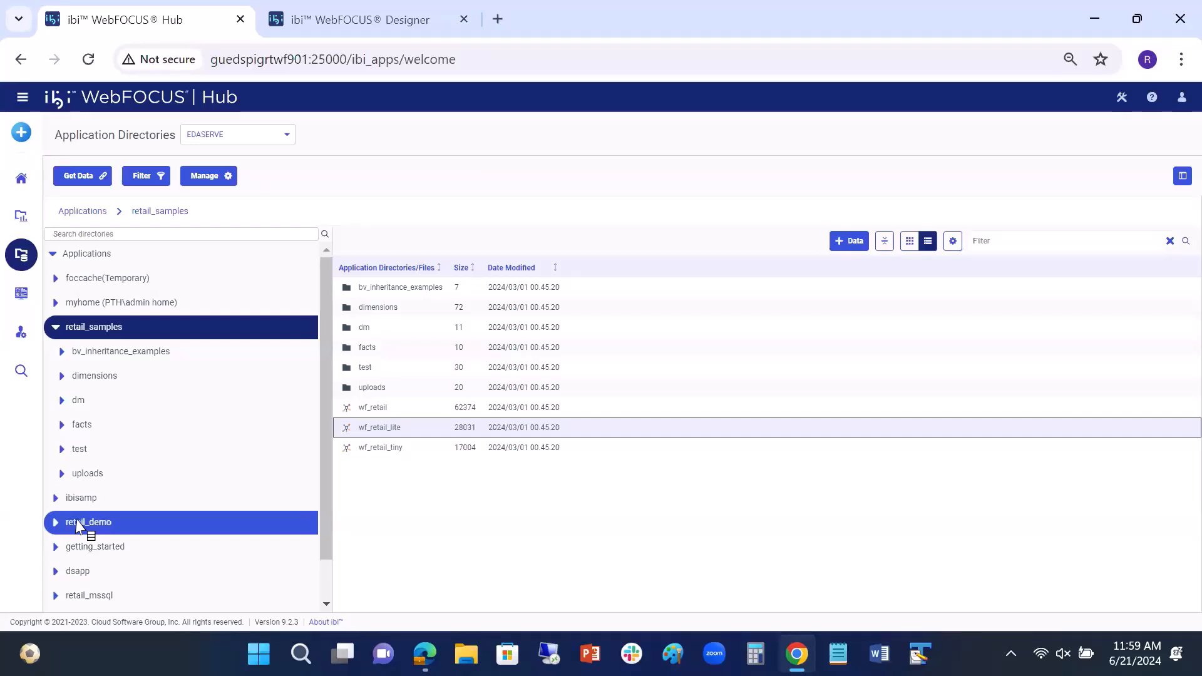
Step: Return to the revenue chart in Designer and review the Product hierarchy and the chart's interactivity settings
left_click(324, 20)
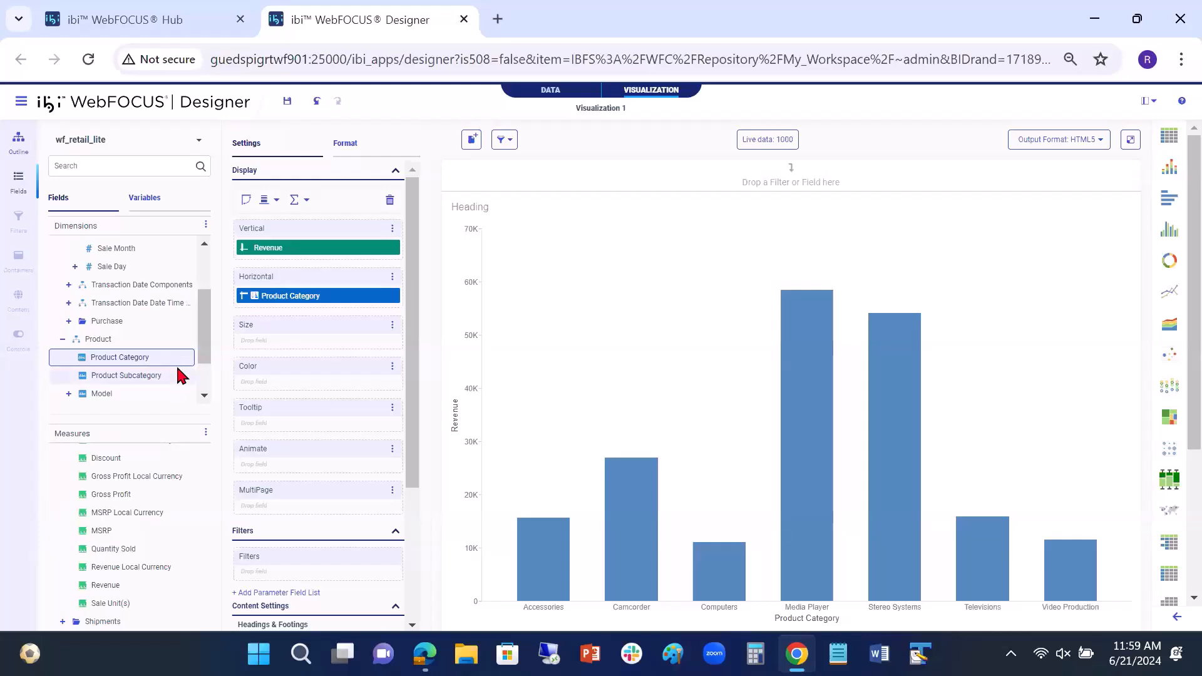
mouse_move(179, 376)
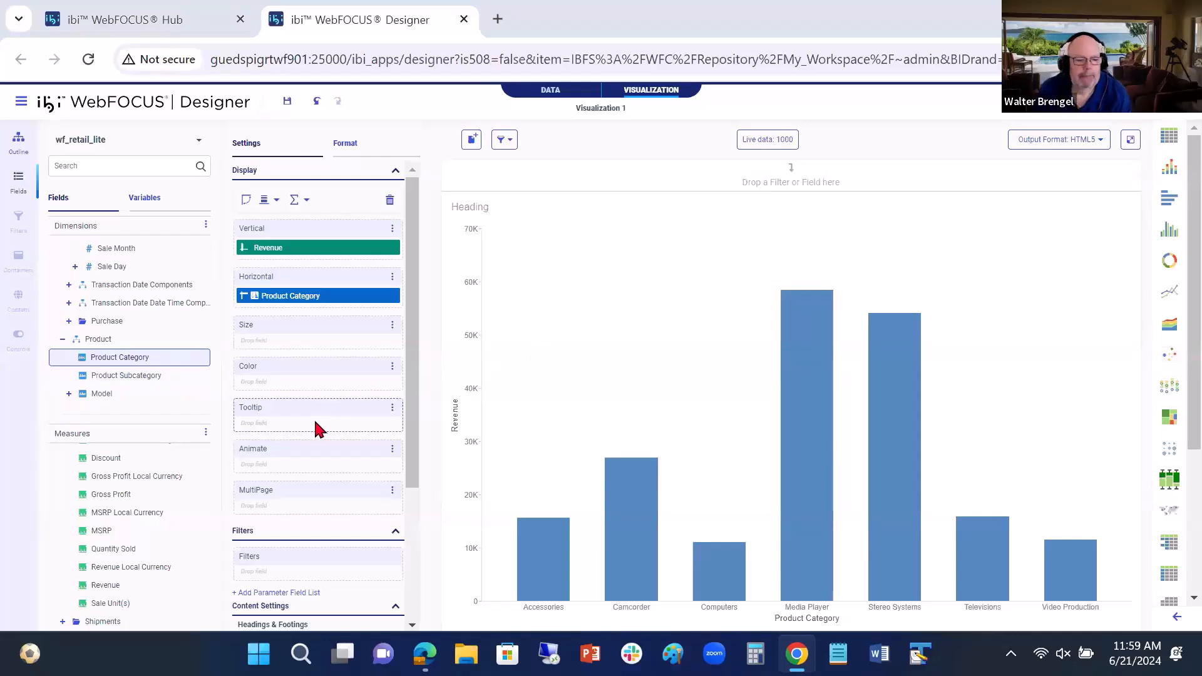
scroll(329, 451, "down", 3)
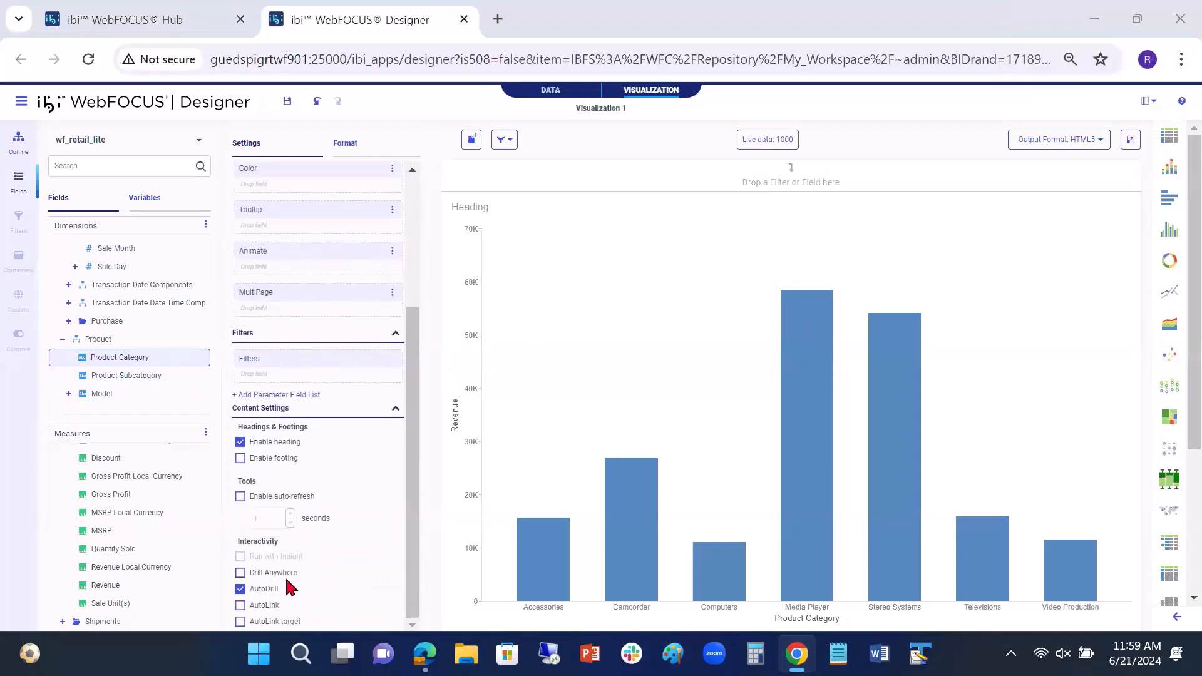
scroll(269, 595, "up", 3)
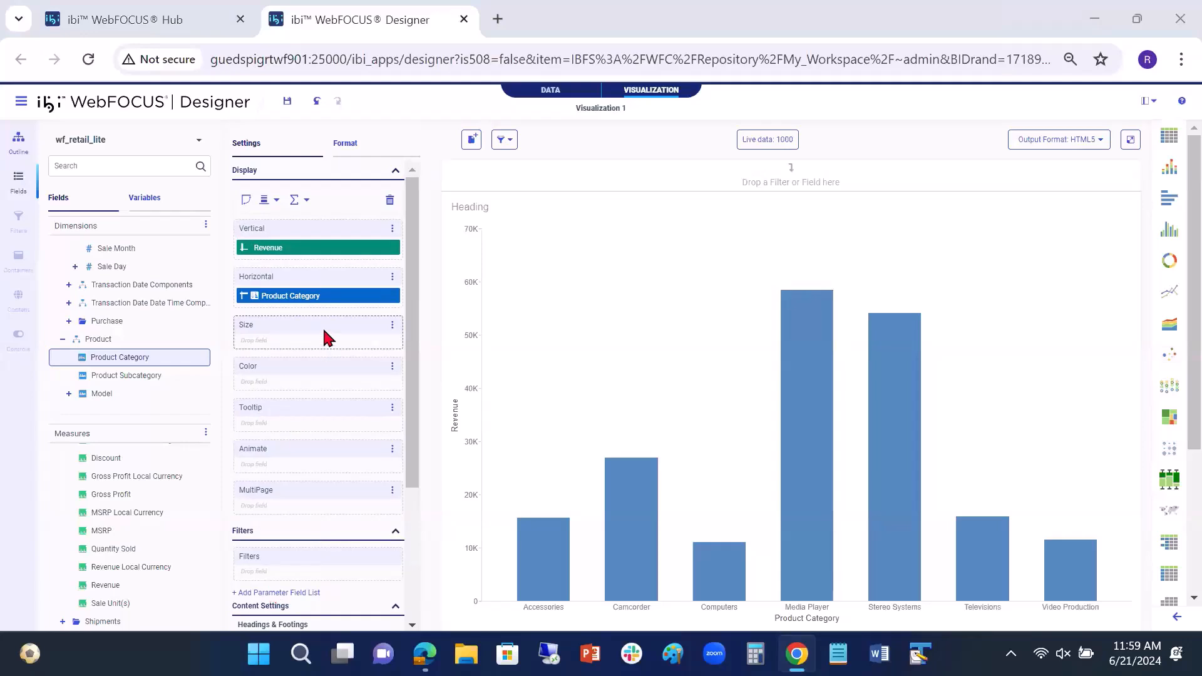
Step: Convert the chart to a tabular report and test its AutoDrill in a separate tab by drilling into Camcorder
left_click(1170, 542)
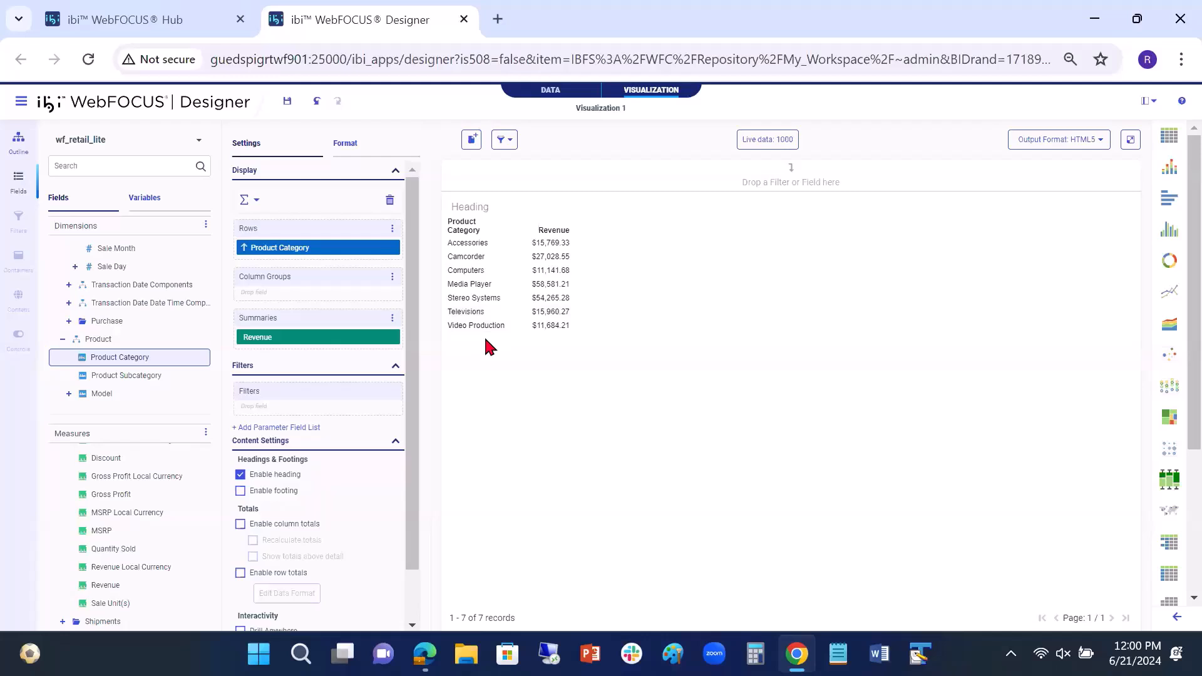
scroll(376, 470, "down", 1)
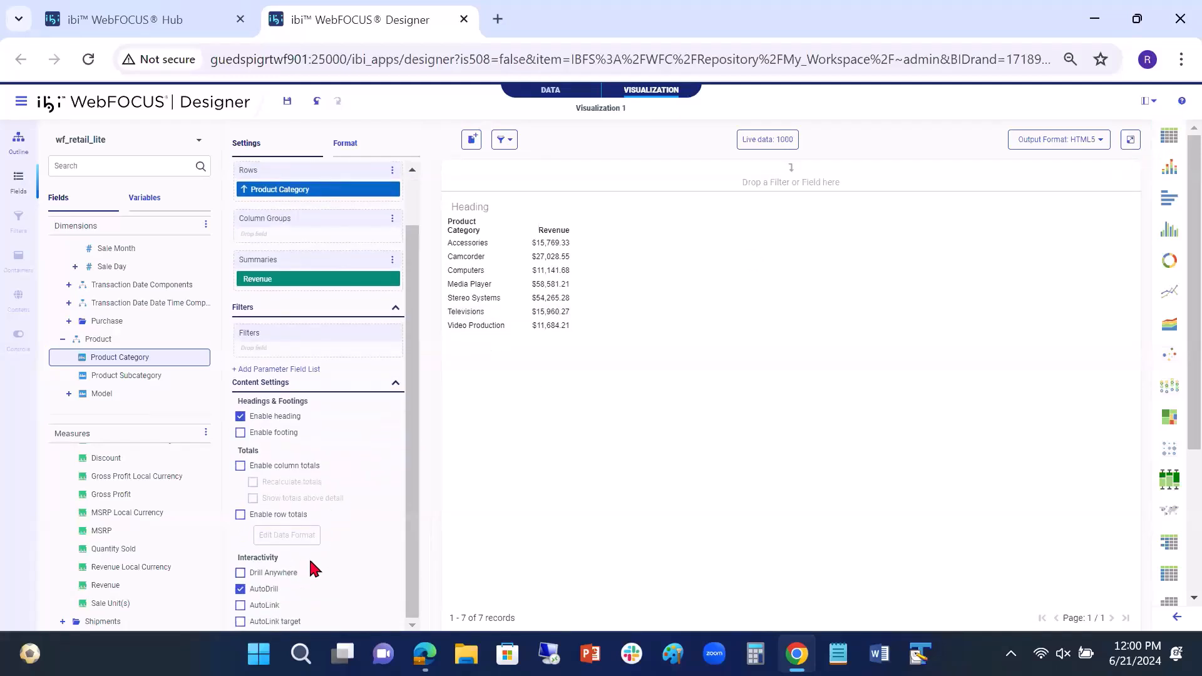
scroll(294, 584, "up", 1)
left_click(1130, 139)
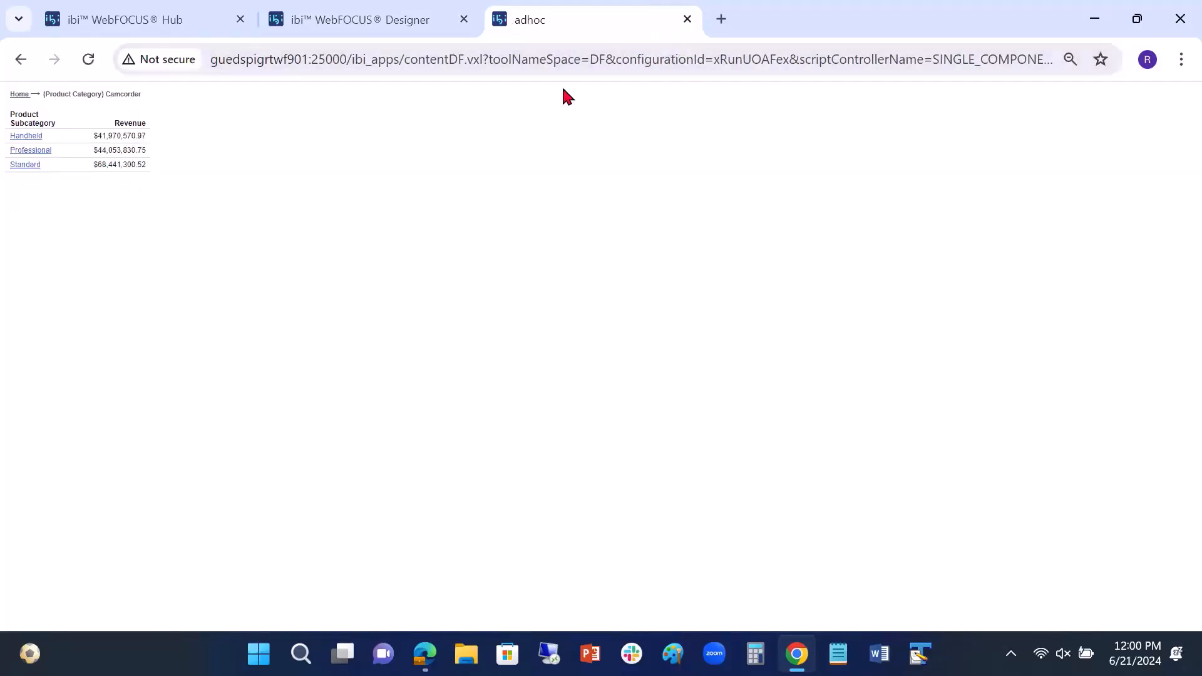
left_click(686, 18)
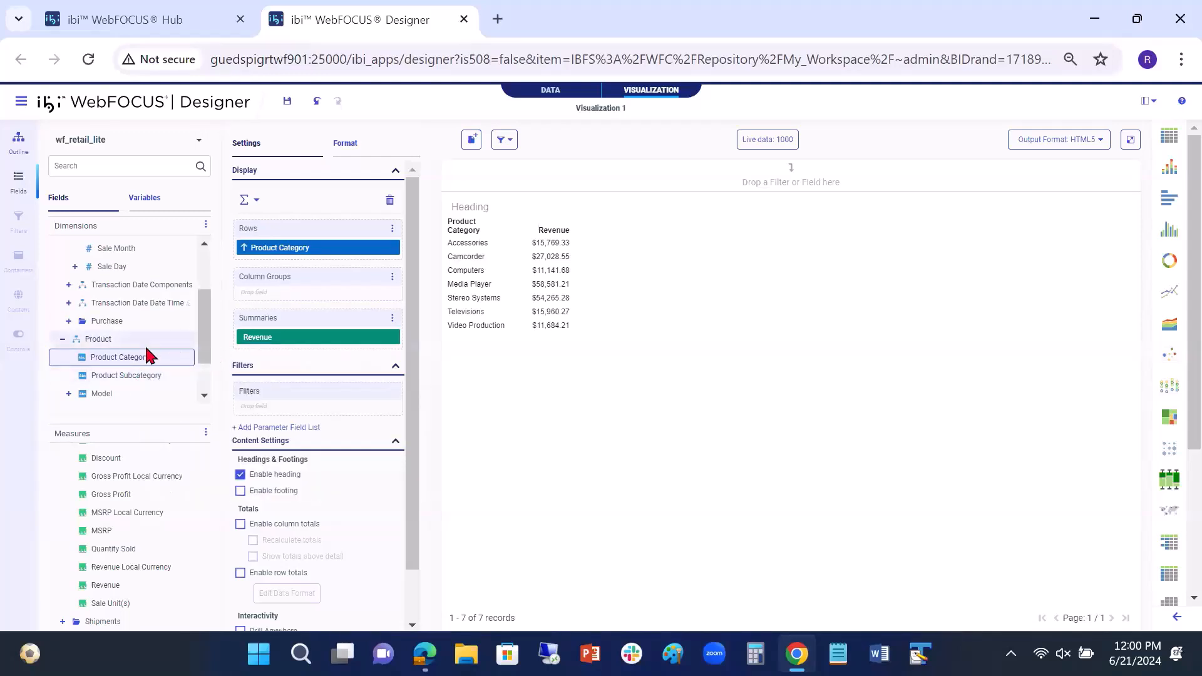
Step: Add Store Business Region from the Store dimension to the report rows below Product Category and run it in its own tab
scroll(145, 344, "down", 1)
left_click(62, 375)
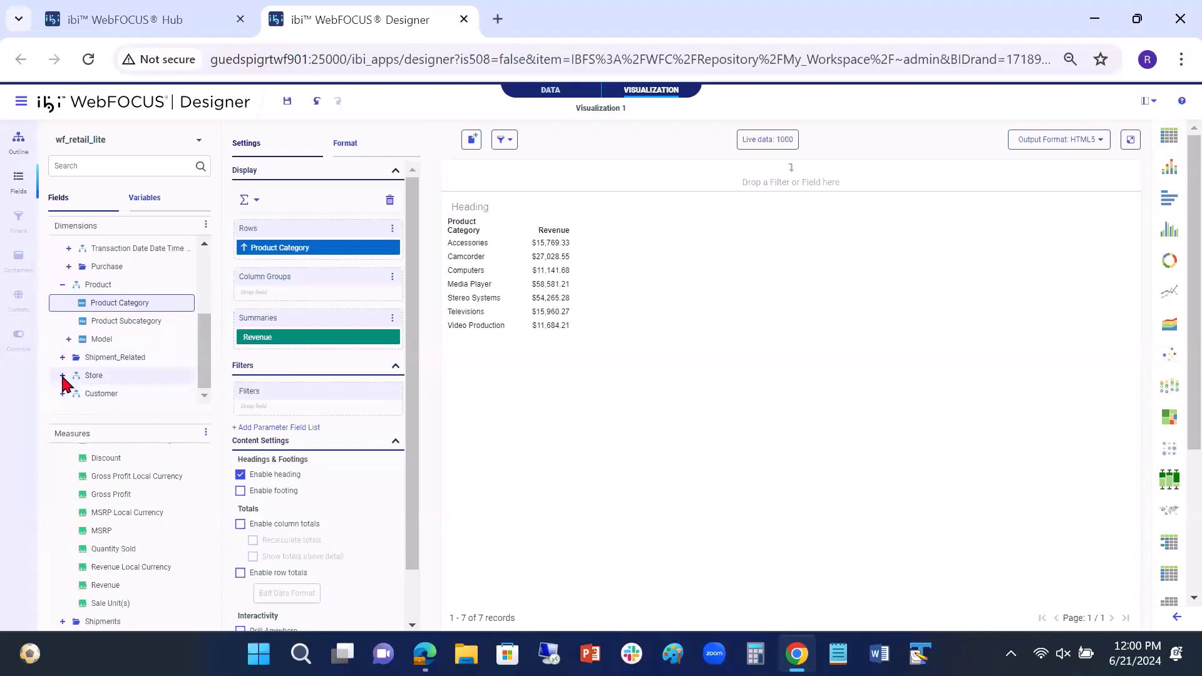
left_click_drag(115, 404, 277, 268)
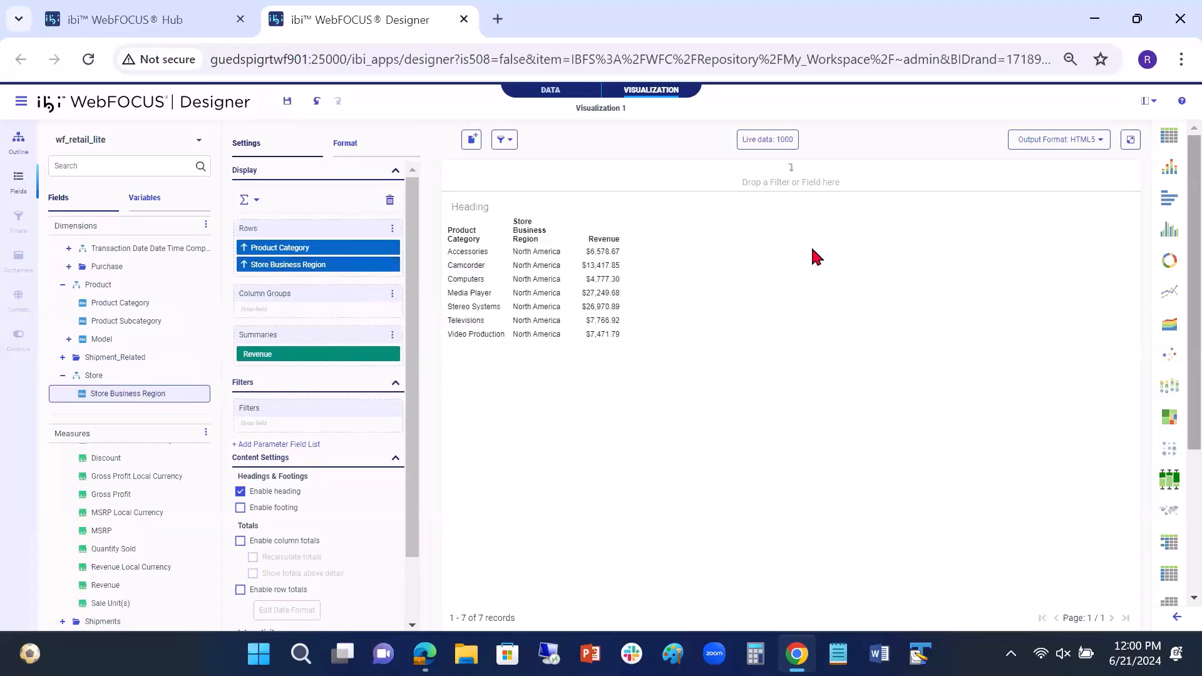
left_click(191, 364)
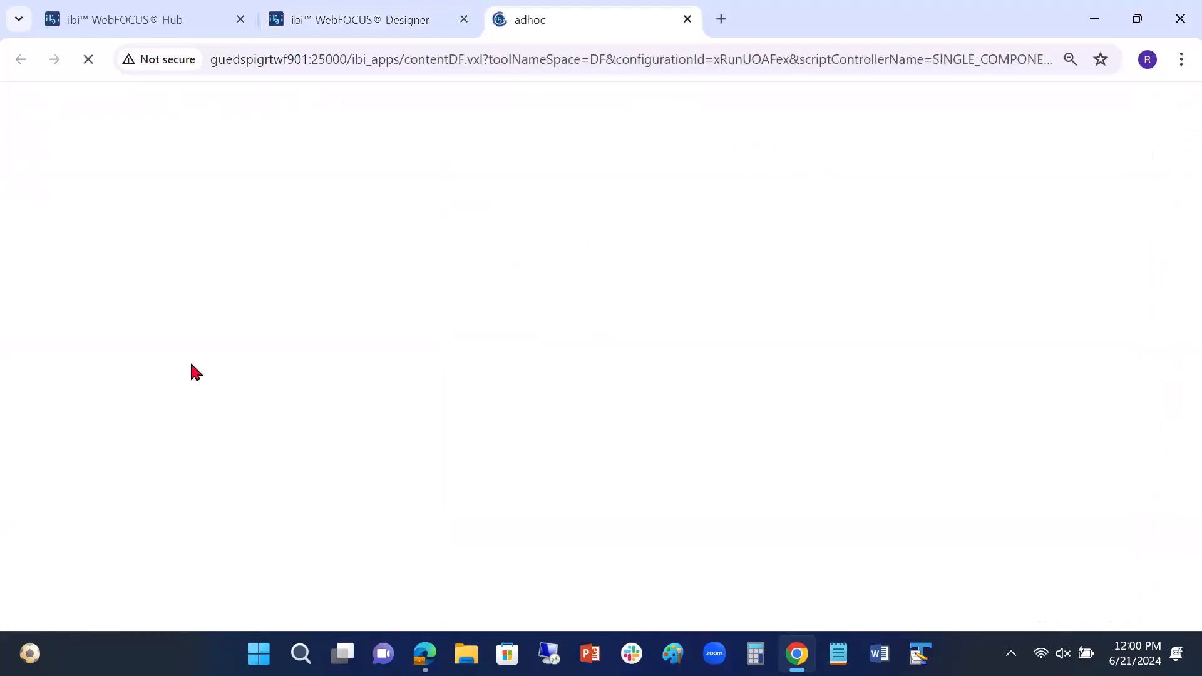
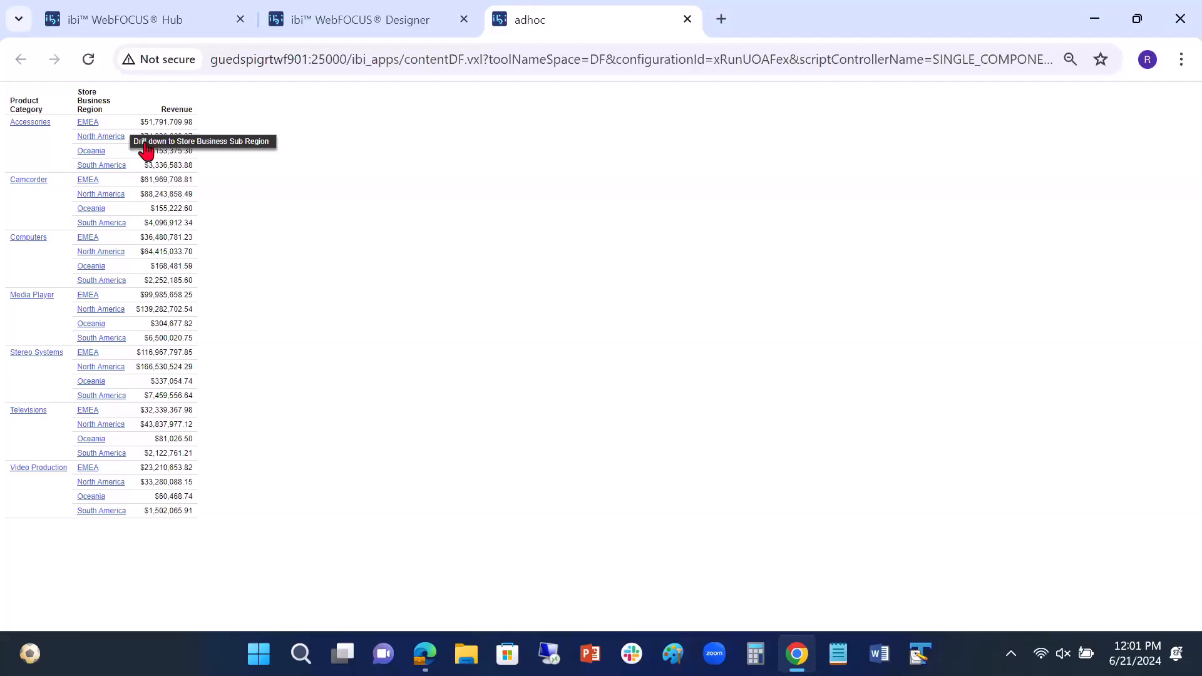
Step: Drill the report down into North America and into Accessories, and close the output tab
left_click(143, 143)
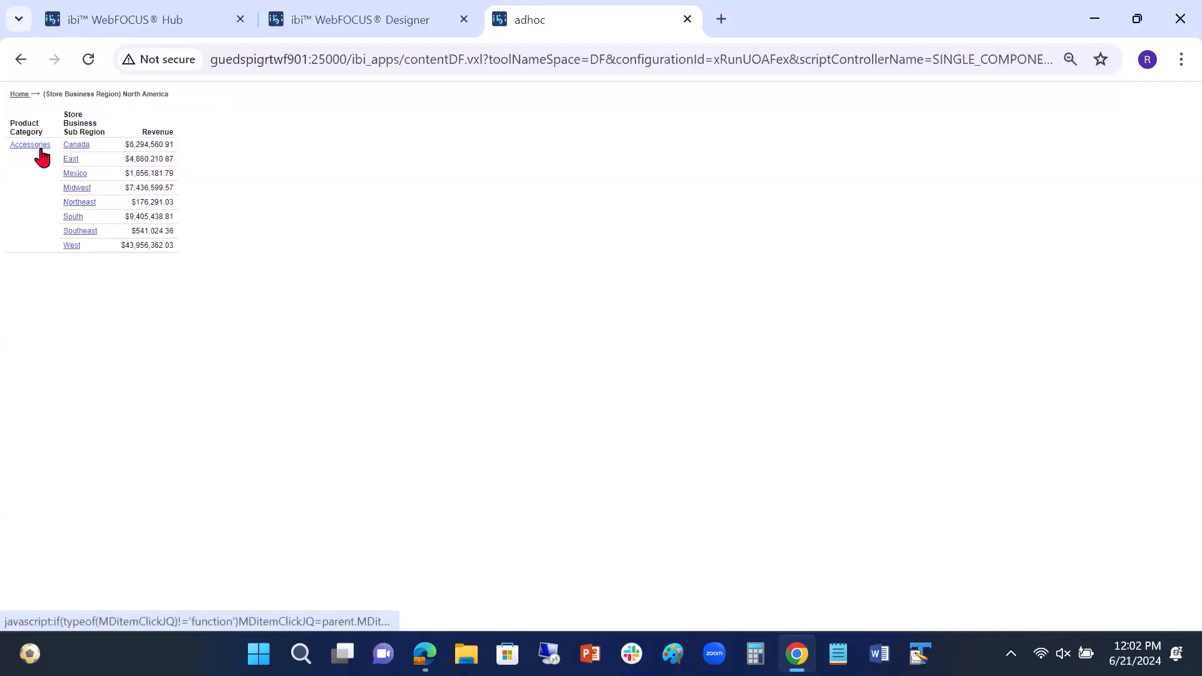
mouse_move(41, 152)
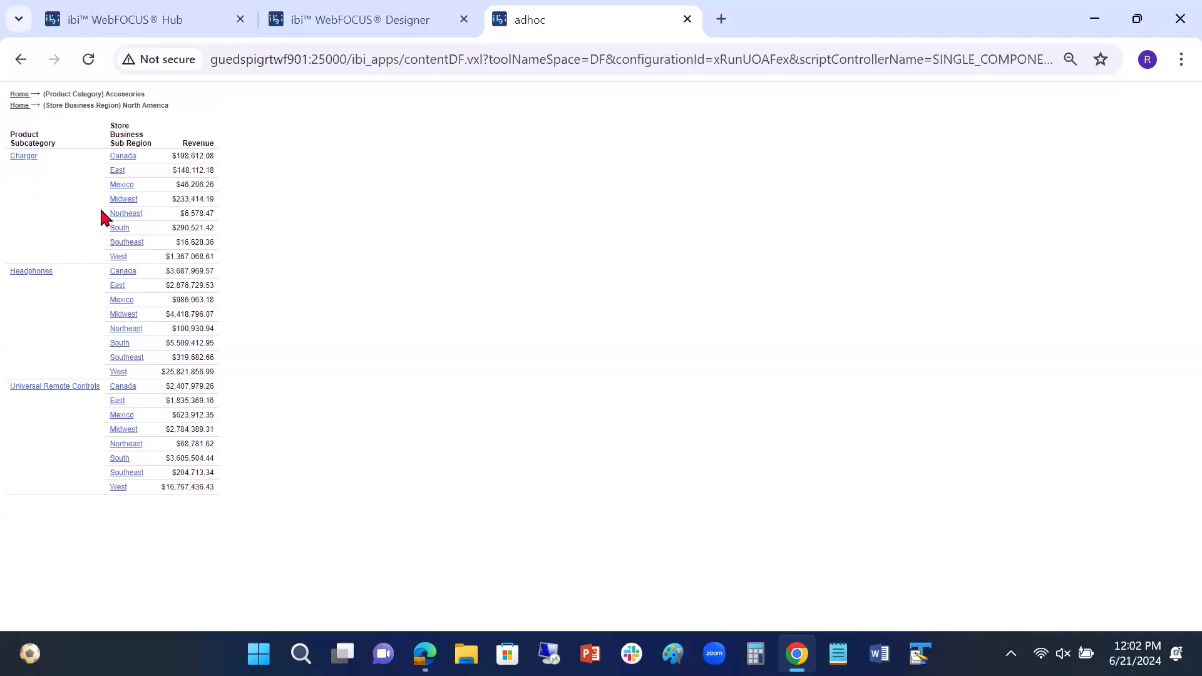
left_click(688, 20)
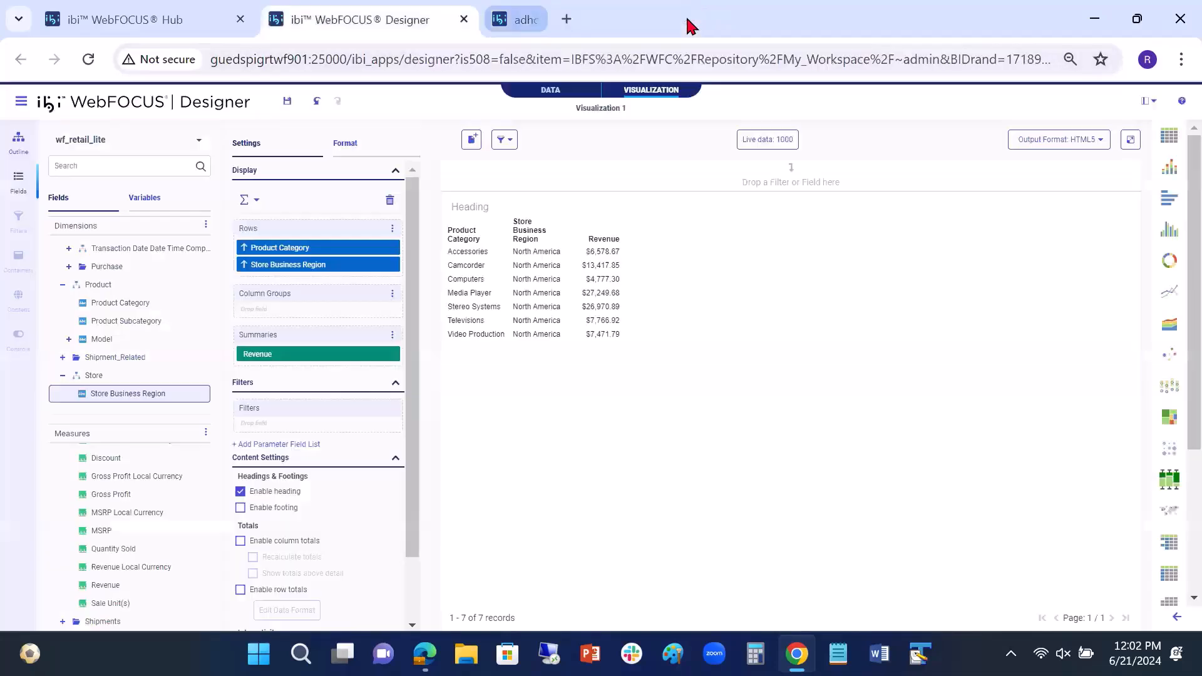
Step: Remove Store Business Region and convert the report to a bar chart with Product Category horizontally and Revenue on a blended axis
left_click(396, 265)
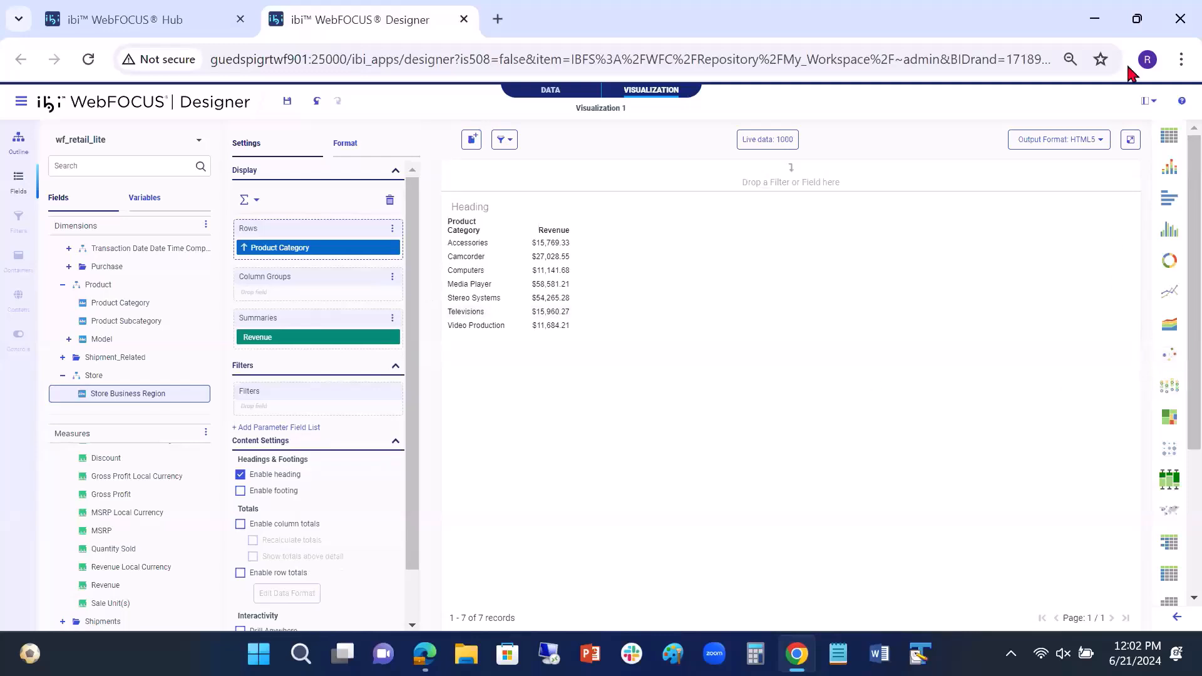
left_click(1171, 168)
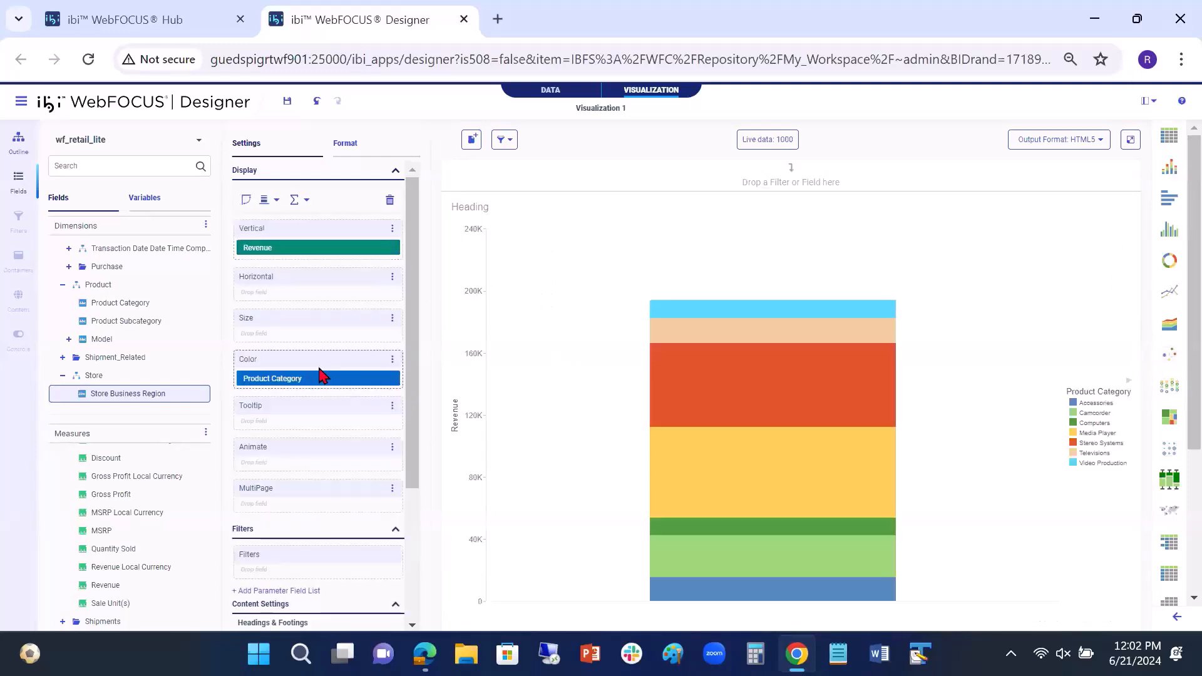
left_click_drag(313, 383, 319, 302)
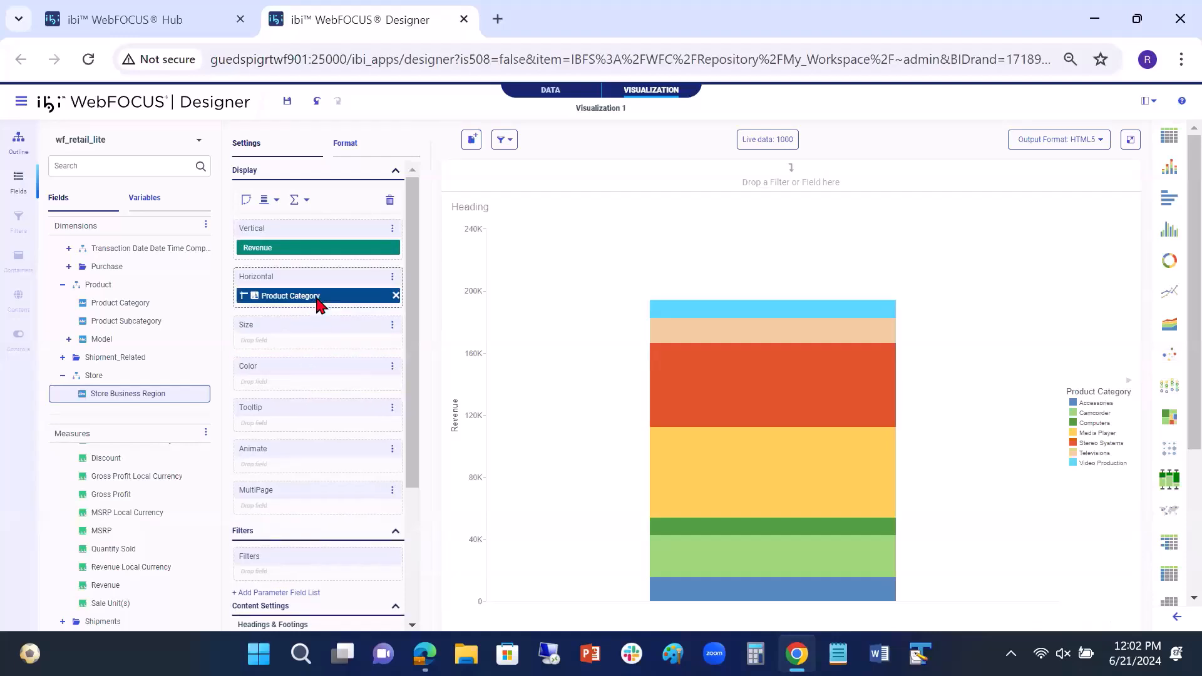
left_click(392, 229)
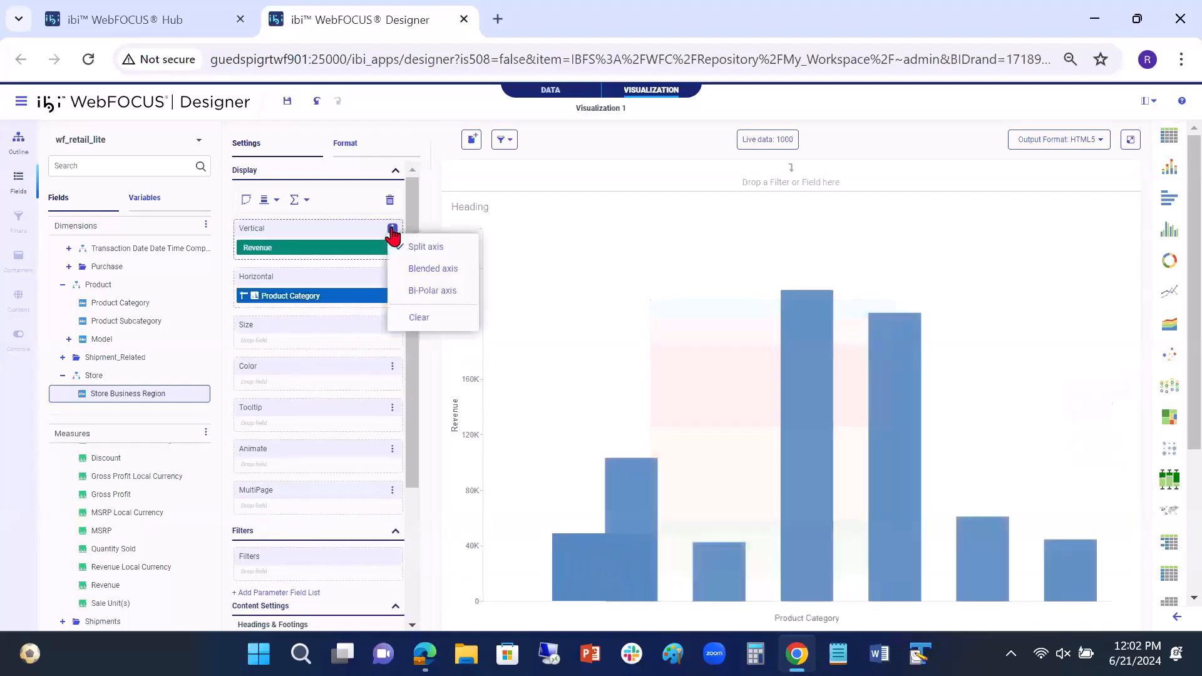
left_click(417, 269)
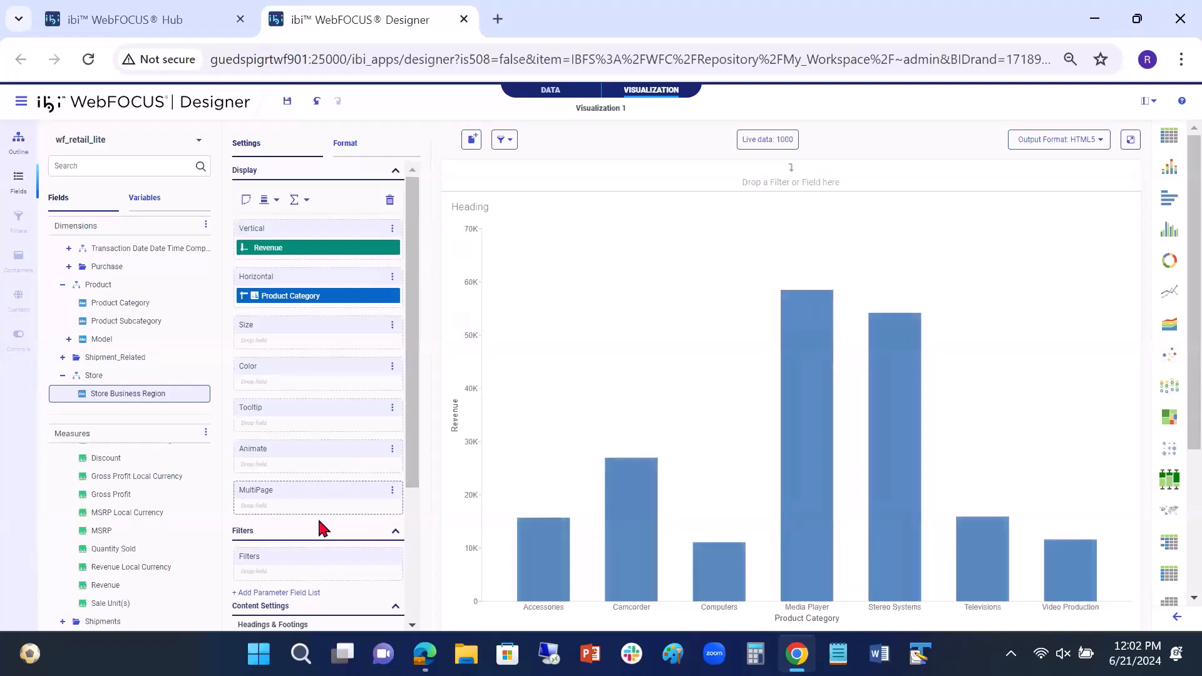
Step: Color the revenue chart by Store Business Region and run it in its own tab
scroll(292, 491, "down", 3)
scroll(302, 597, "up", 3)
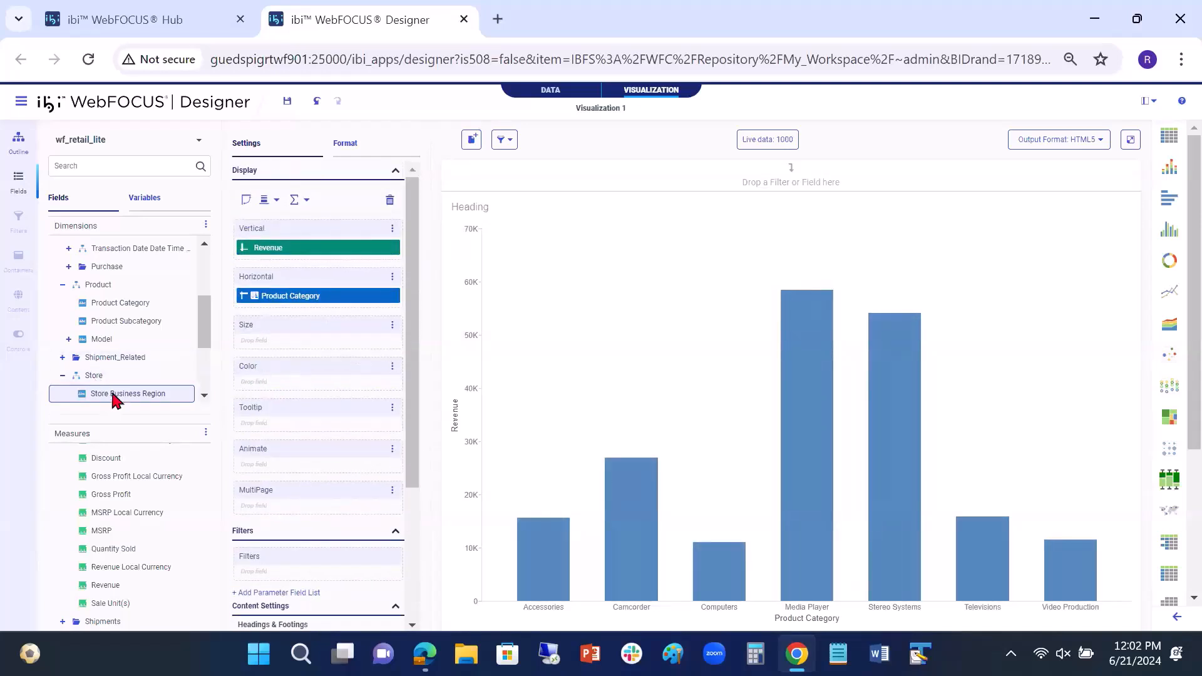
left_click_drag(115, 397, 263, 392)
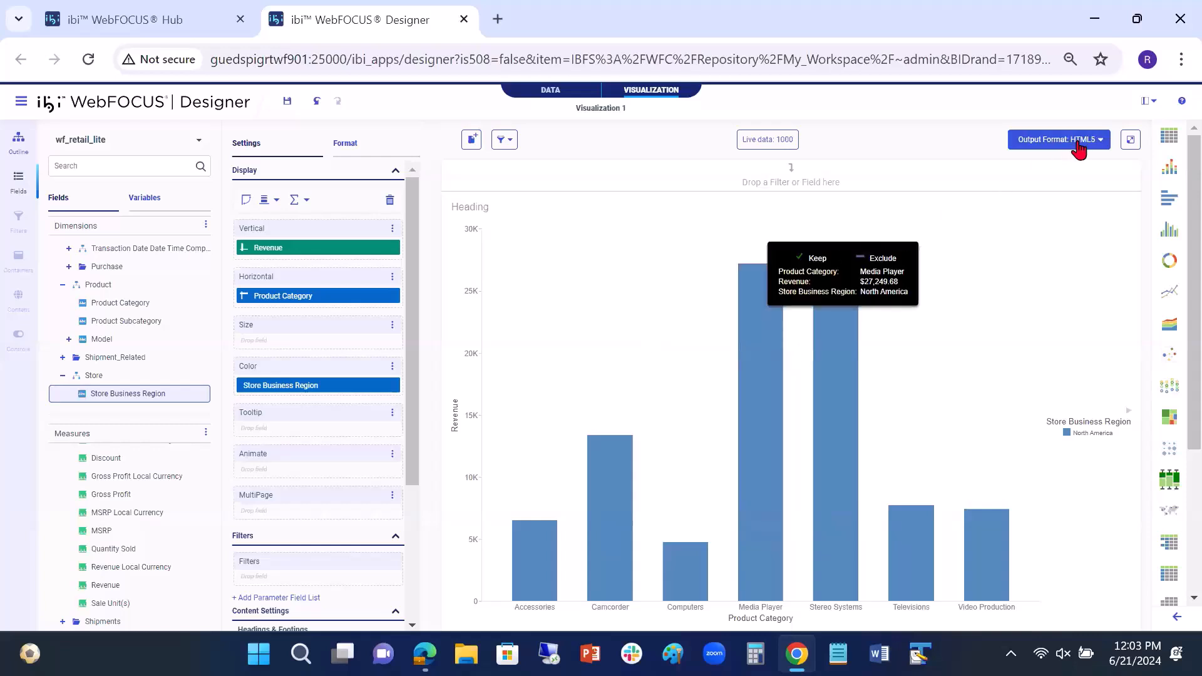
left_click(1130, 139)
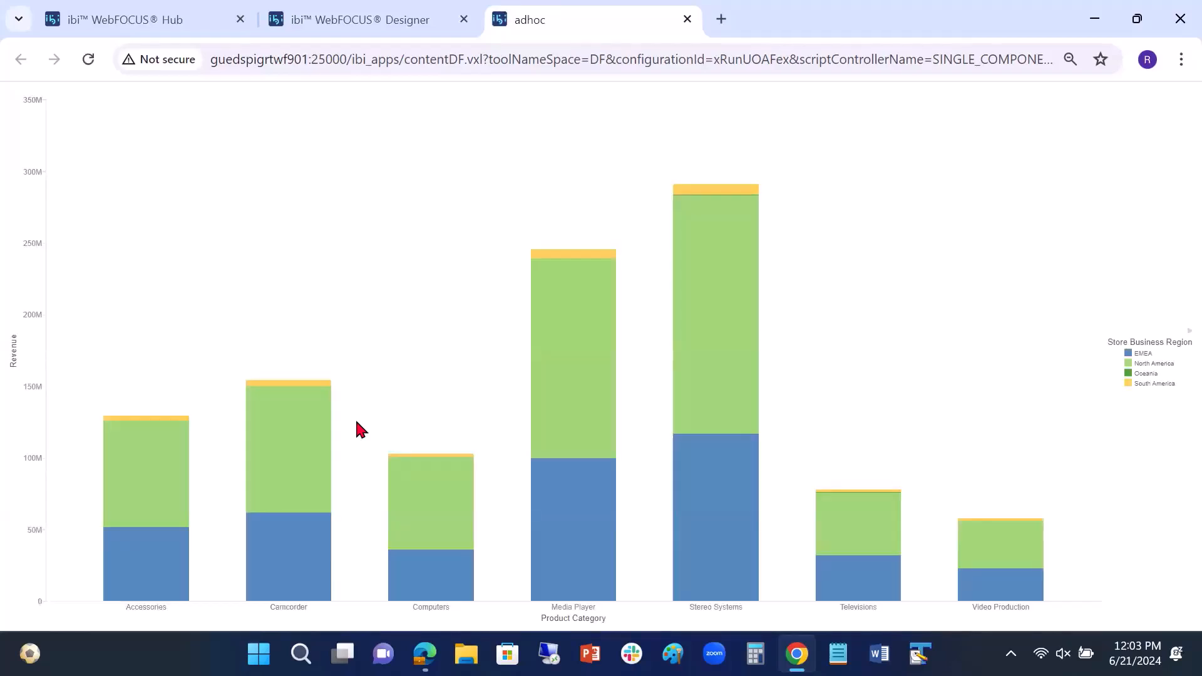
Step: Drill the North America segment of the Stereo Systems bar down to Store Business Sub Region
mouse_move(695, 275)
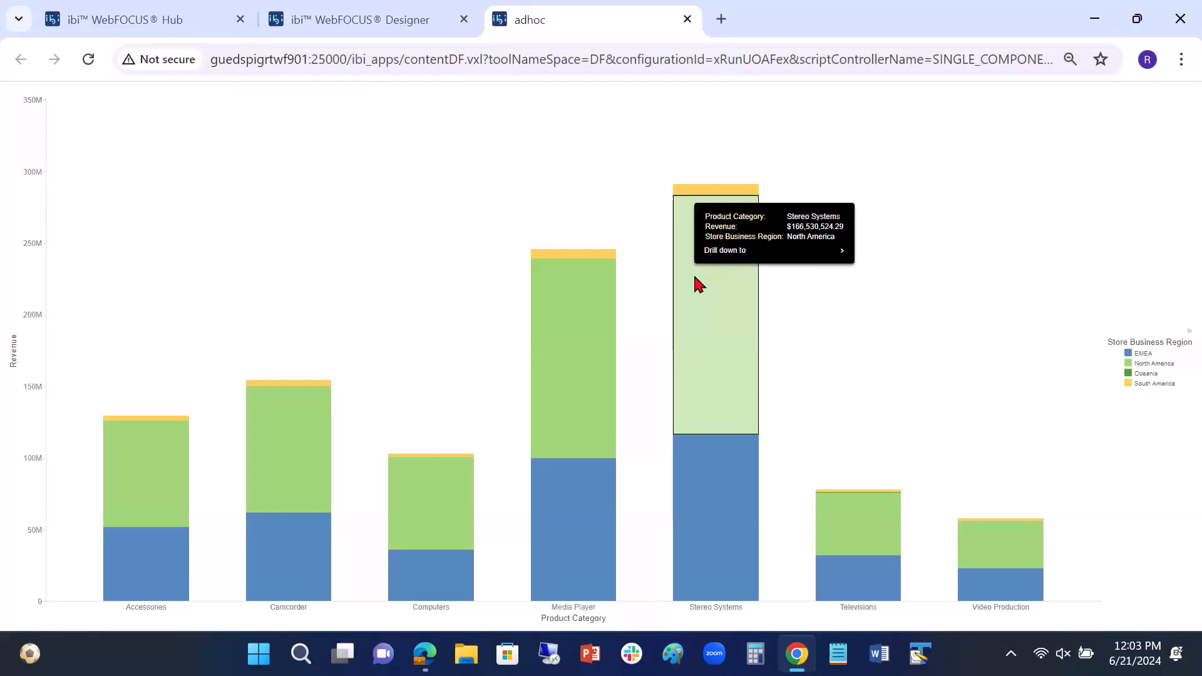
left_click(727, 252)
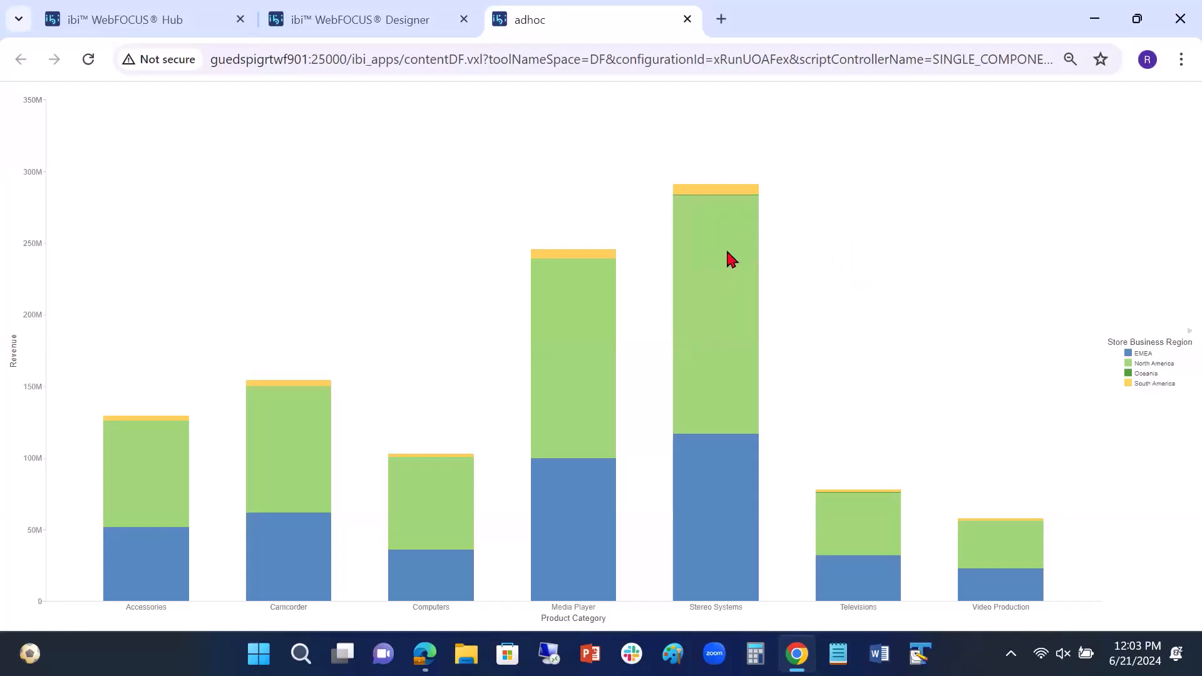
mouse_move(745, 236)
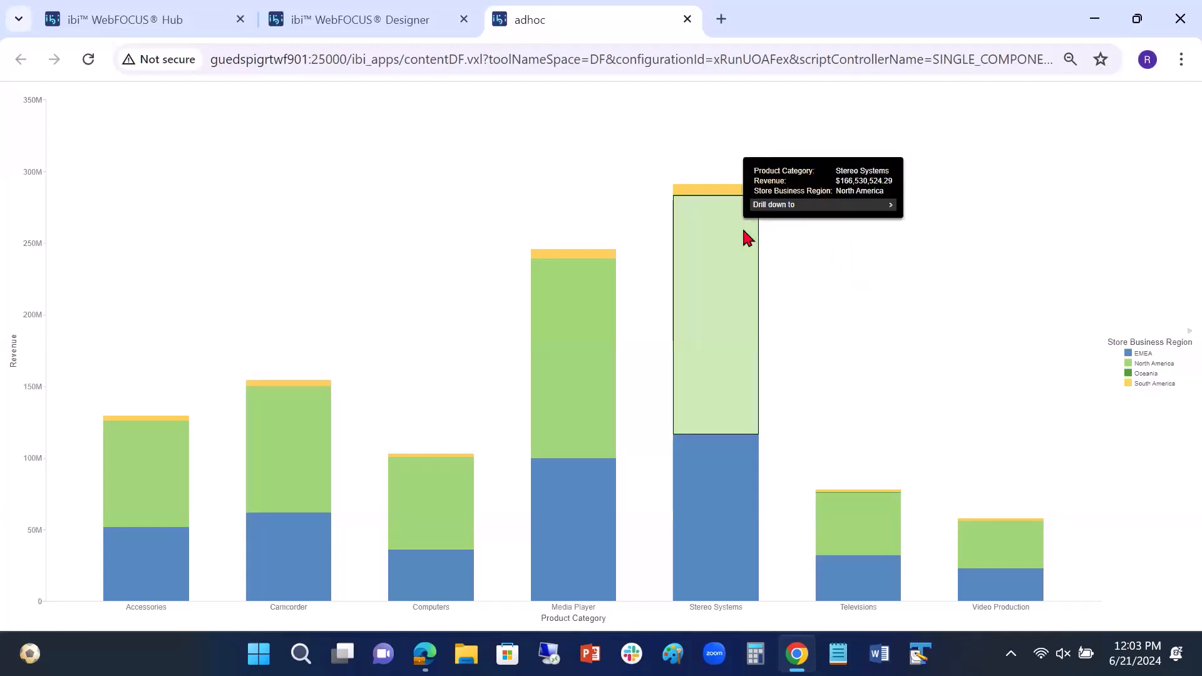
mouse_move(780, 205)
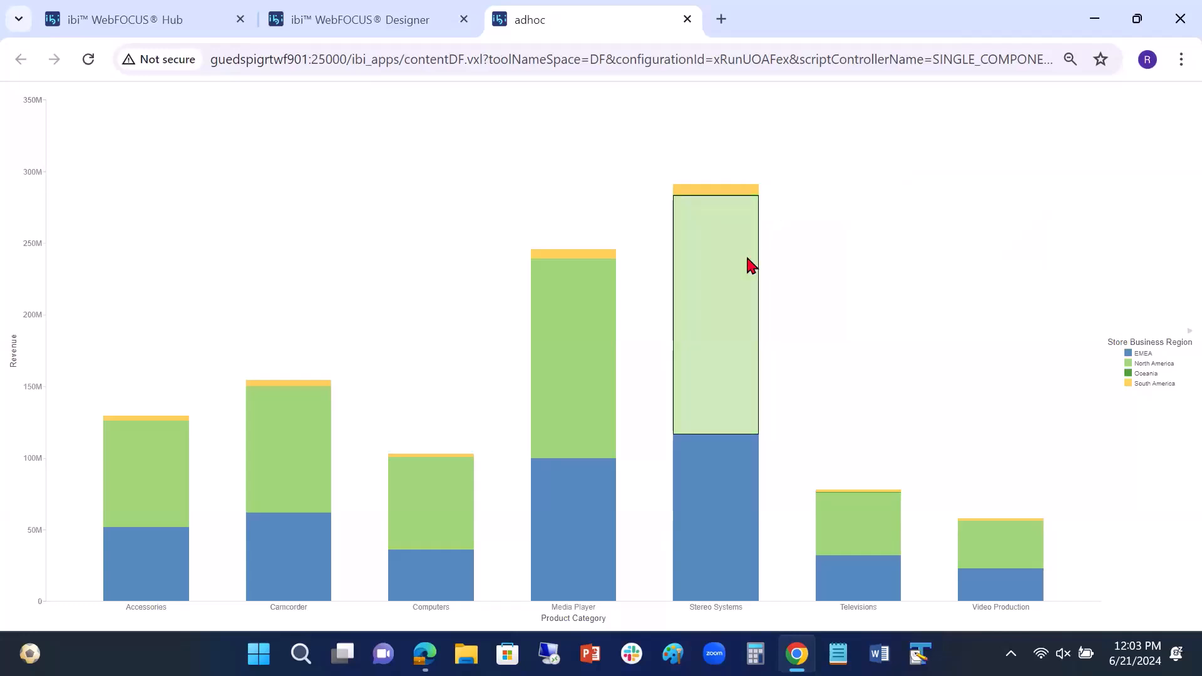
mouse_move(749, 263)
mouse_move(805, 243)
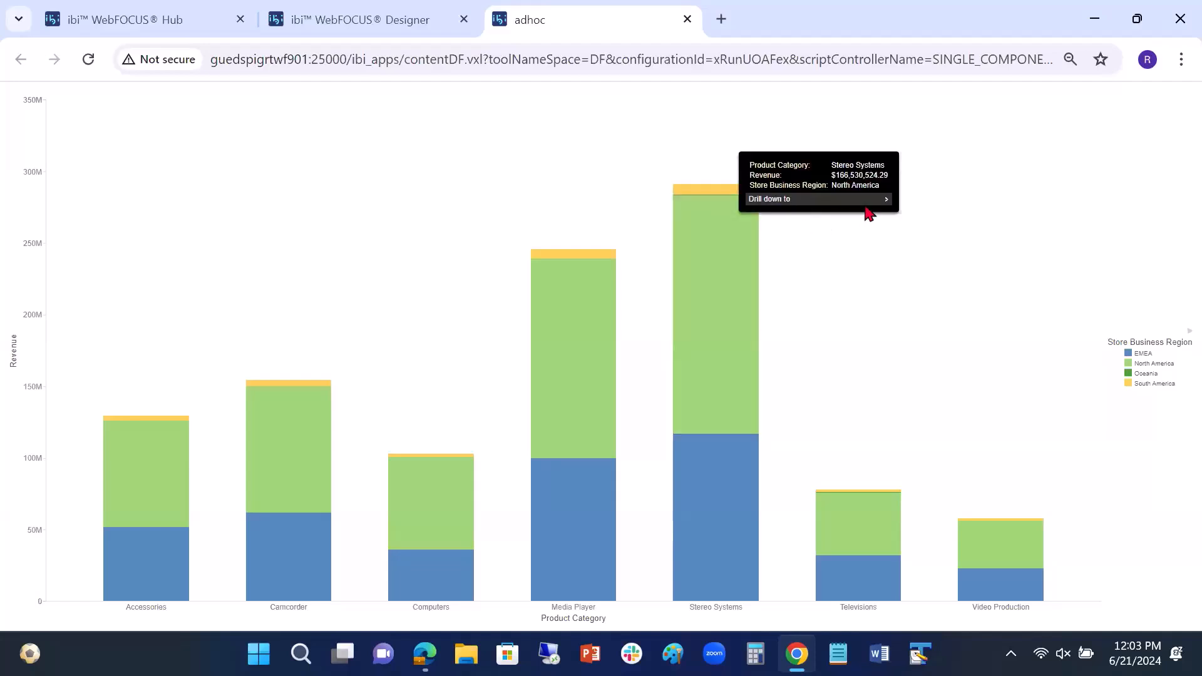
mouse_move(872, 207)
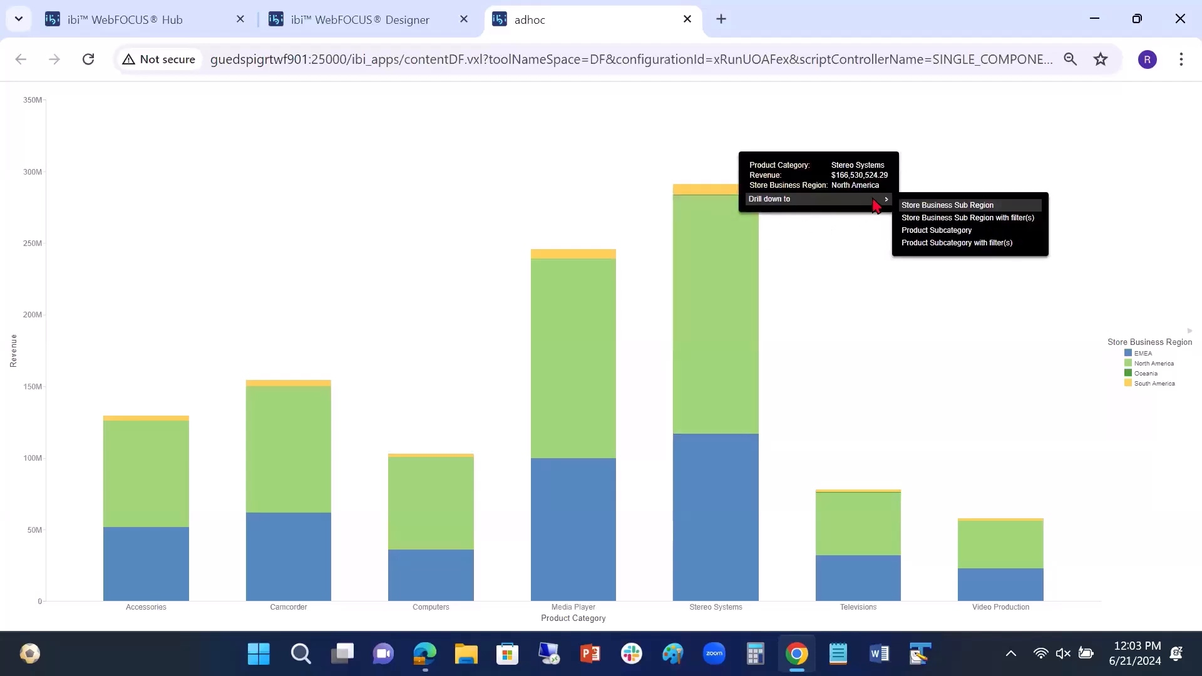
left_click(936, 206)
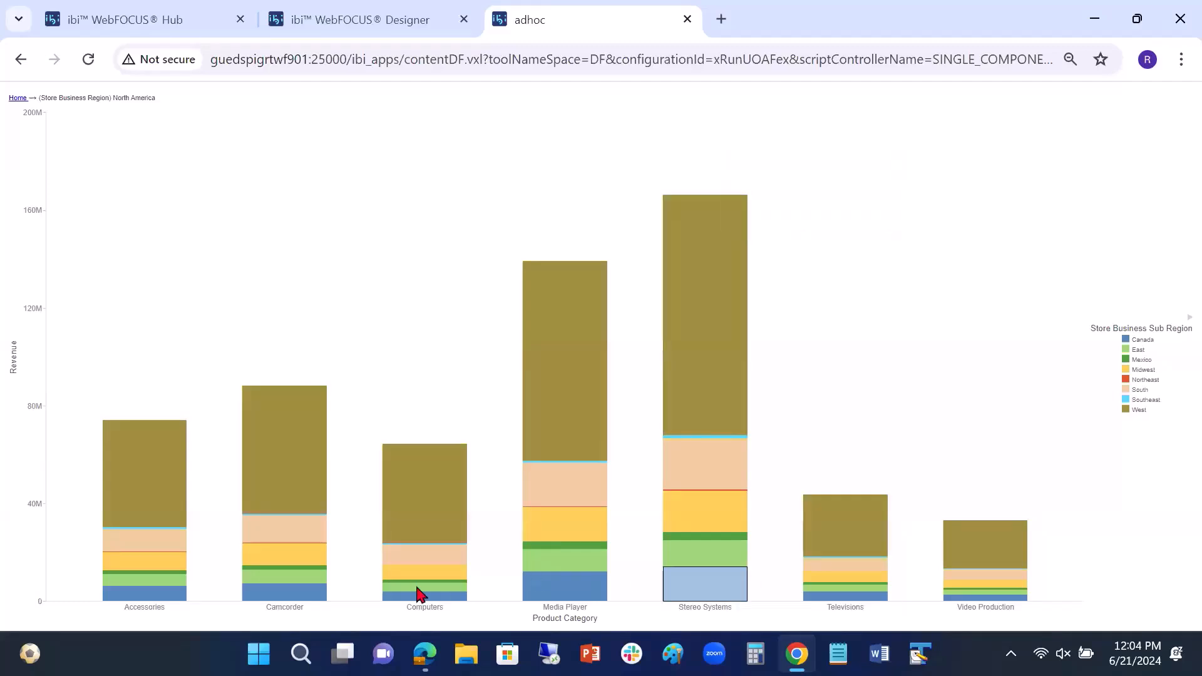
Step: Reset the drilled chart from the West segment of the Stereo Systems bar
mouse_move(732, 286)
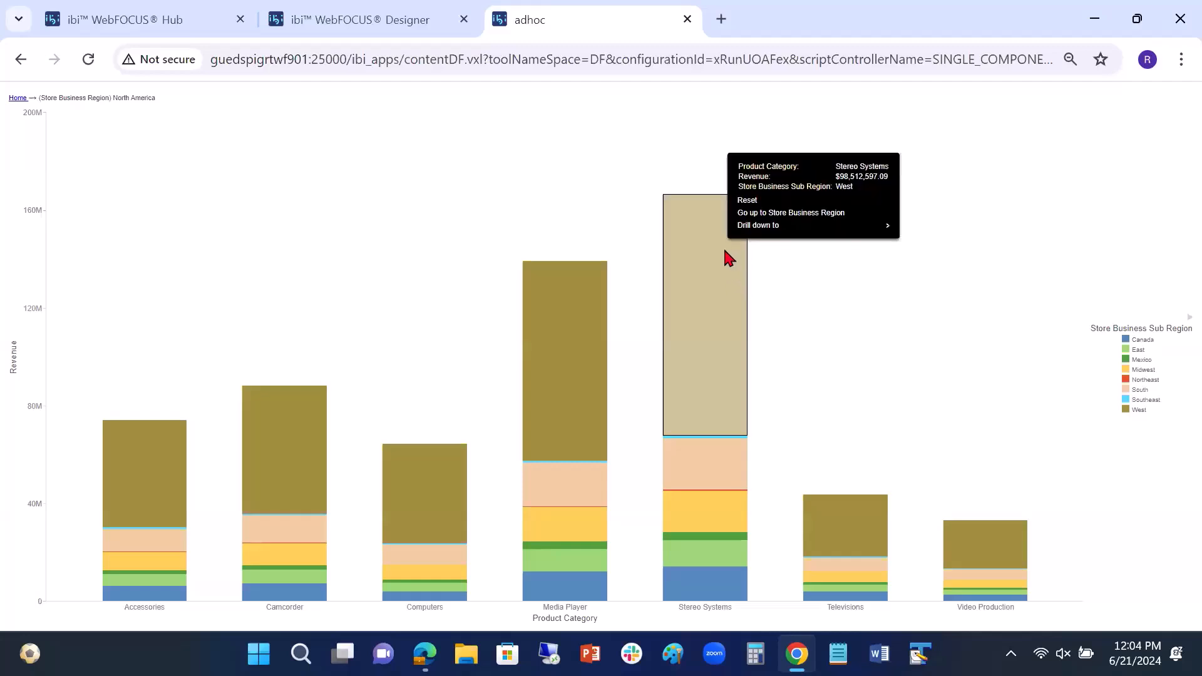
left_click(748, 202)
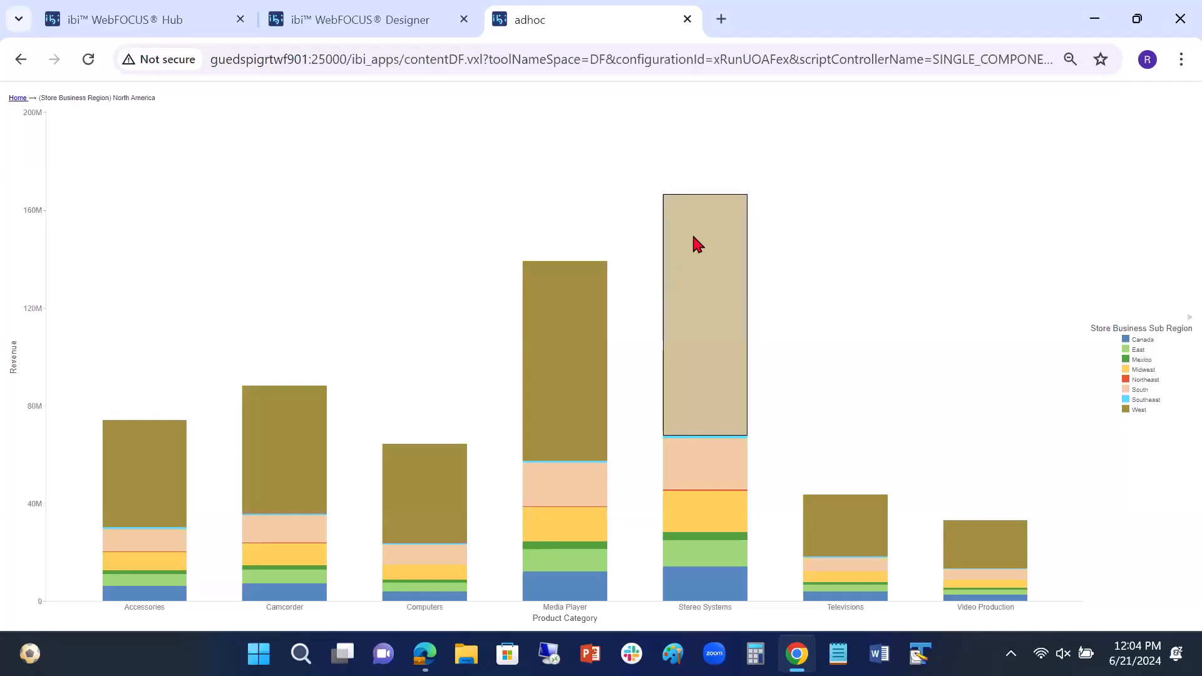
left_click(714, 185)
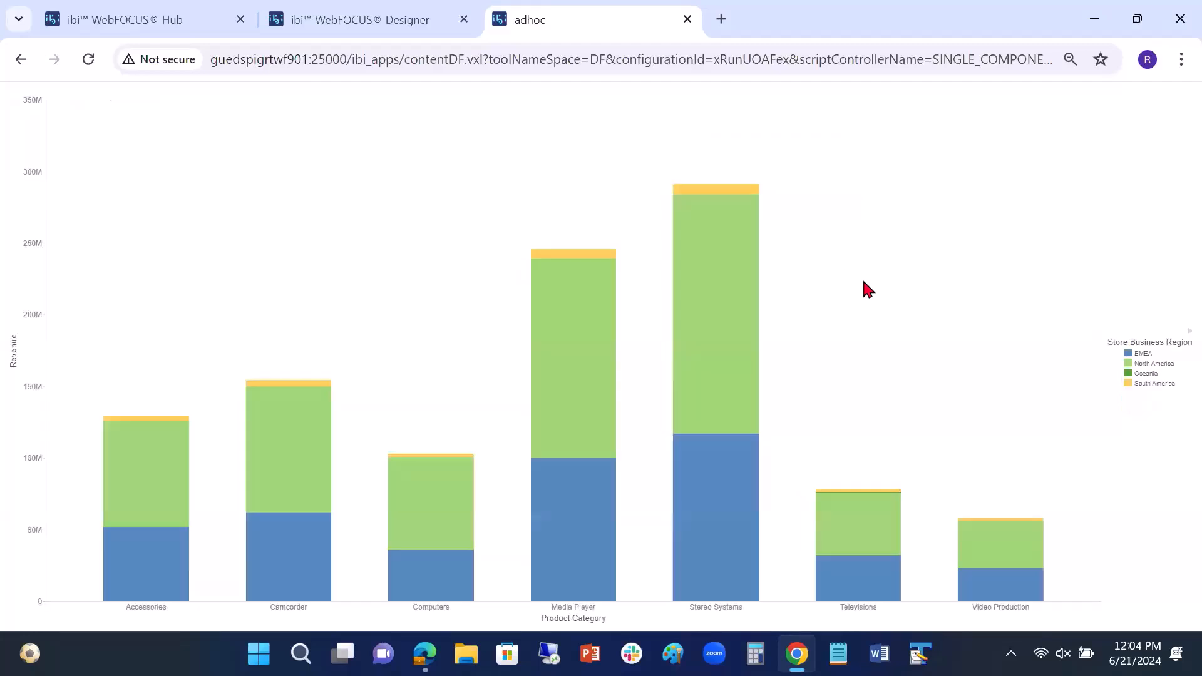
Step: Drill the Stereo Systems North America segment down to Store Business Sub Region with filter(s), and close the output tab
mouse_move(722, 239)
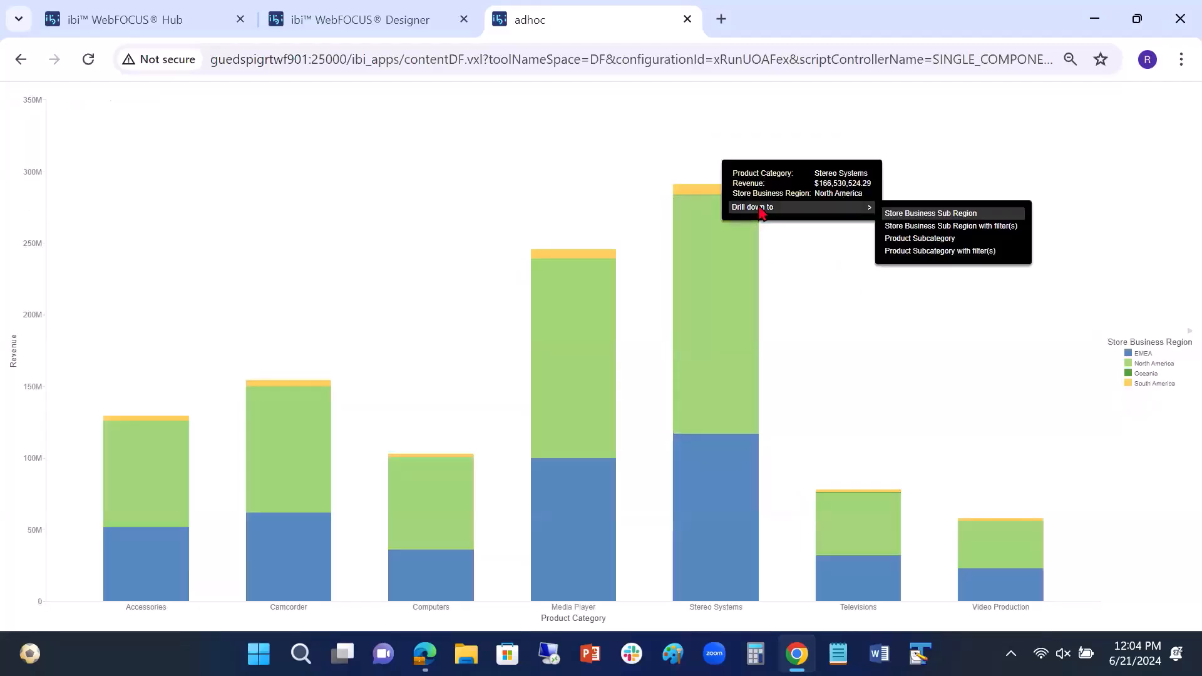
left_click(949, 229)
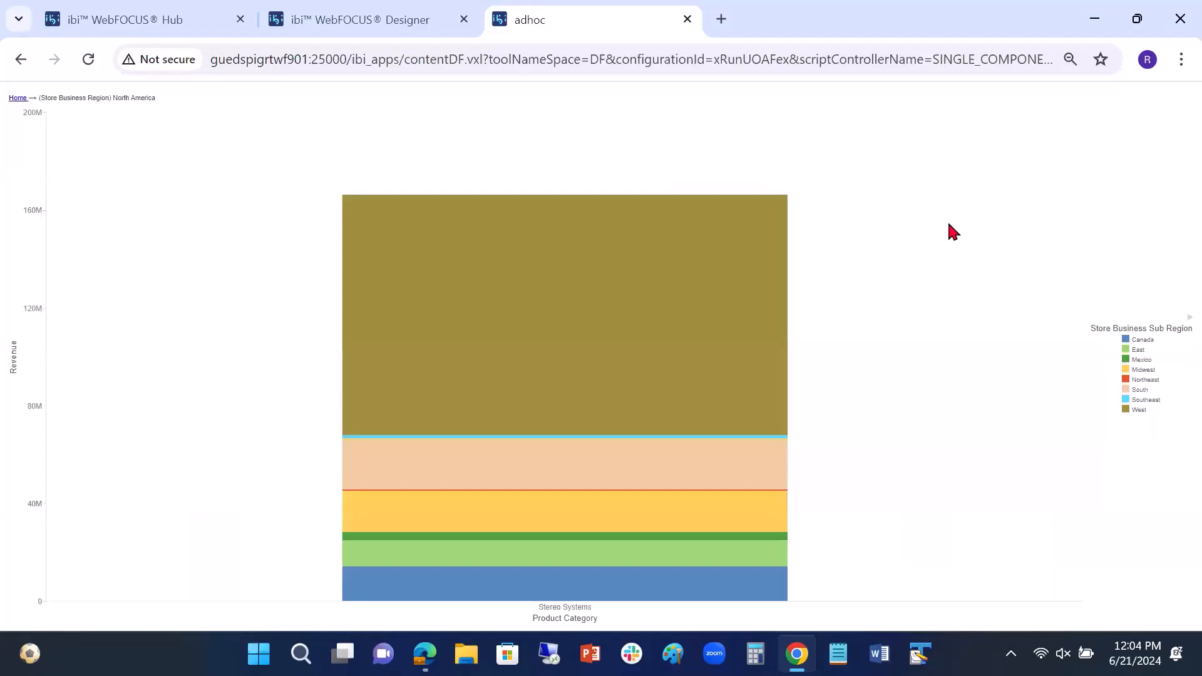
mouse_move(749, 355)
left_click(687, 20)
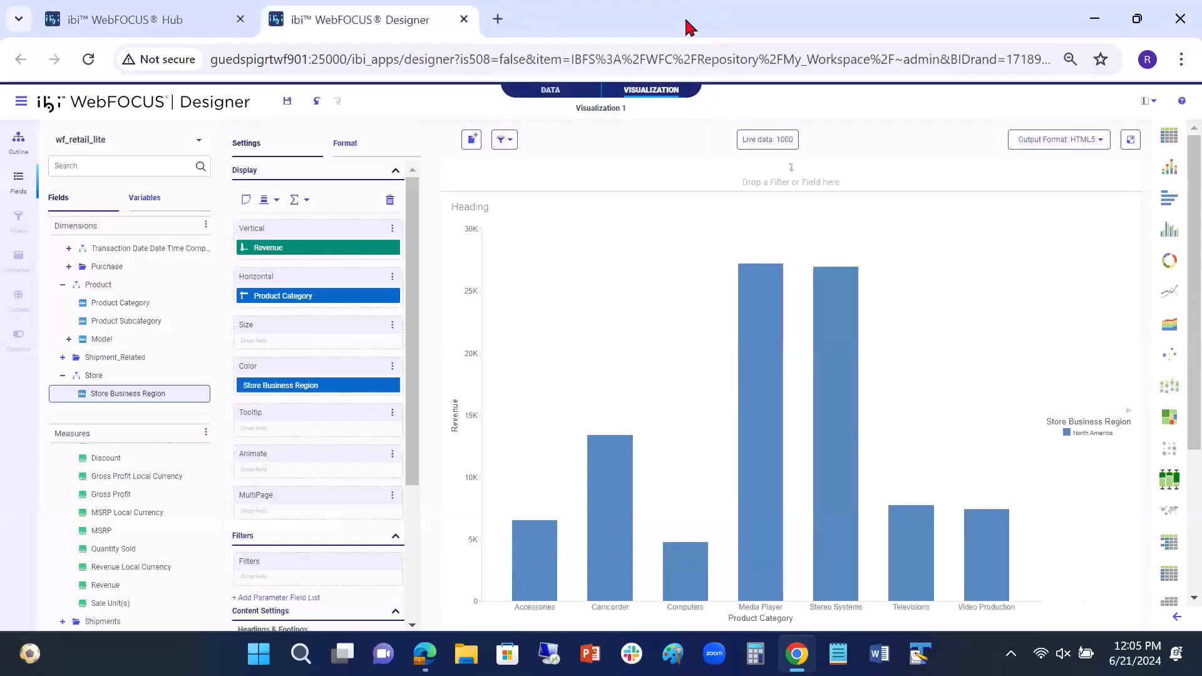
Step: Remove Store Business Region from the chart's color and enable Drill Anywhere in place of AutoDrill
left_click(400, 391)
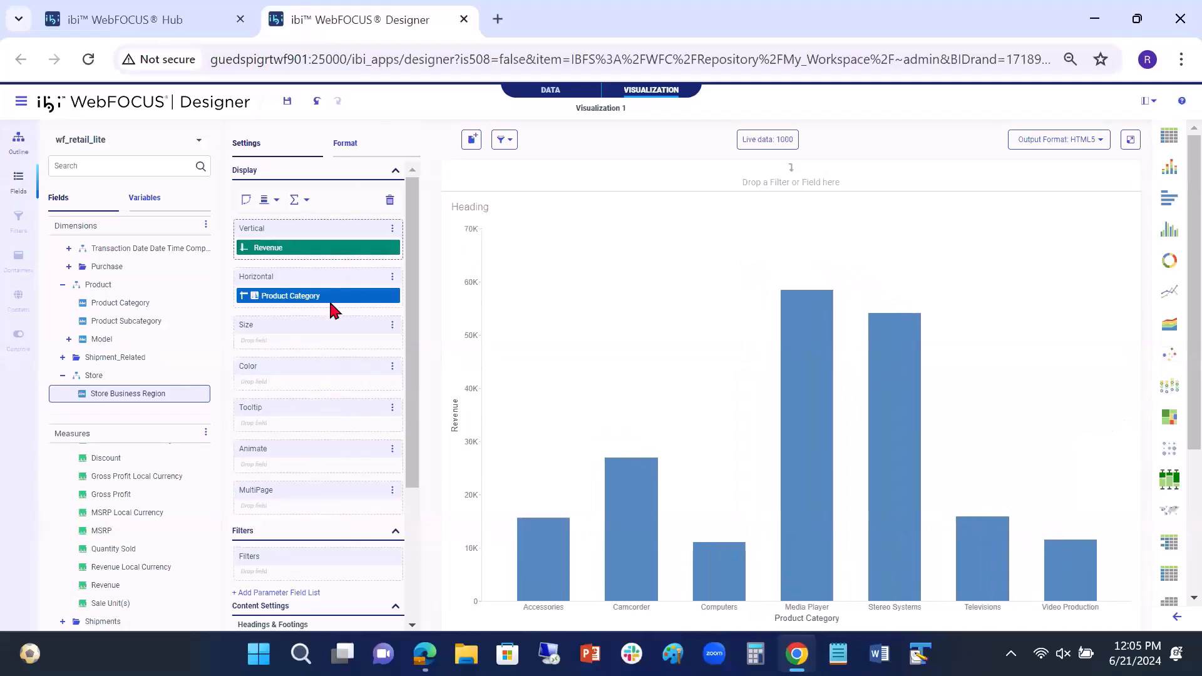
scroll(328, 303, "down", 3)
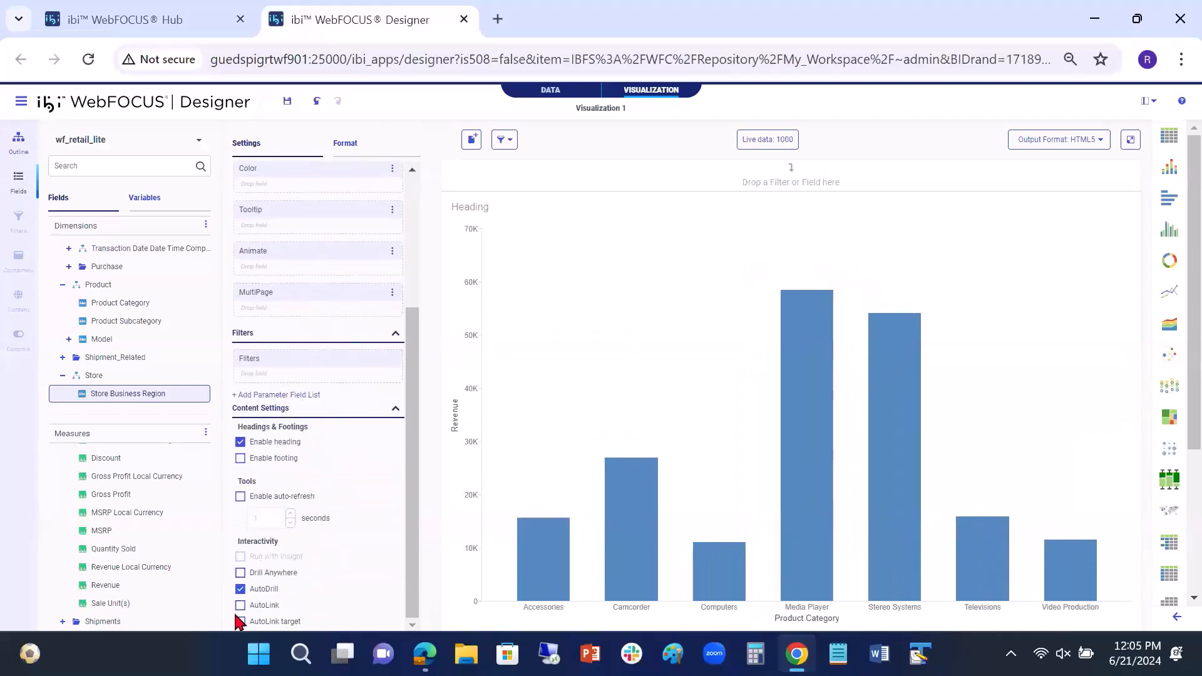
left_click(241, 589)
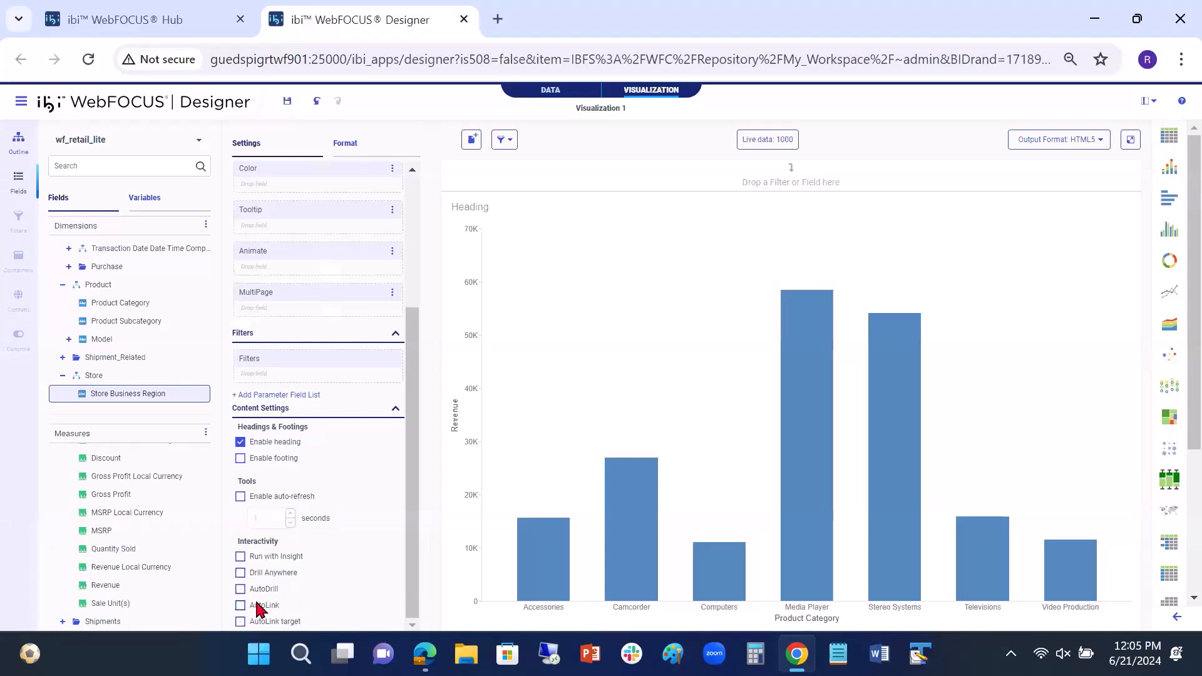
left_click(241, 589)
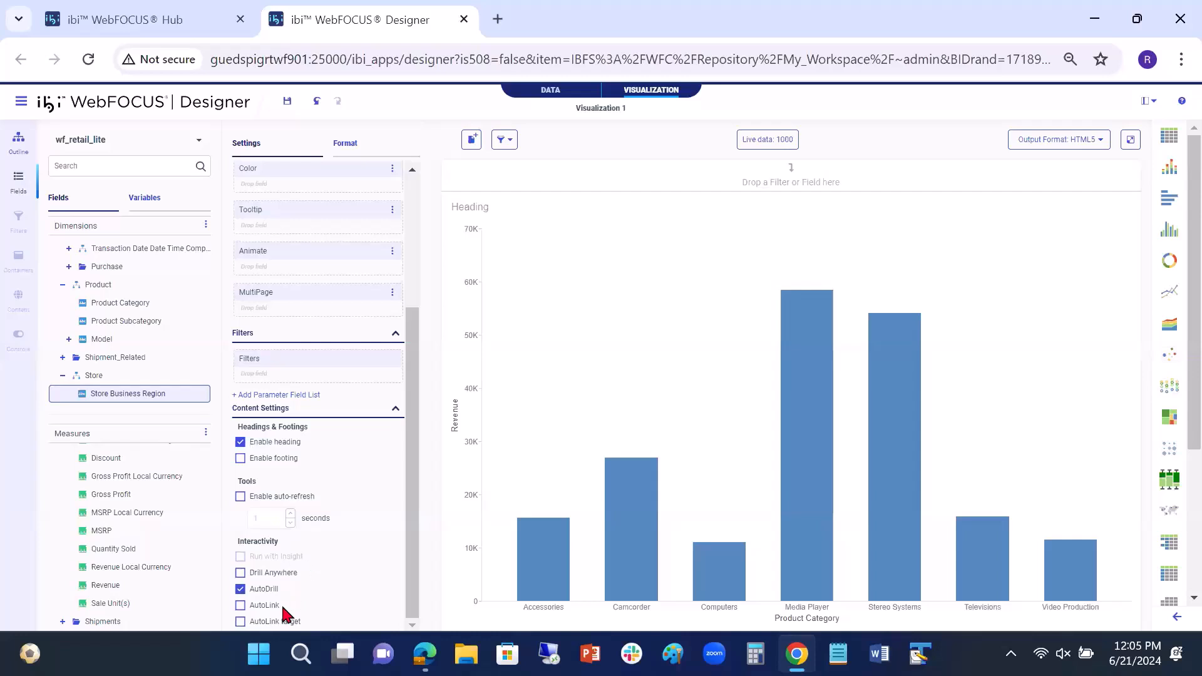
left_click(241, 572)
Step: Run the bar chart in its own output tab and examine the drill targets offered for the Media Player bar
scroll(349, 551, "up", 3)
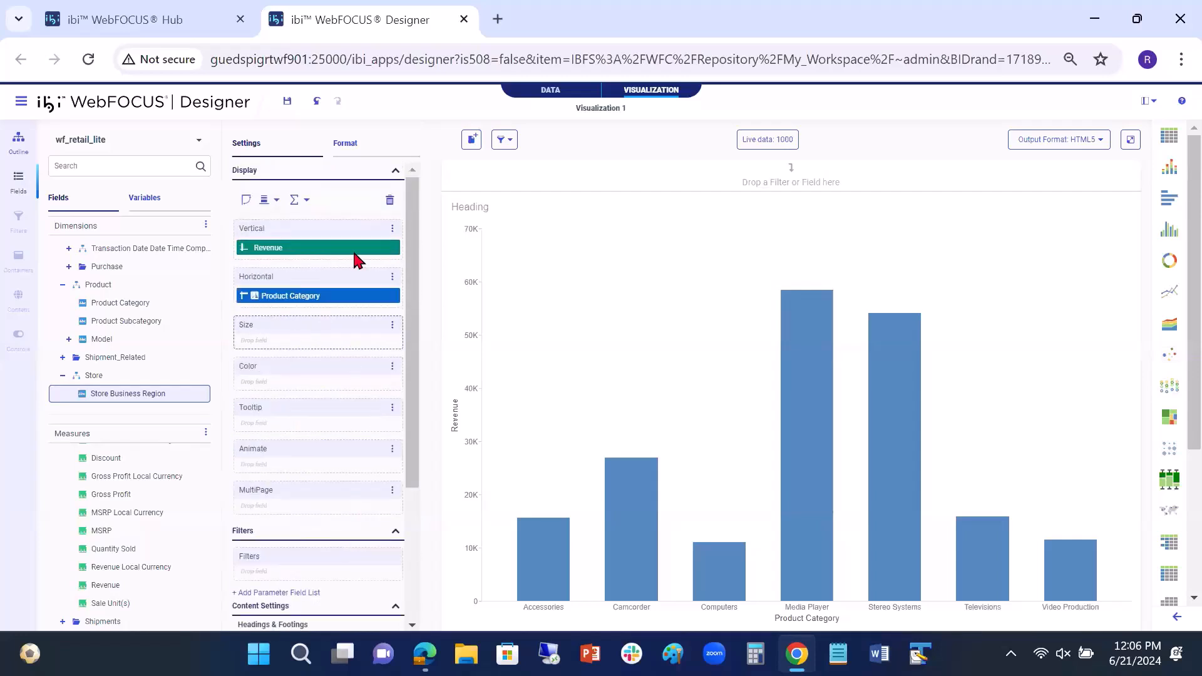
scroll(343, 478, "down", 3)
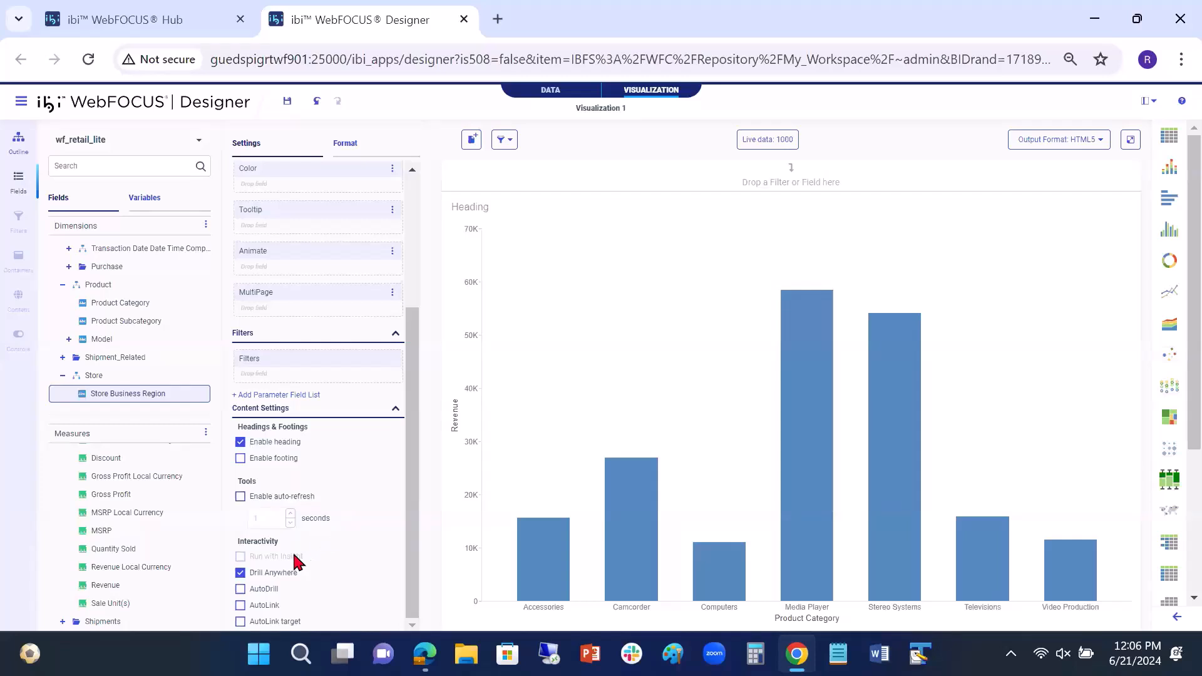
scroll(326, 447, "up", 5)
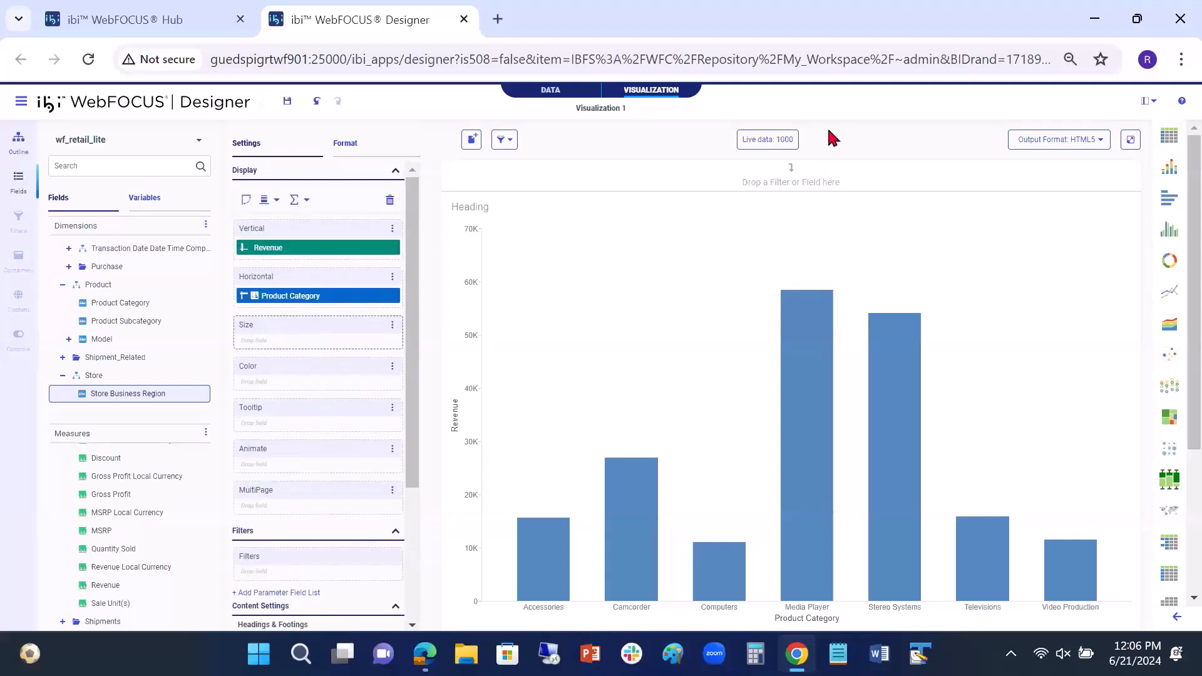
left_click(1131, 143)
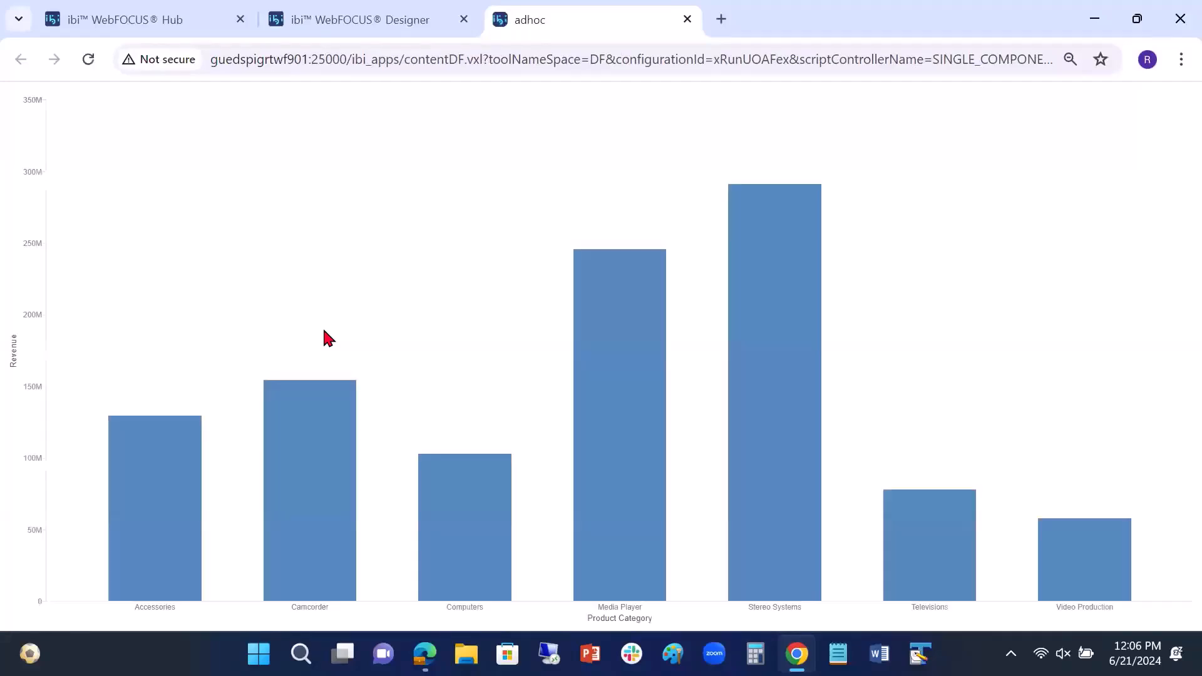
mouse_move(641, 308)
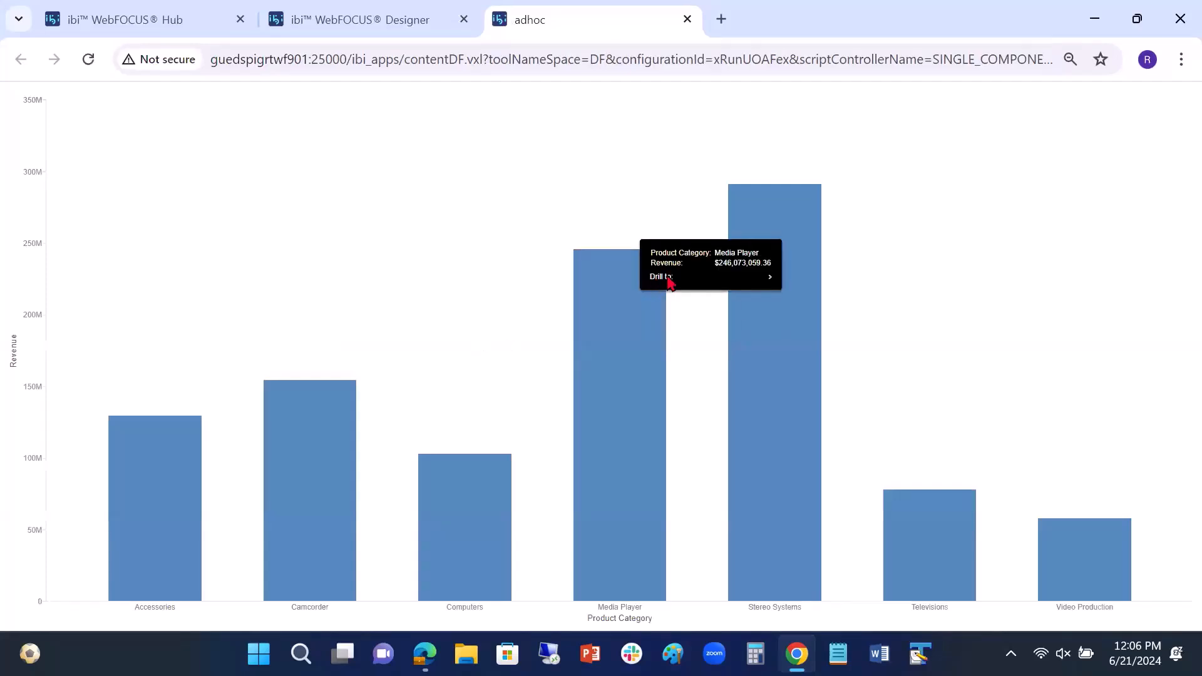
mouse_move(688, 280)
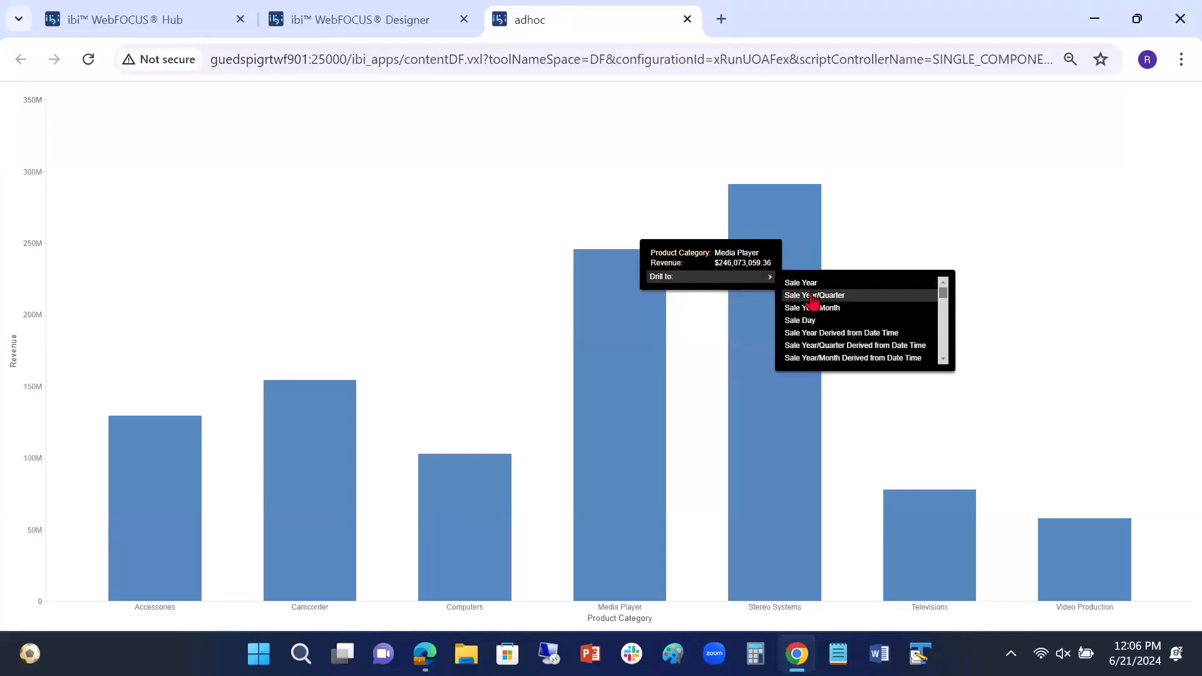
Step: Drill the Computers bar to Customer Country
mouse_move(469, 504)
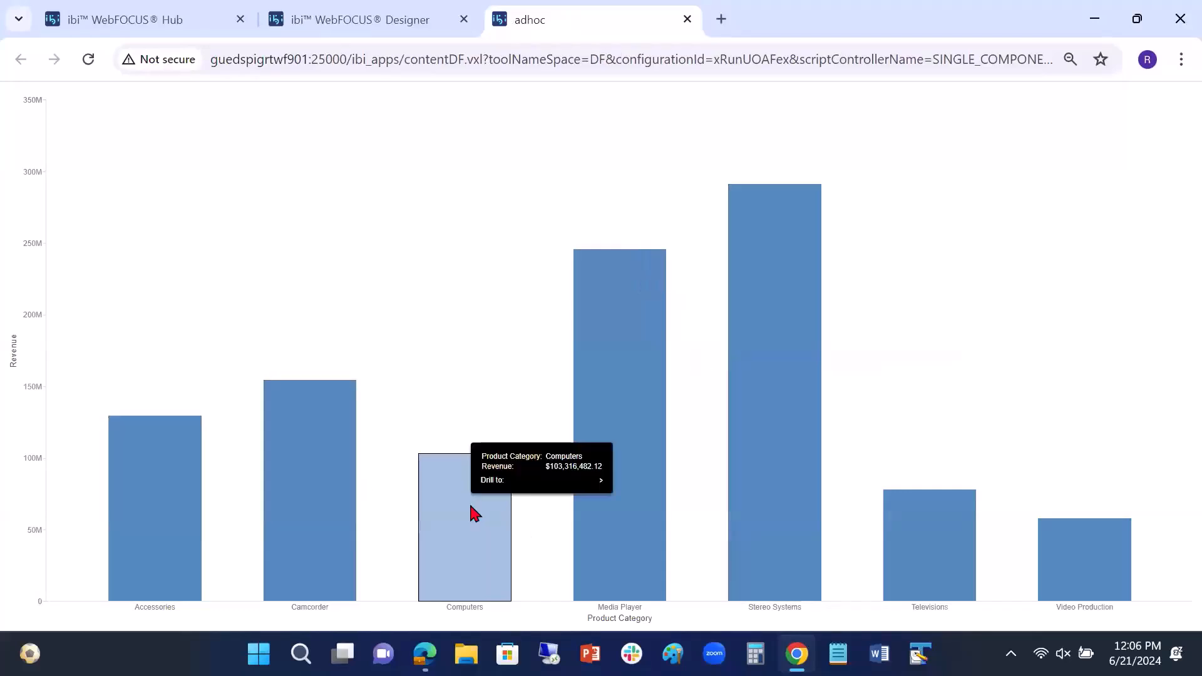
mouse_move(512, 485)
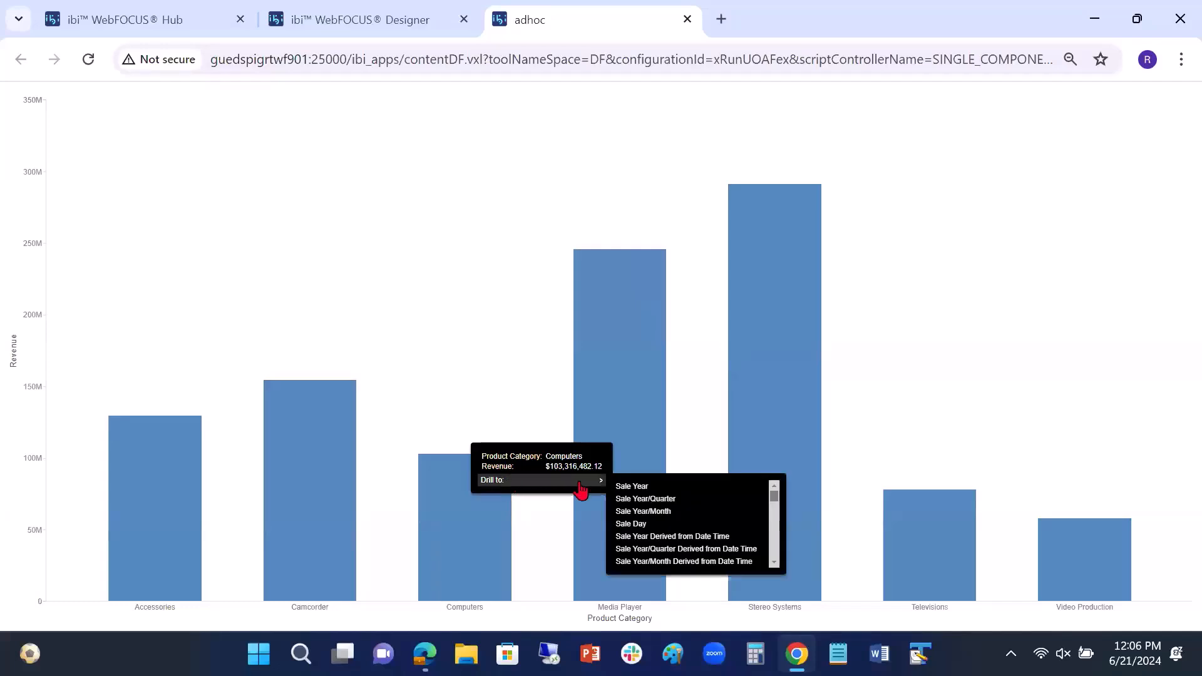
scroll(672, 515, "down", 5)
scroll(670, 517, "down", 8)
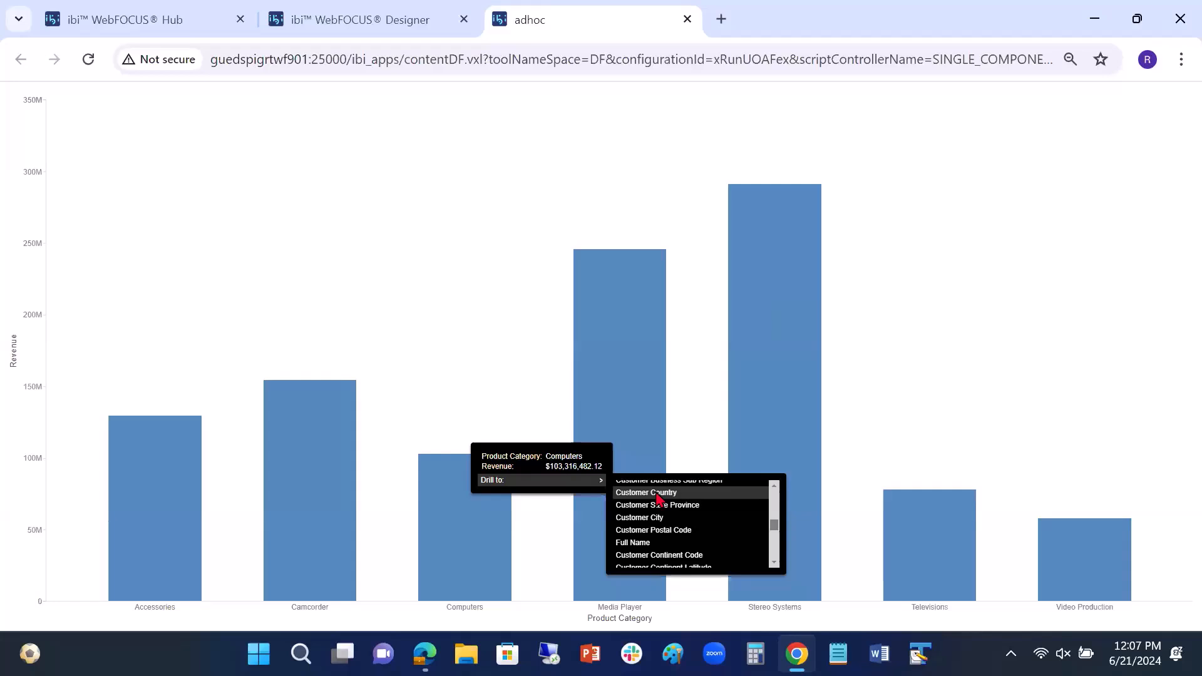
left_click(657, 493)
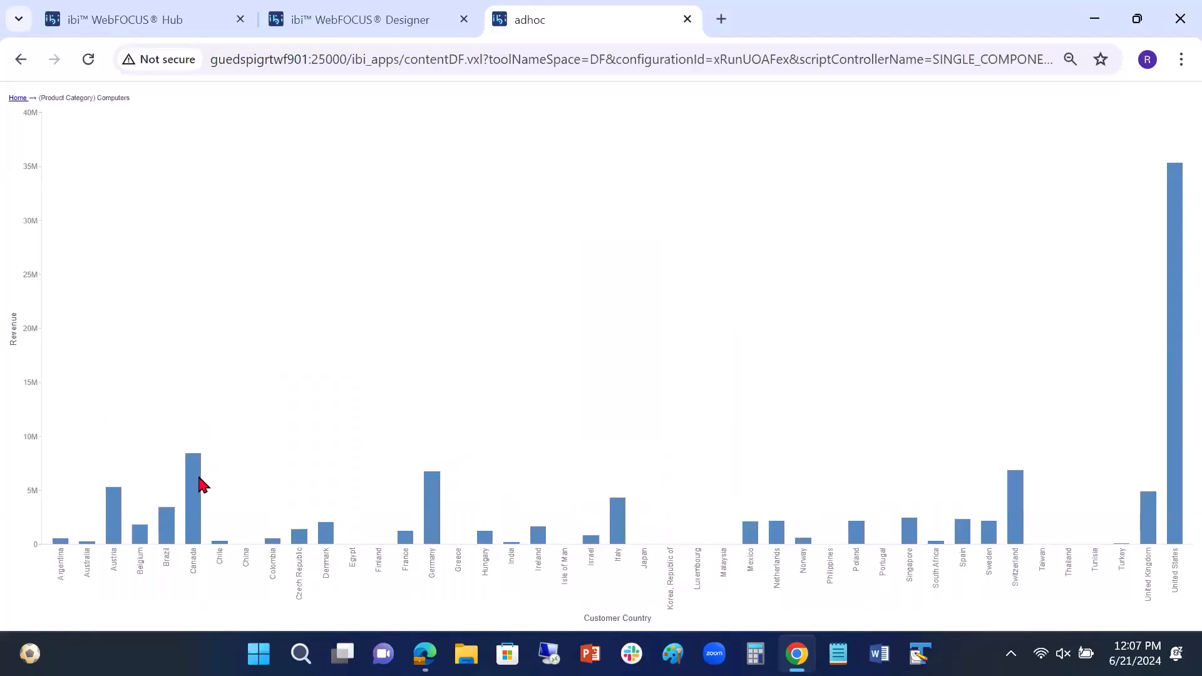
Step: Drill the Canada bar to Sale Year, and close the output tab
mouse_move(197, 480)
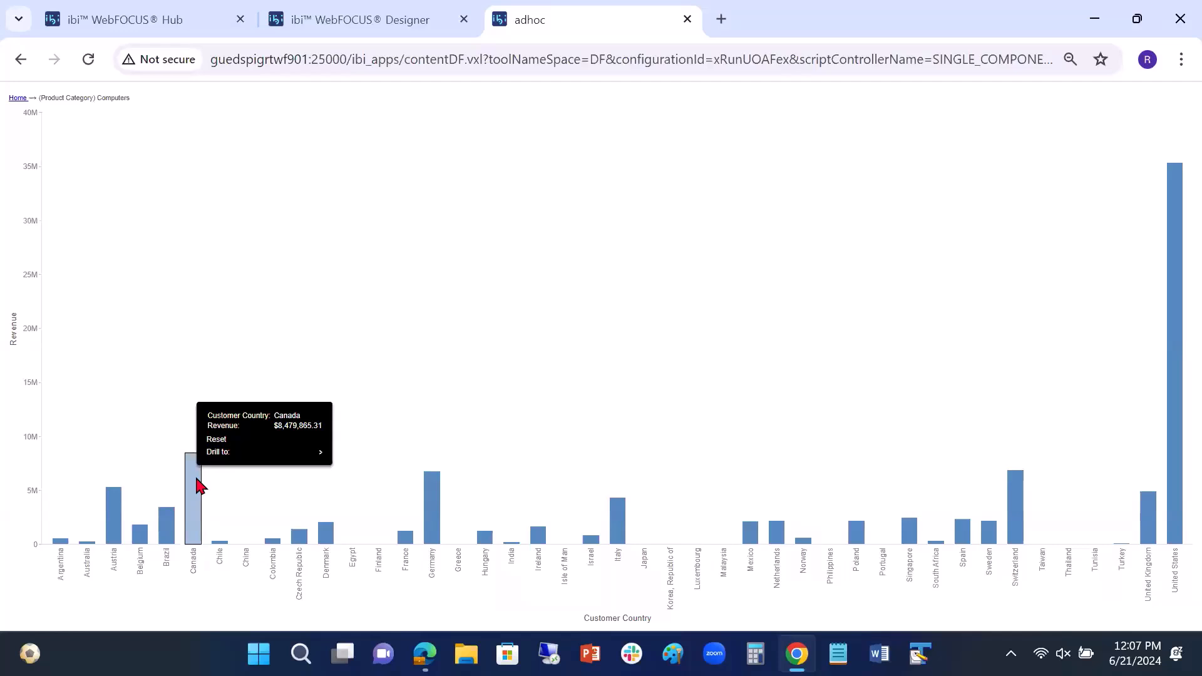
mouse_move(259, 458)
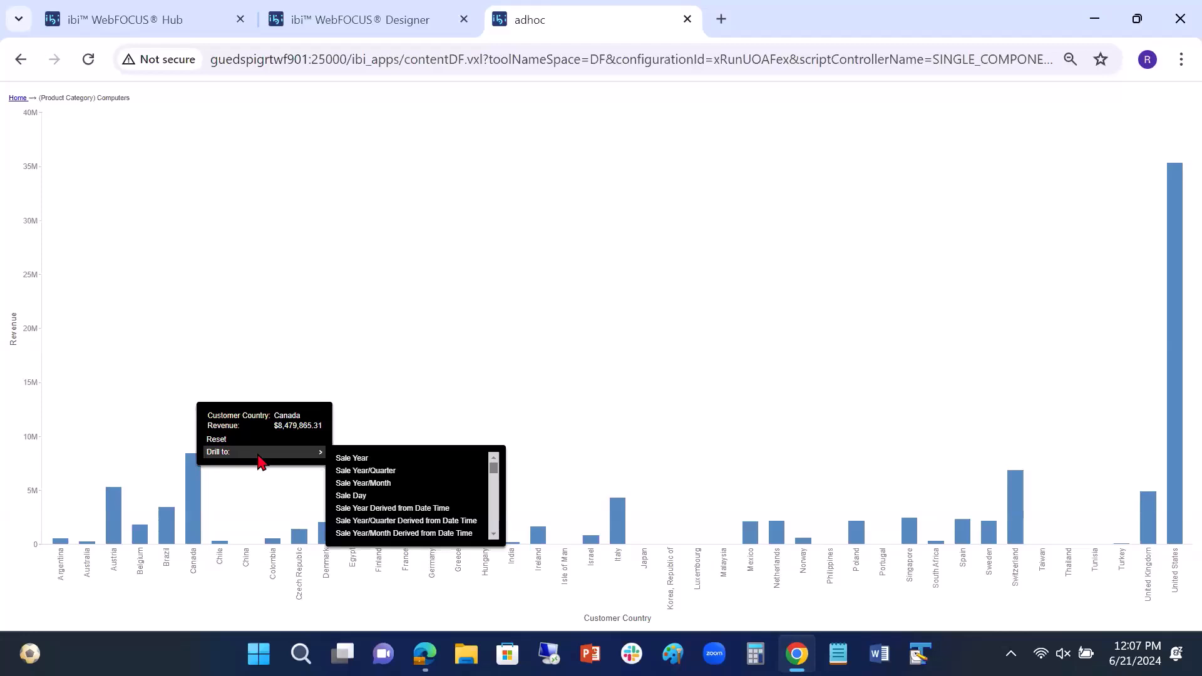
left_click(370, 461)
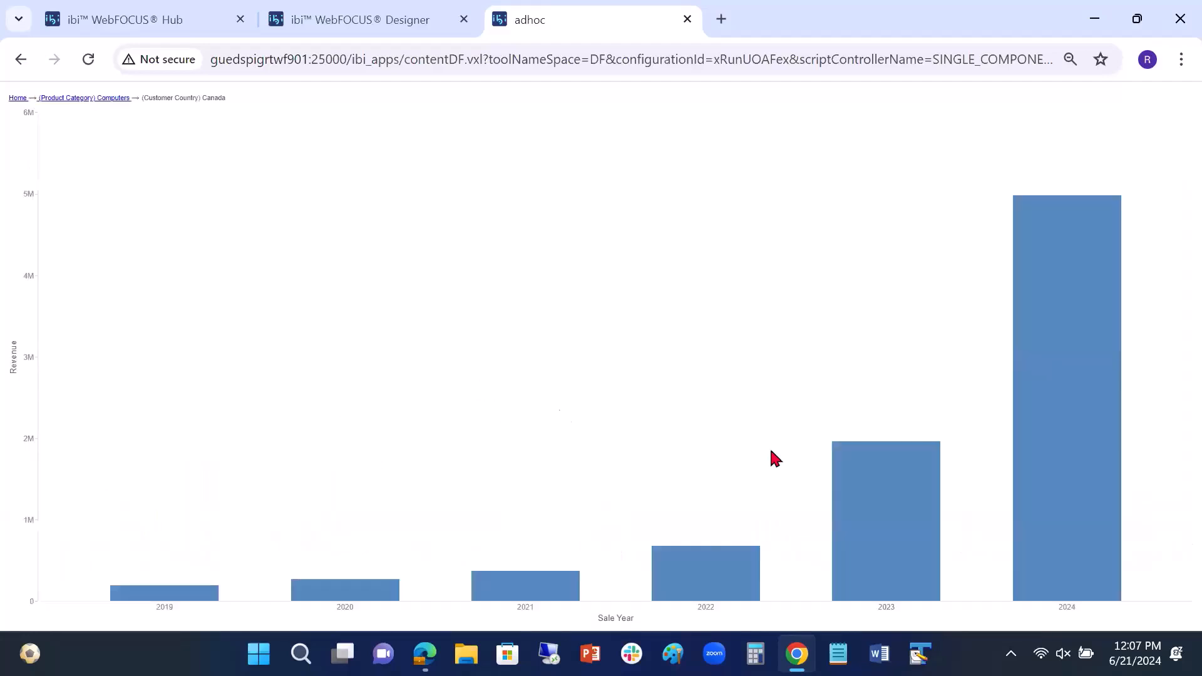
left_click(688, 20)
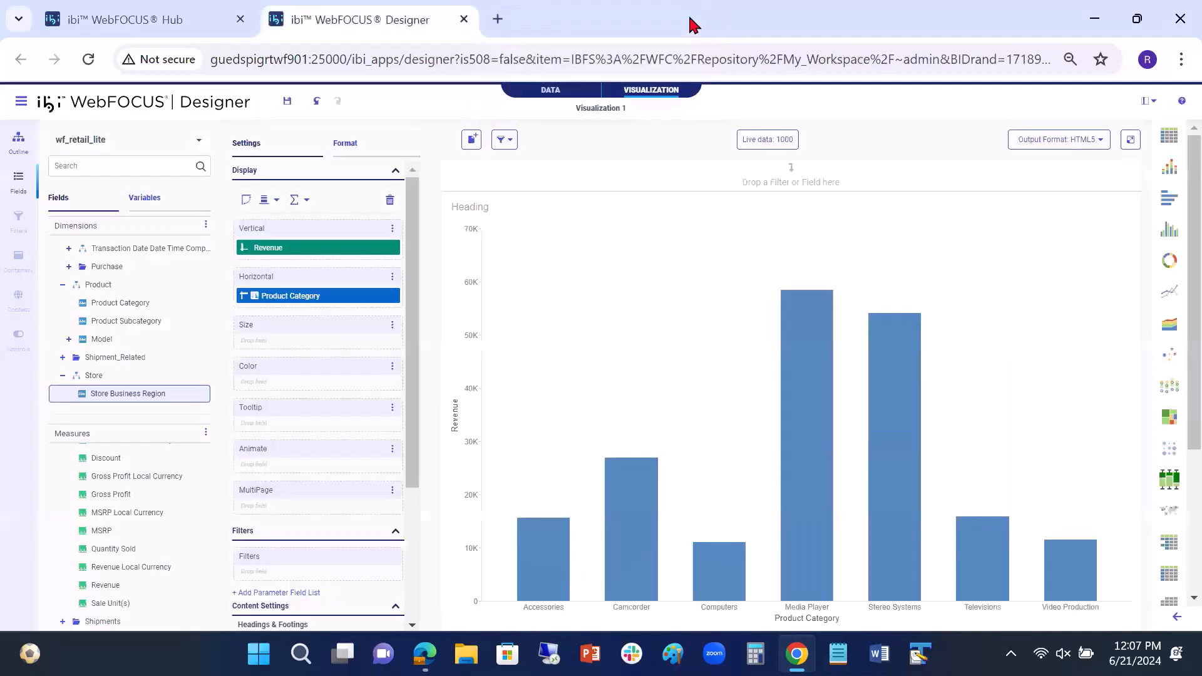
Step: Convert the chart to a grid report and drill its Computers row to Customer Country in the run output, closing the output tab
left_click(1170, 545)
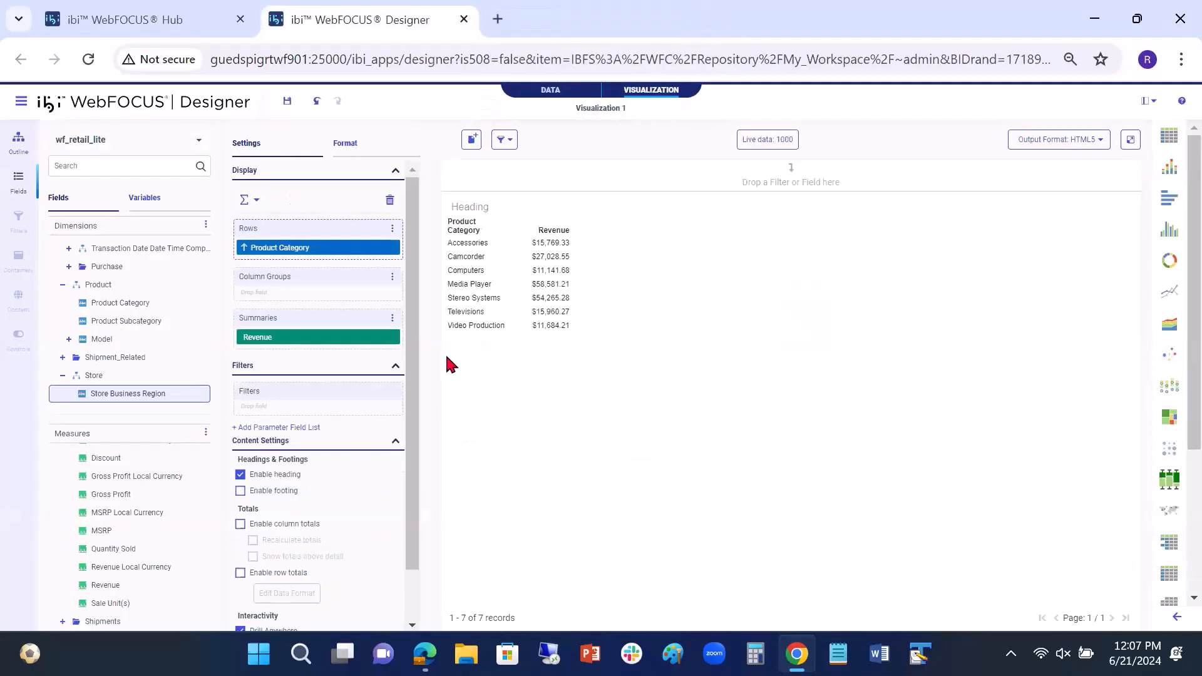
left_click(1130, 140)
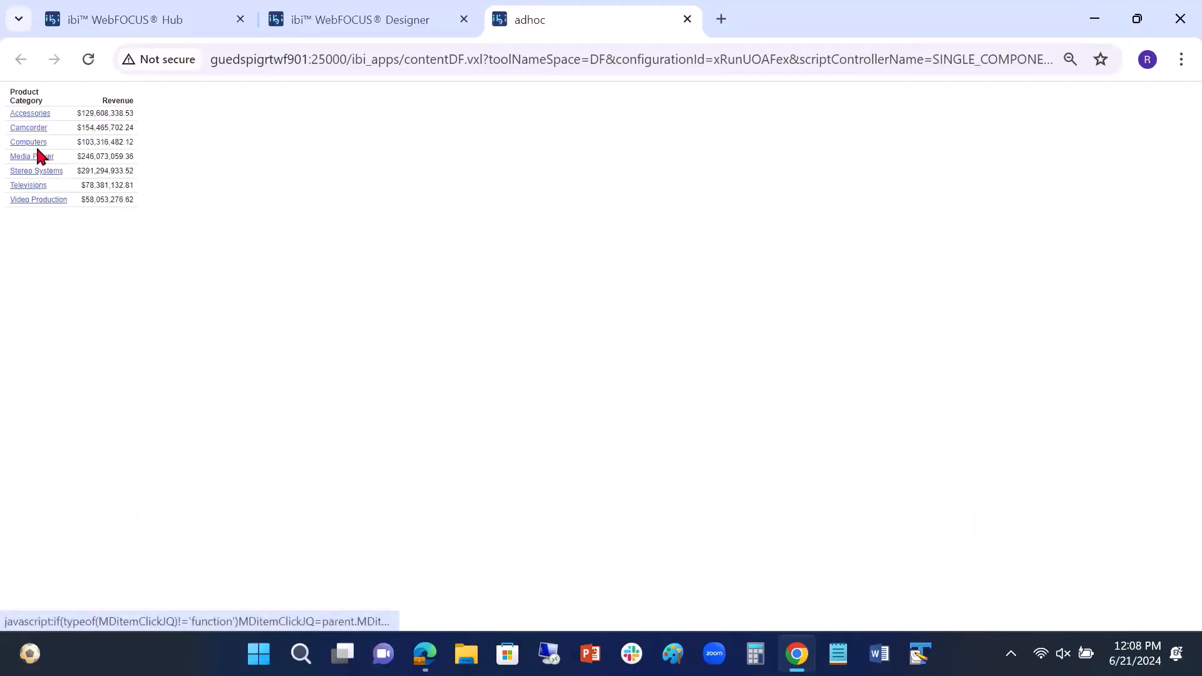
left_click(35, 145)
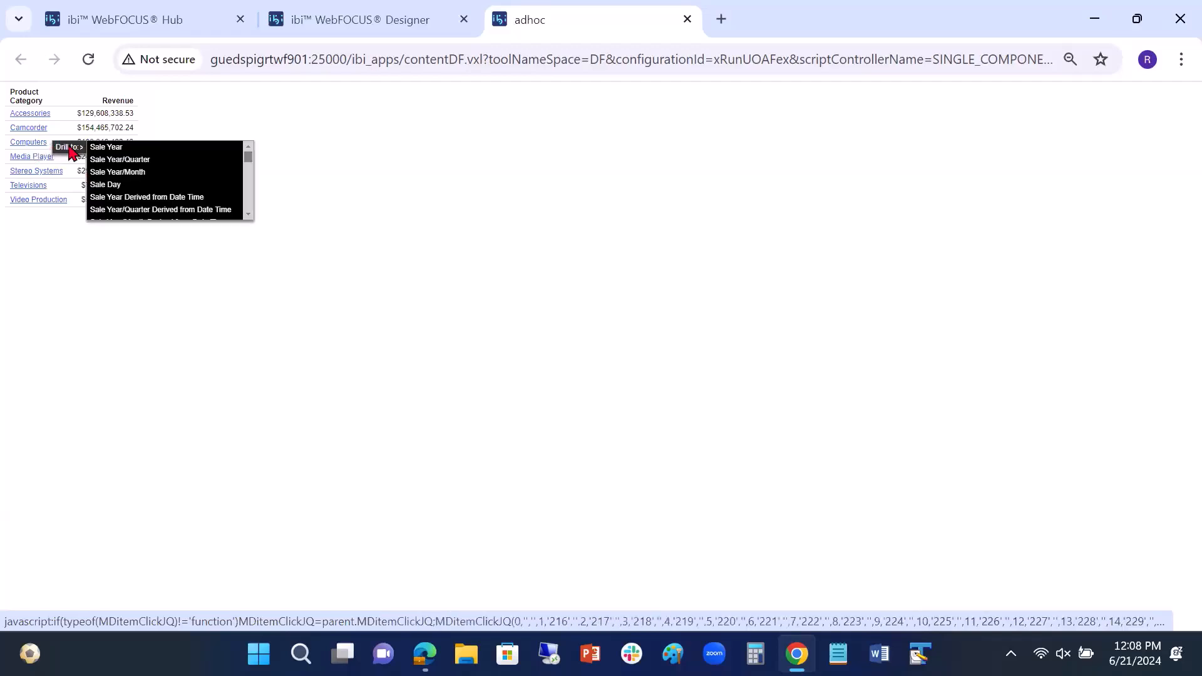
scroll(128, 185, "down", 10)
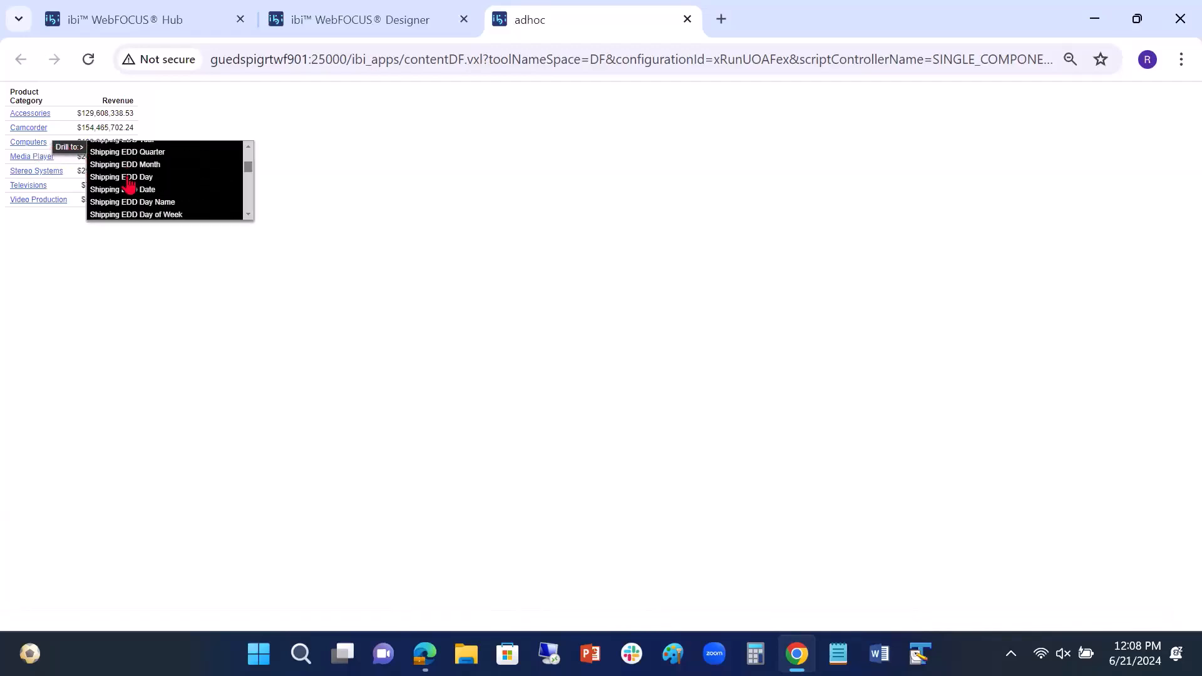
scroll(128, 185, "down", 5)
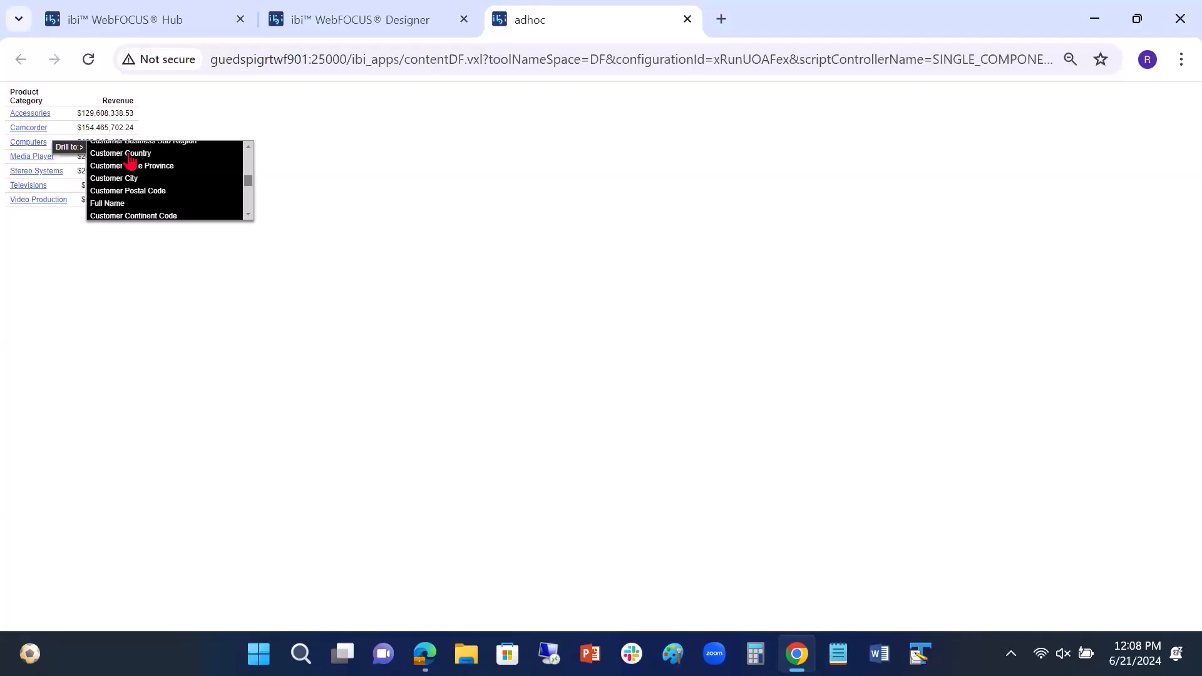
left_click(131, 154)
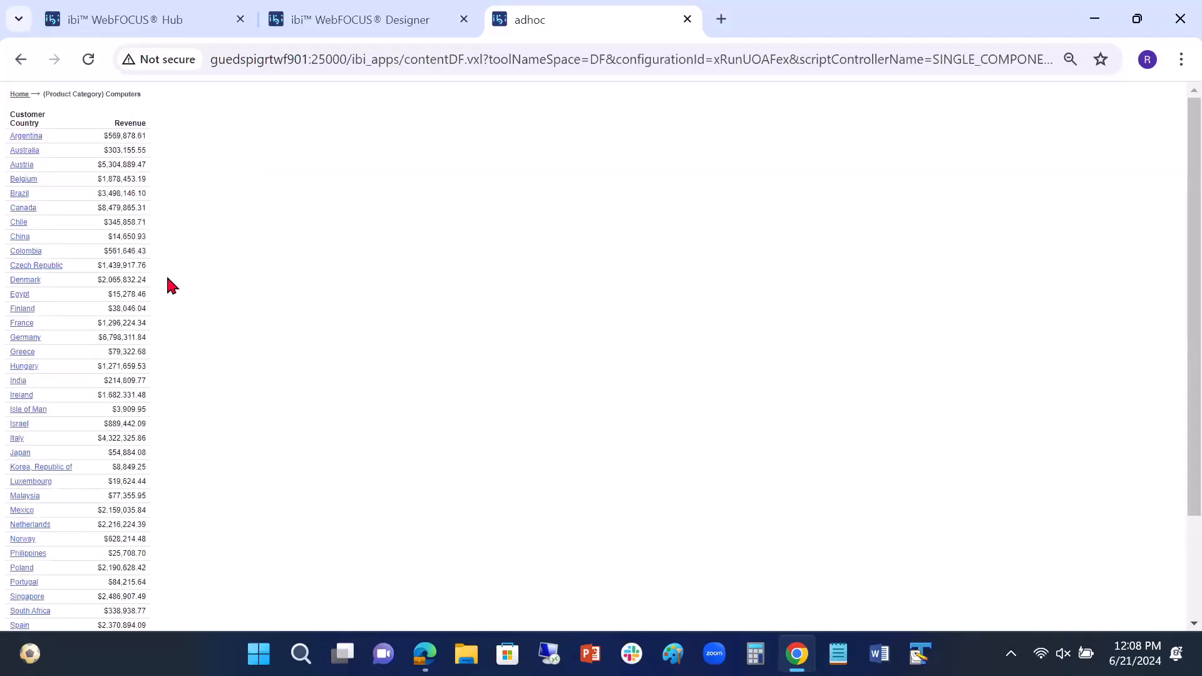
left_click(687, 20)
Step: Enable AutoDrill alongside Drill Anywhere and examine the drill options for Computers in the run report
scroll(348, 569, "down", 1)
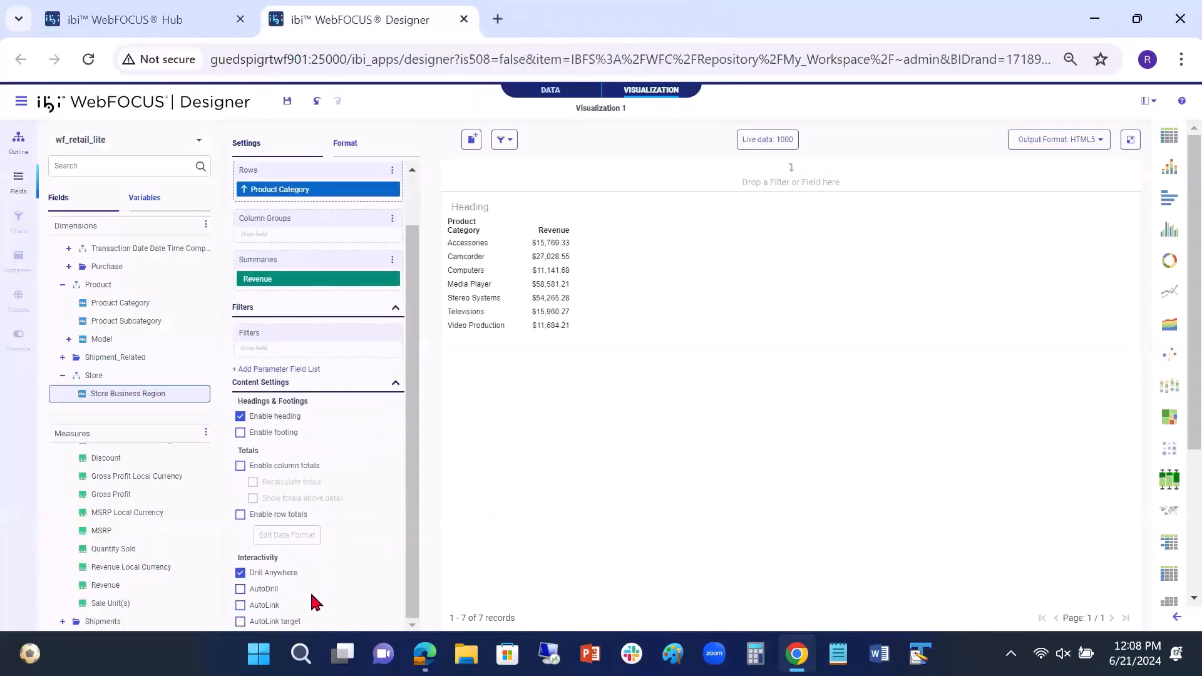
left_click(241, 589)
left_click(1130, 141)
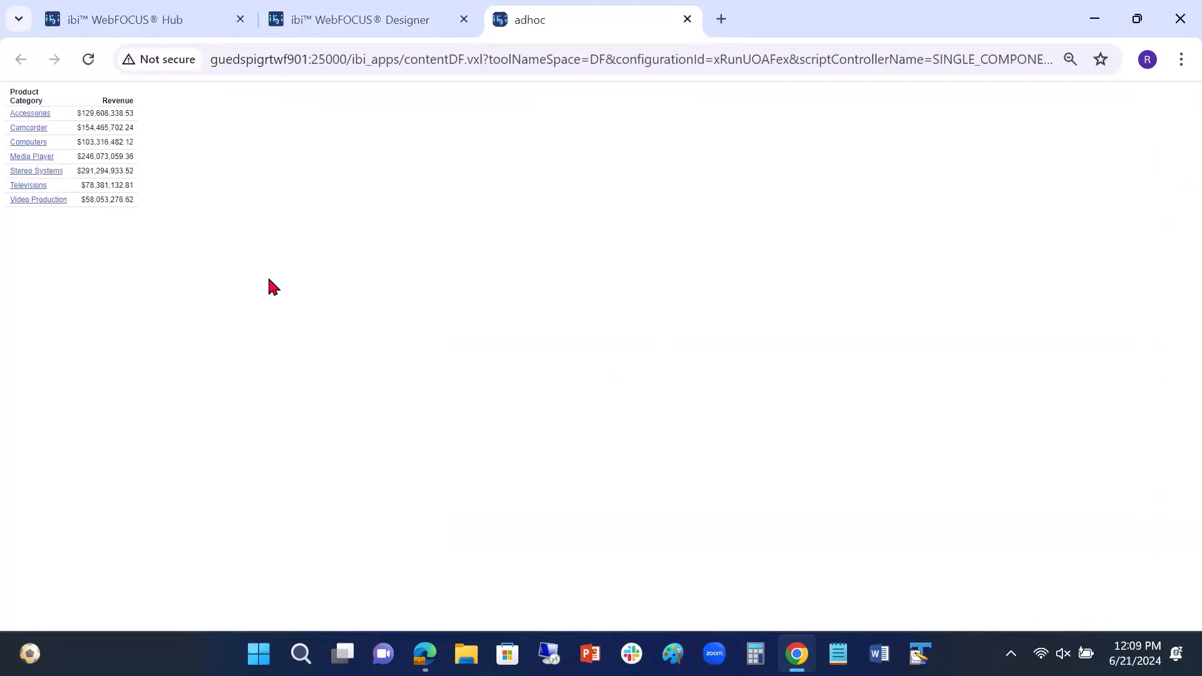
left_click(37, 144)
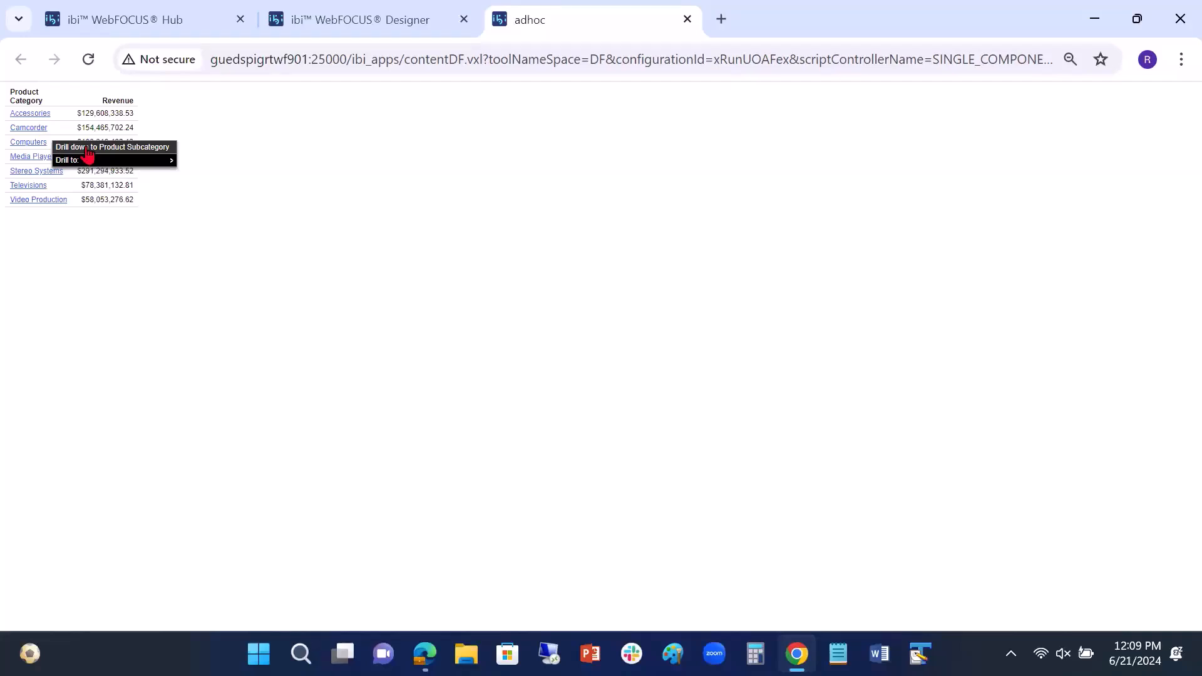
mouse_move(68, 162)
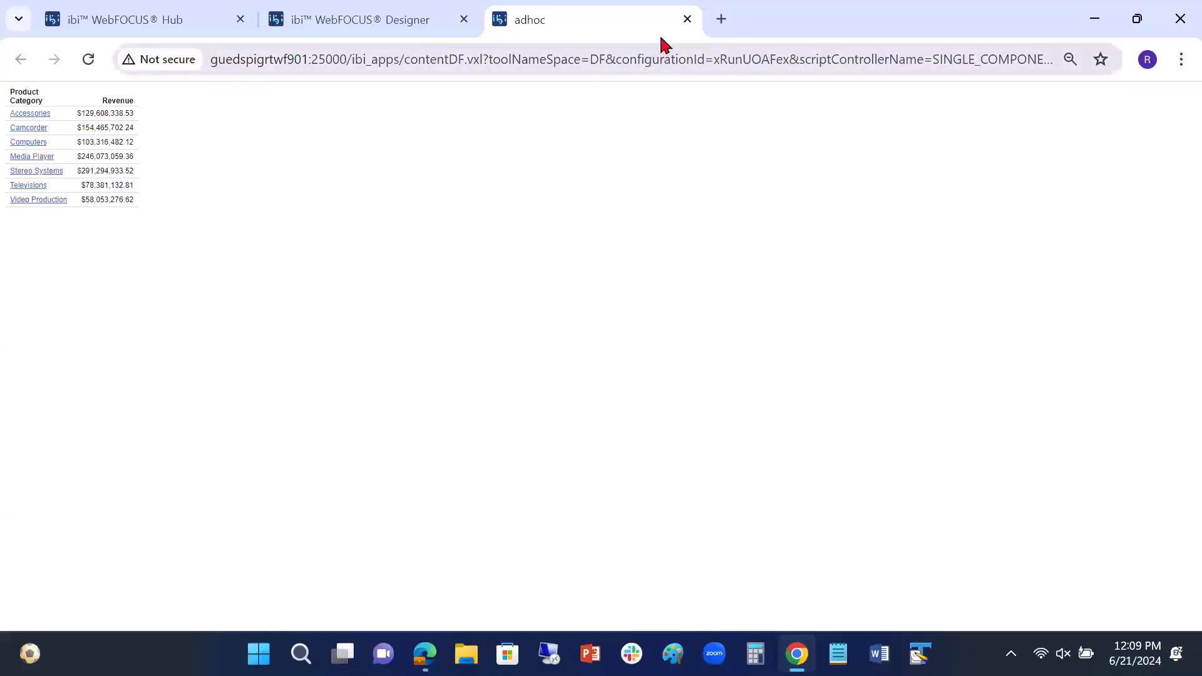
left_click(687, 20)
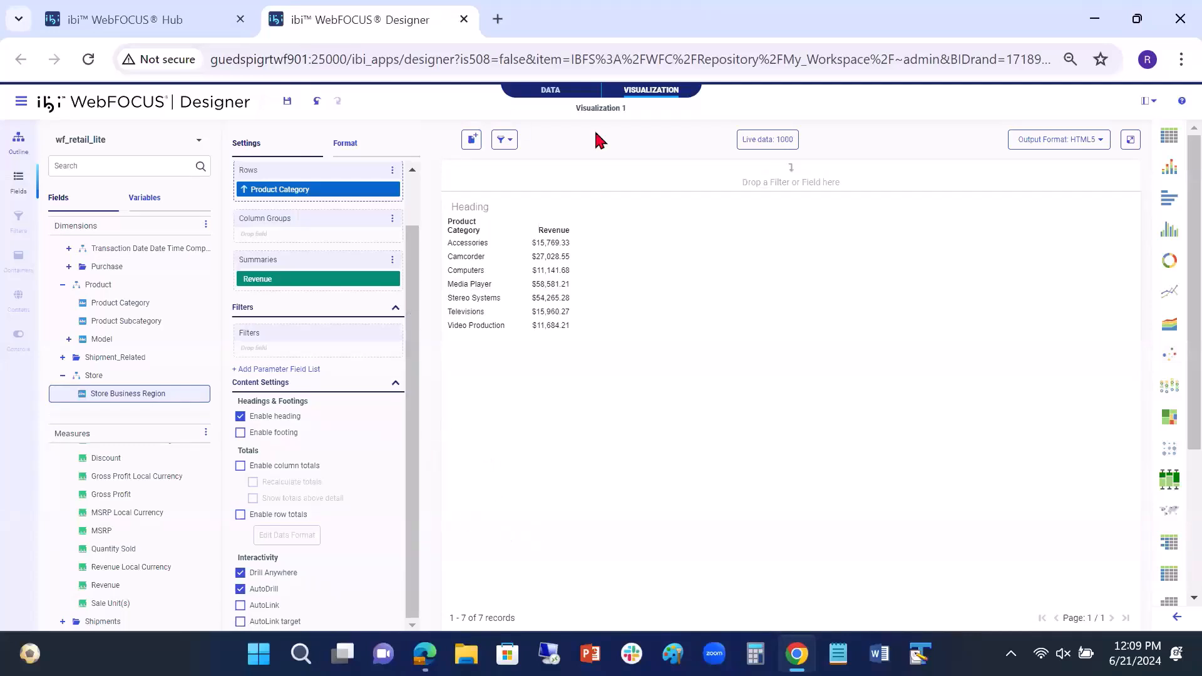
left_click(472, 142)
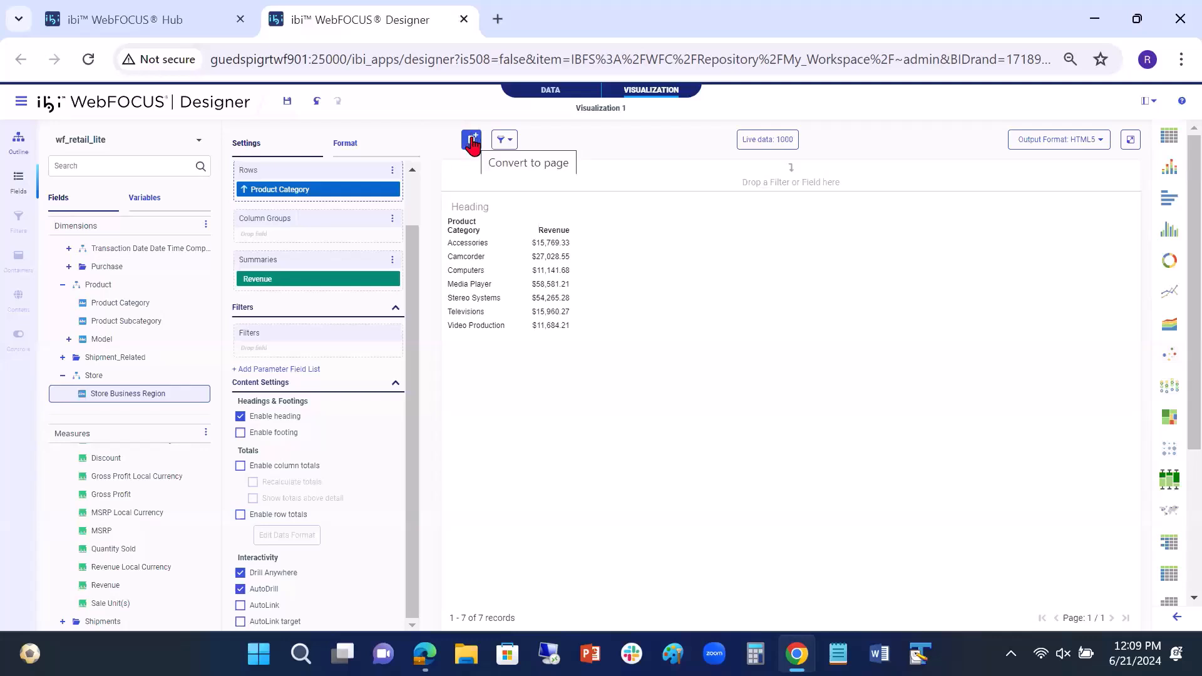
left_click(472, 142)
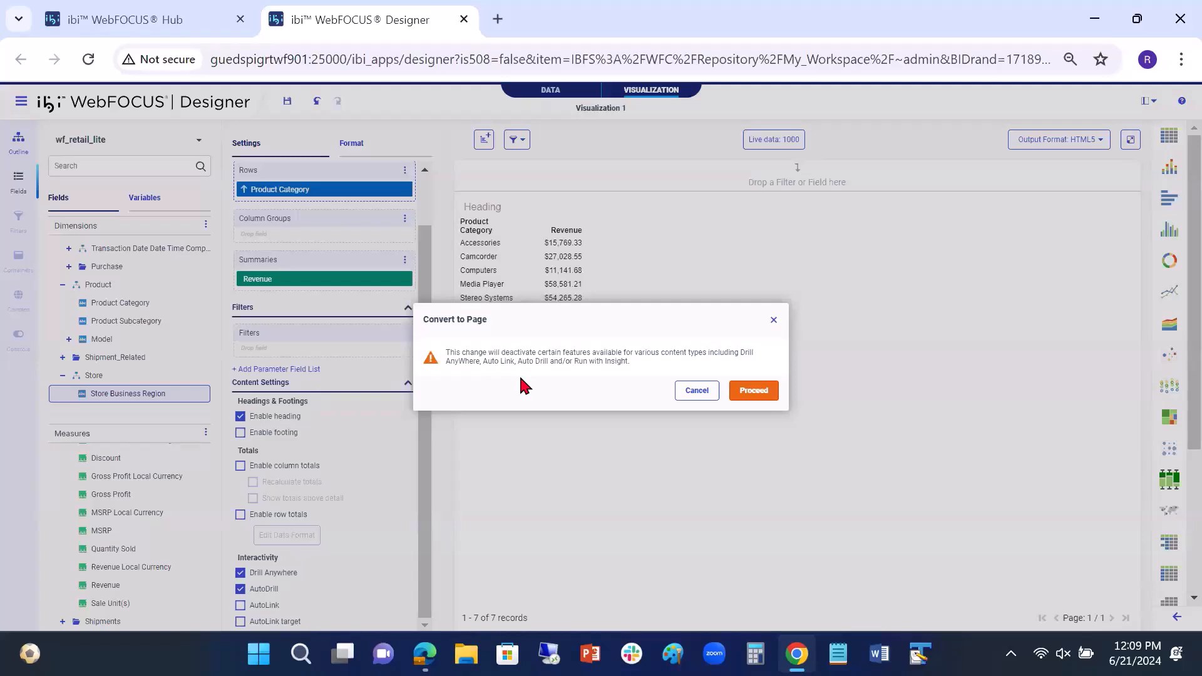
left_click(695, 391)
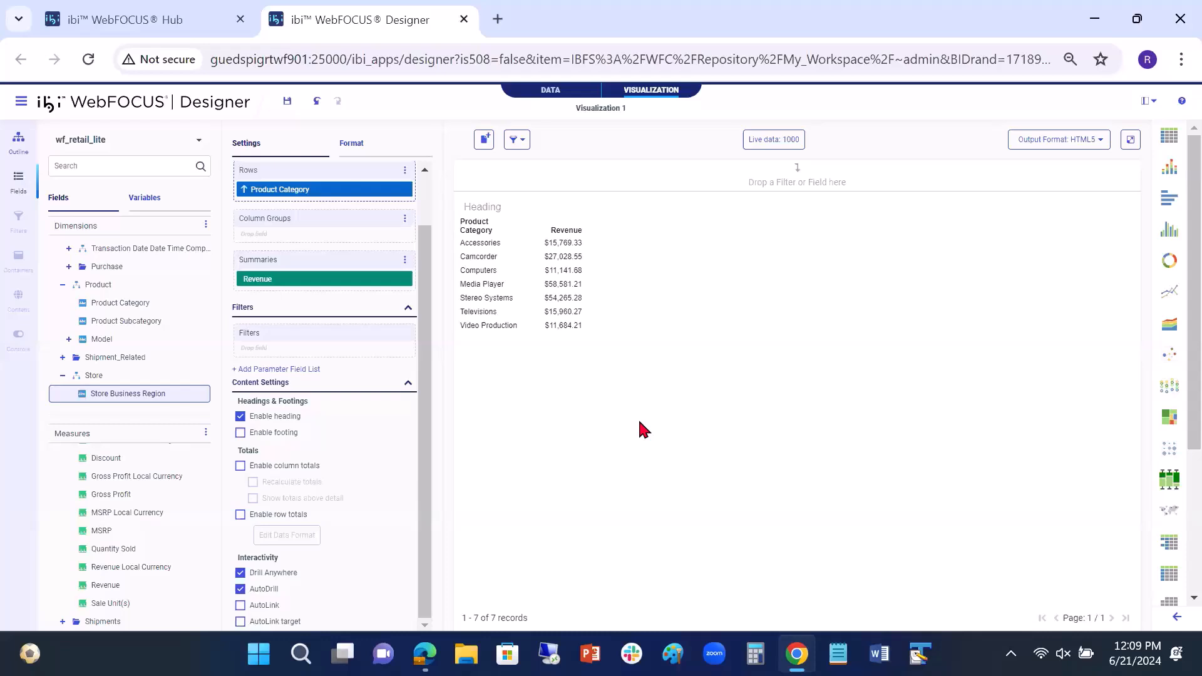
Step: Save the visualization in My Content with the title AutoDrillOptions
left_click(288, 102)
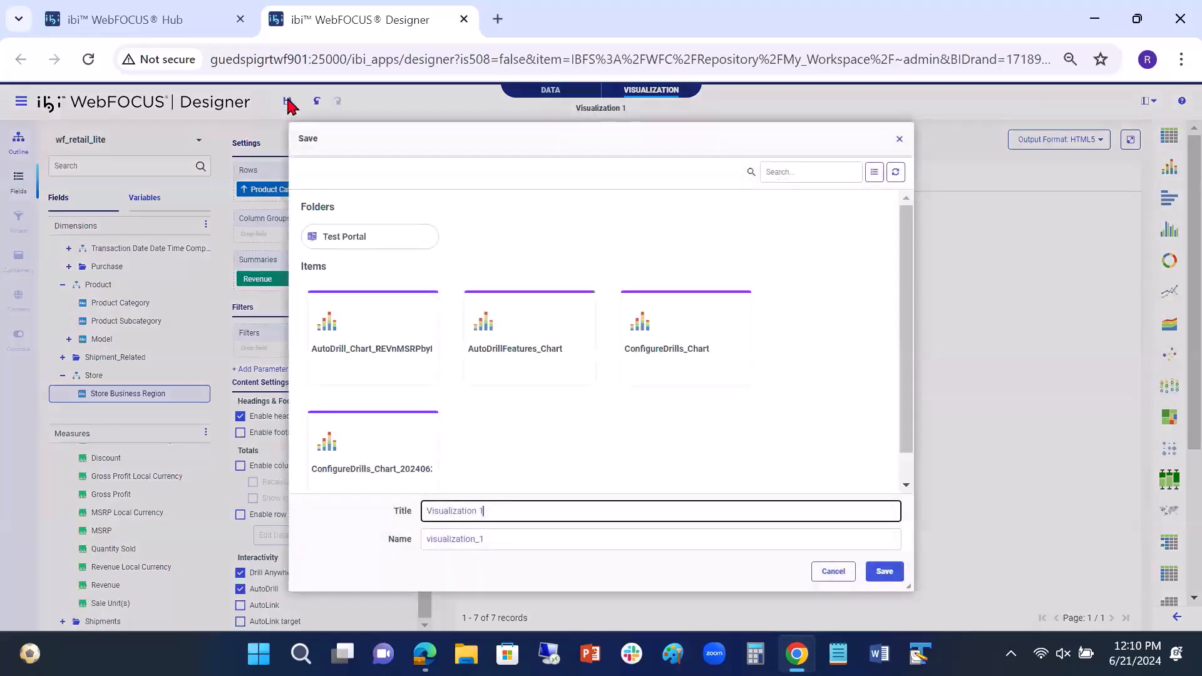
triple_click(425, 512)
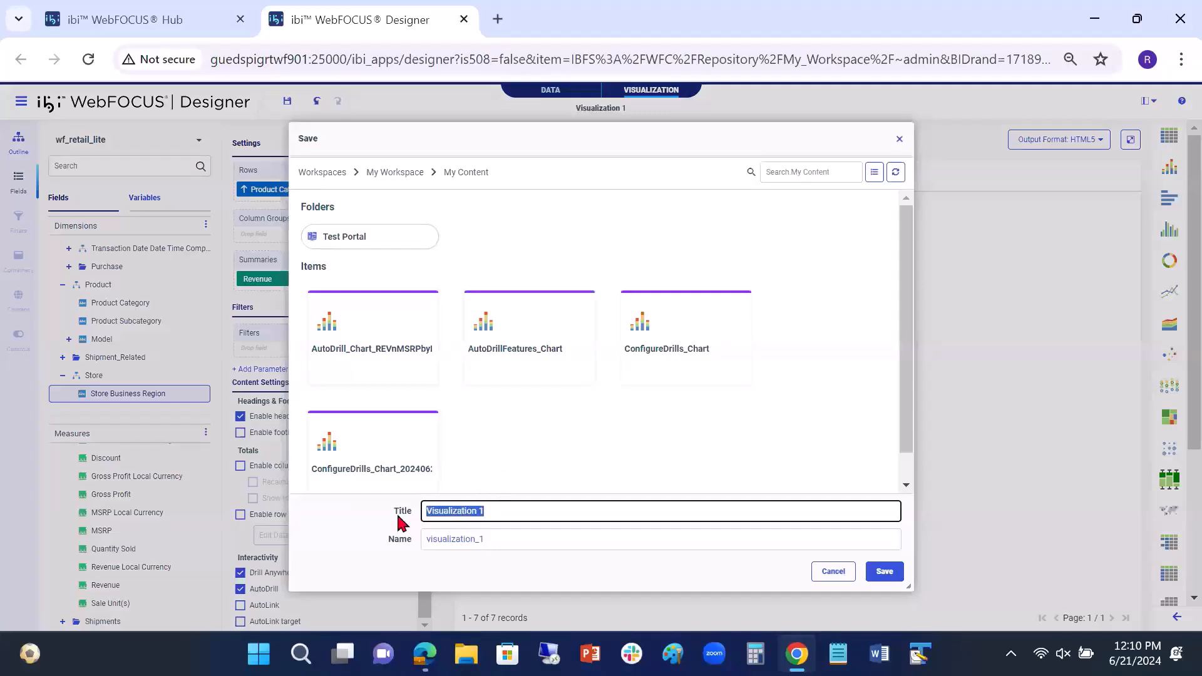
type("Auto")
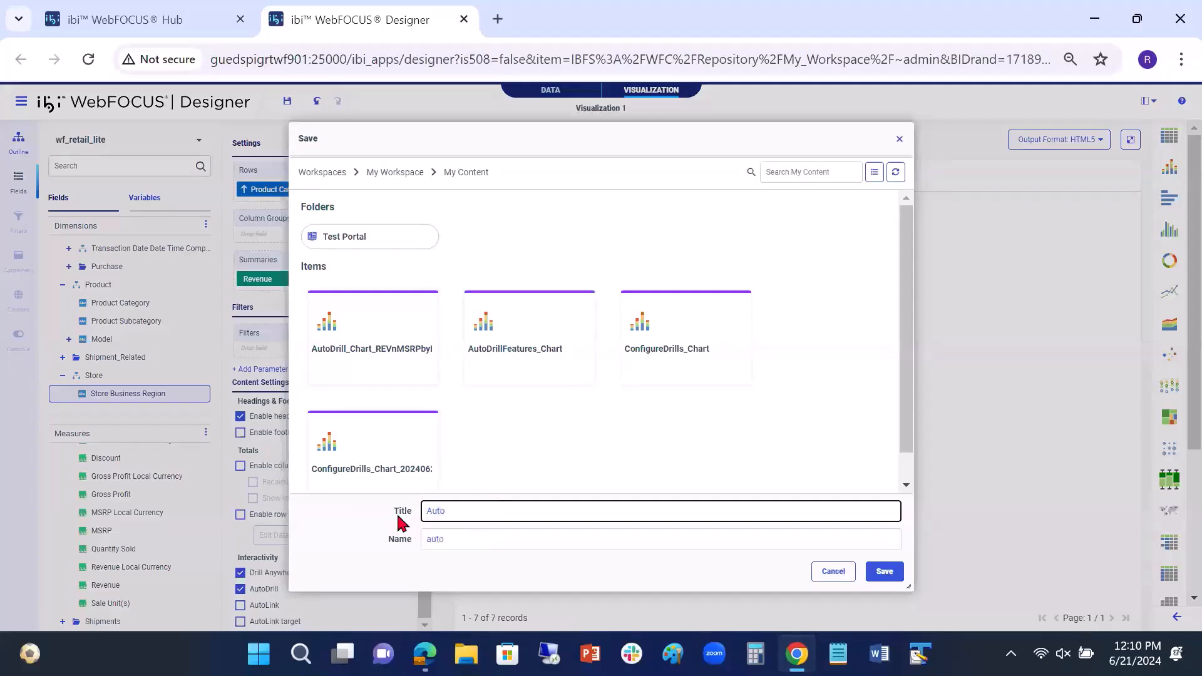
type("DrillOptions")
left_click(884, 570)
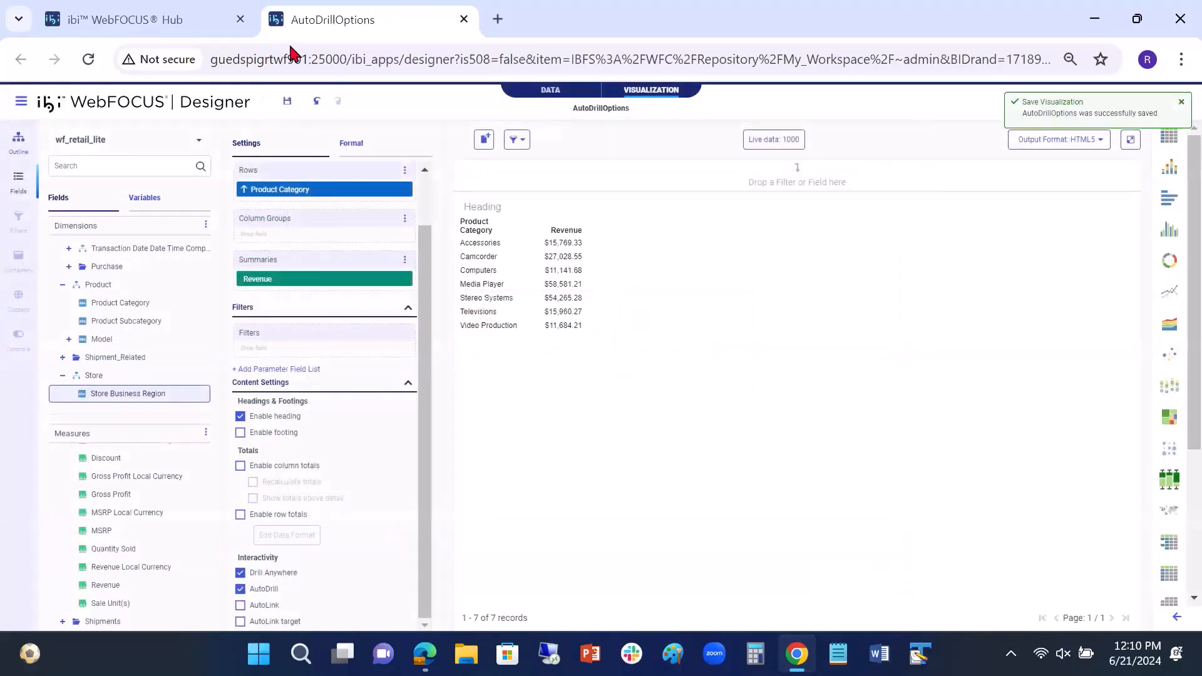
Step: Switch to the WebFOCUS Hub workspaces and create a new page from the Blank template
left_click(210, 25)
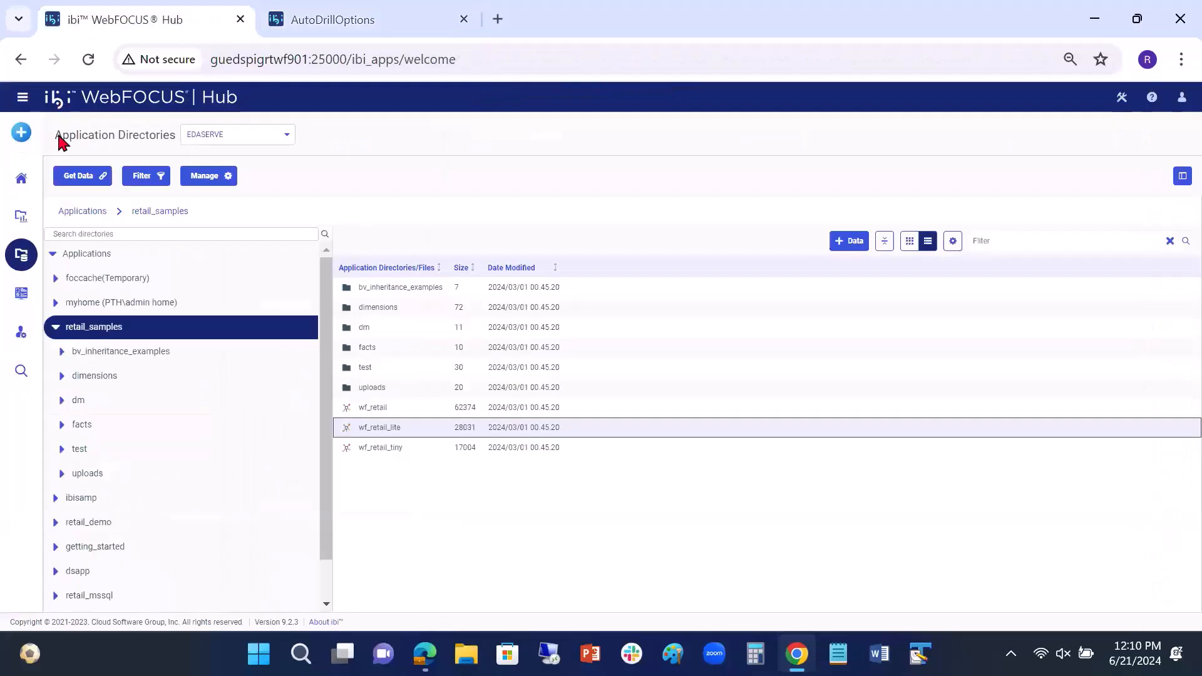
left_click(21, 216)
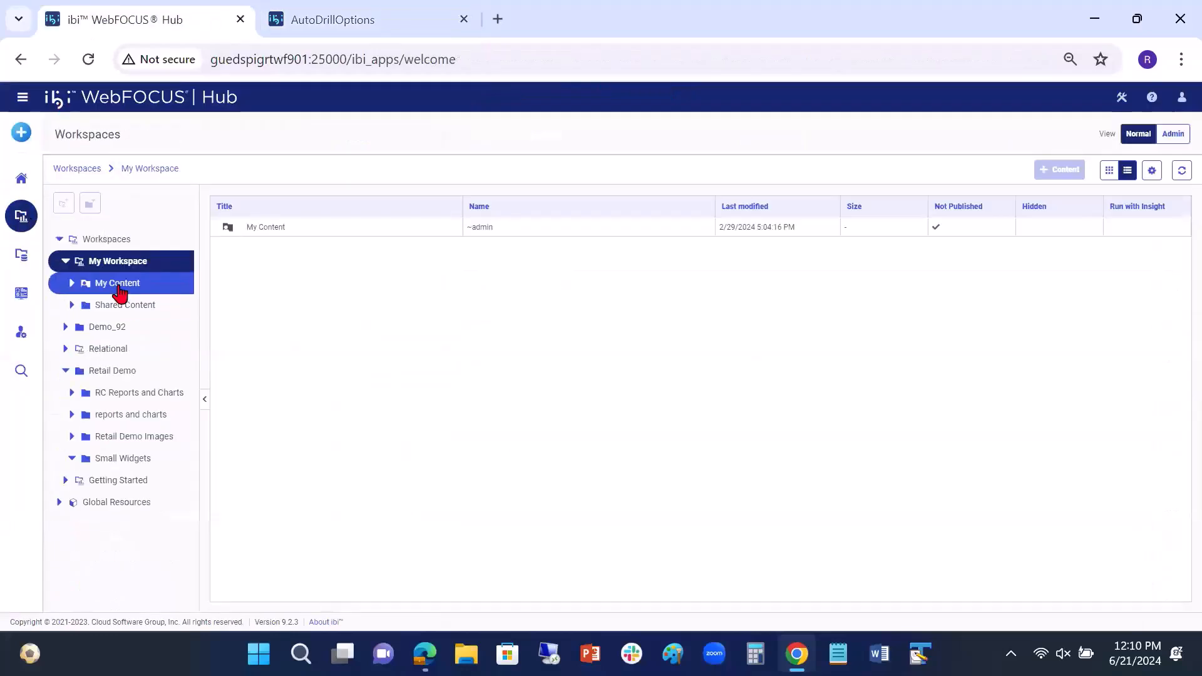
left_click(21, 132)
left_click(99, 215)
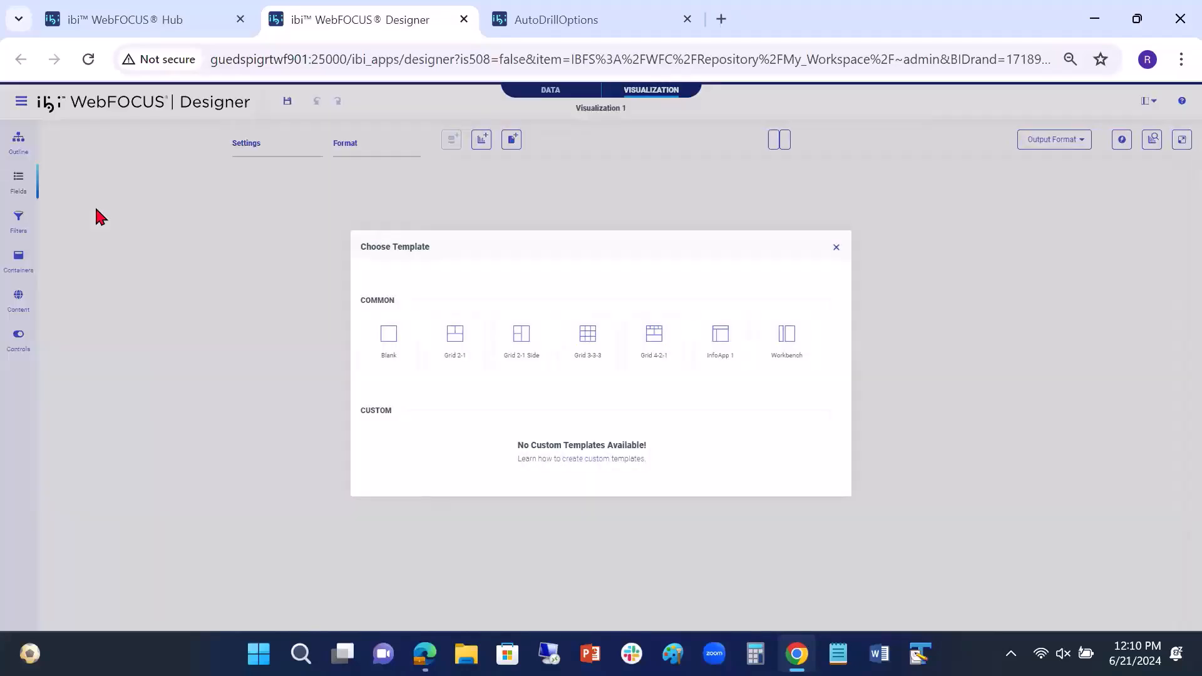
left_click(391, 340)
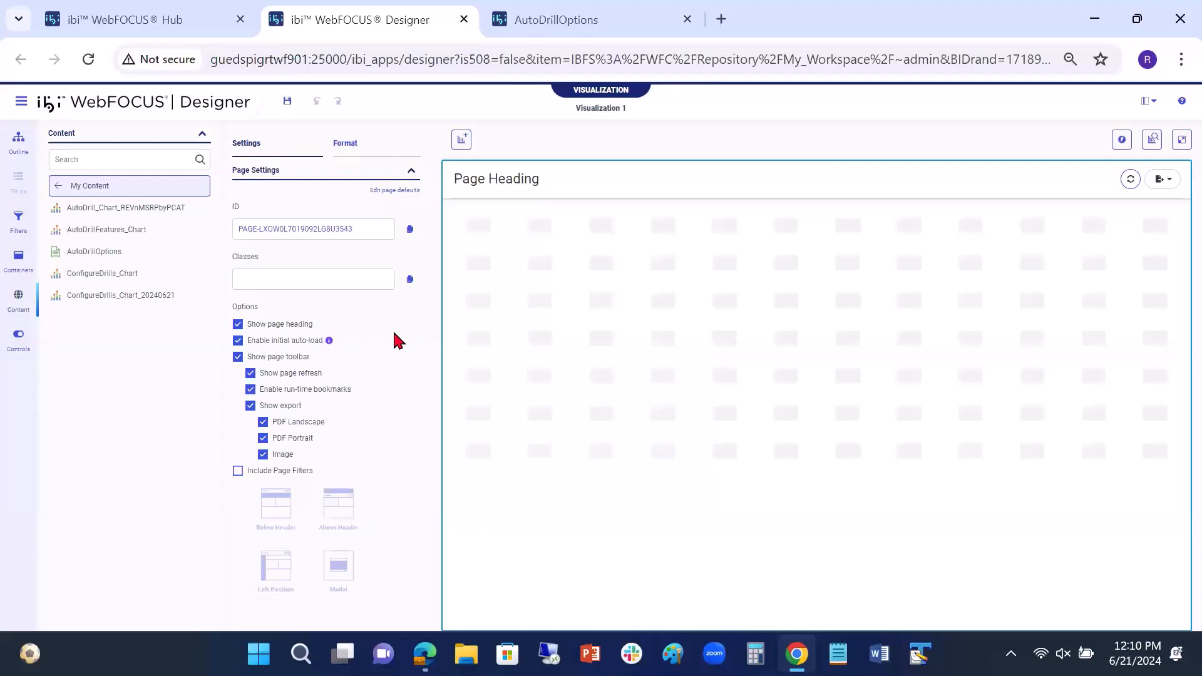
Step: Place the AutoDrillOptions report on the blank page and run it, closing the output and discarding the page without saving
left_click(80, 257)
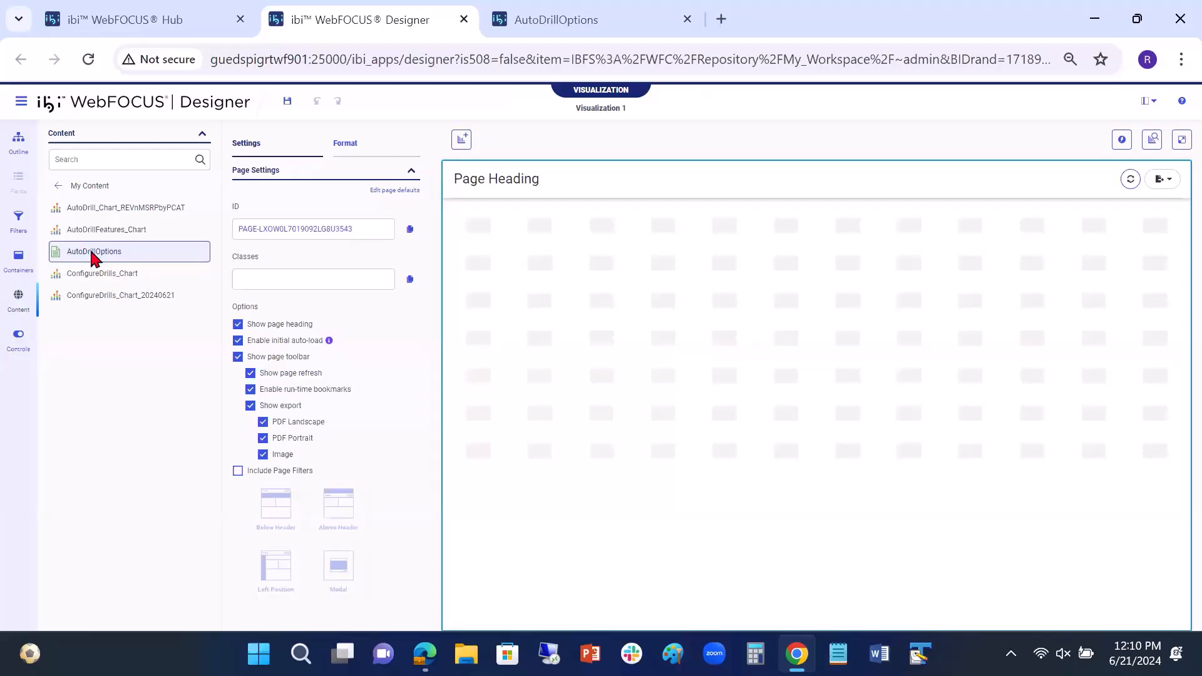
left_click_drag(93, 255, 498, 266)
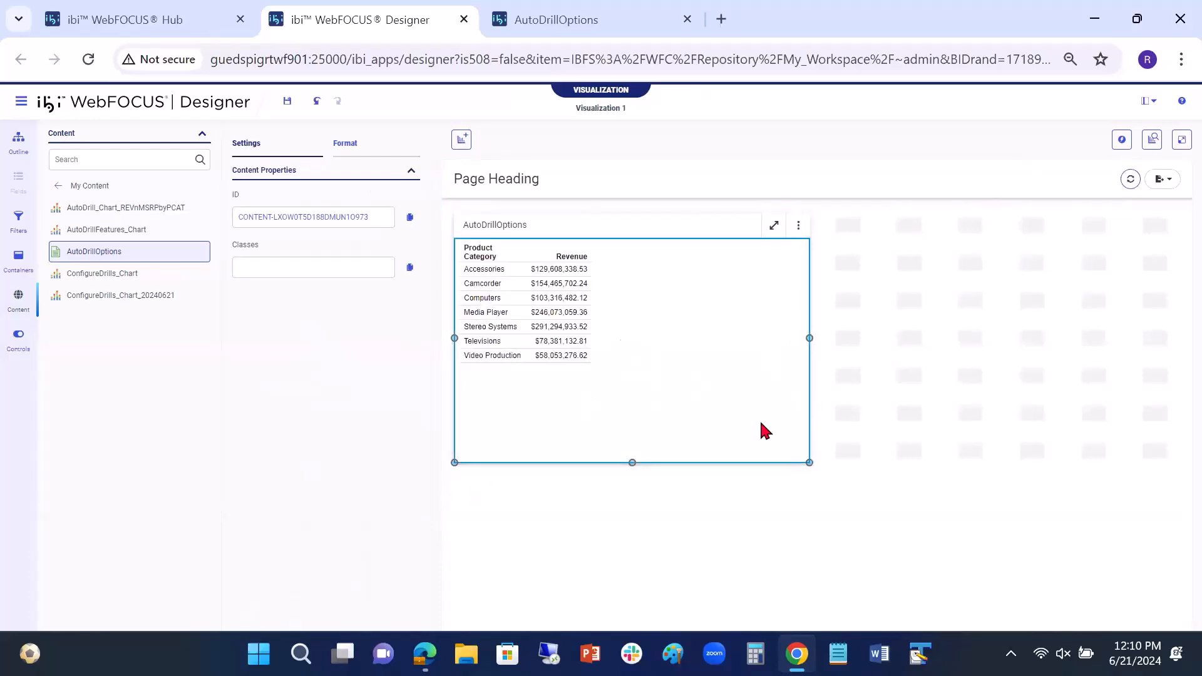
left_click(1181, 142)
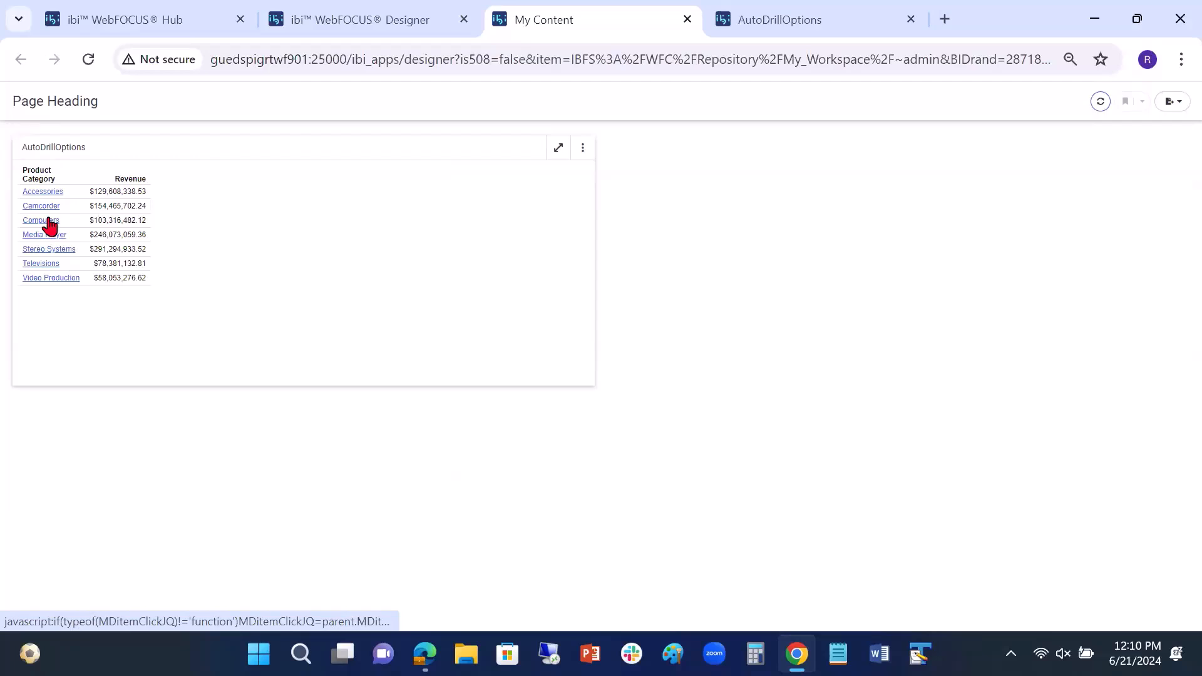
left_click(688, 19)
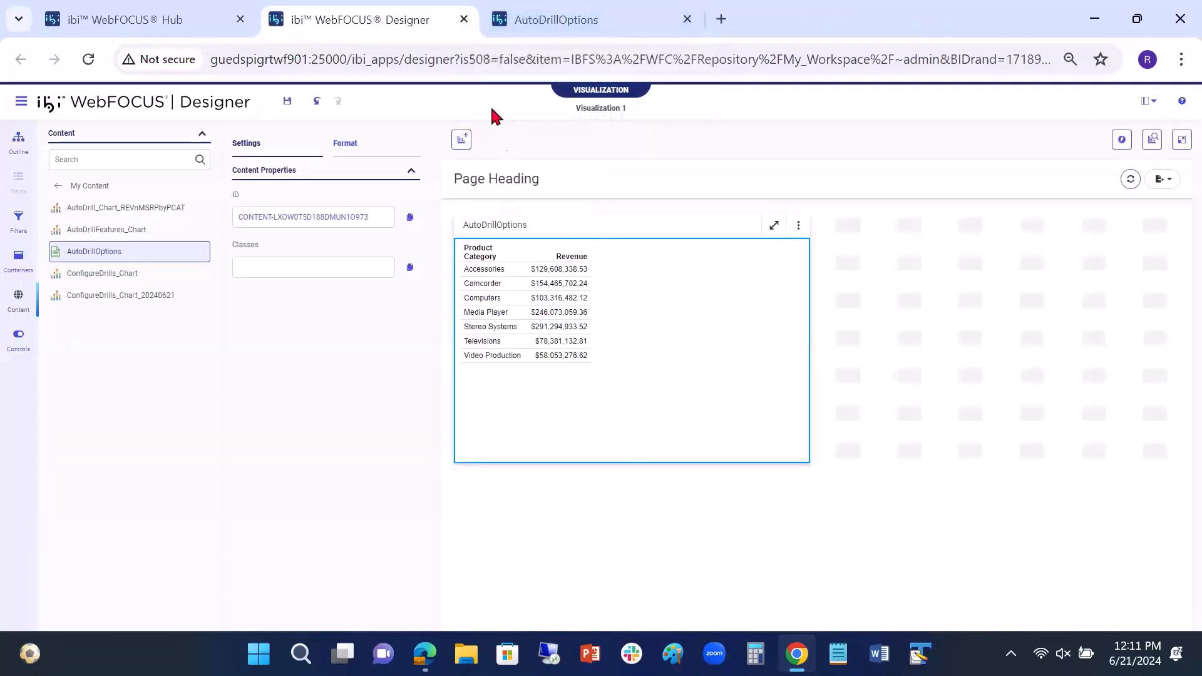
left_click(463, 20)
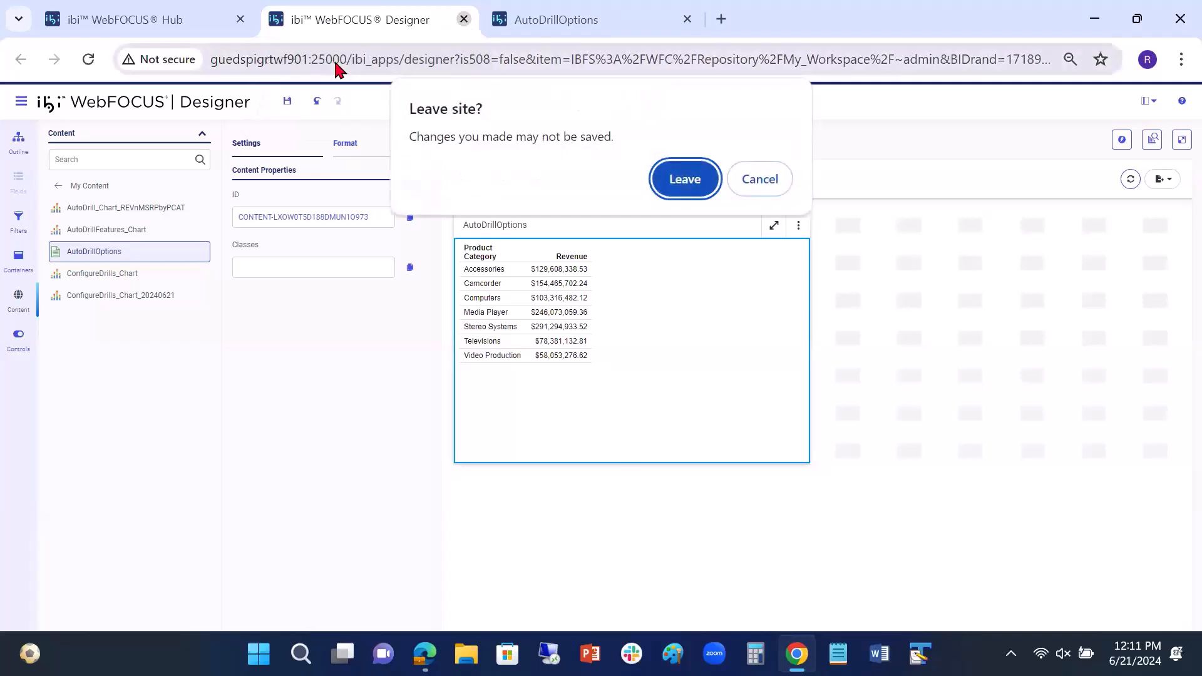
left_click(685, 178)
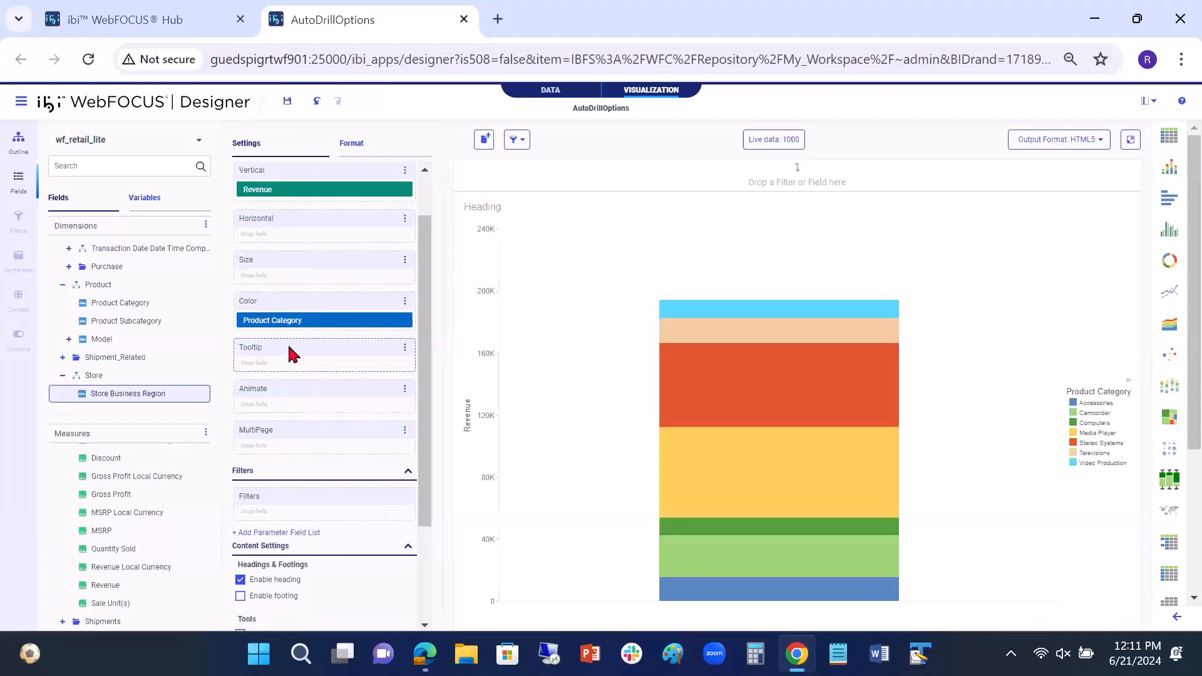
Step: Move Product Category from Color to Horizontal in the AutoDrillOptions bar chart
left_click_drag(304, 299, 301, 243)
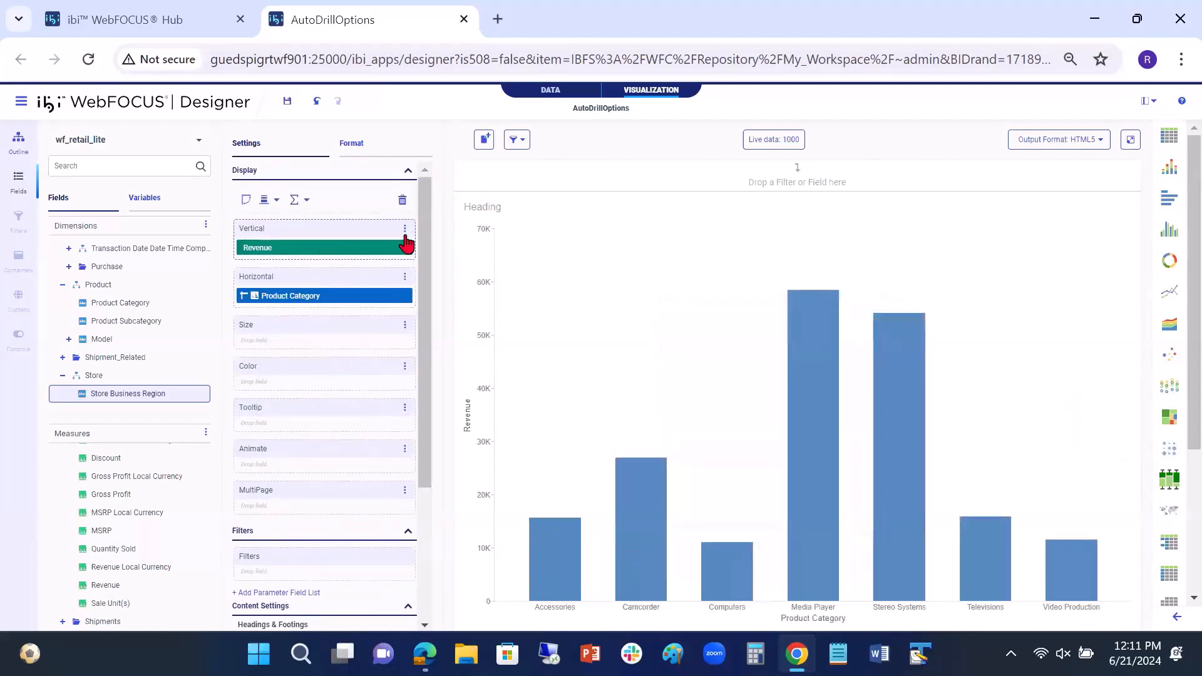
left_click(405, 229)
left_click(438, 274)
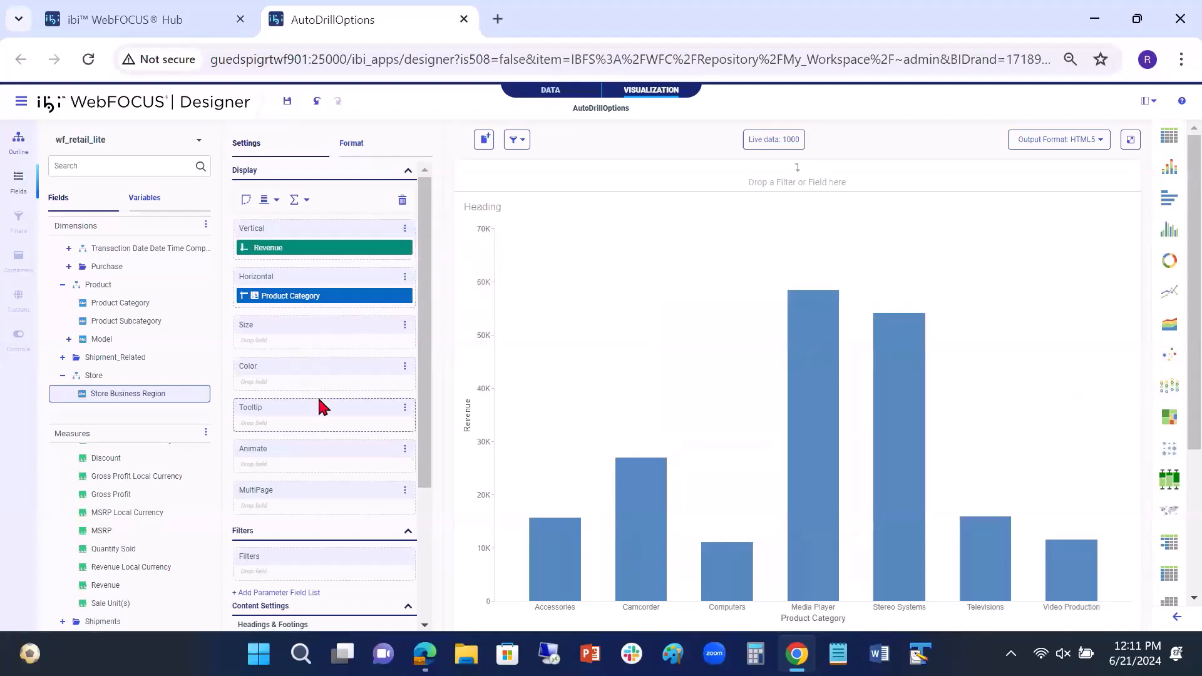
Step: Turn off AutoDrill and Drill Anywhere for the chart and enable AutoLink
scroll(348, 452, "down", 3)
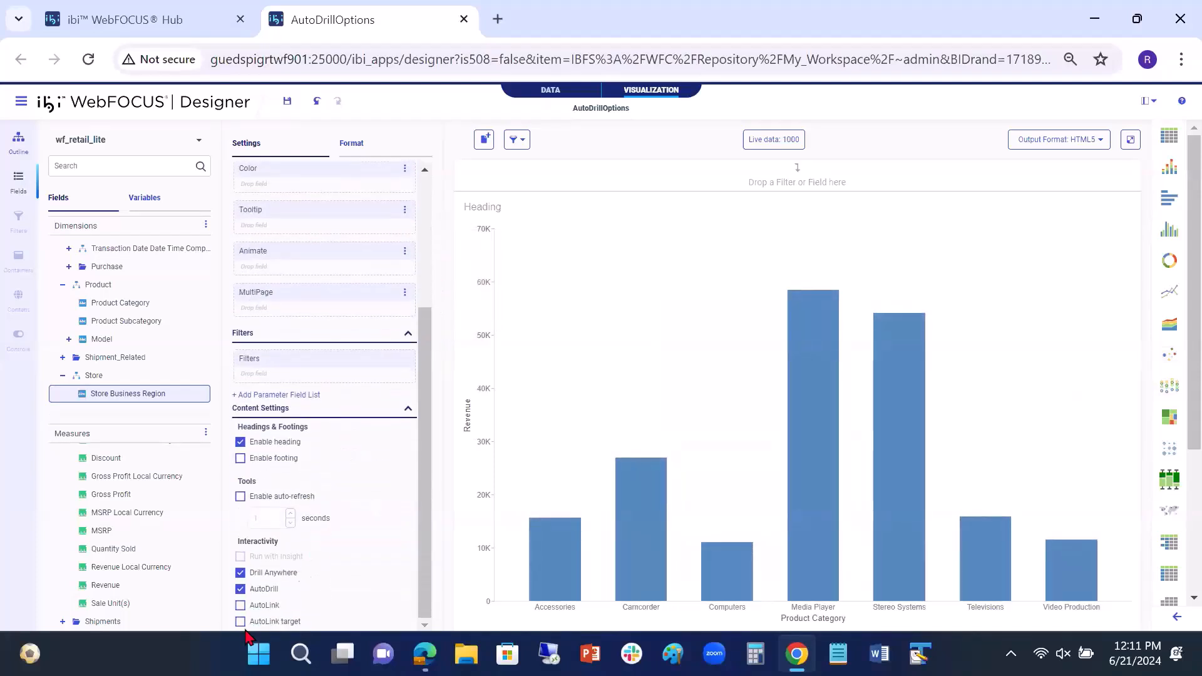
left_click(241, 588)
left_click(241, 572)
left_click(240, 604)
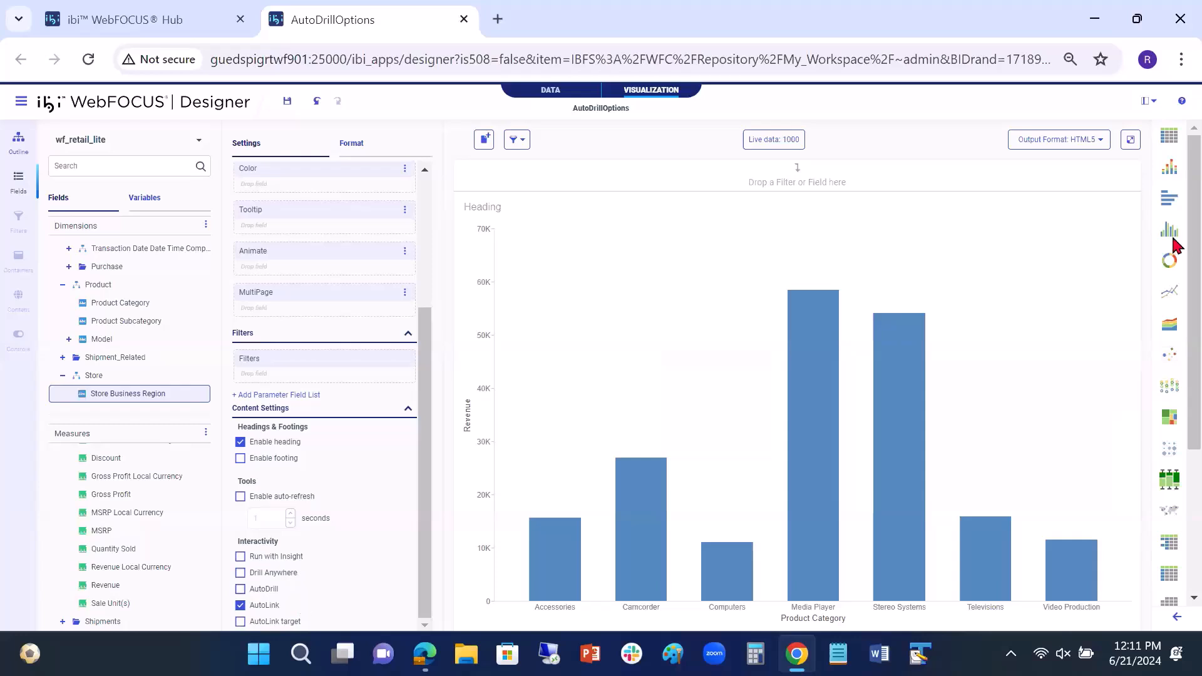
Step: Run the chart and follow the auto link from the Stereo Systems bar to Category Sales_3, closing both output tabs
left_click(1130, 139)
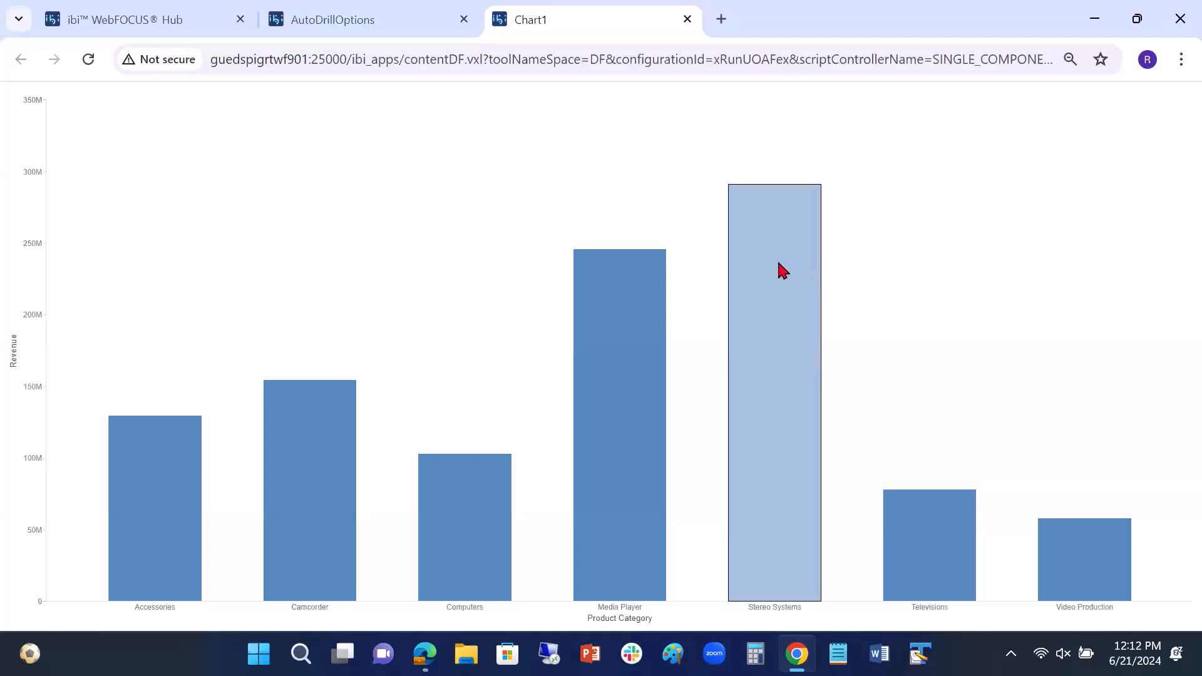
mouse_move(782, 269)
mouse_move(820, 241)
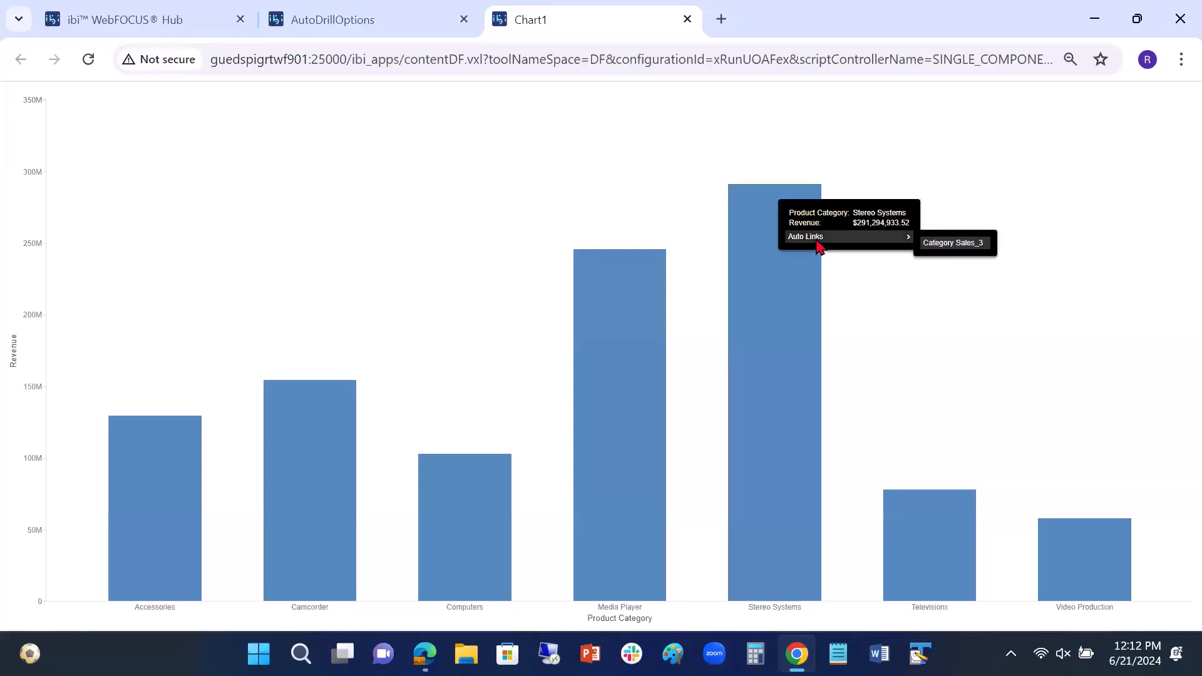
left_click(968, 246)
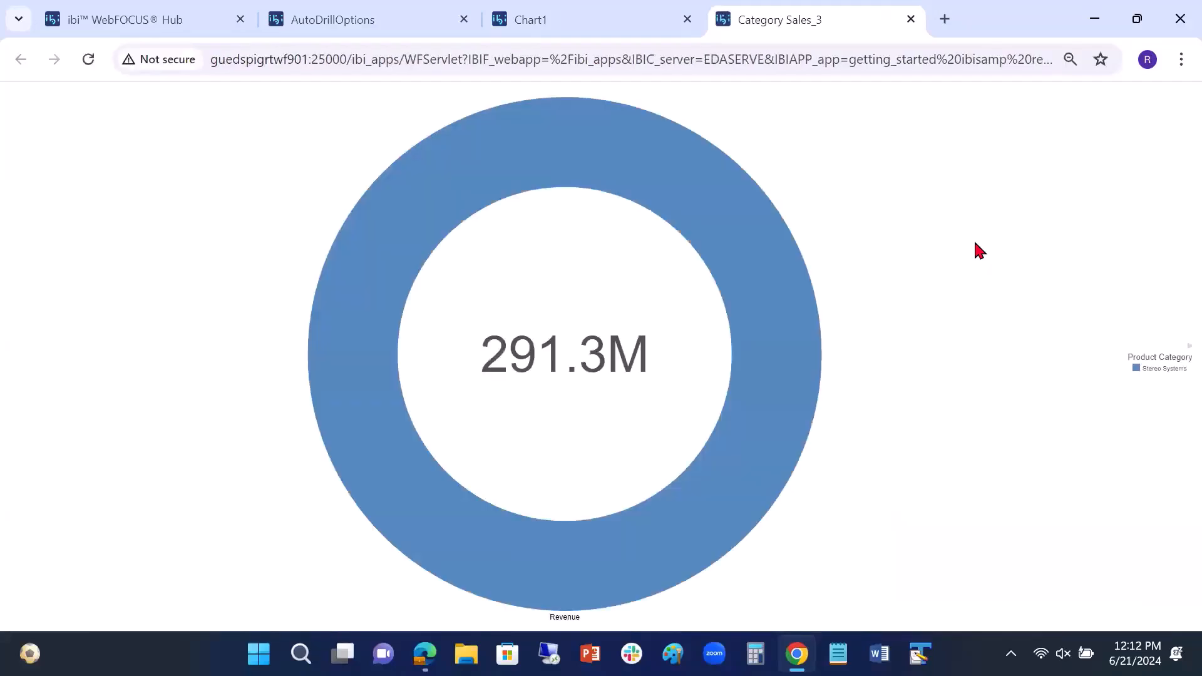
left_click(910, 20)
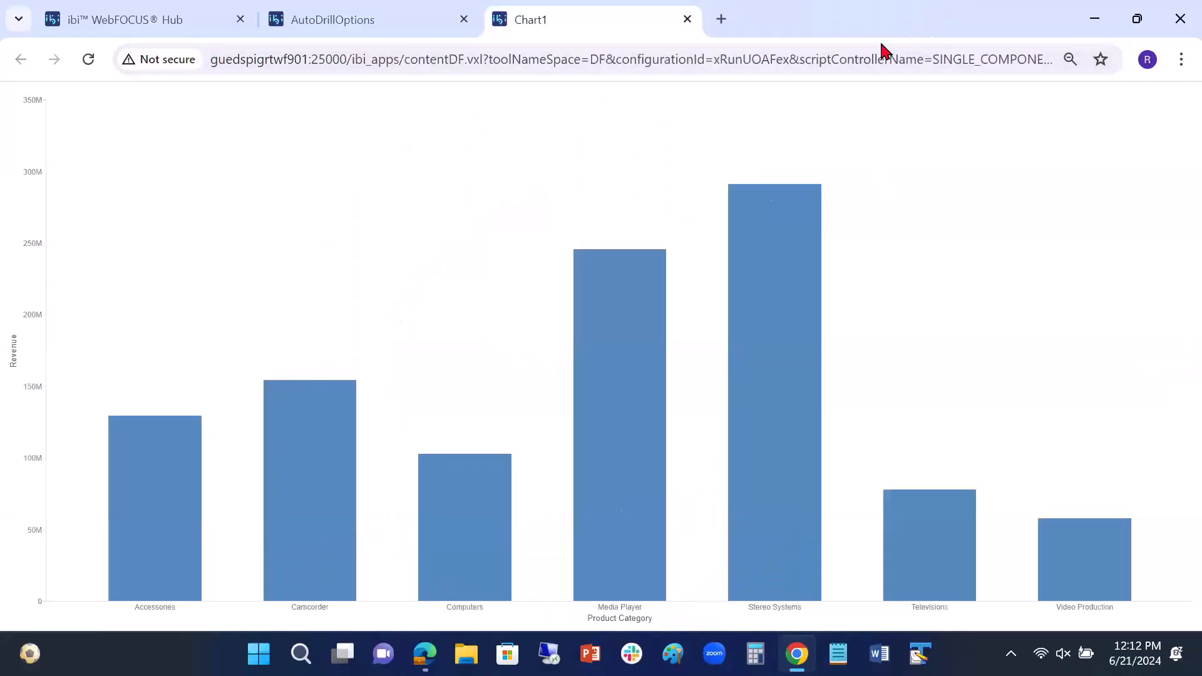
left_click(687, 19)
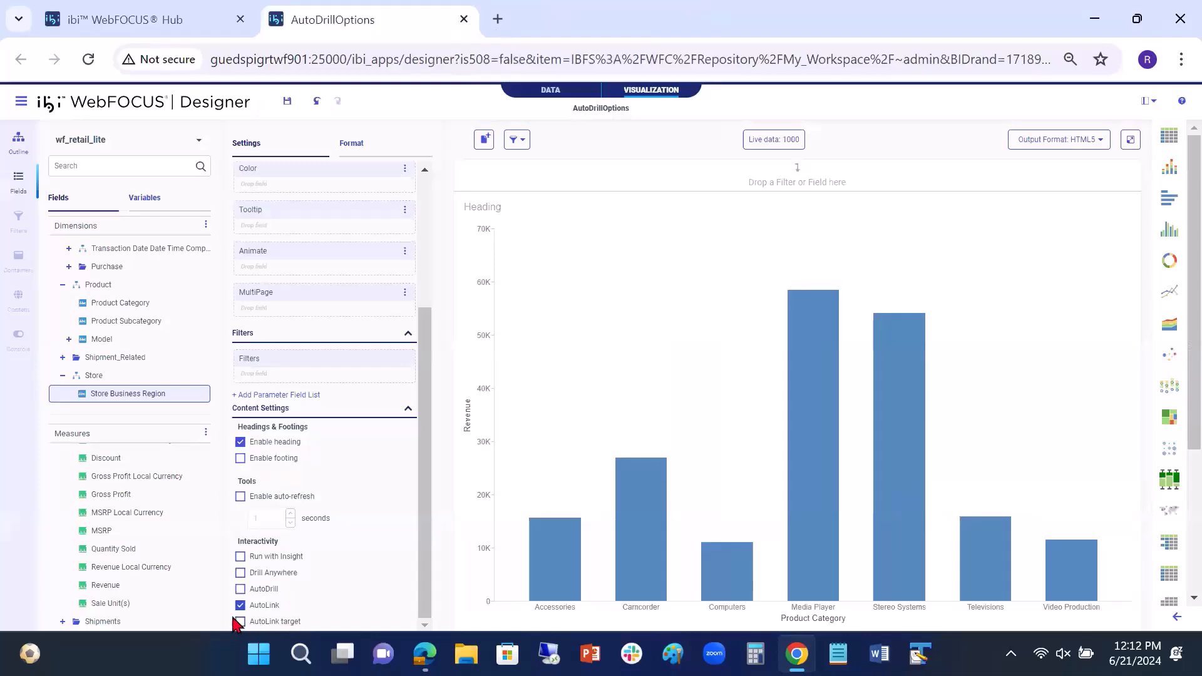
Step: In the Hub, clear the AutoLink target property of Category Sales_3 in the Small Widgets folder of Retail Demo and save it
left_click(173, 19)
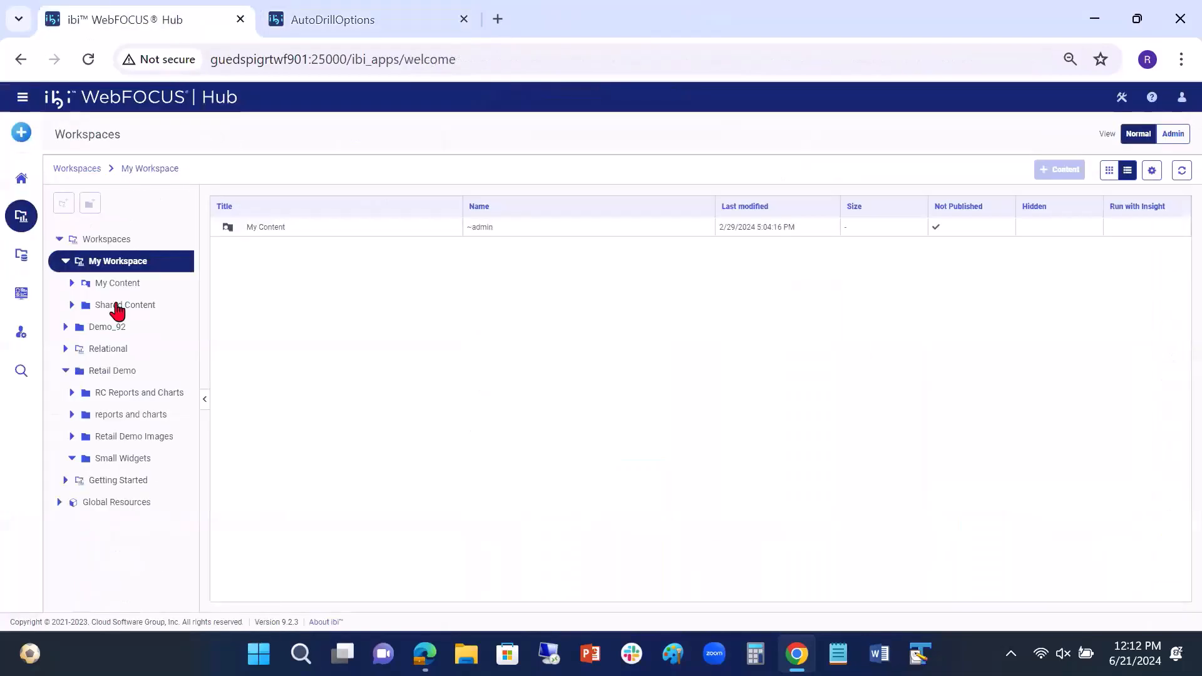
left_click(118, 464)
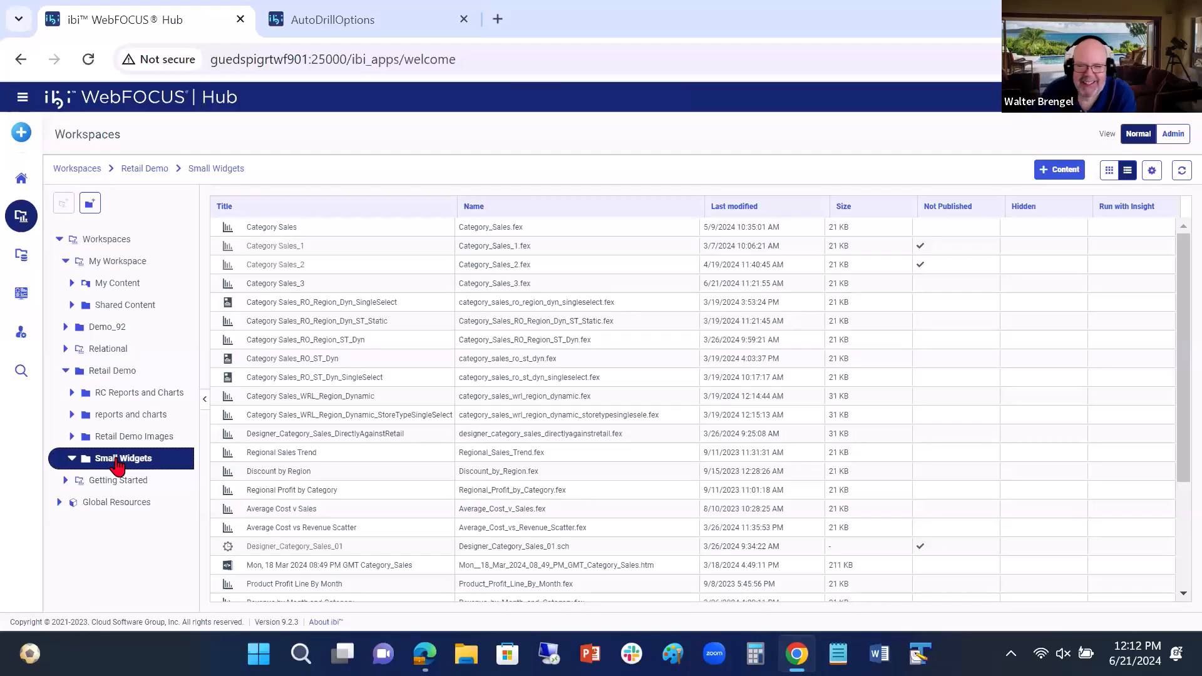
left_click(298, 283)
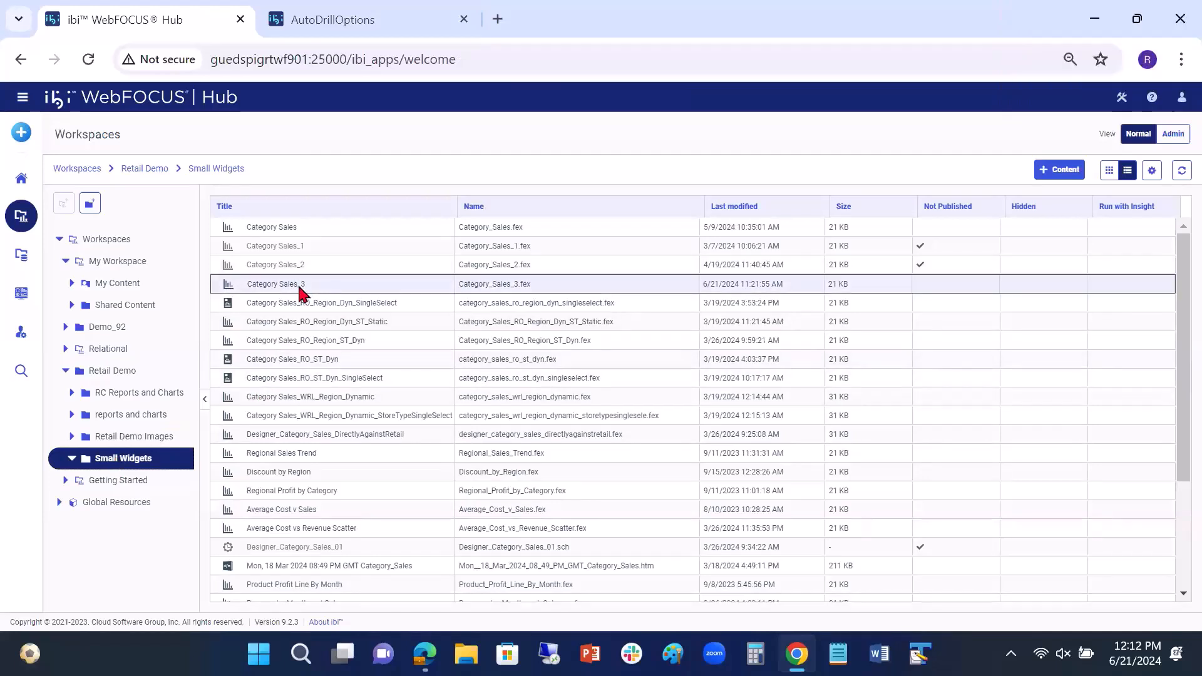
right_click(300, 290)
left_click(383, 592)
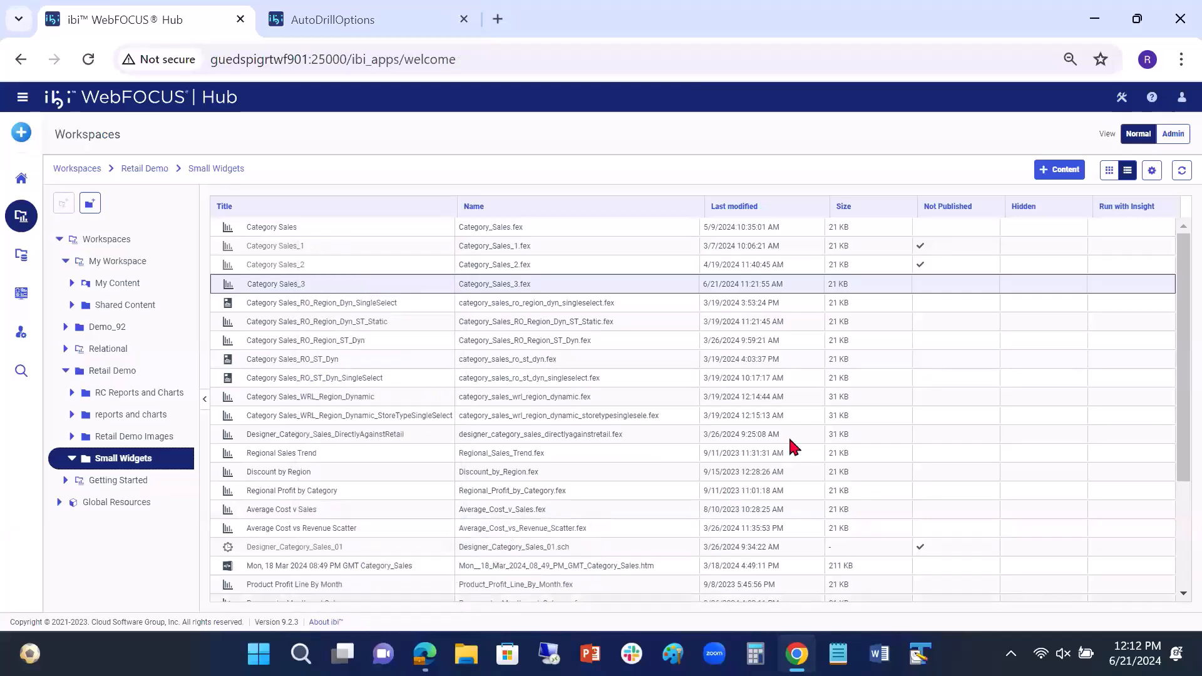
left_click(977, 229)
scroll(992, 442, "down", 5)
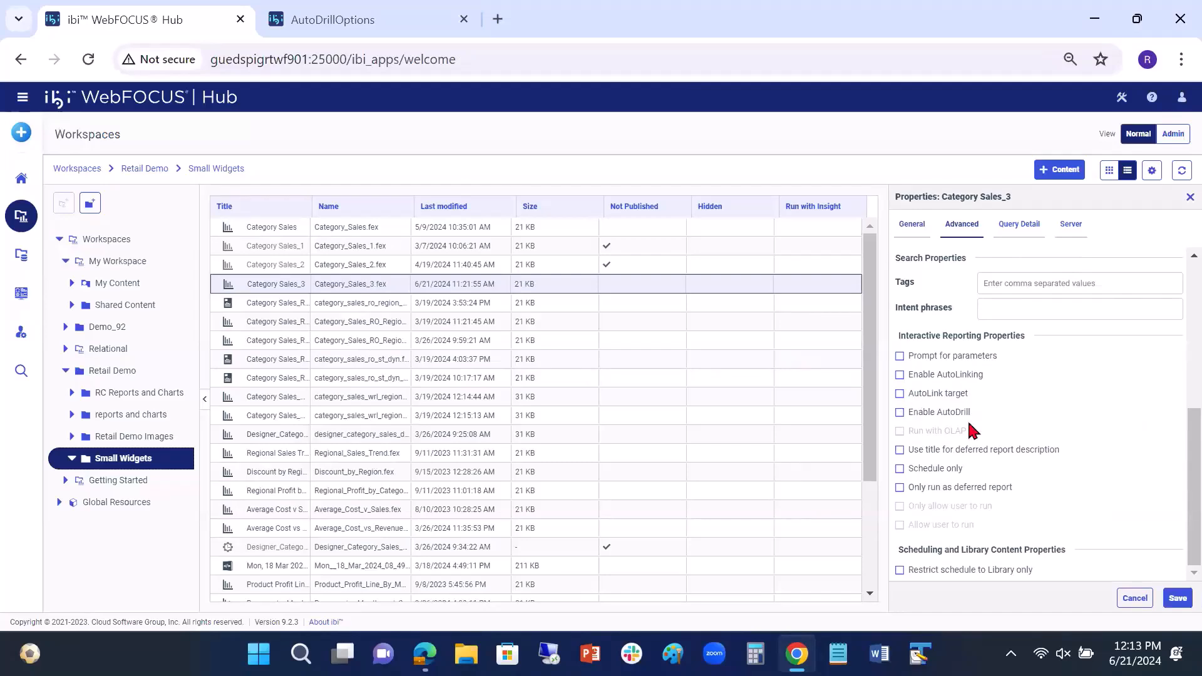
left_click(1174, 599)
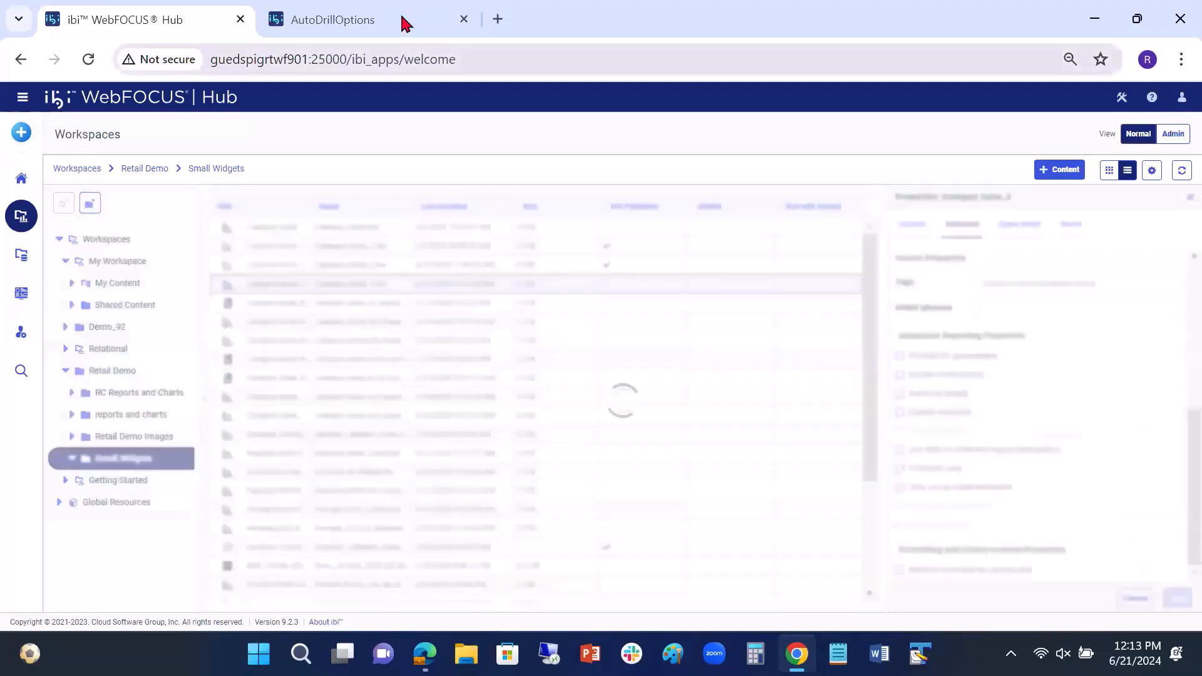
Step: Rerun the AutoDrillOptions chart from Designer and check the Media Player bar's tooltip for auto links
left_click(392, 23)
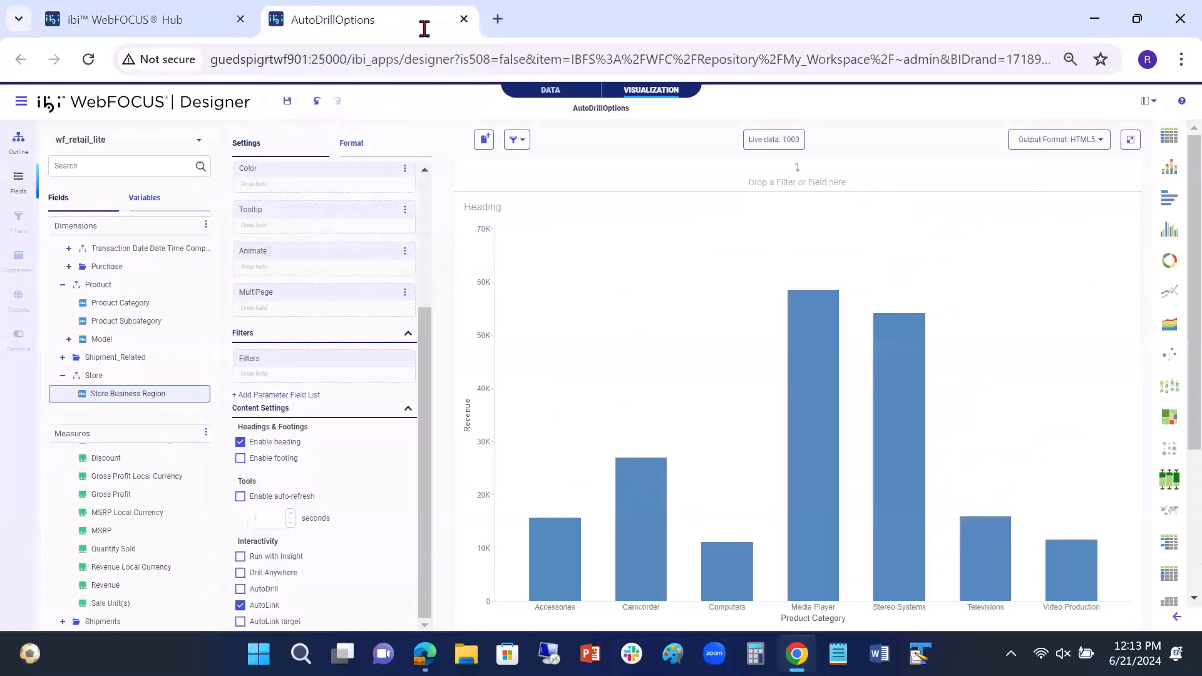
left_click(1129, 144)
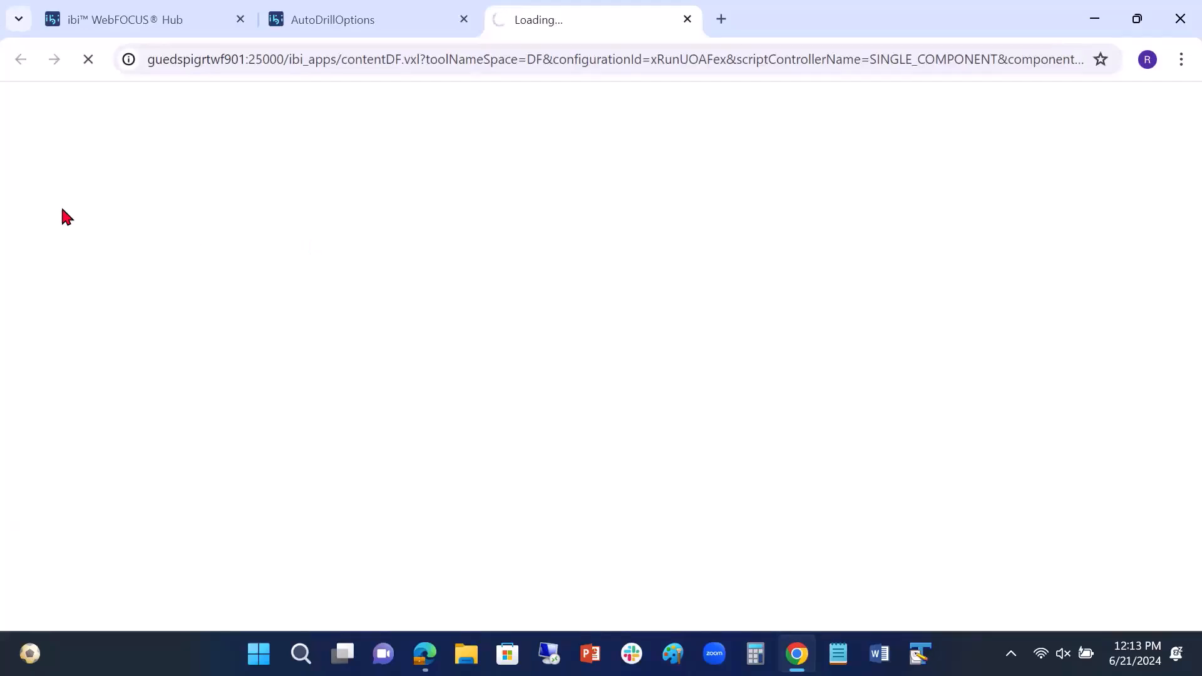
mouse_move(629, 307)
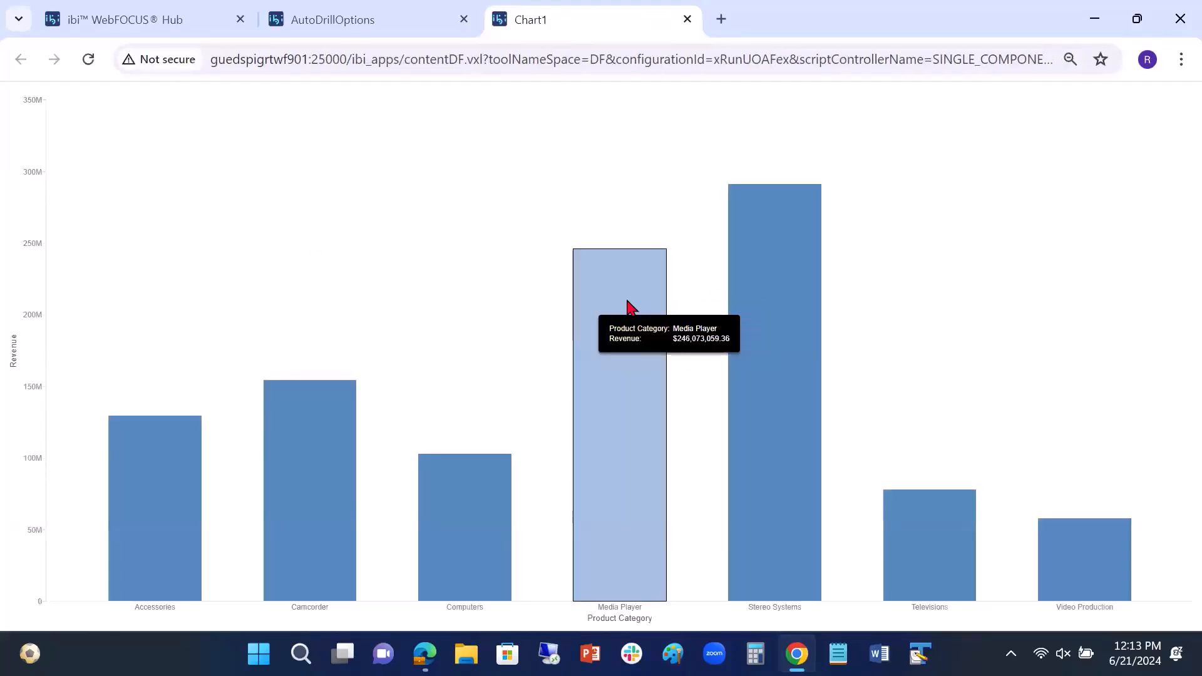
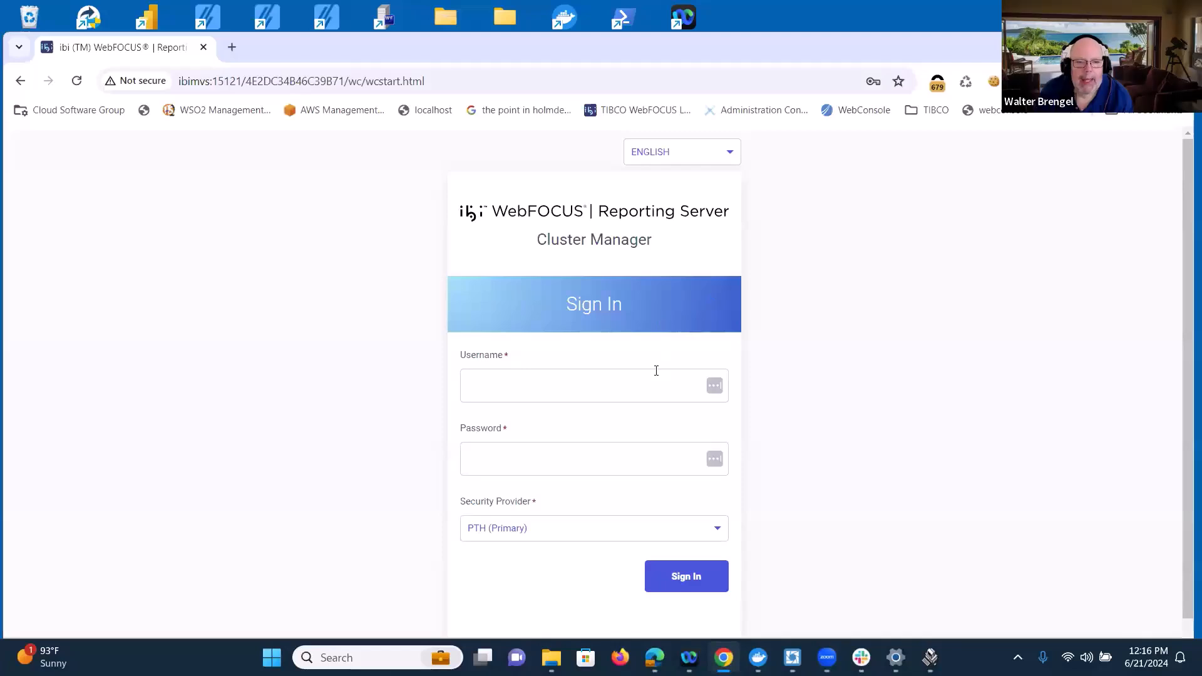
Step: Sign in to the Reporting Server with the administrator username and password, and dismiss the saved-passwords warning
left_click(561, 393)
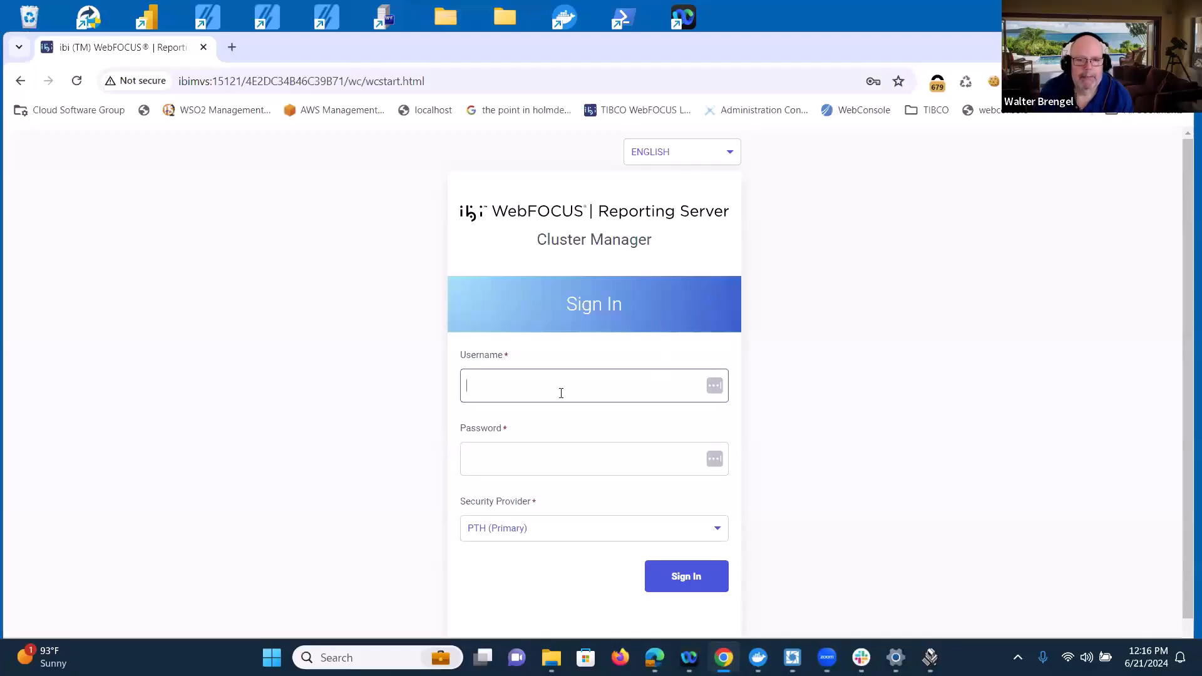
type("admin")
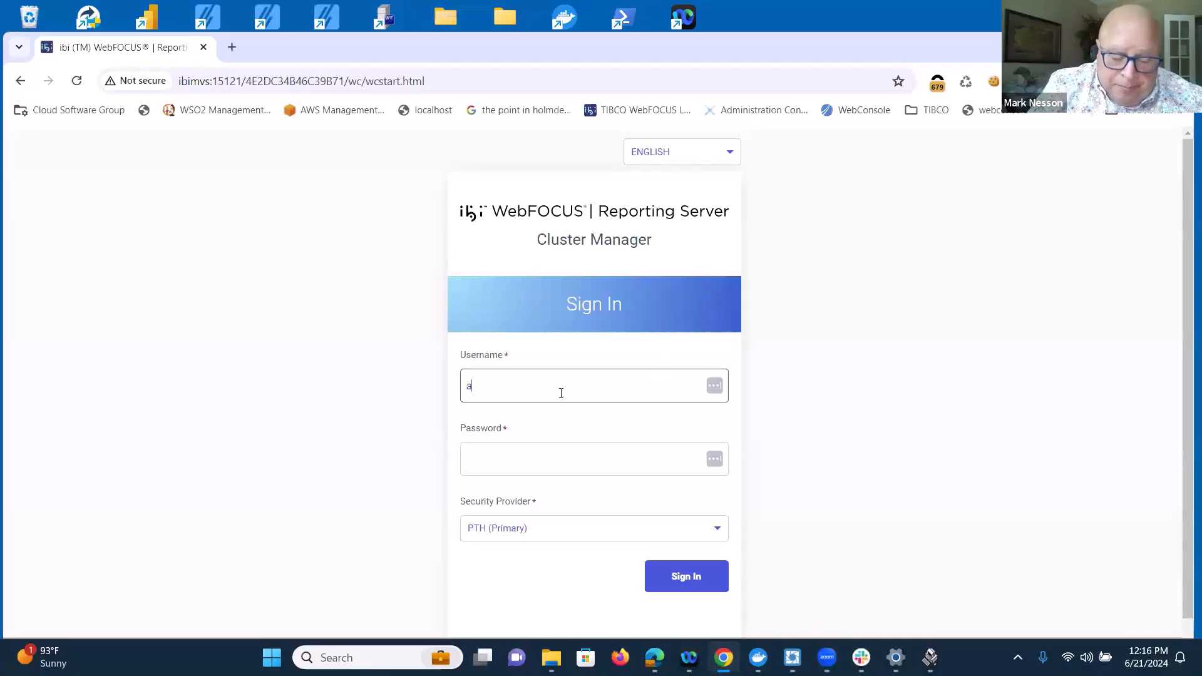
key("Tab")
type("admin")
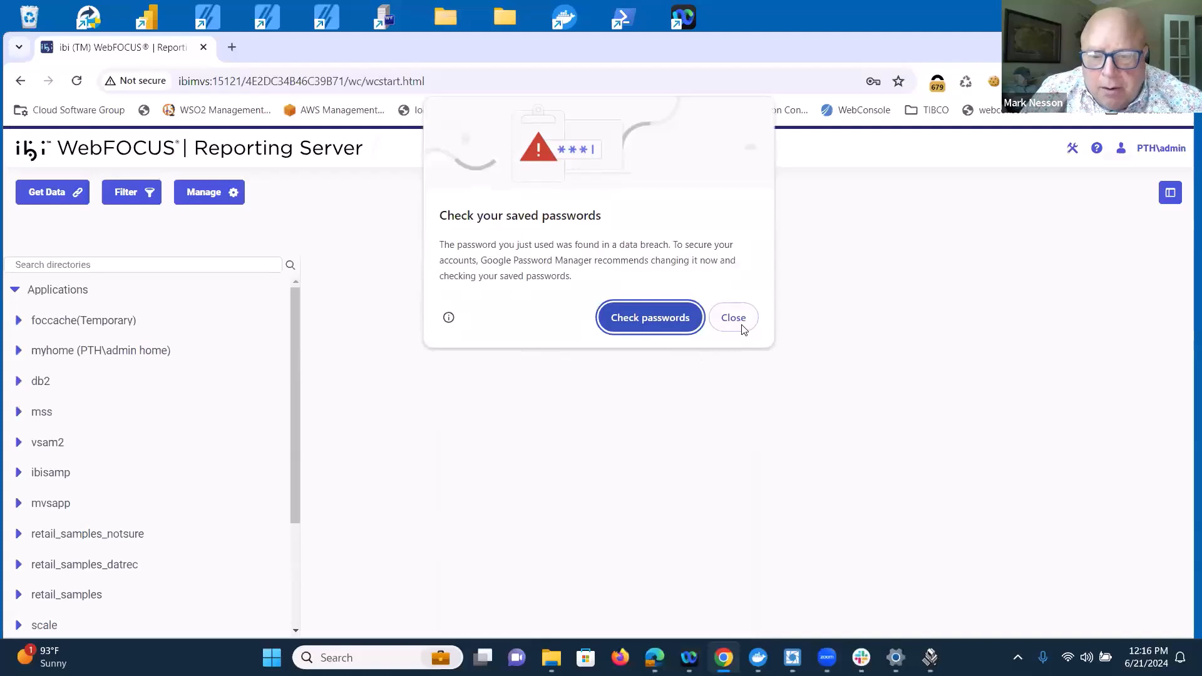
left_click(734, 317)
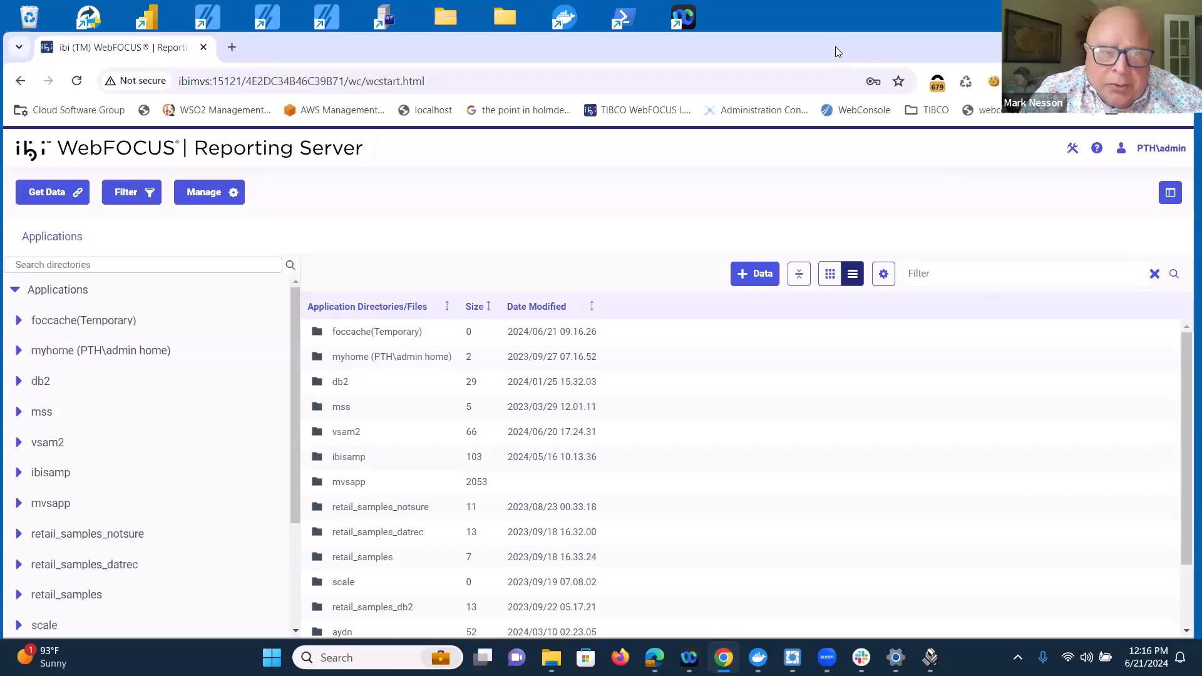
left_click_drag(837, 51, 833, 23)
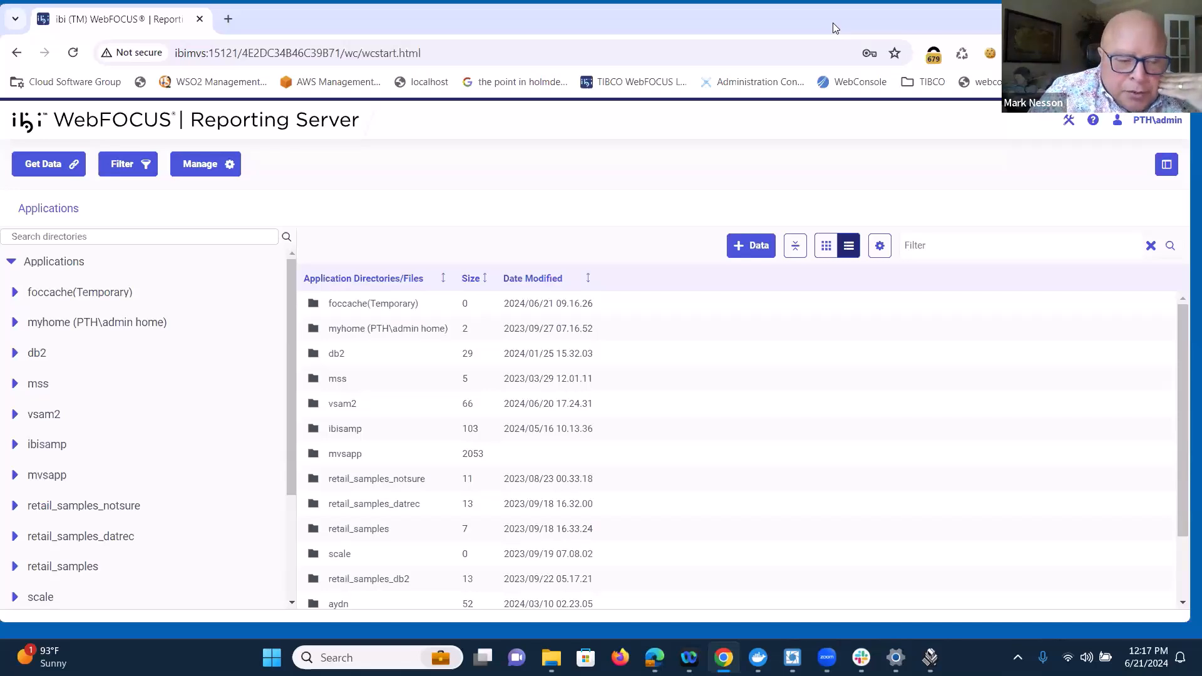
Step: Show the files of the vsam2 application directory sorted by date modified, newest first
left_click(105, 413)
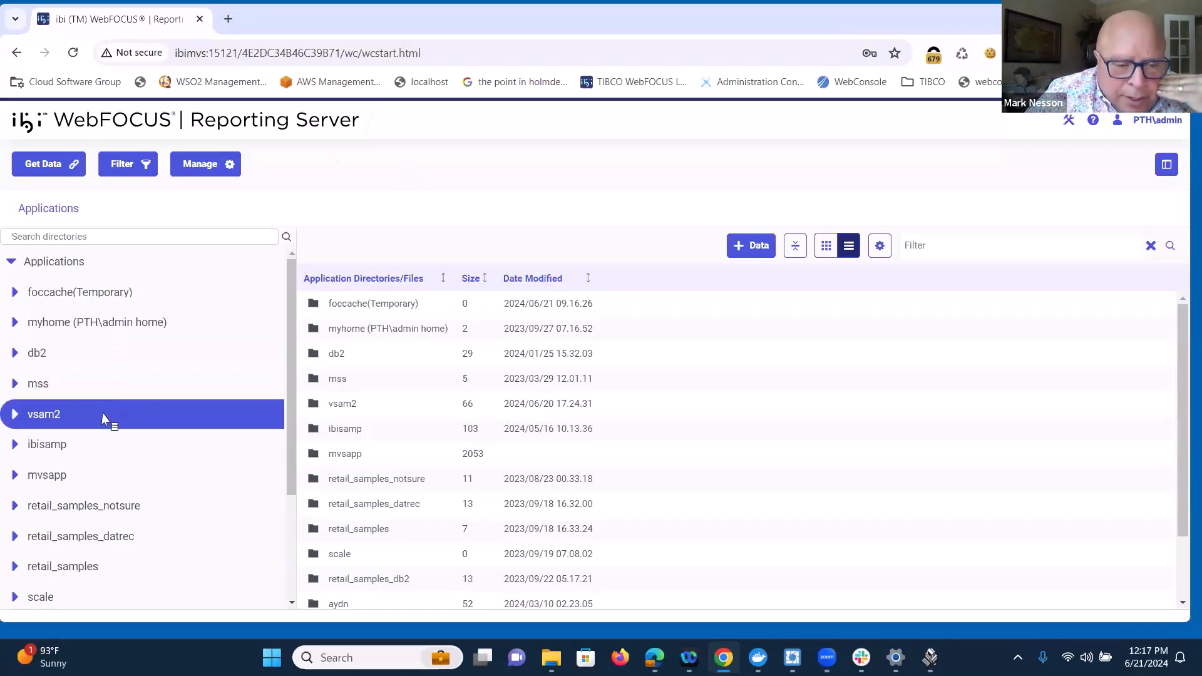
left_click(105, 419)
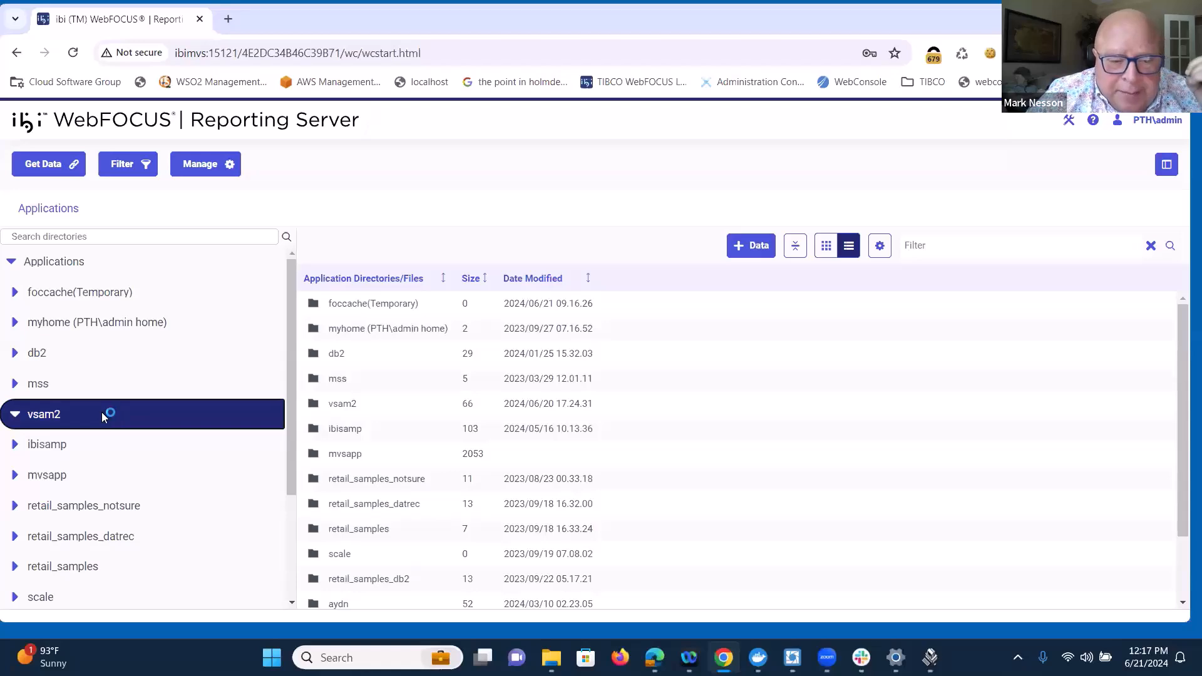
left_click(519, 279)
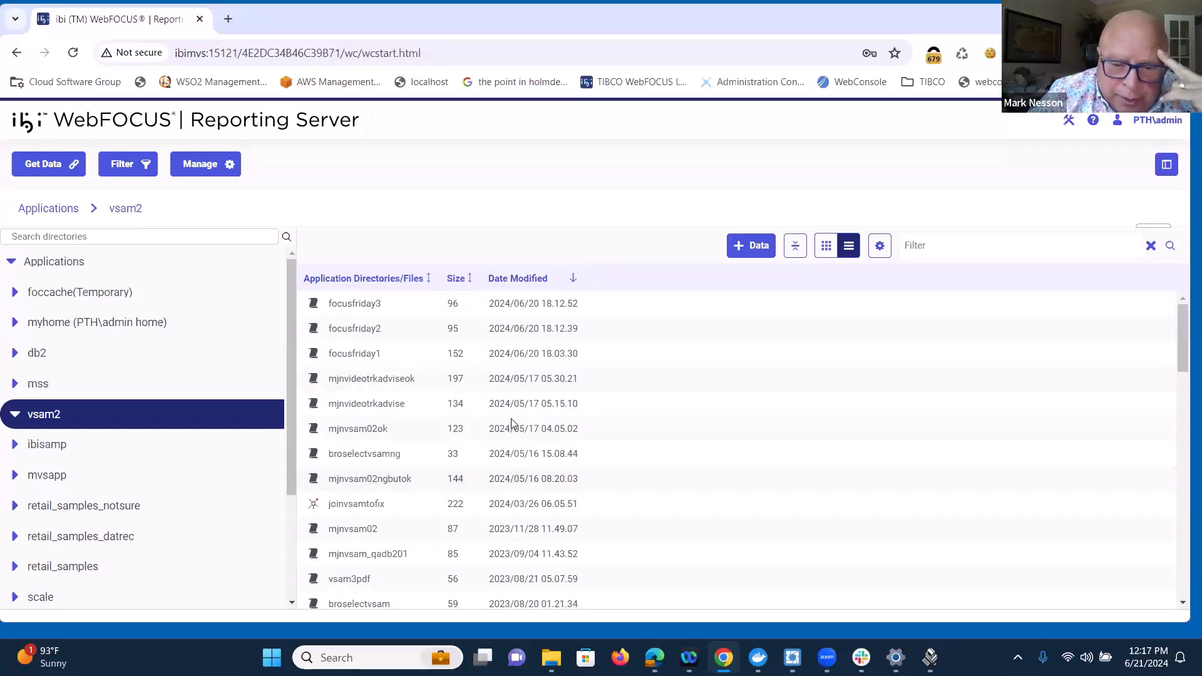
Step: Open the focusfriday1 procedure from vsam2 in the editor and run it
right_click(370, 356)
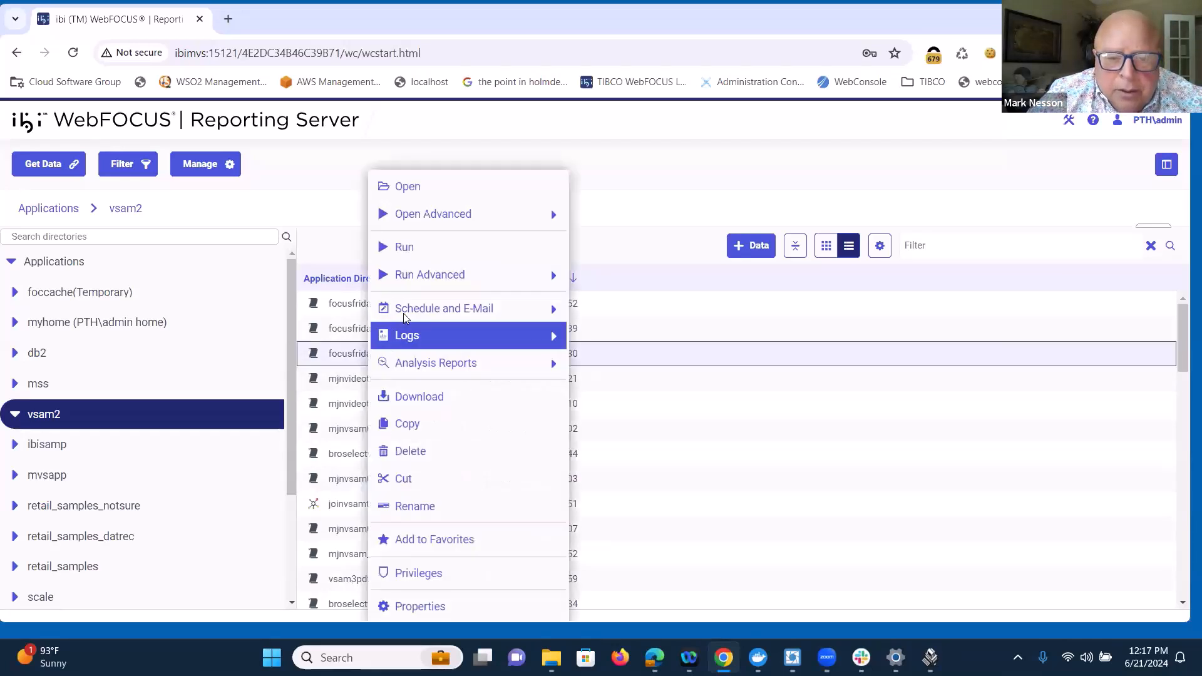
left_click(421, 182)
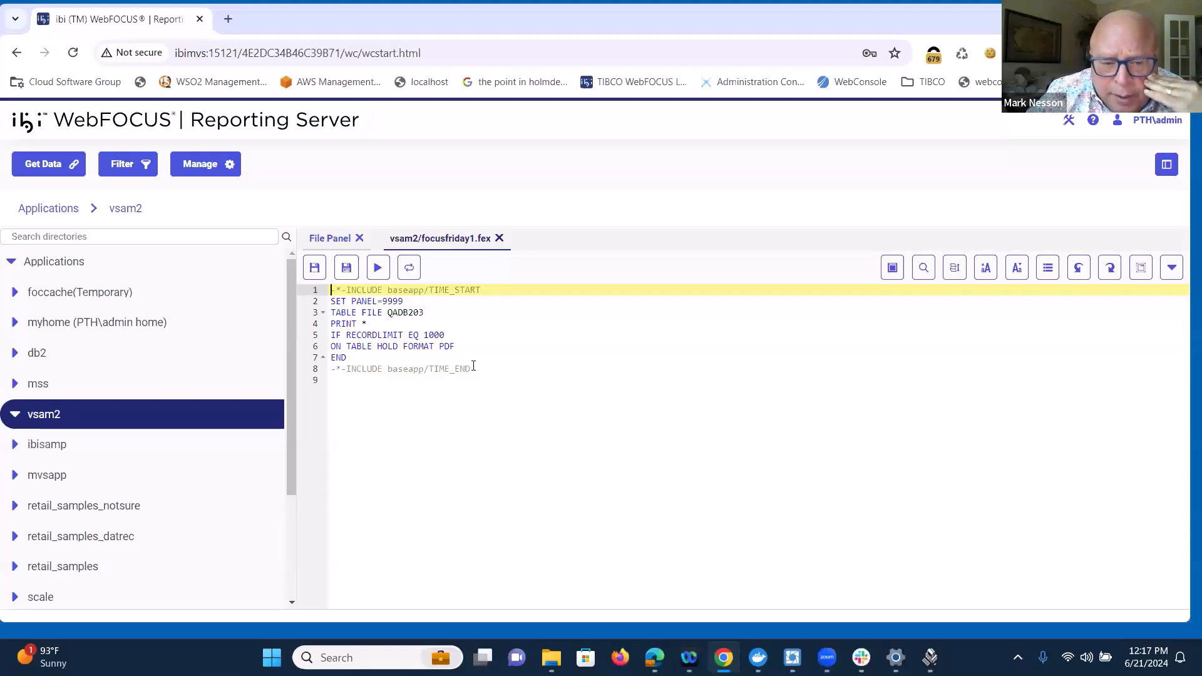
left_click(378, 273)
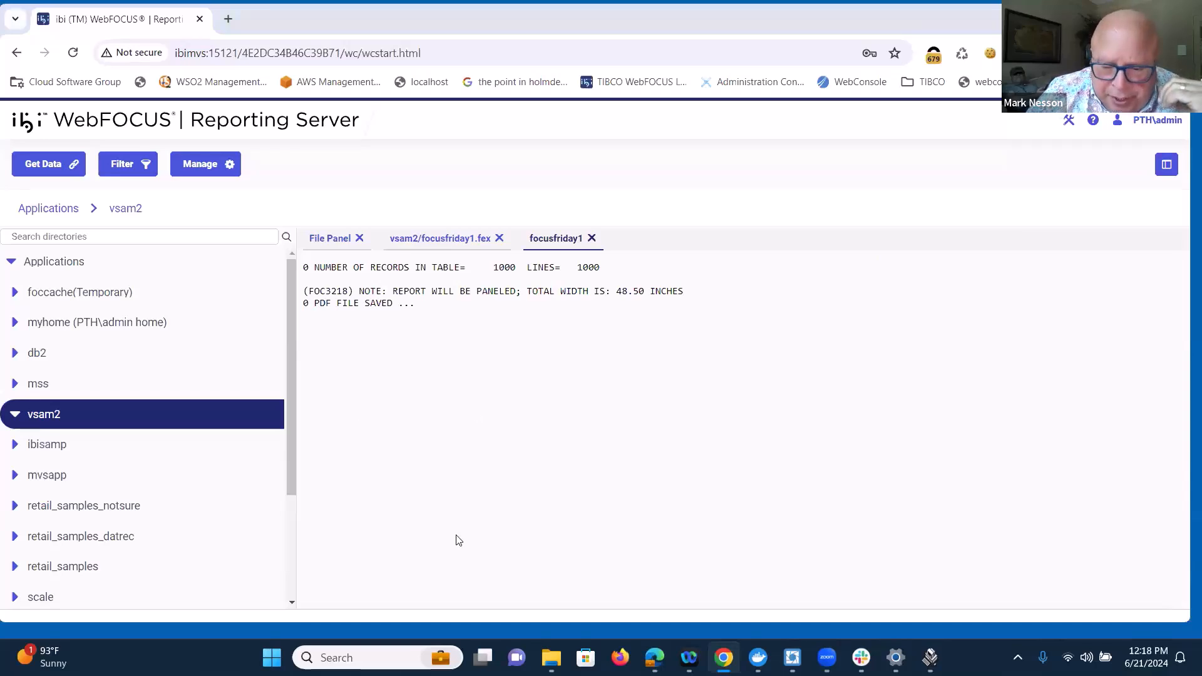
Step: Switch to the Edge browser and sign in to the Reporting Server there with the administrator username and password
left_click(654, 657)
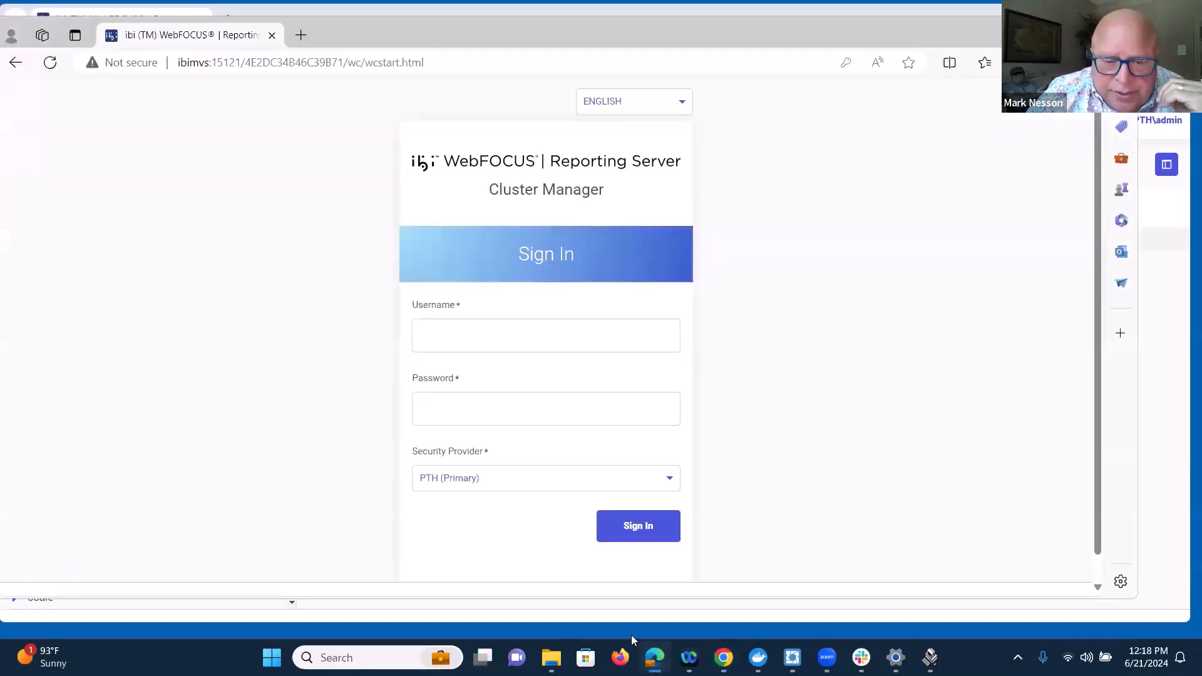
left_click(446, 348)
type("ad")
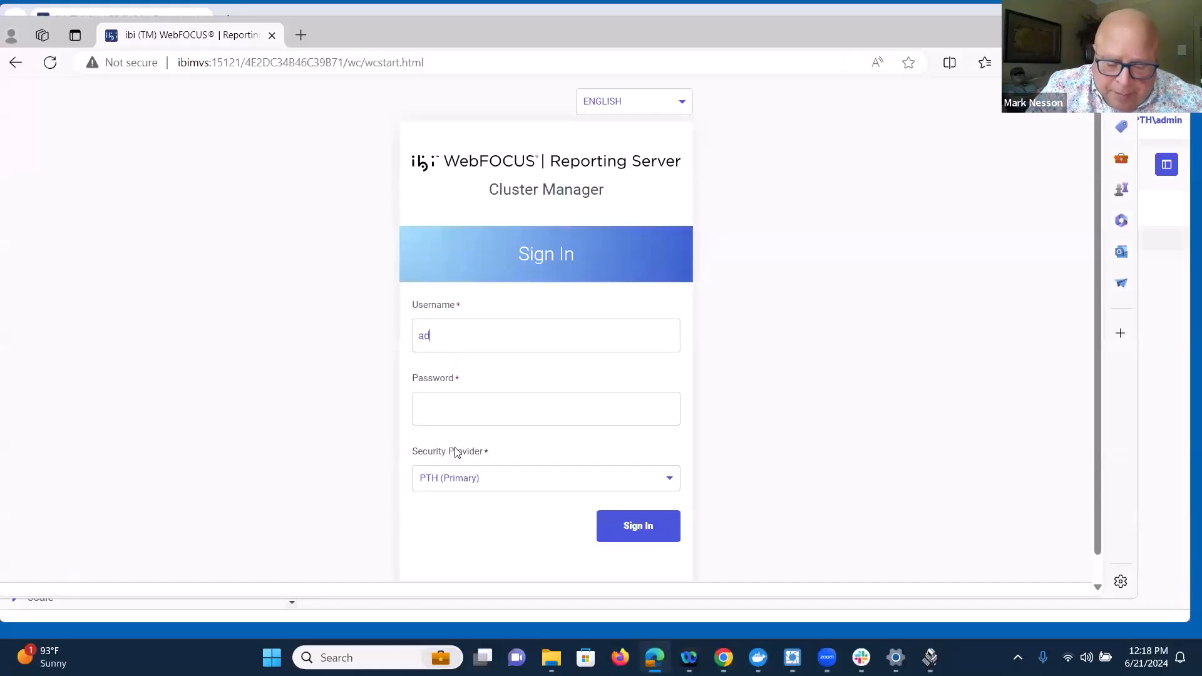
type("min")
key("Tab")
type("admin")
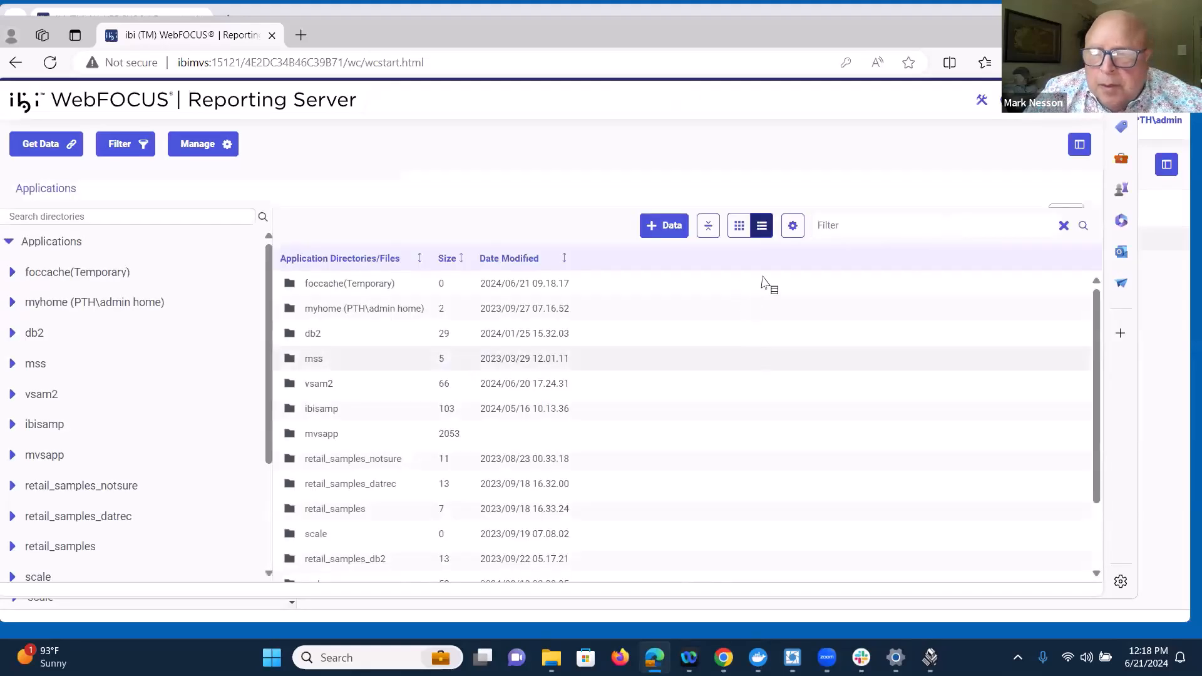
Step: Open the Workspace view and examine the agents' procedure, response time, CPU time and ZIIP time statistics
left_click(981, 100)
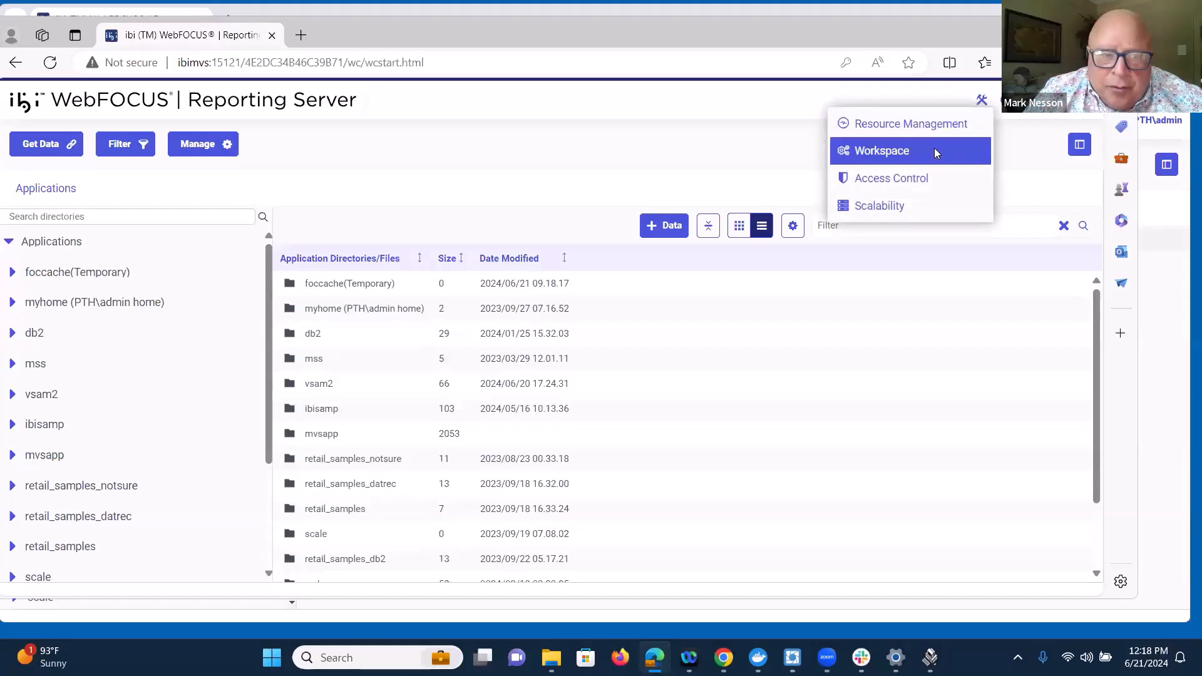
left_click(934, 151)
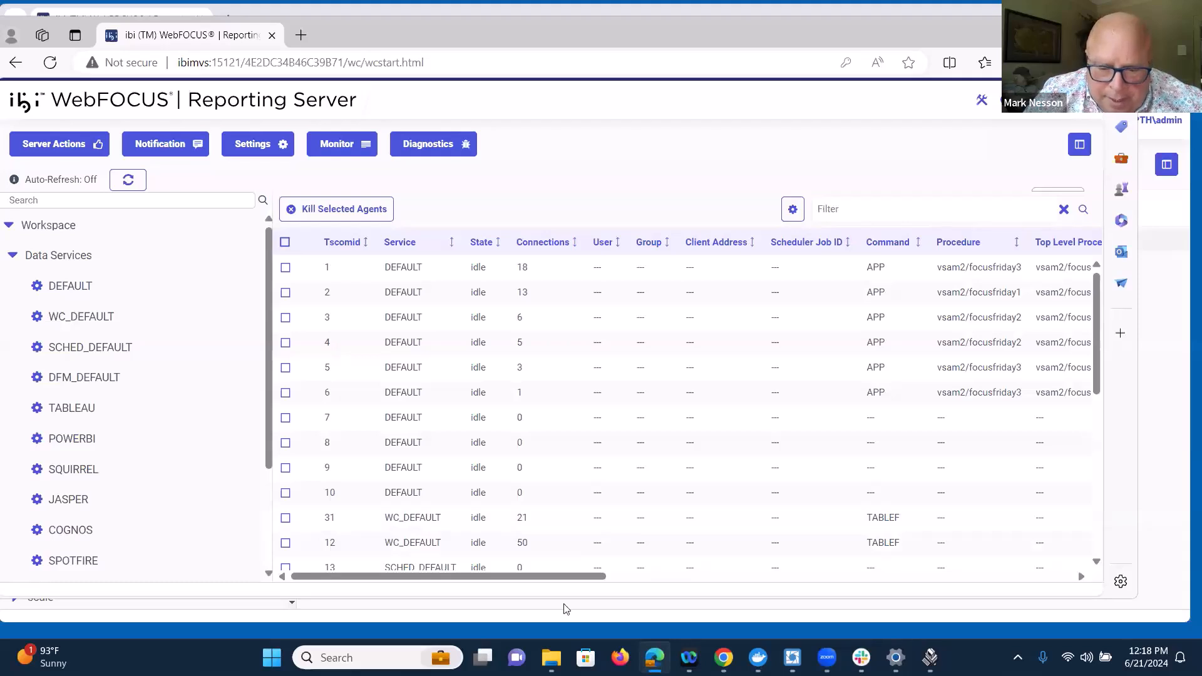
left_click_drag(576, 576, 707, 611)
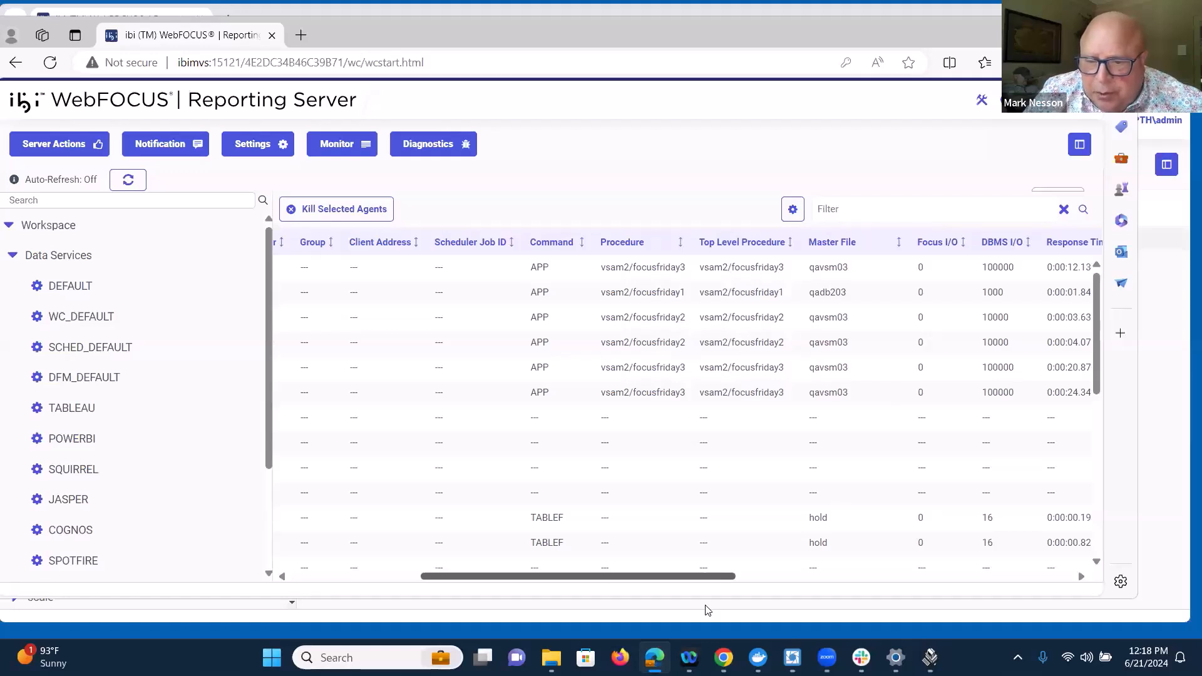
left_click_drag(707, 611, 798, 623)
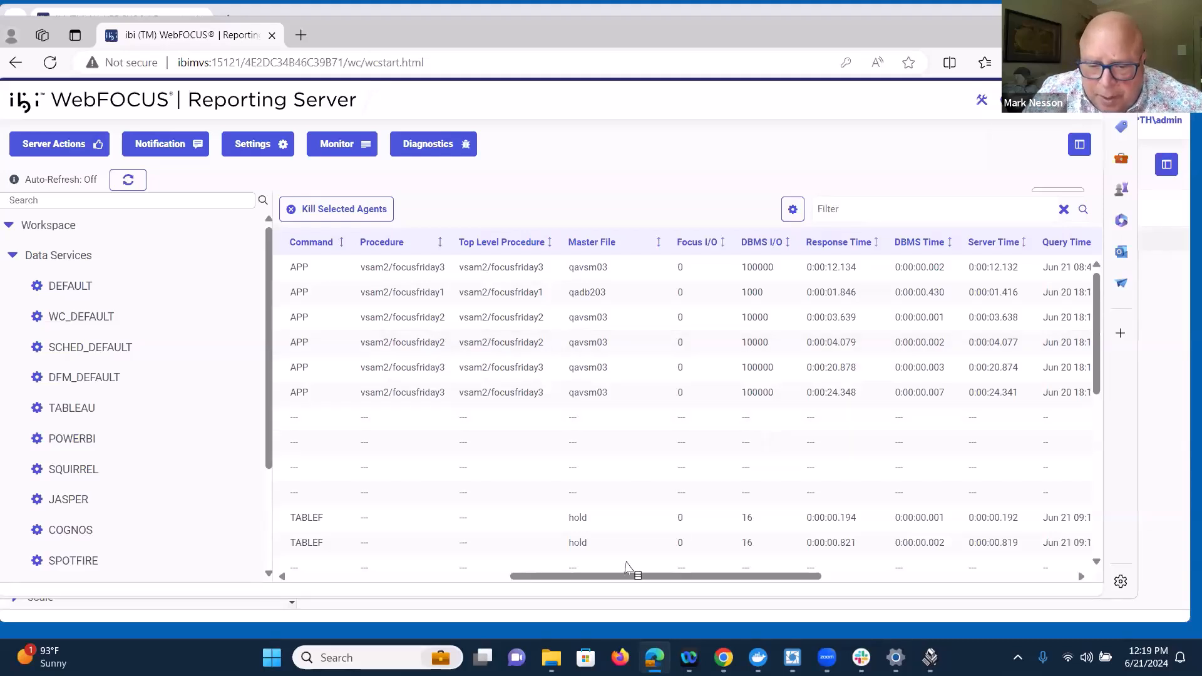
scroll(639, 573, "down", 1)
left_click_drag(682, 577, 774, 530)
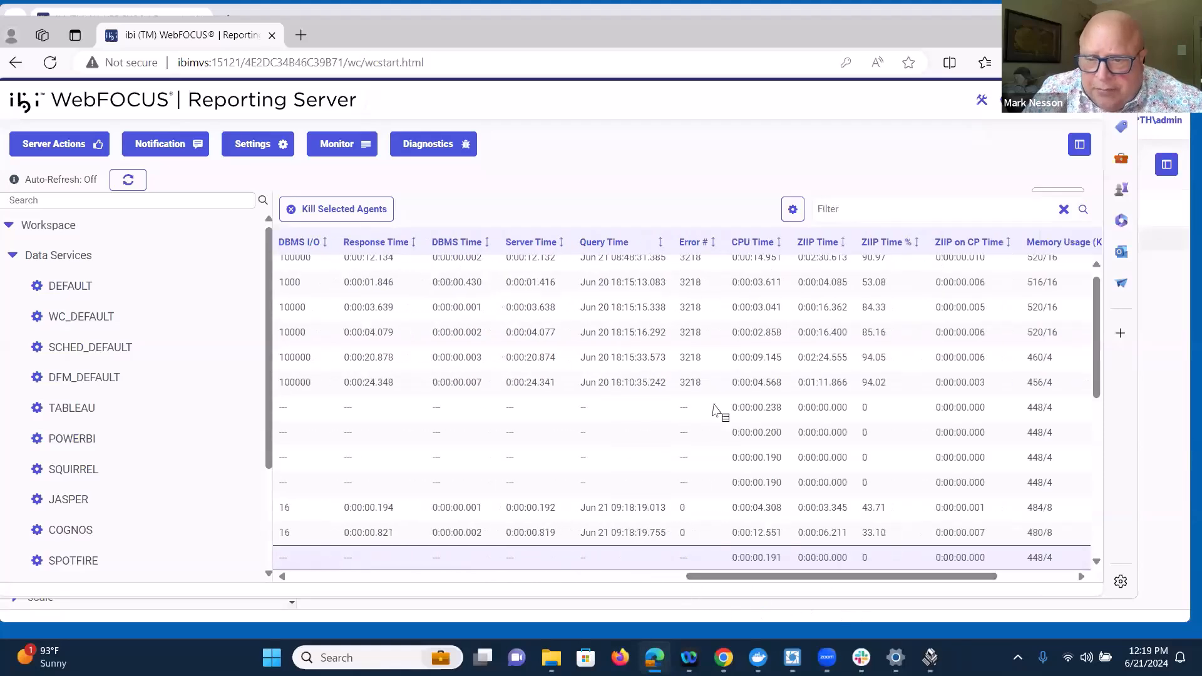
scroll(715, 410, "up", 1)
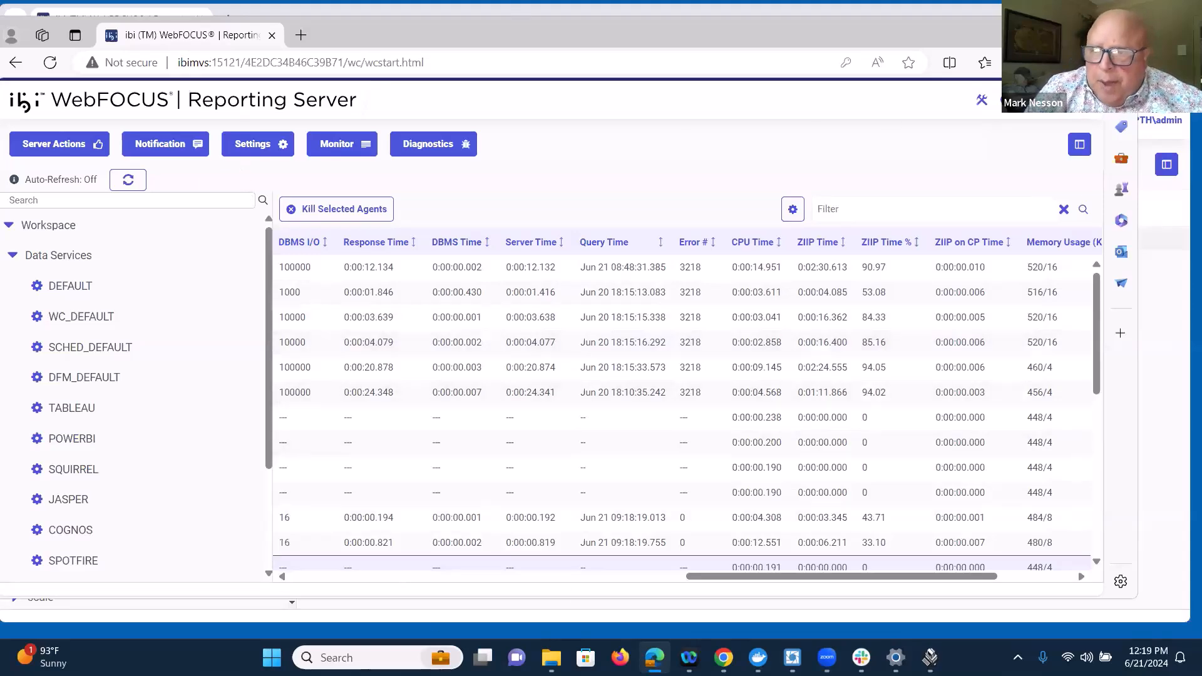
Step: Switch back to Chrome, sort the vsam2 files by date modified, and open the Run Stress settings for focusfriday1
key("alt+Tab")
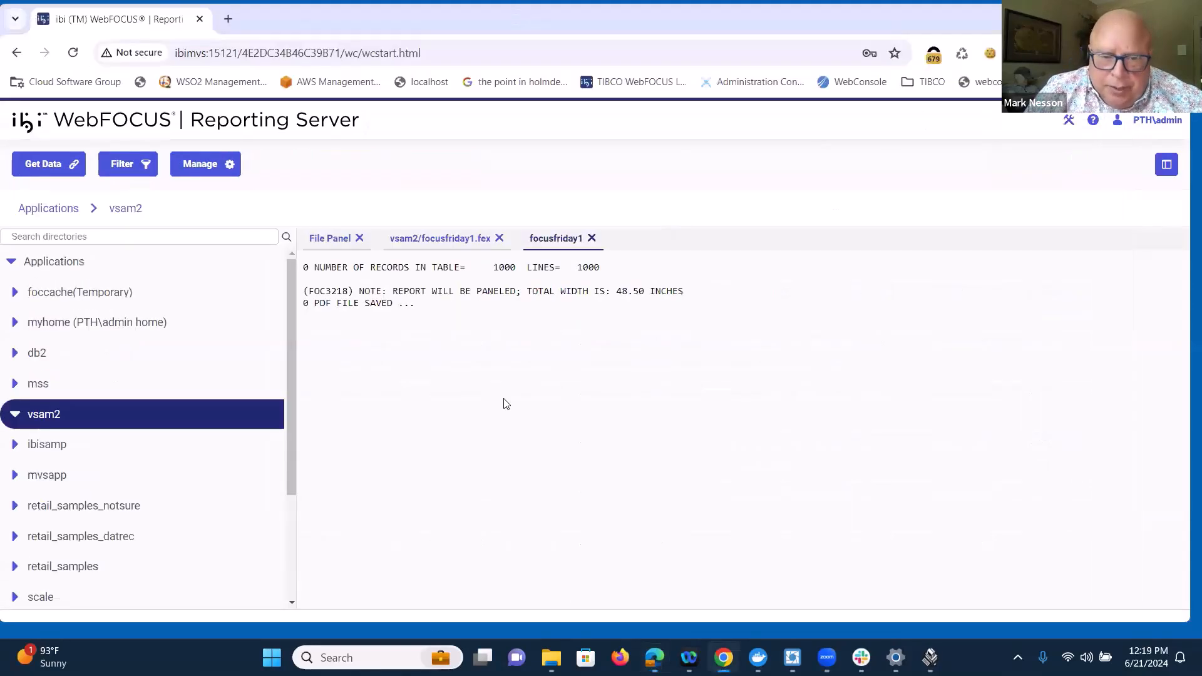
left_click(120, 417)
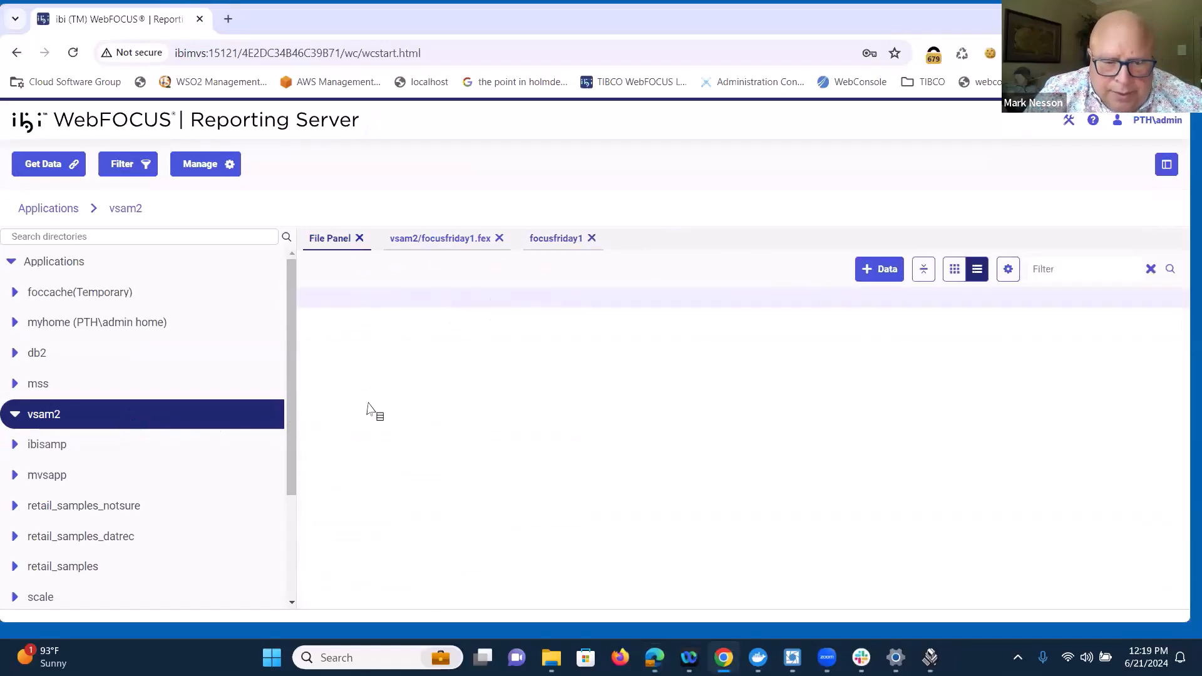
left_click(514, 303)
left_click(374, 379)
right_click(373, 382)
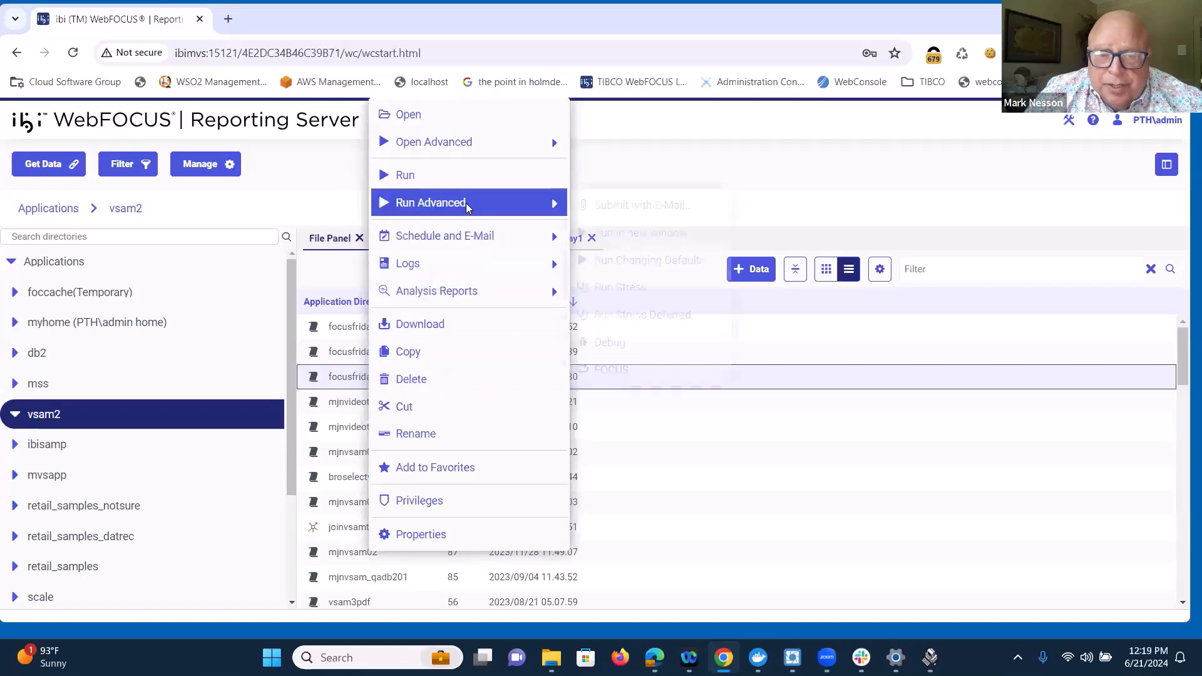
mouse_move(465, 202)
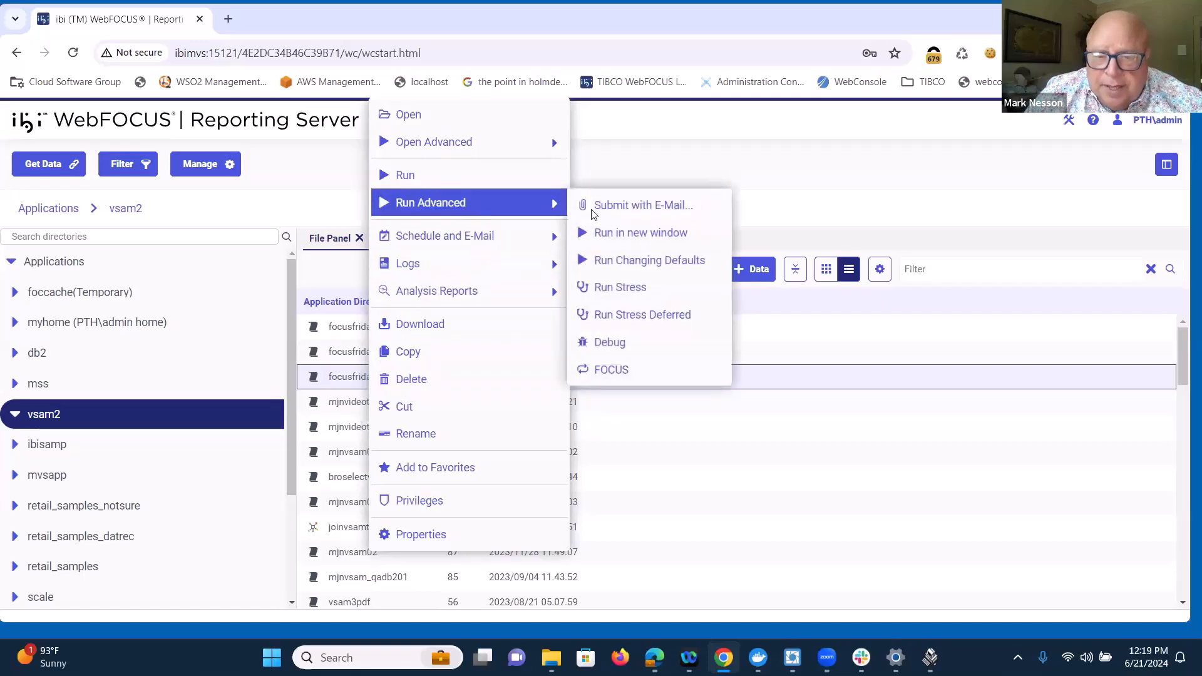
left_click(641, 289)
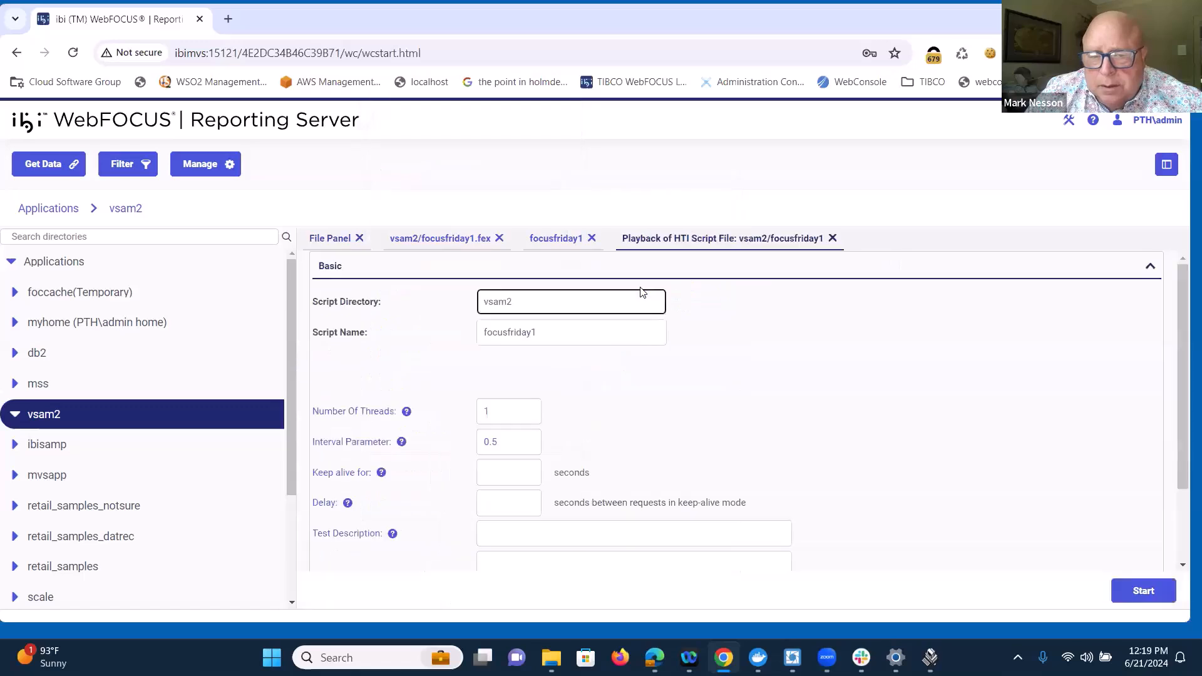
Step: Examine the basic and advanced stress playback options, including threads, interval, keep-alive, delay, repeat, playback statistics and output directory
left_click(688, 418)
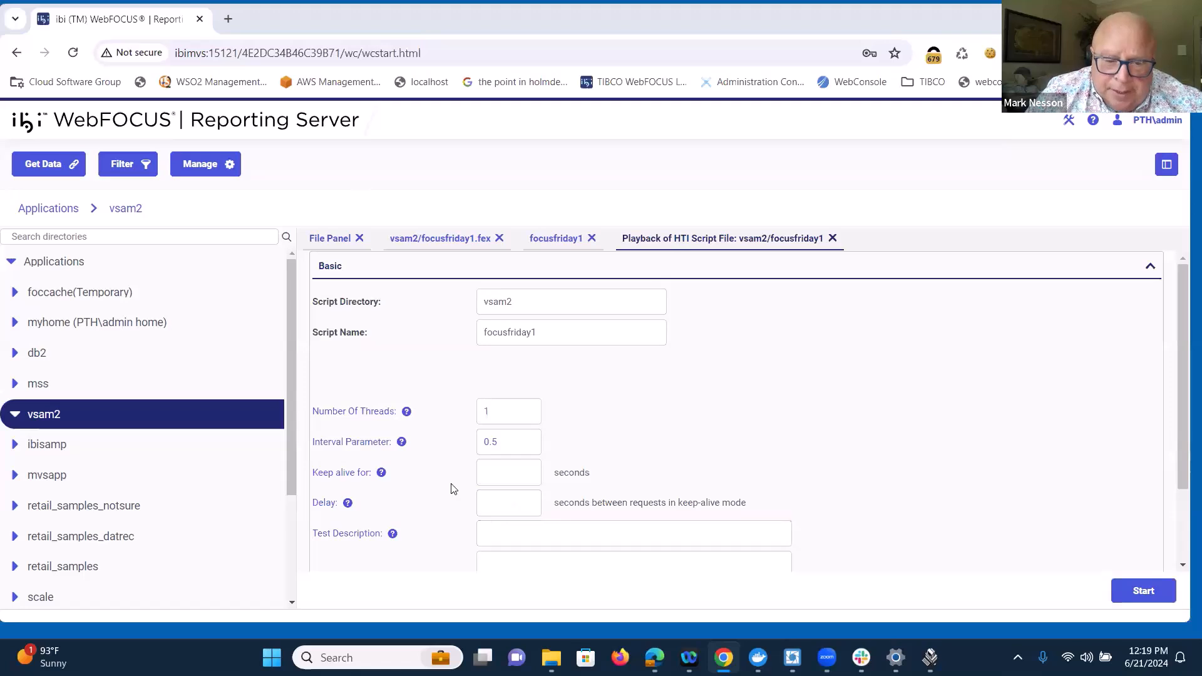
left_click(492, 412)
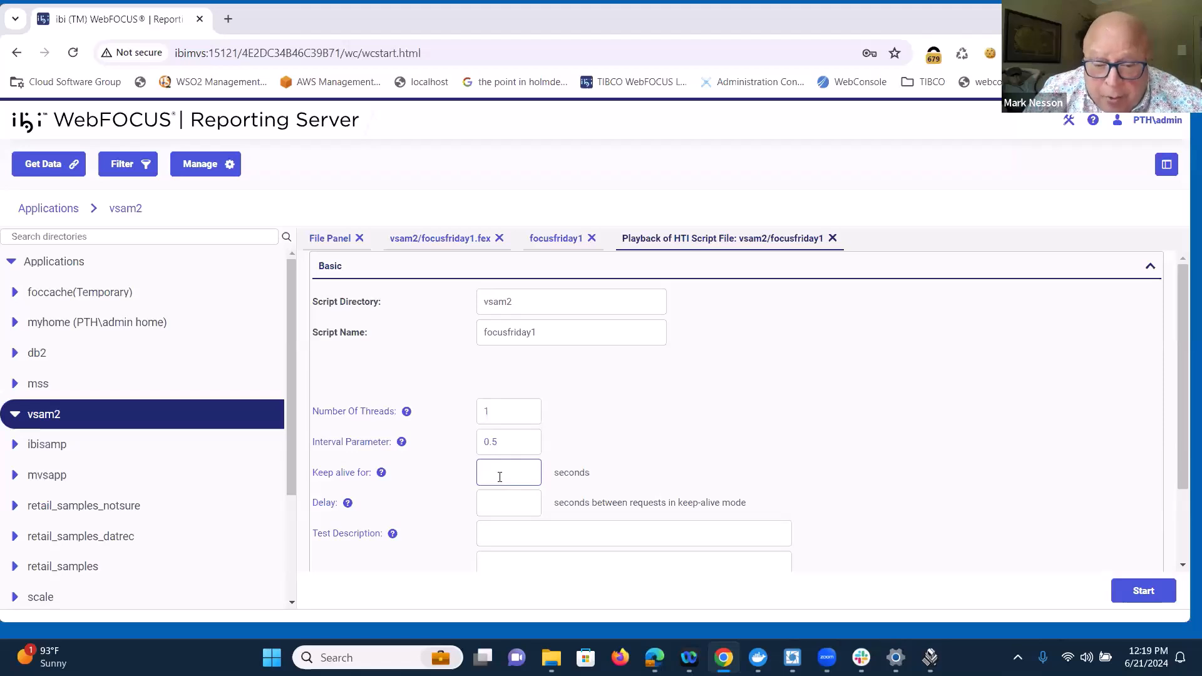
scroll(527, 477, "down", 2)
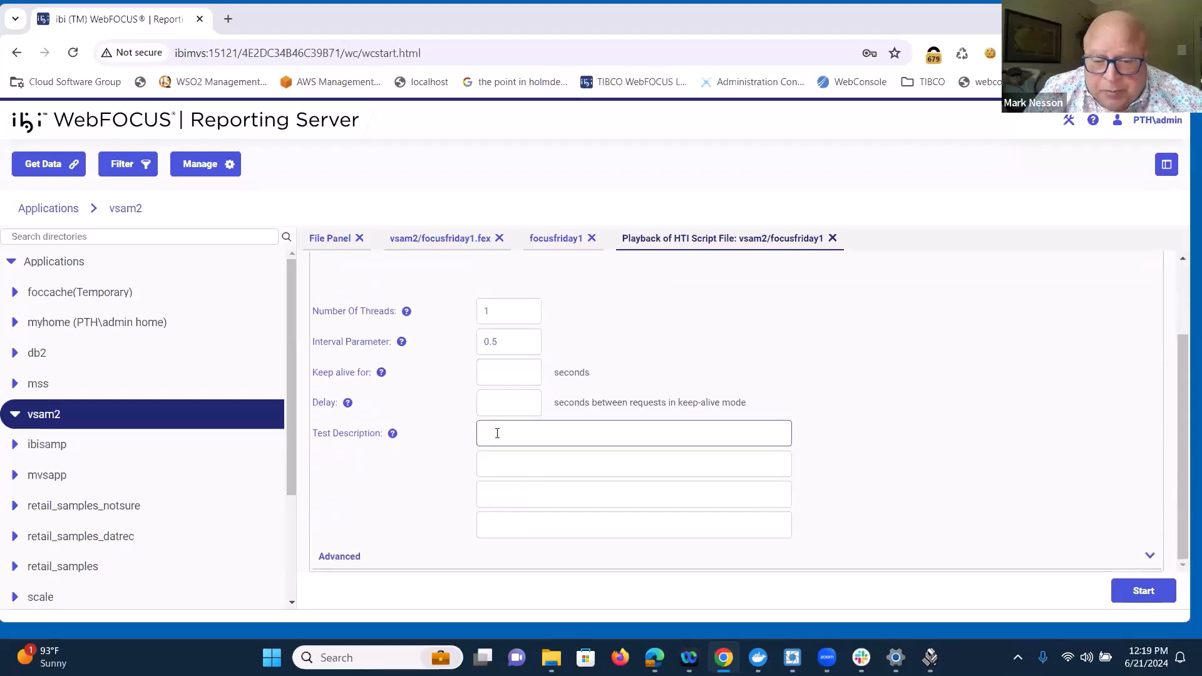
left_click(343, 555)
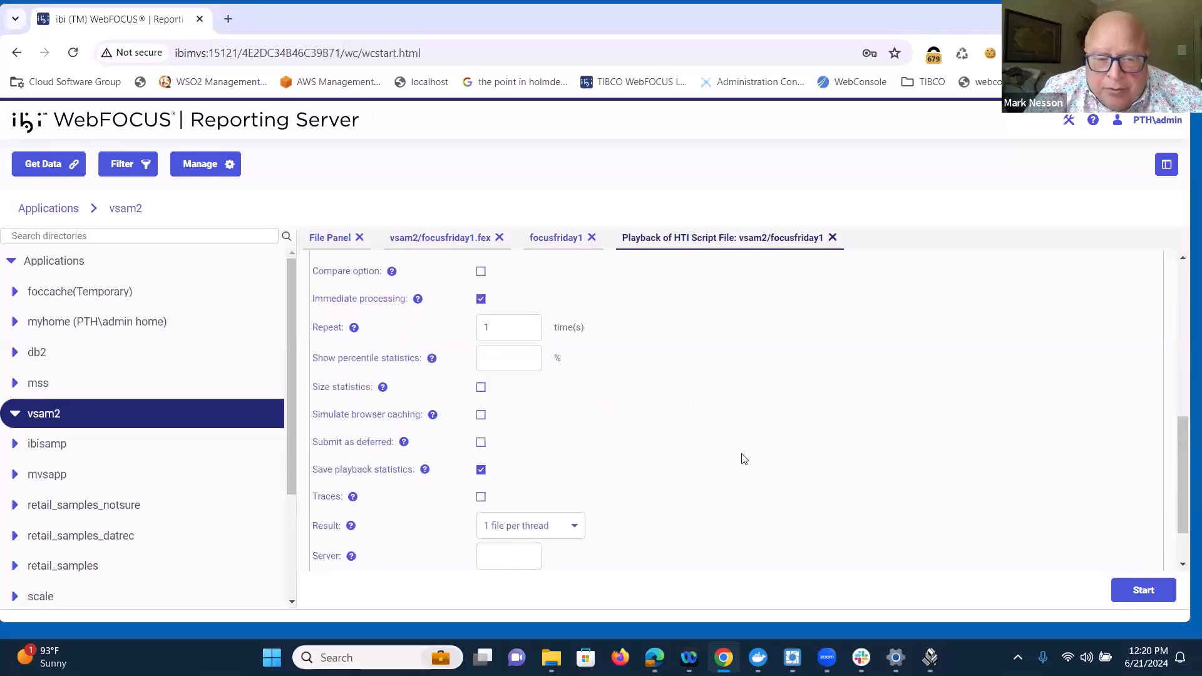
scroll(743, 459, "up", 1)
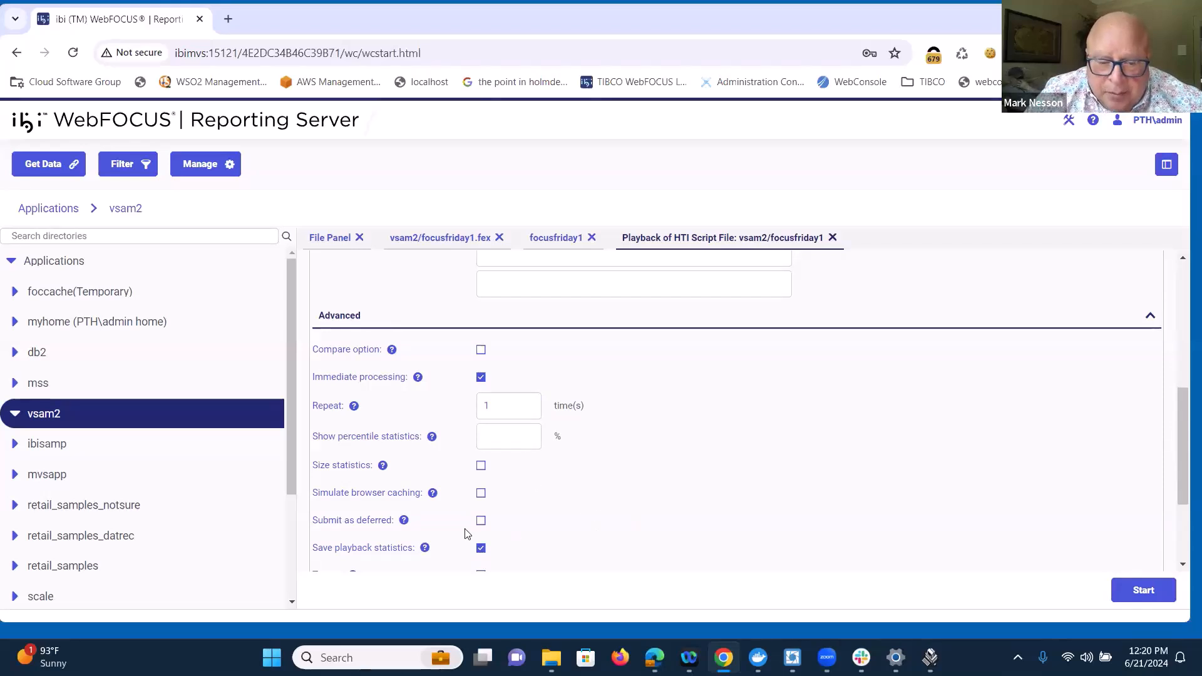
scroll(621, 499, "down", 1)
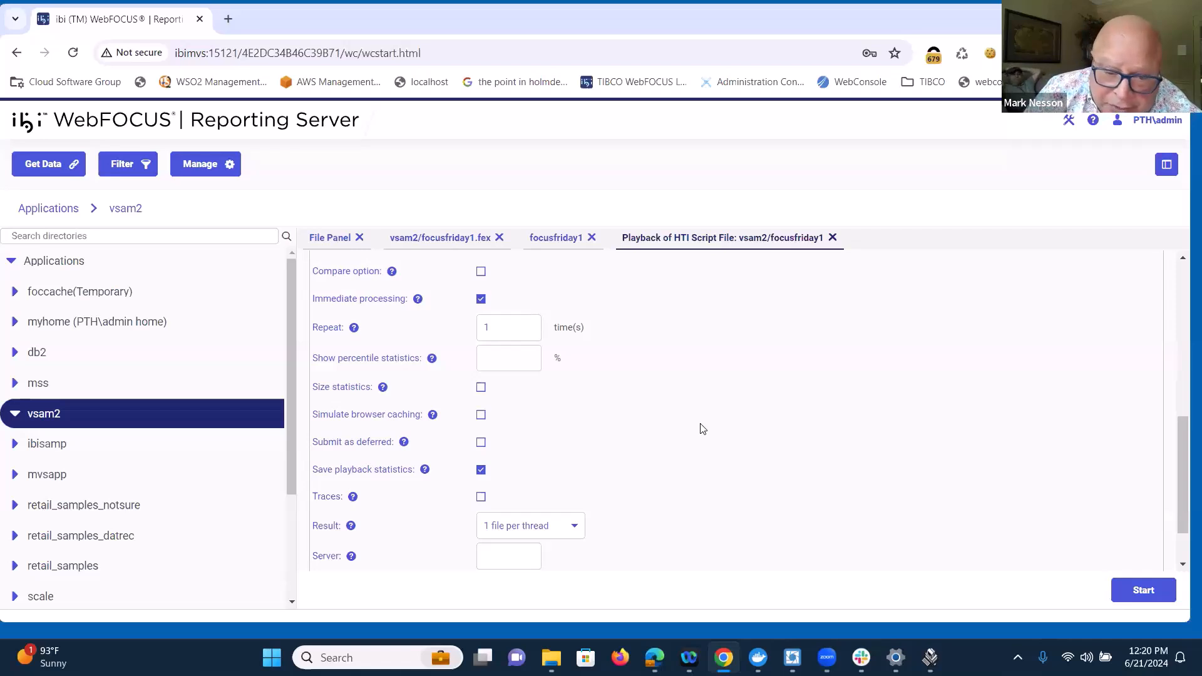
scroll(704, 438, "down", 1)
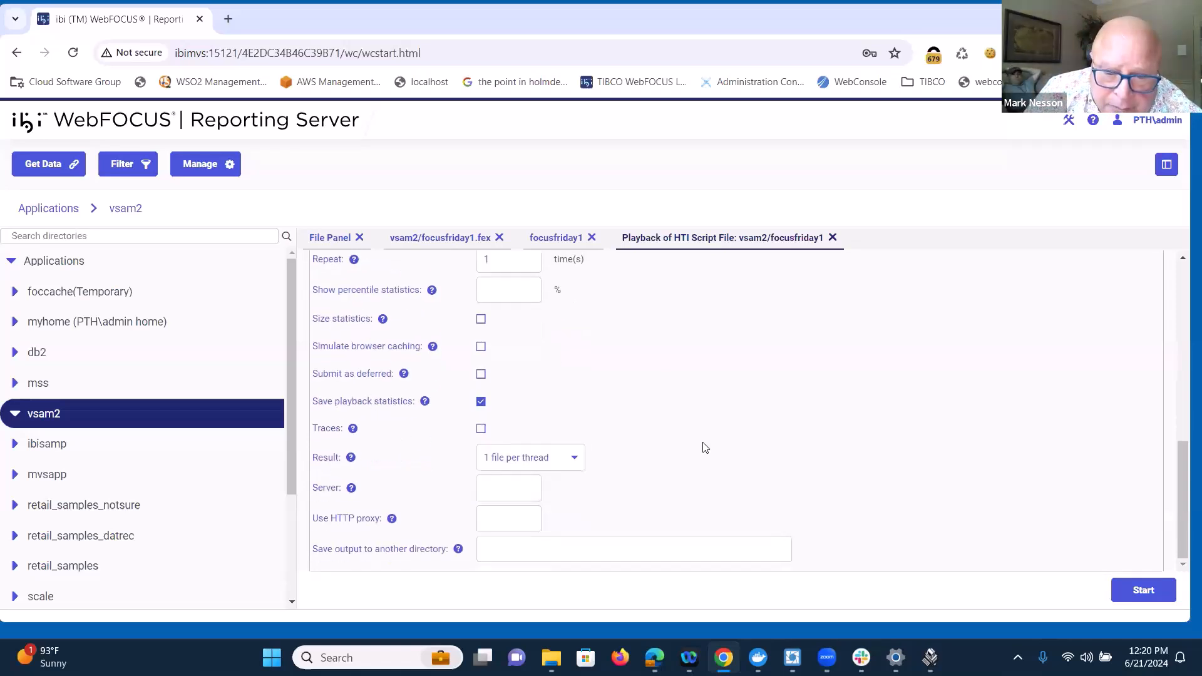
scroll(705, 445, "up", 5)
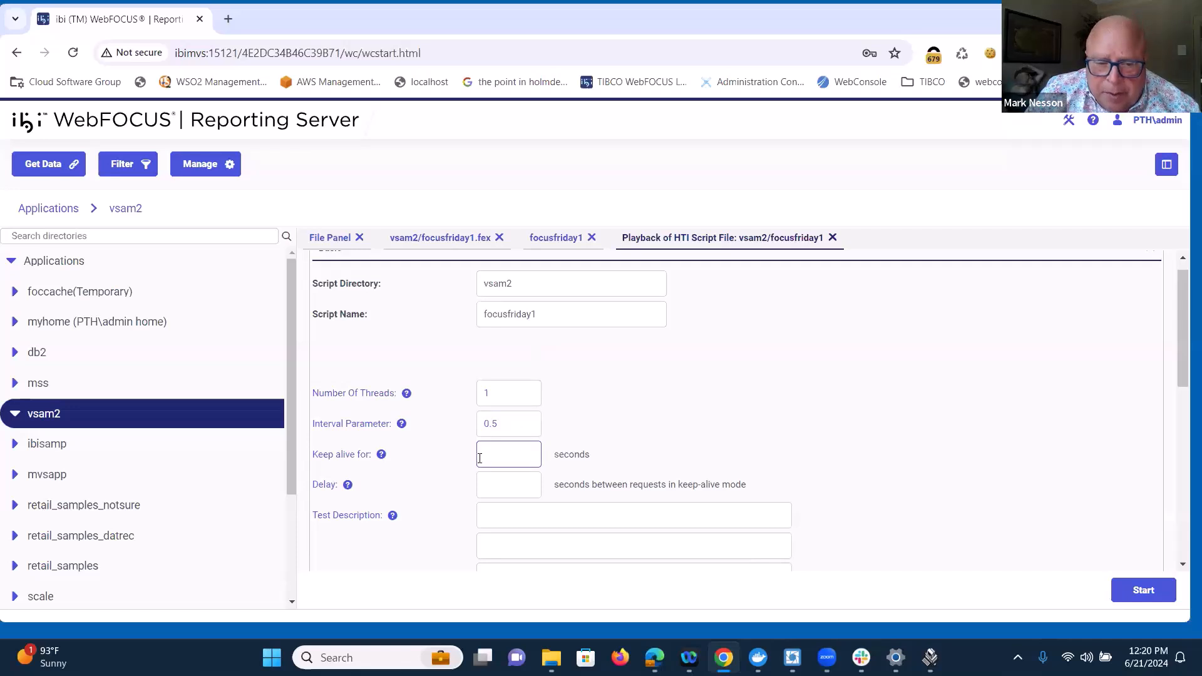
Step: Start the focusfriday1 stress run with 1 thread and an interval of 0.5, and return to the playback settings
left_click(1145, 596)
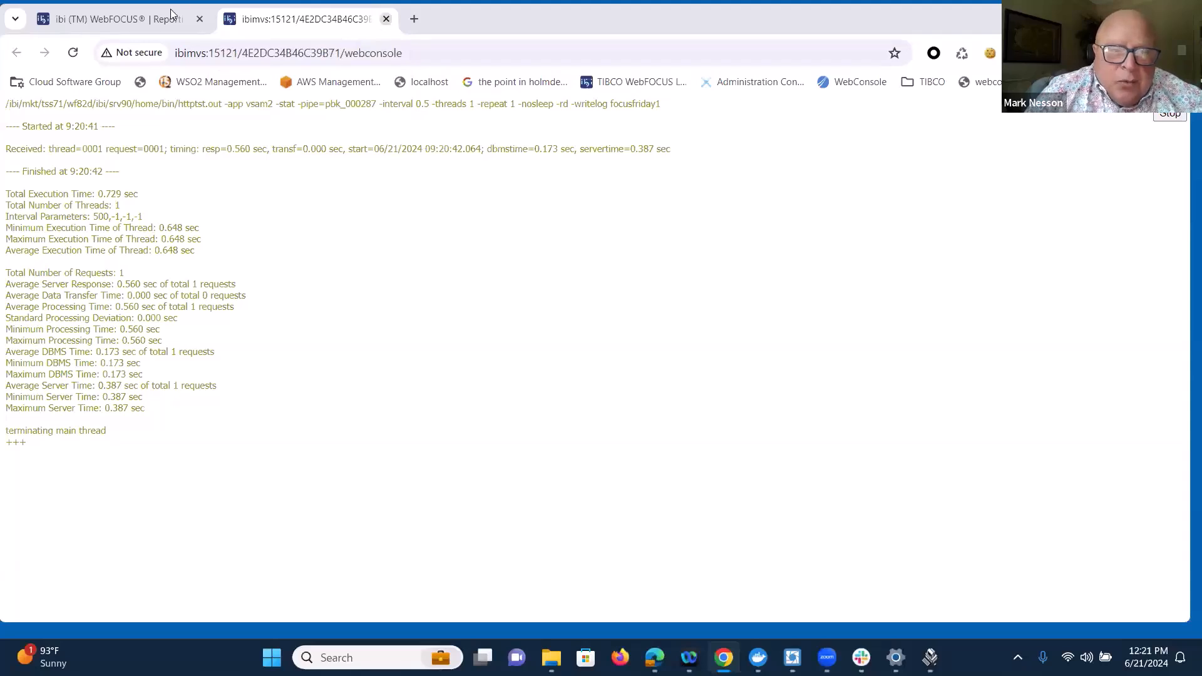
left_click(119, 19)
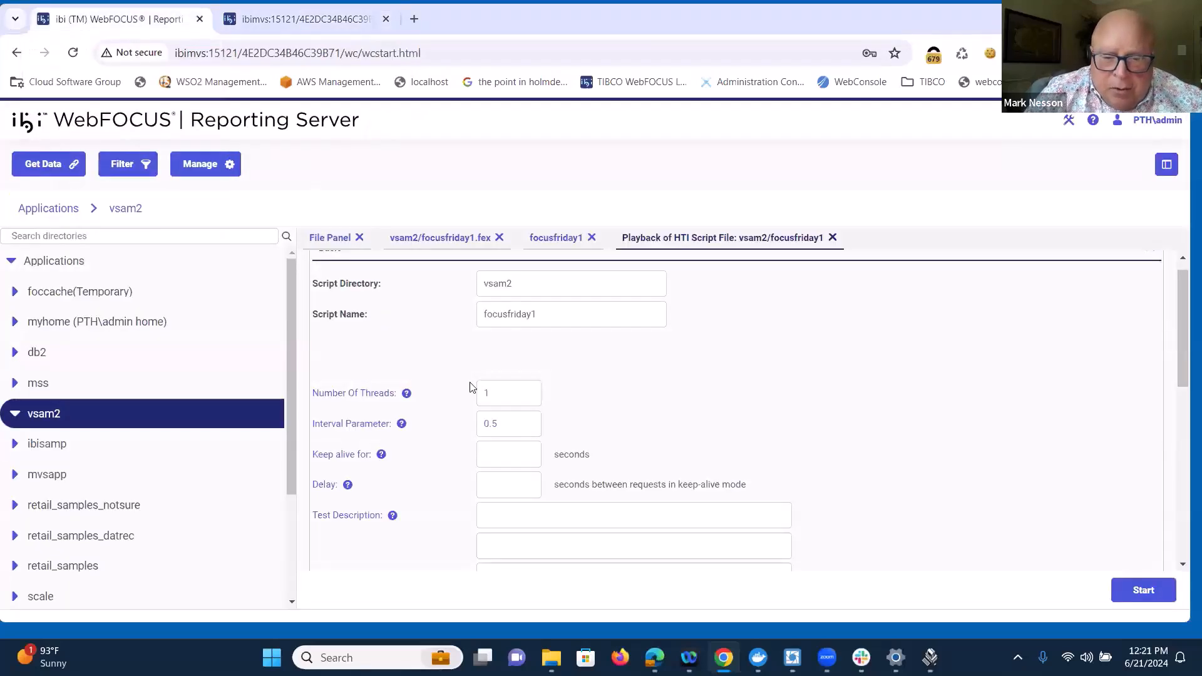
Step: Set the focusfriday1 stress playback to 5 threads, start the run, and examine the command line in its results
left_click(505, 391)
key("BackSpace")
type("5")
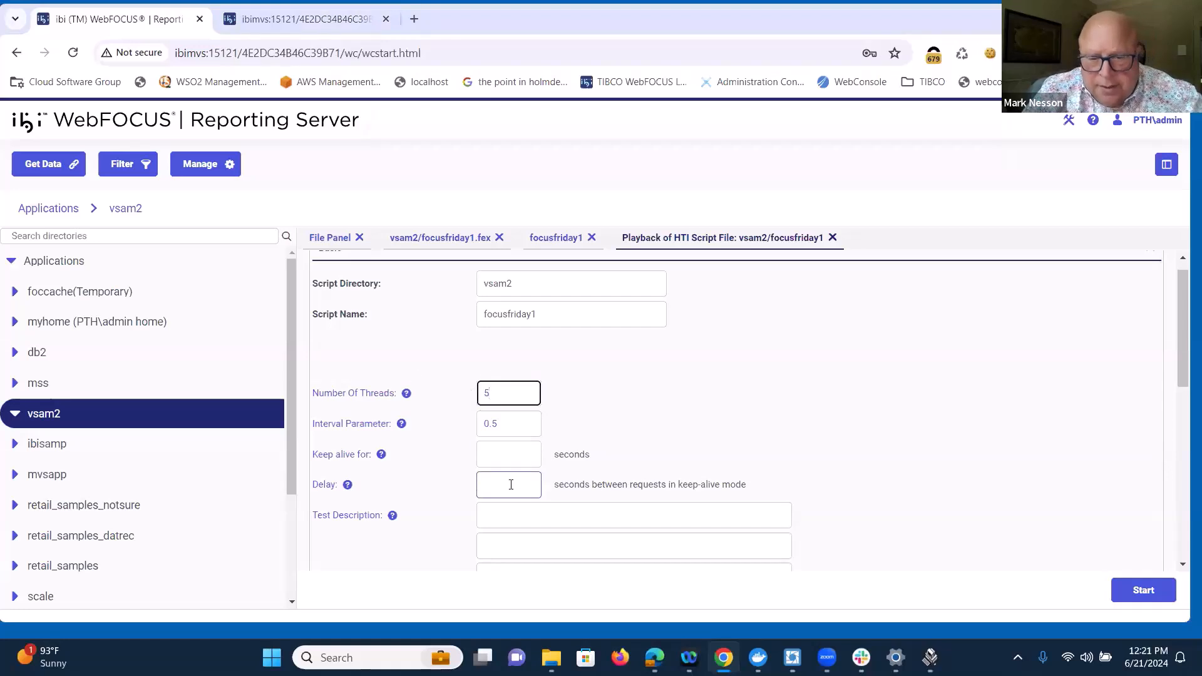
left_click(1145, 592)
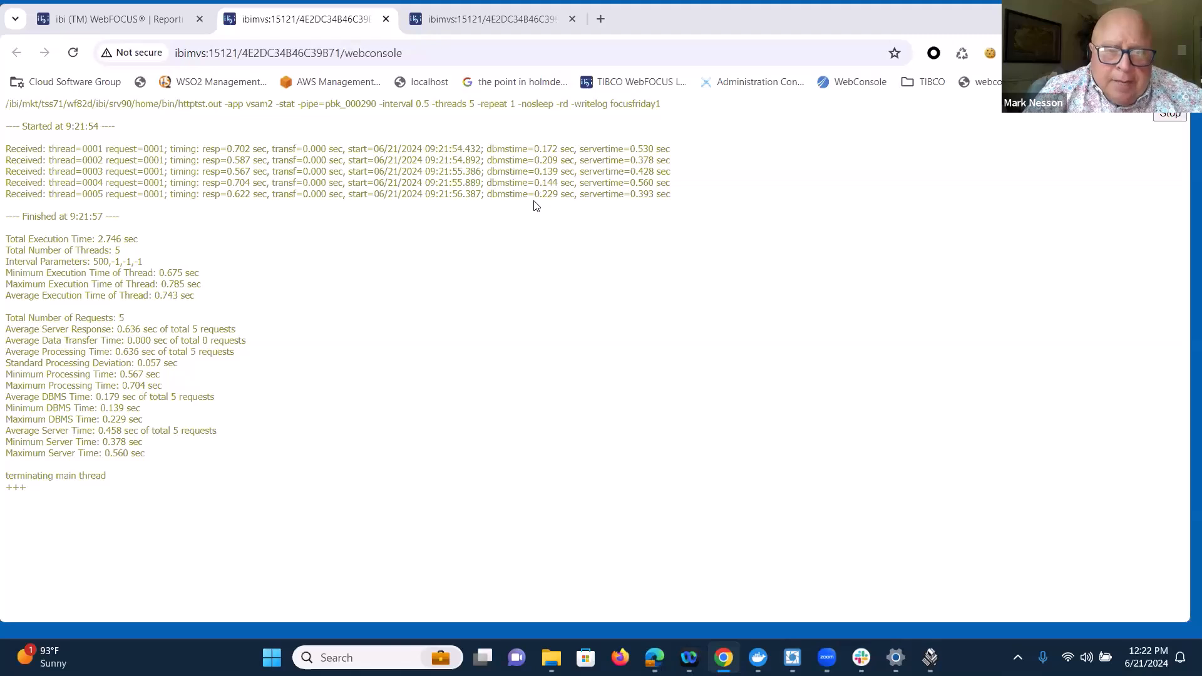
left_click_drag(677, 103, 648, 102)
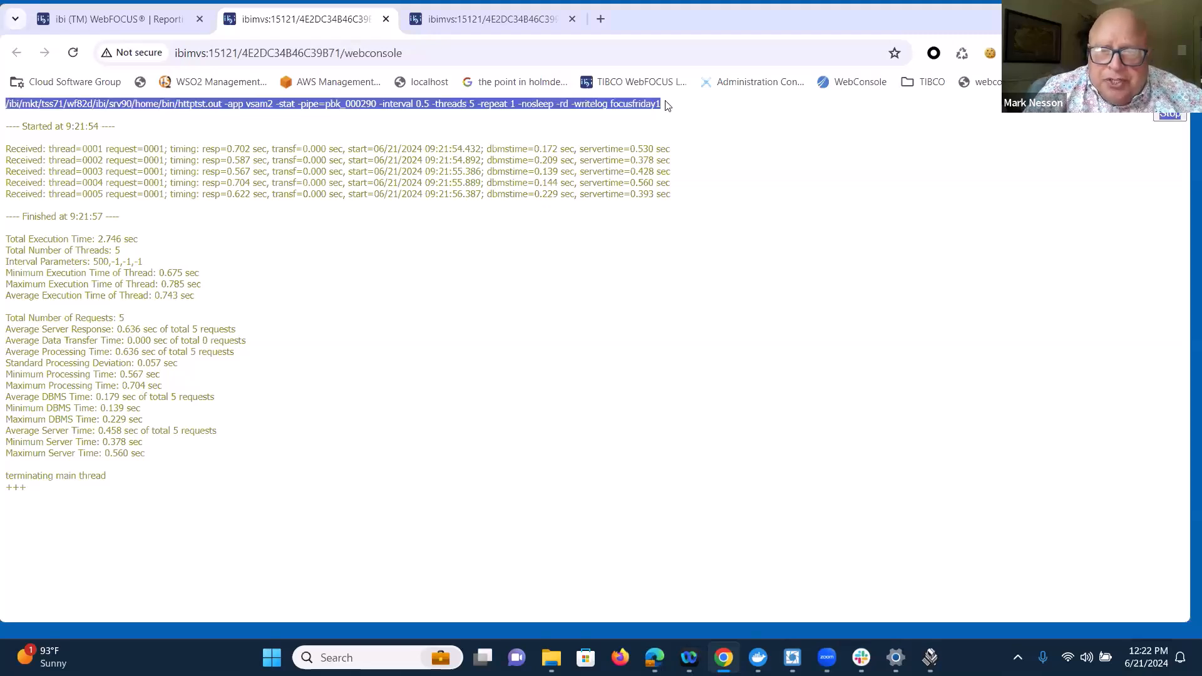
left_click(707, 127)
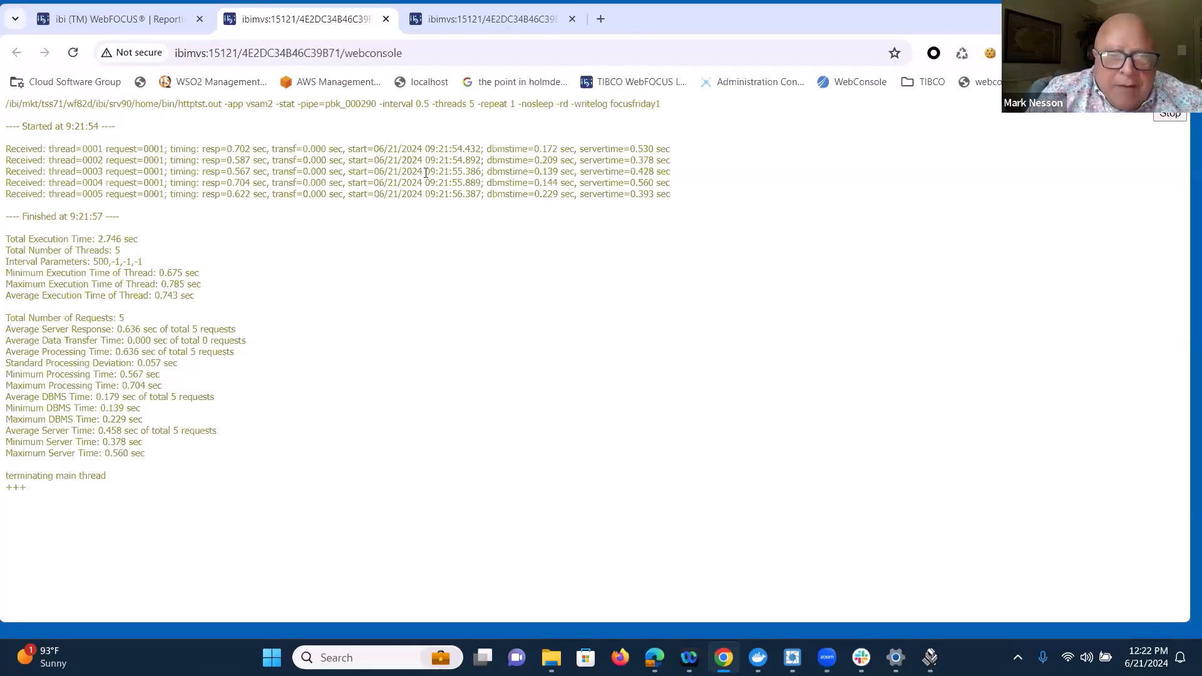
Step: Return to the vsam2 file list, open the focusfriday2 procedure to examine its code, and close it
left_click(164, 25)
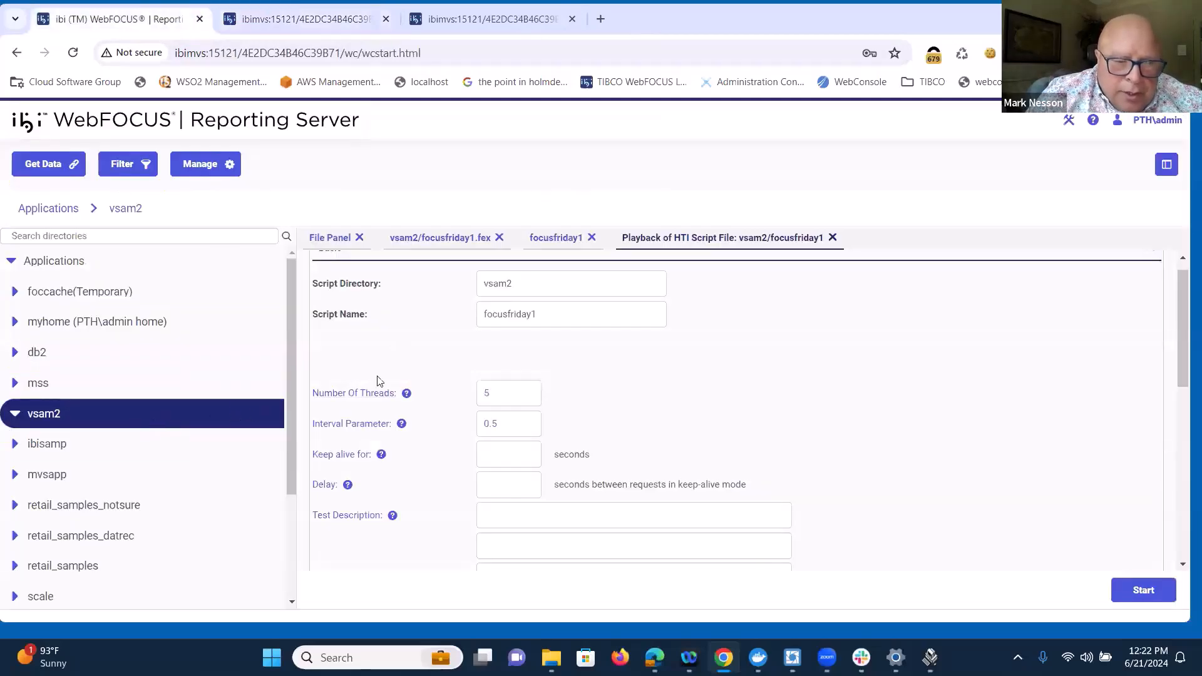
left_click(330, 241)
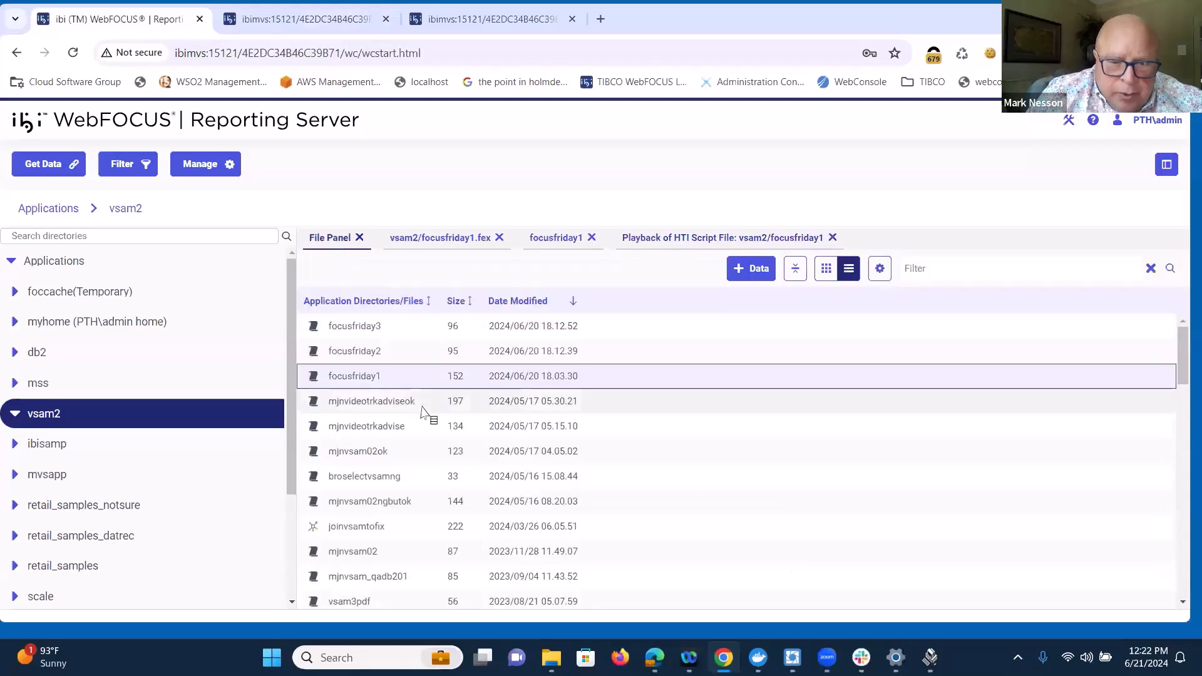
right_click(396, 362)
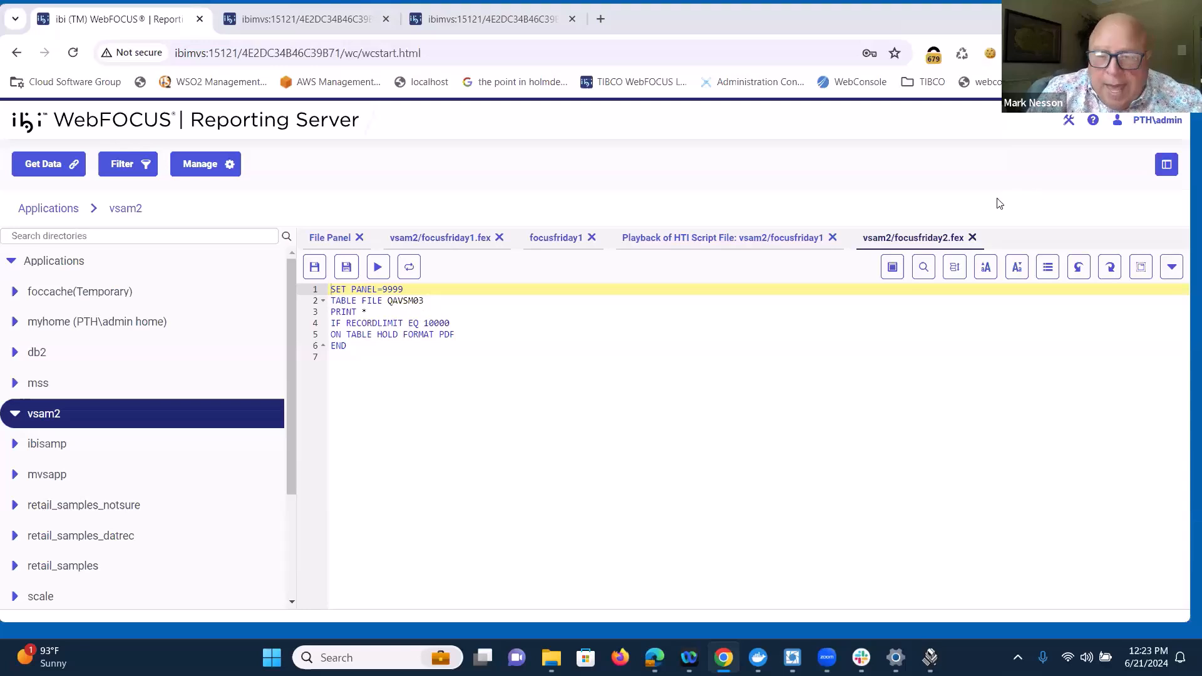
left_click(972, 237)
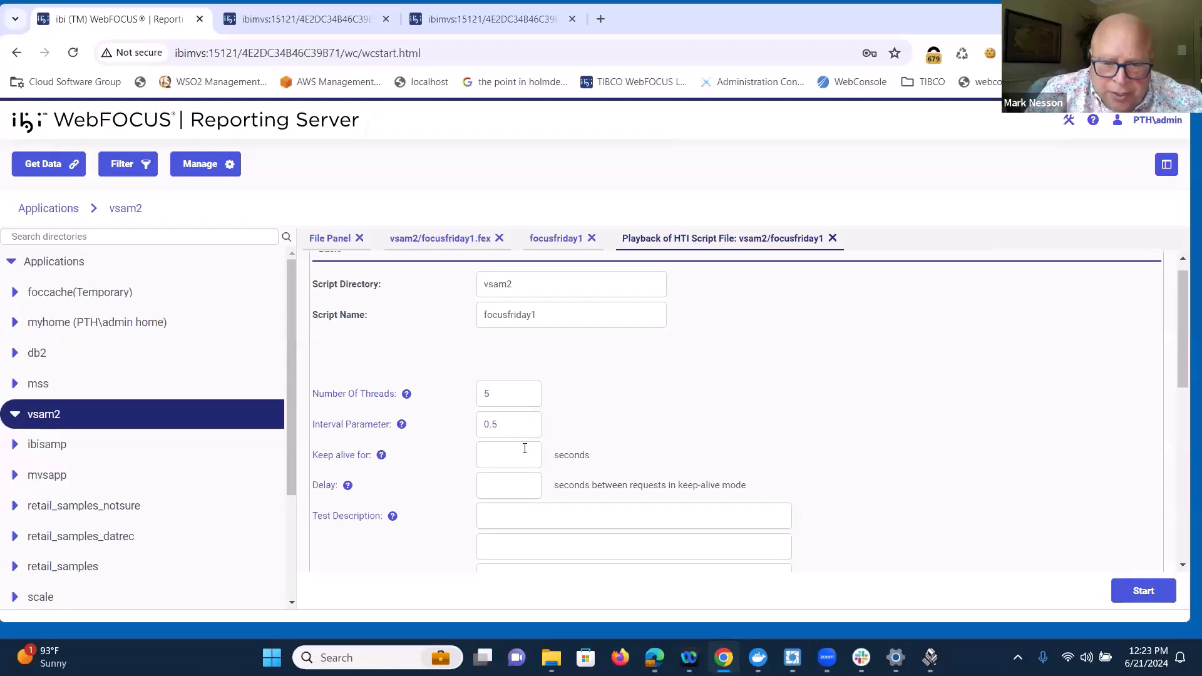
Step: Set the number of threads to 1 and start the focusfriday1 stress run with the 0.5 interval
left_click_drag(507, 394, 466, 393)
type("1")
left_click(1131, 594)
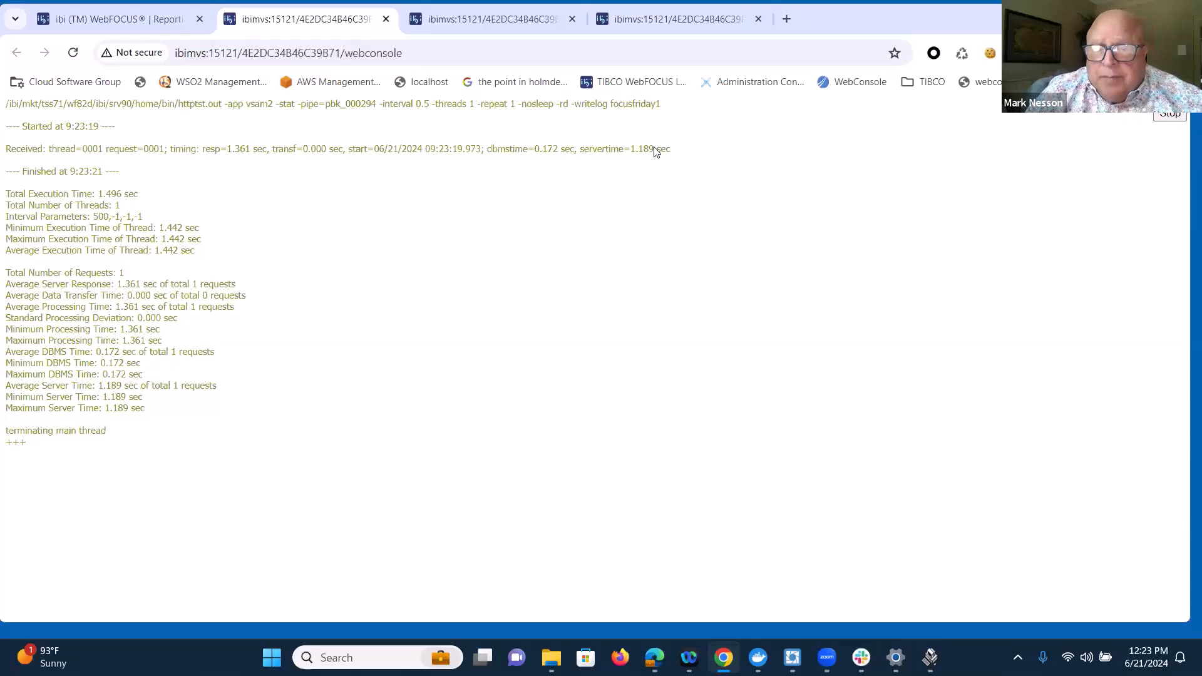
Step: Return to the vsam2 file list, open the focusfriday3 procedure to examine its record limit and output format, and close it
left_click(127, 23)
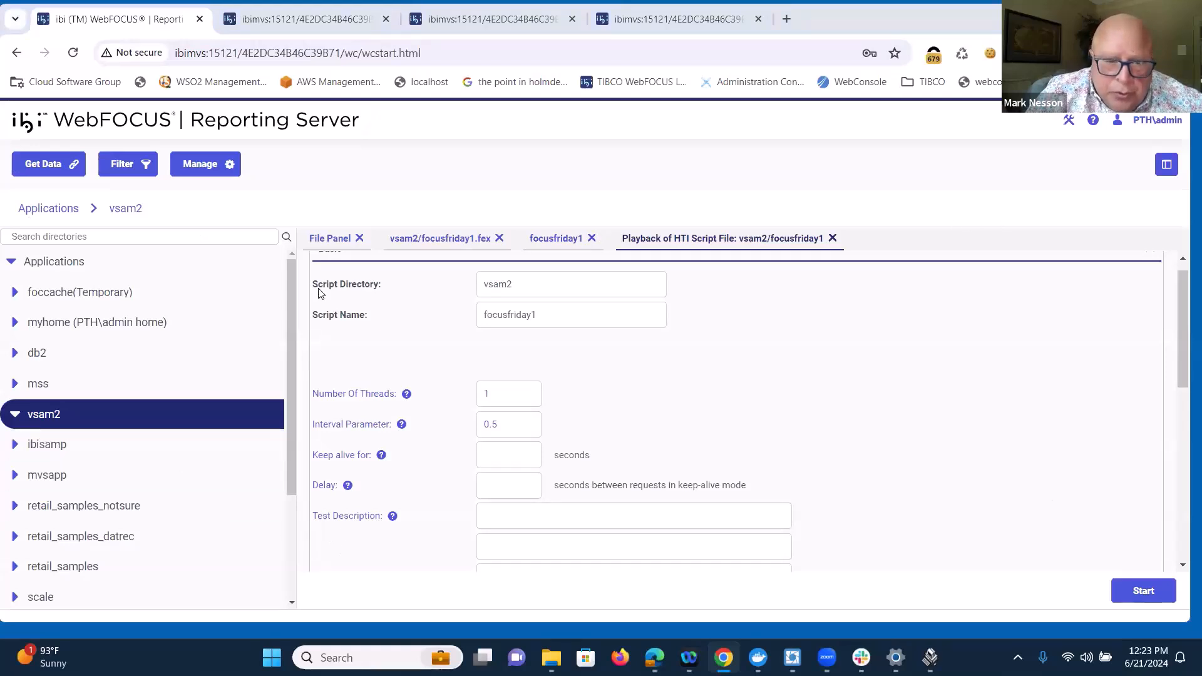
left_click(332, 239)
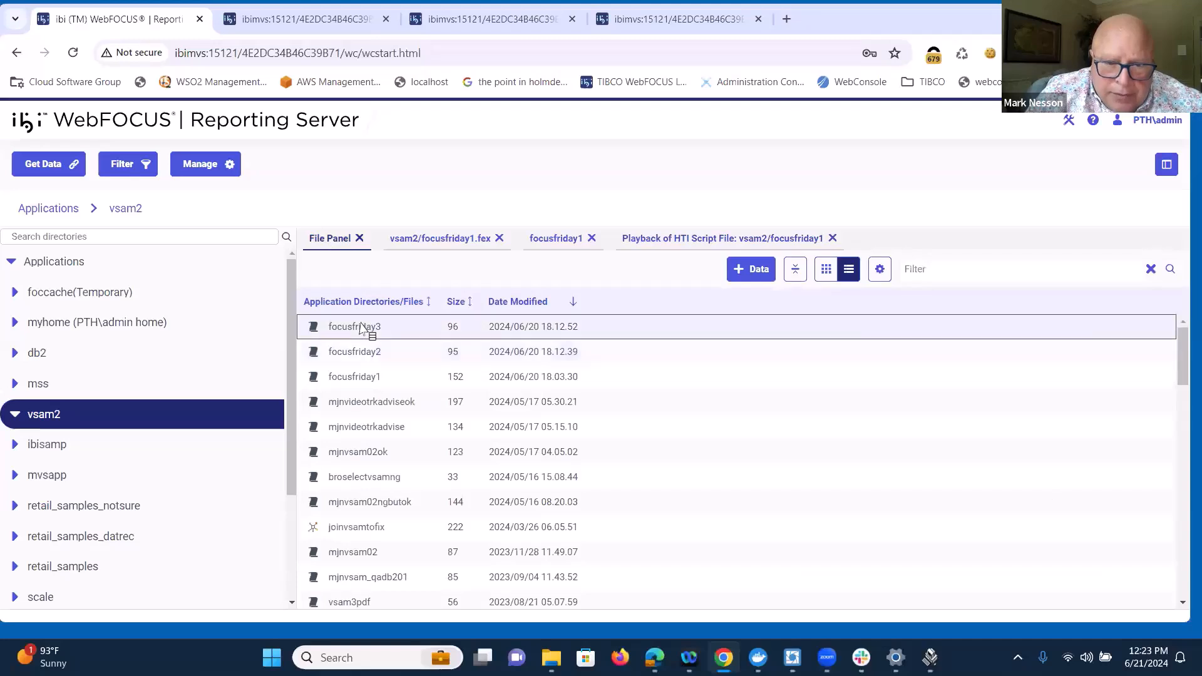
right_click(360, 326)
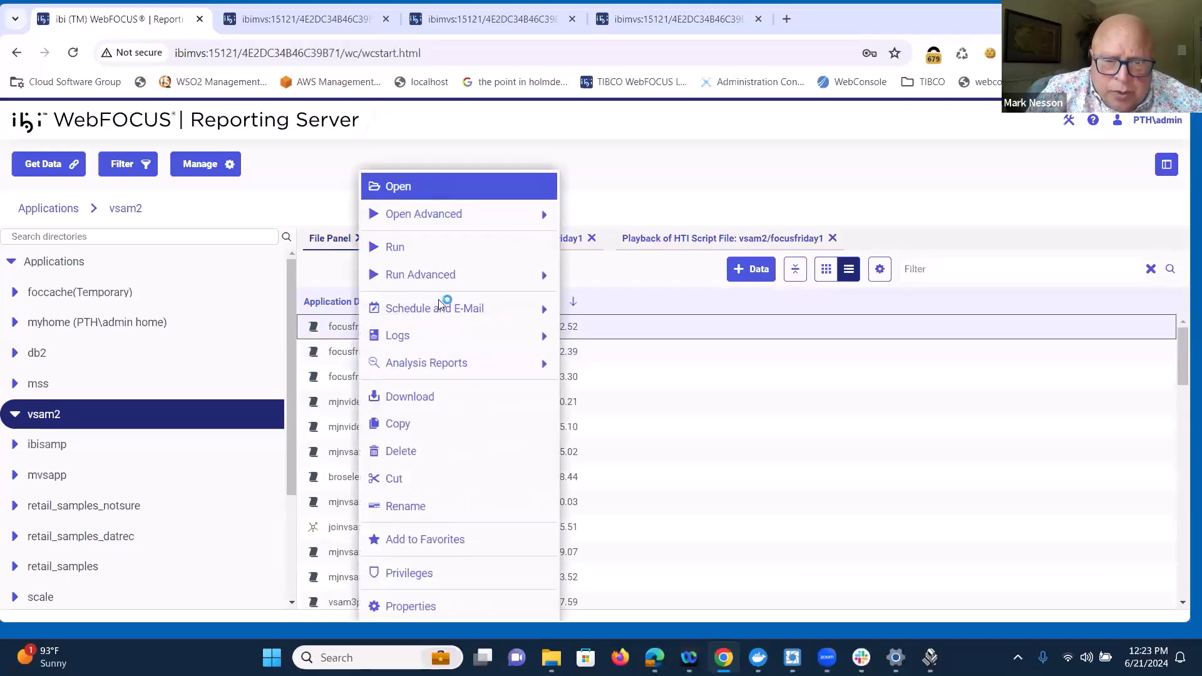
left_click(433, 218)
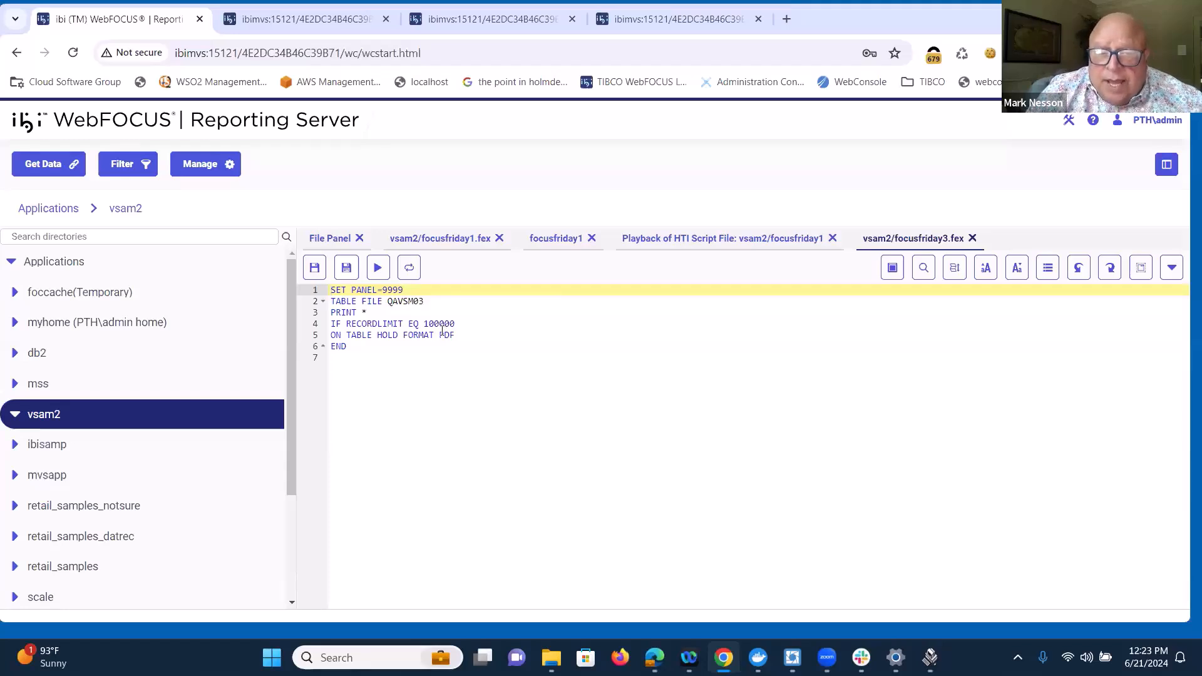
left_click(972, 238)
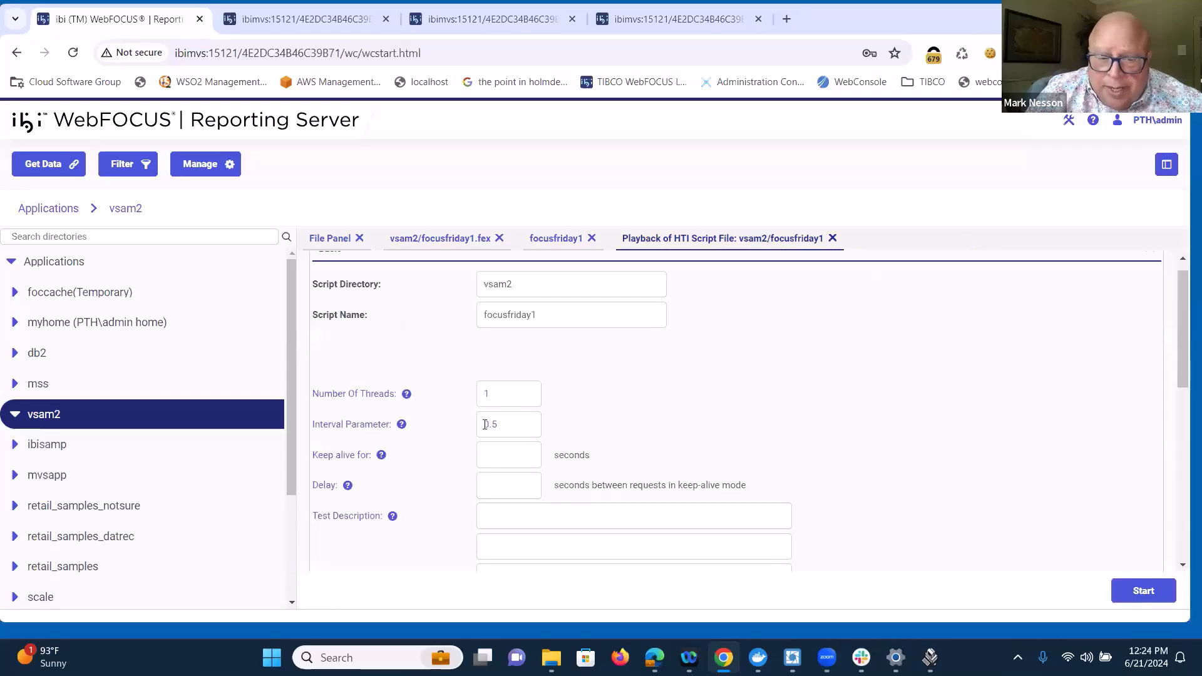
Step: Repeat the single-thread focusfriday1 stress run with the same playback settings, and return to the Reporting Server console
left_click(1146, 590)
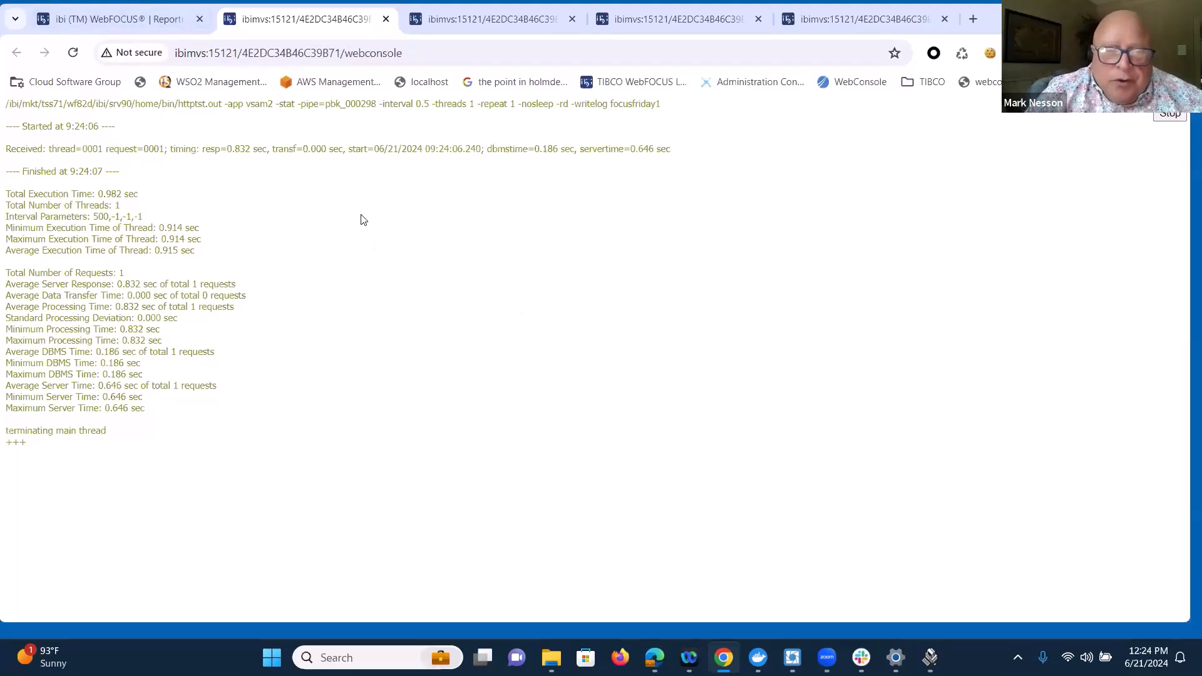
left_click(153, 20)
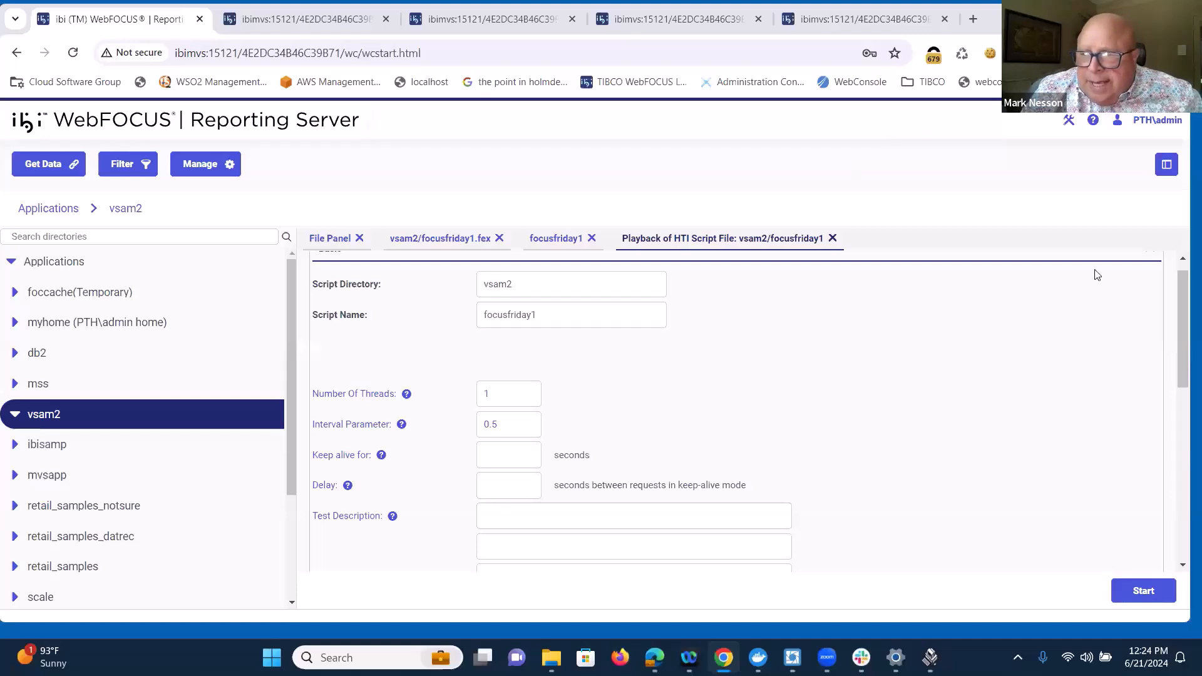
Step: Open the Scalability view and list the individual test scripts in baseapp and vsam2
left_click(1069, 119)
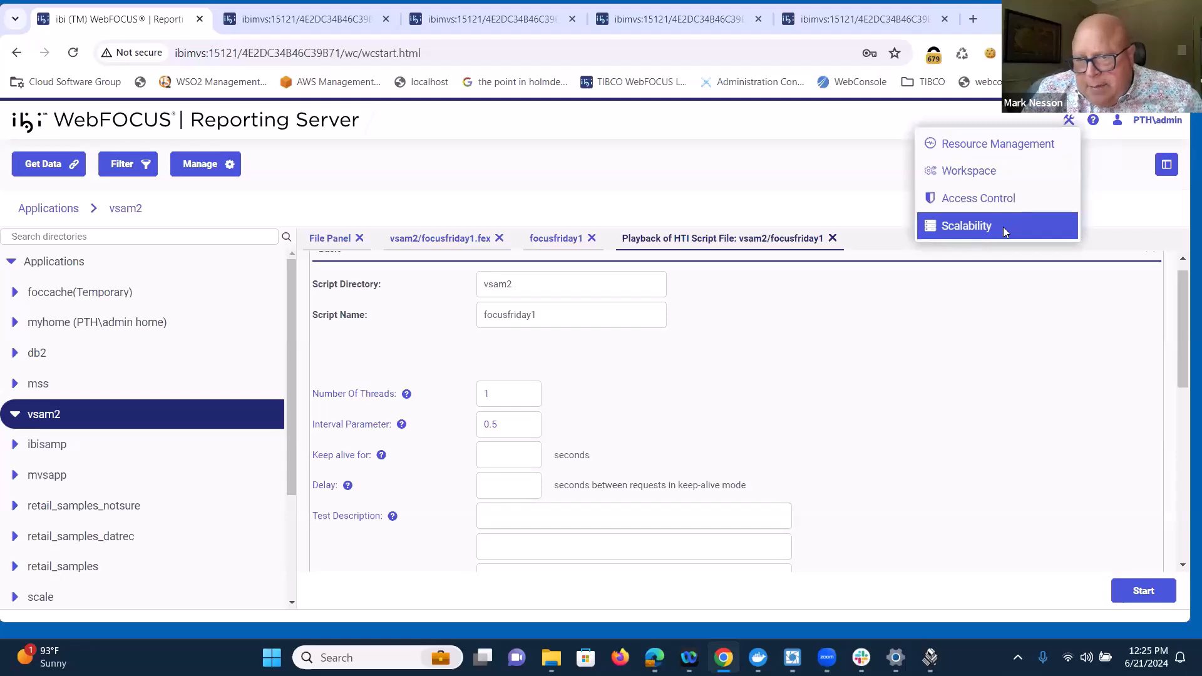
left_click(1003, 231)
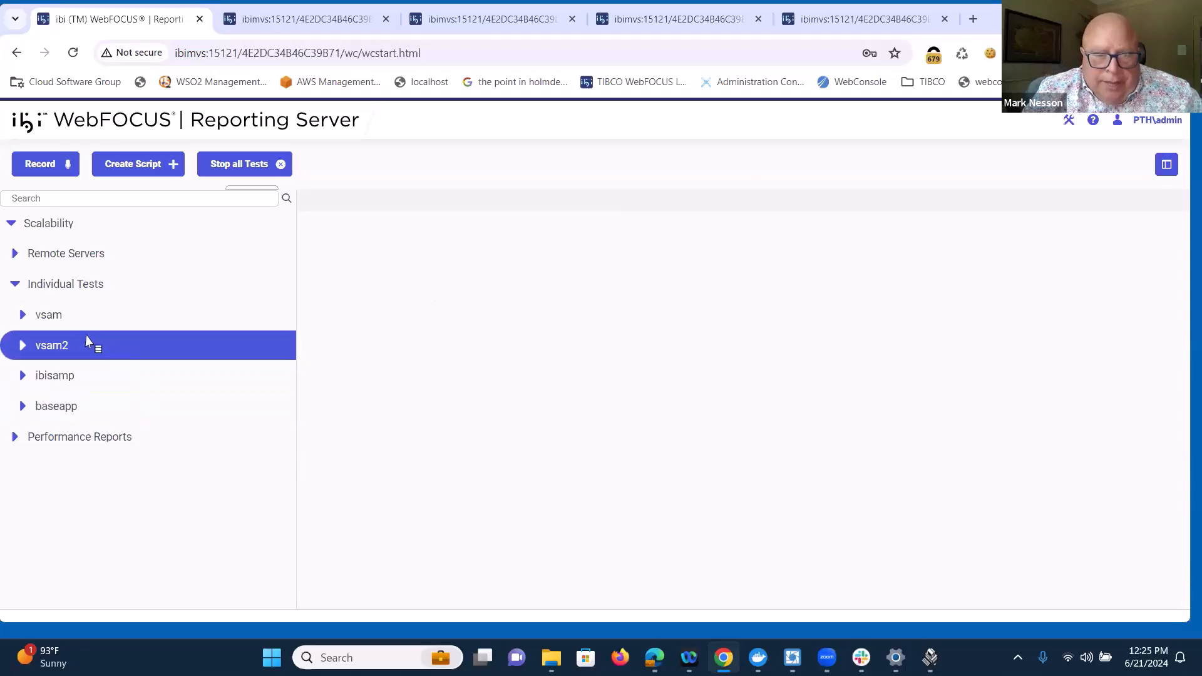
left_click(78, 412)
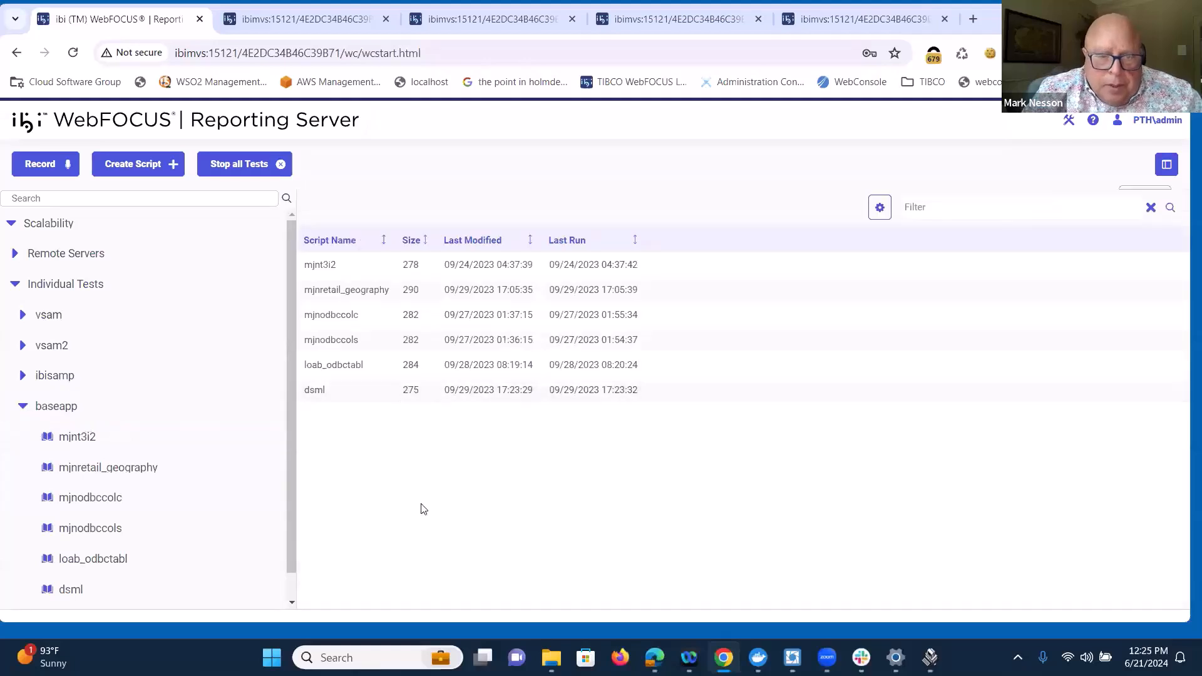
left_click(253, 439)
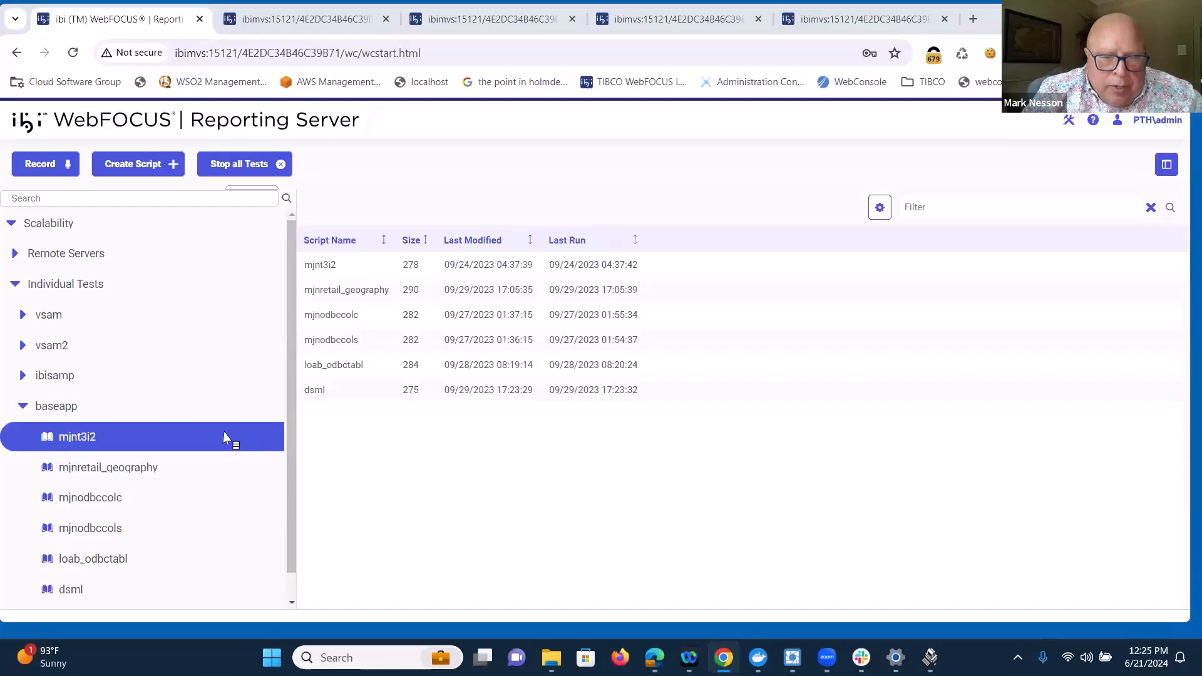
left_click(72, 349)
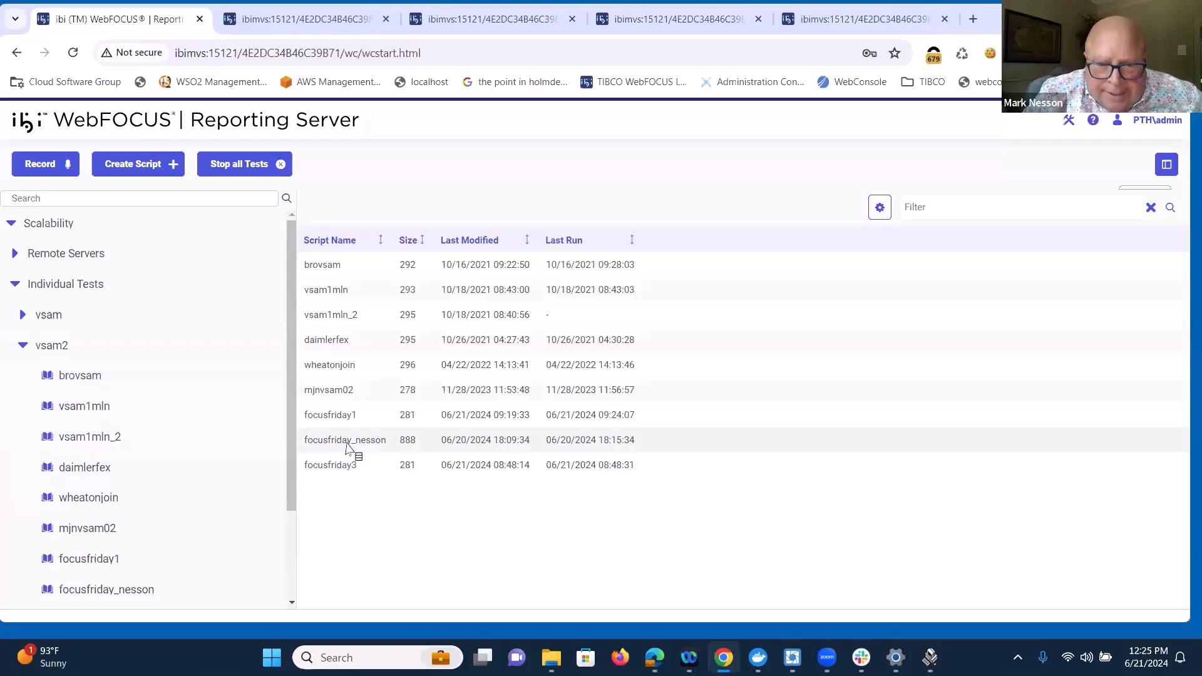
Step: Open the vsam2 script listed between focusfriday1 and focusfriday3 for editing, examine its thread groups and called procedures, and close it
right_click(349, 452)
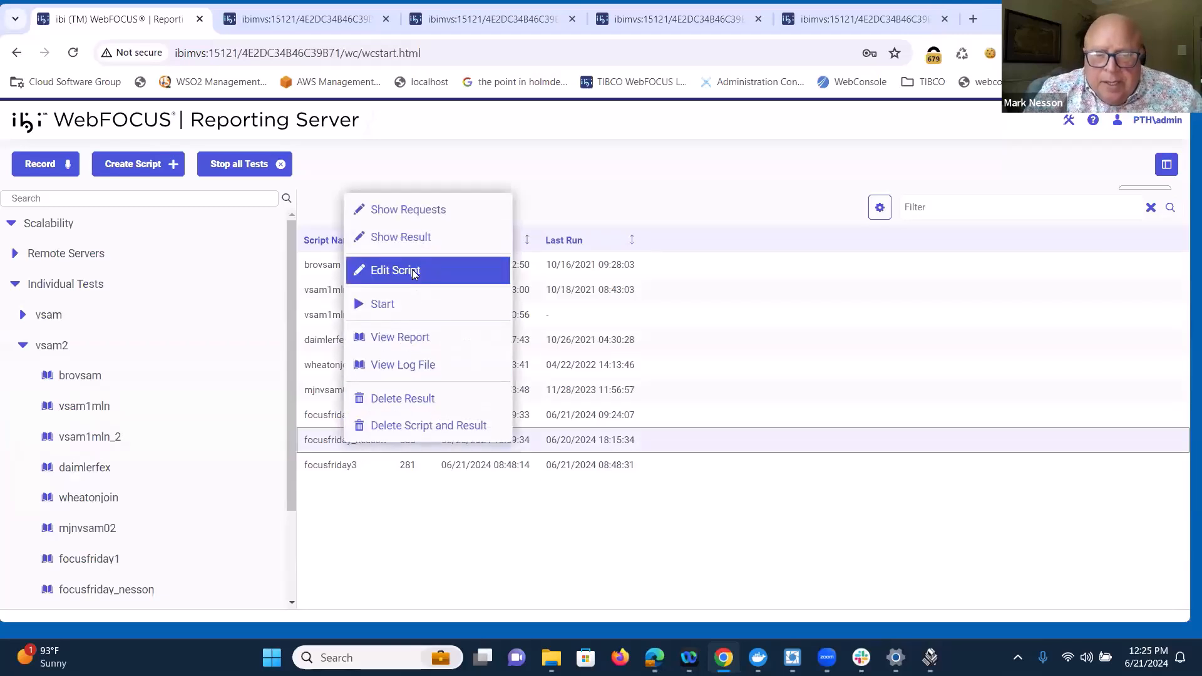
left_click(415, 272)
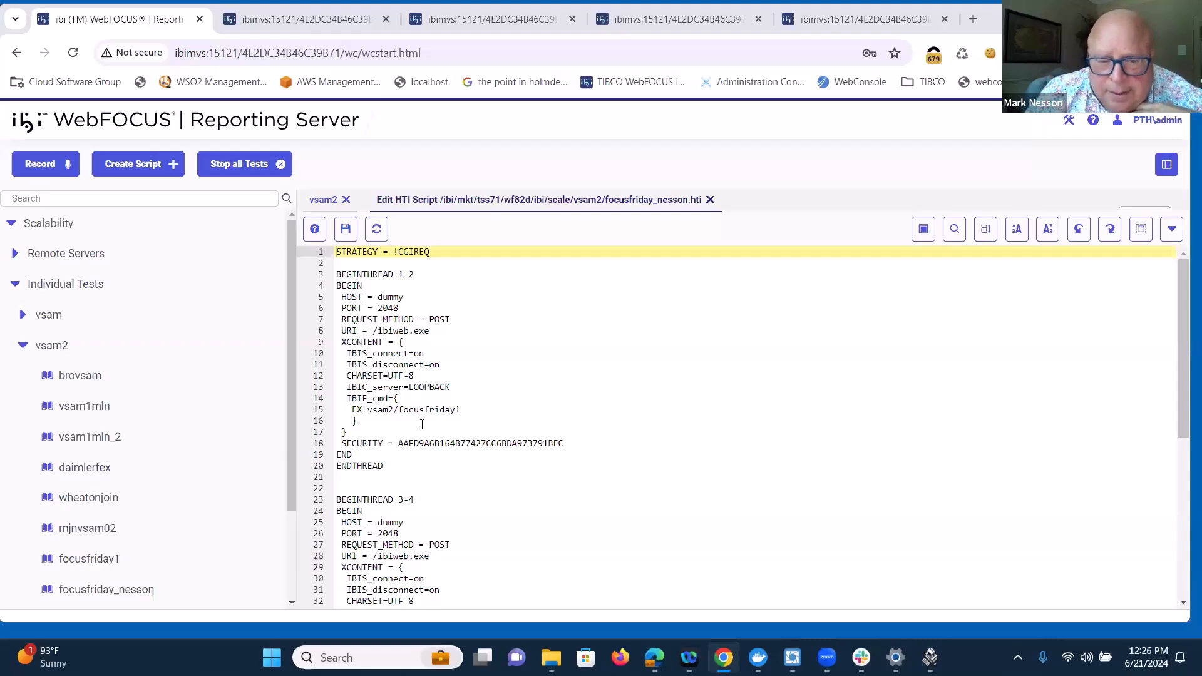
left_click_drag(368, 410, 441, 409)
scroll(588, 363, "down", 3)
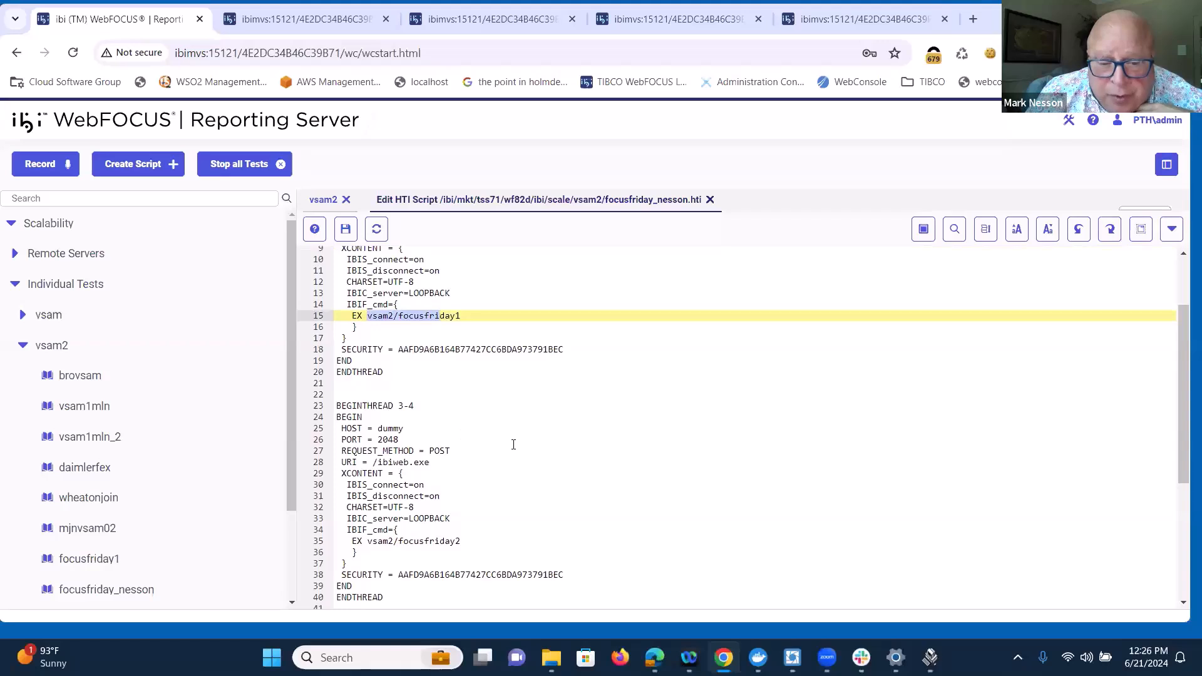
scroll(514, 445, "down", 1)
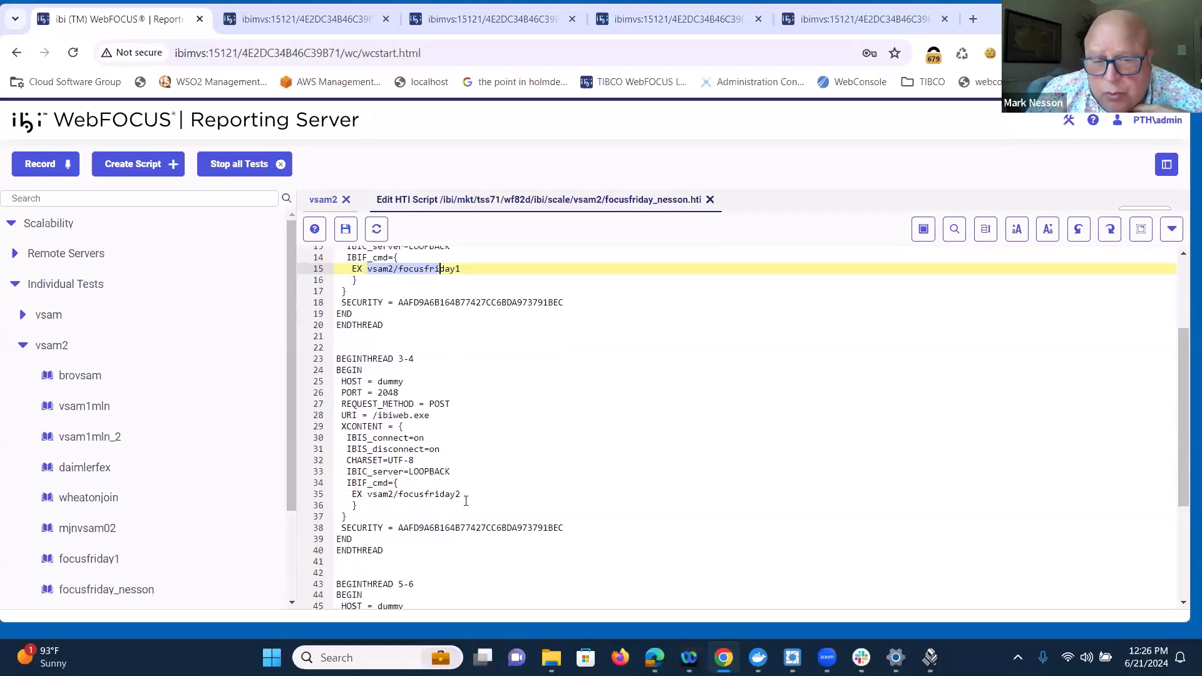
scroll(484, 453, "down", 5)
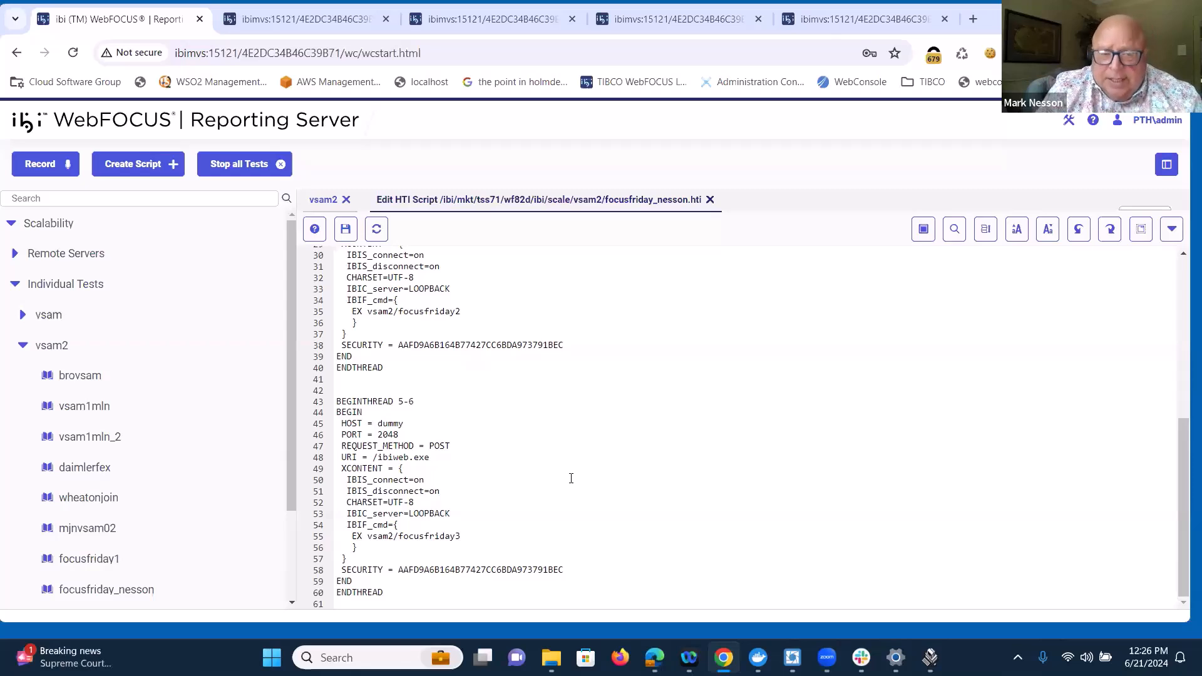
left_click(709, 201)
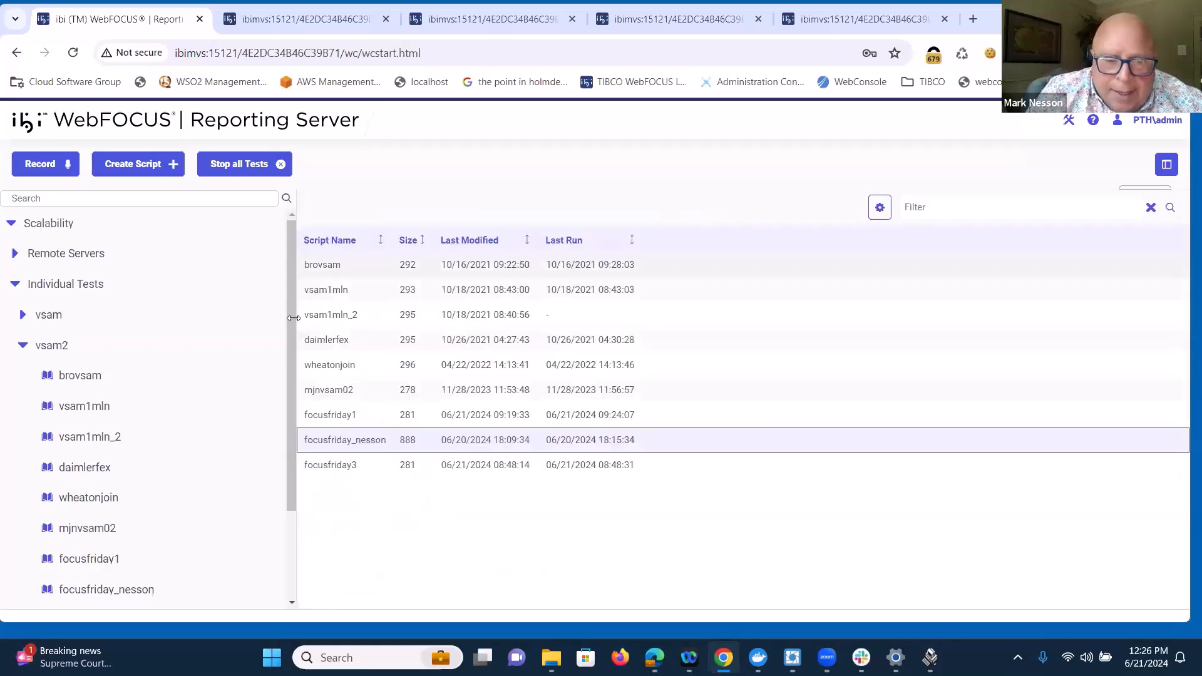
Step: Start playback of the combined focusfriday script in vsam2 with the default thread count and a 0.5 interval
right_click(335, 442)
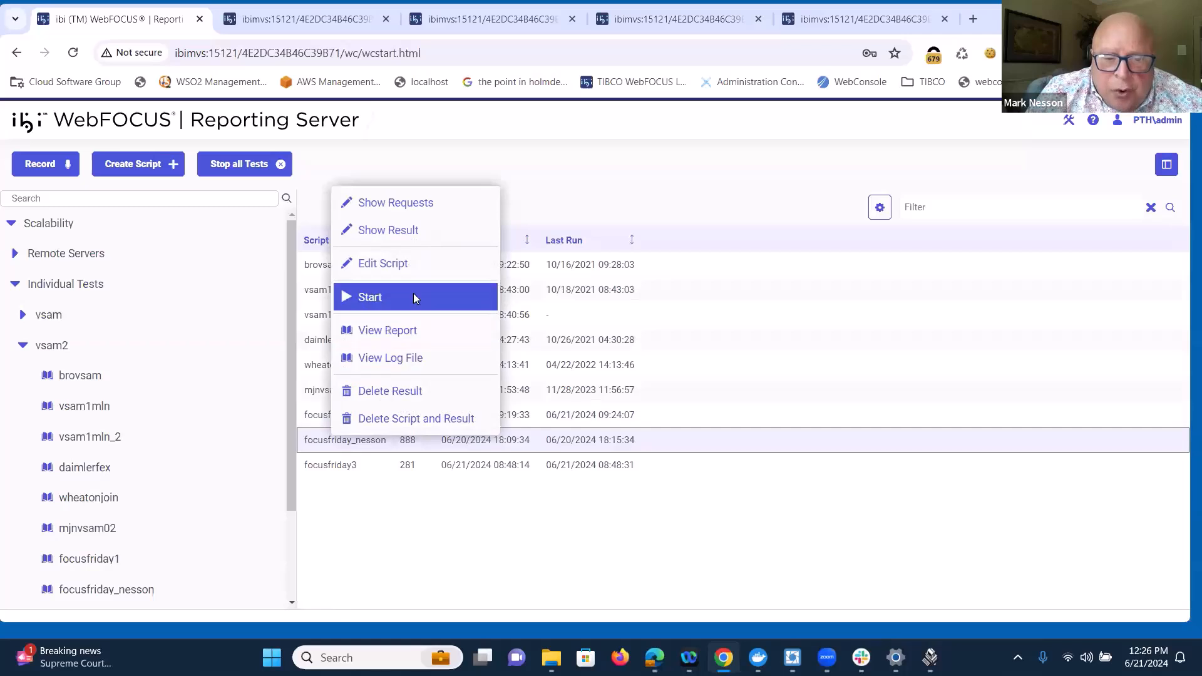
left_click(413, 293)
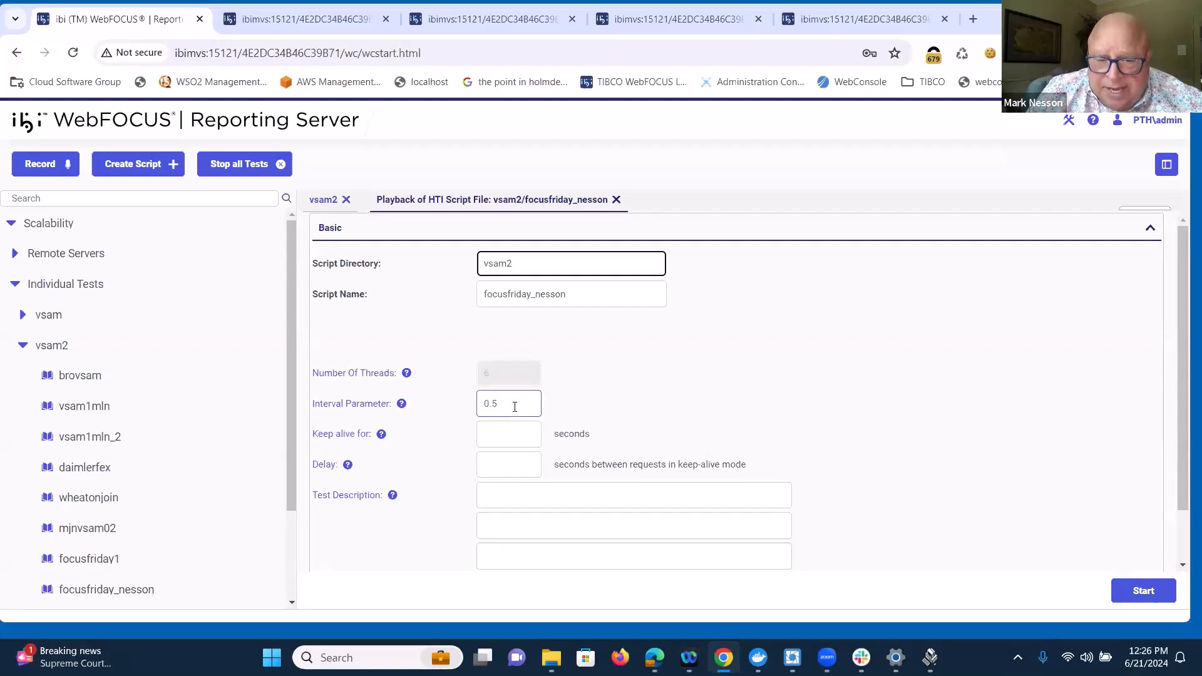
left_click(1137, 596)
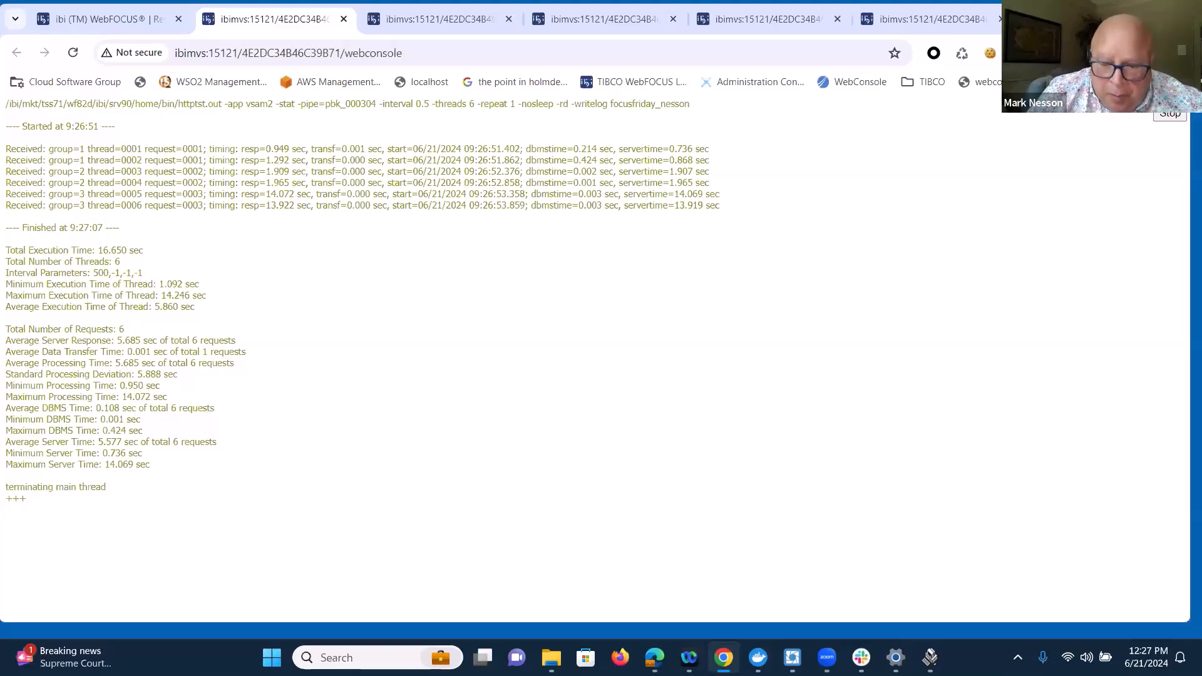
Step: Switch to Edge, refresh the Workspace agents list, and examine the procedure, DBMS I/O, response time and server time columns
left_click(654, 657)
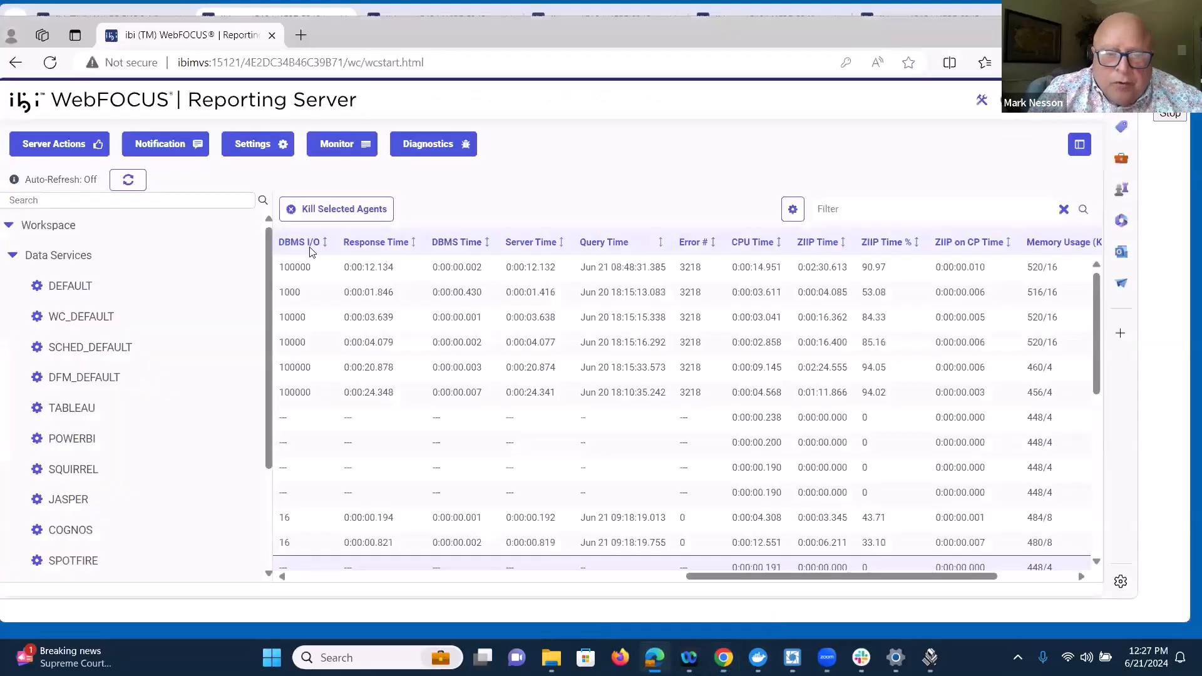
left_click(128, 181)
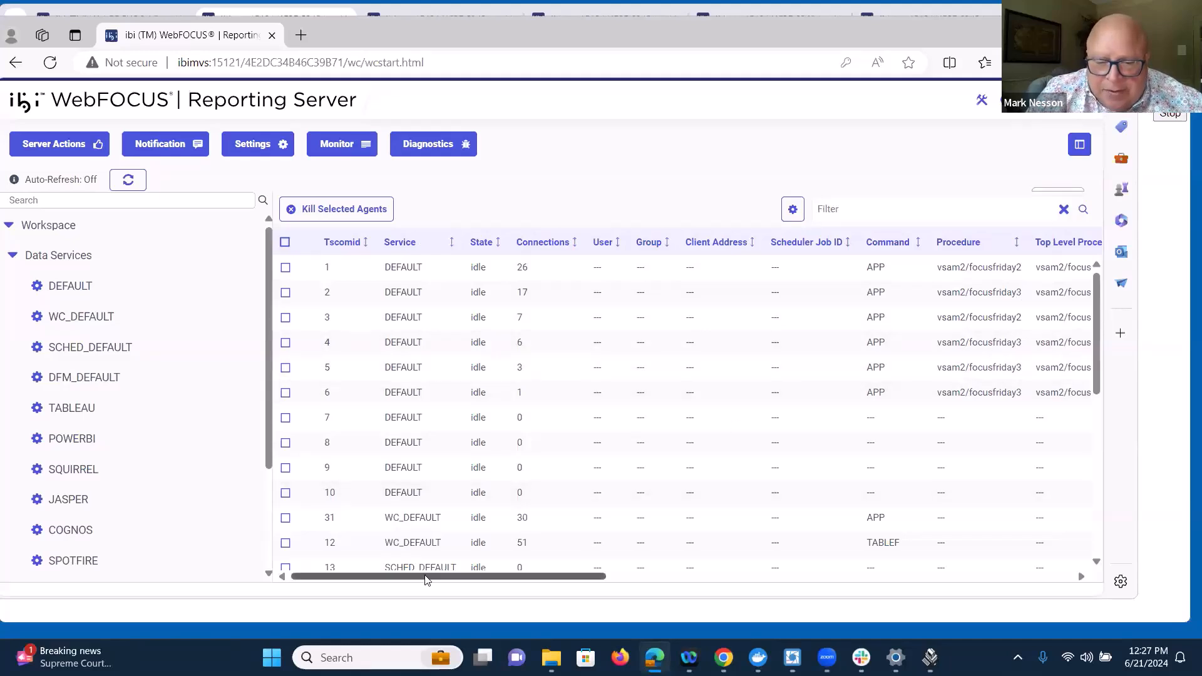
scroll(440, 578, "right", 6)
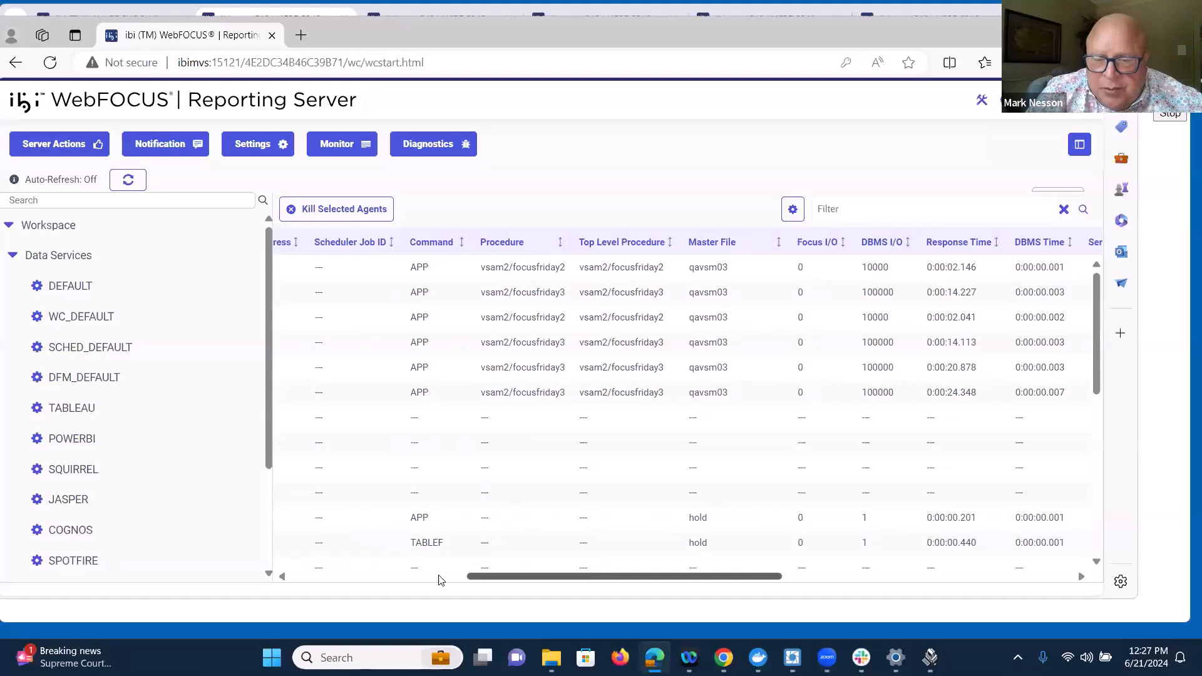
scroll(440, 579, "right", 2)
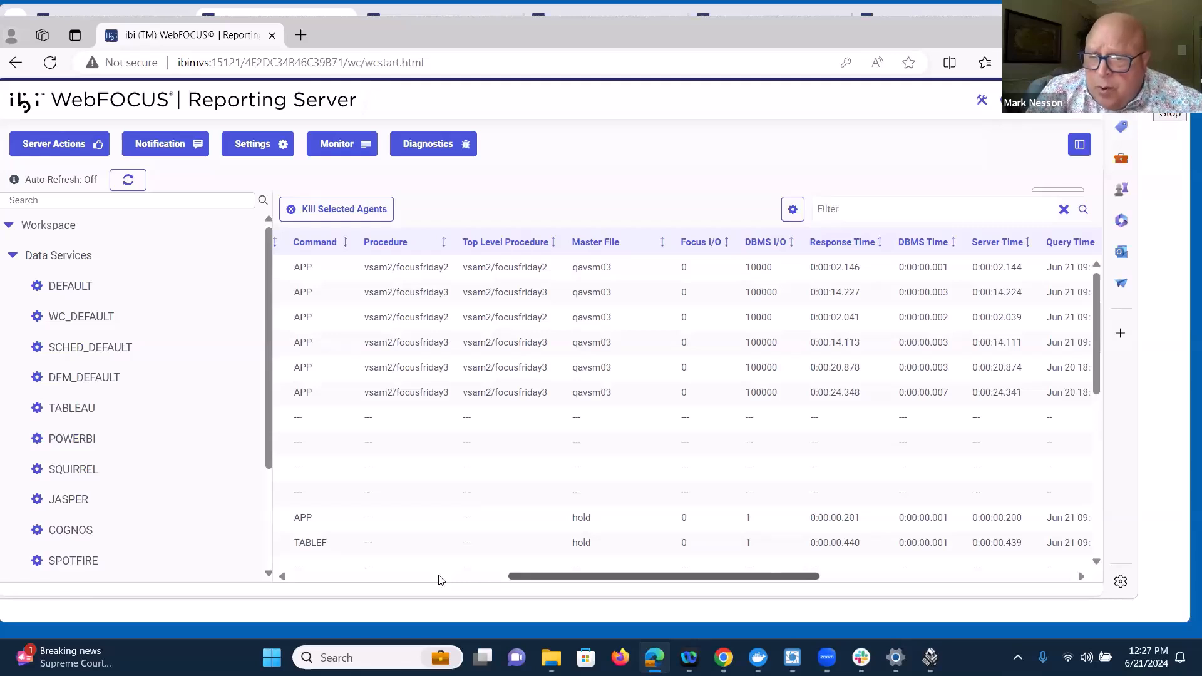
scroll(440, 578, "right", 2)
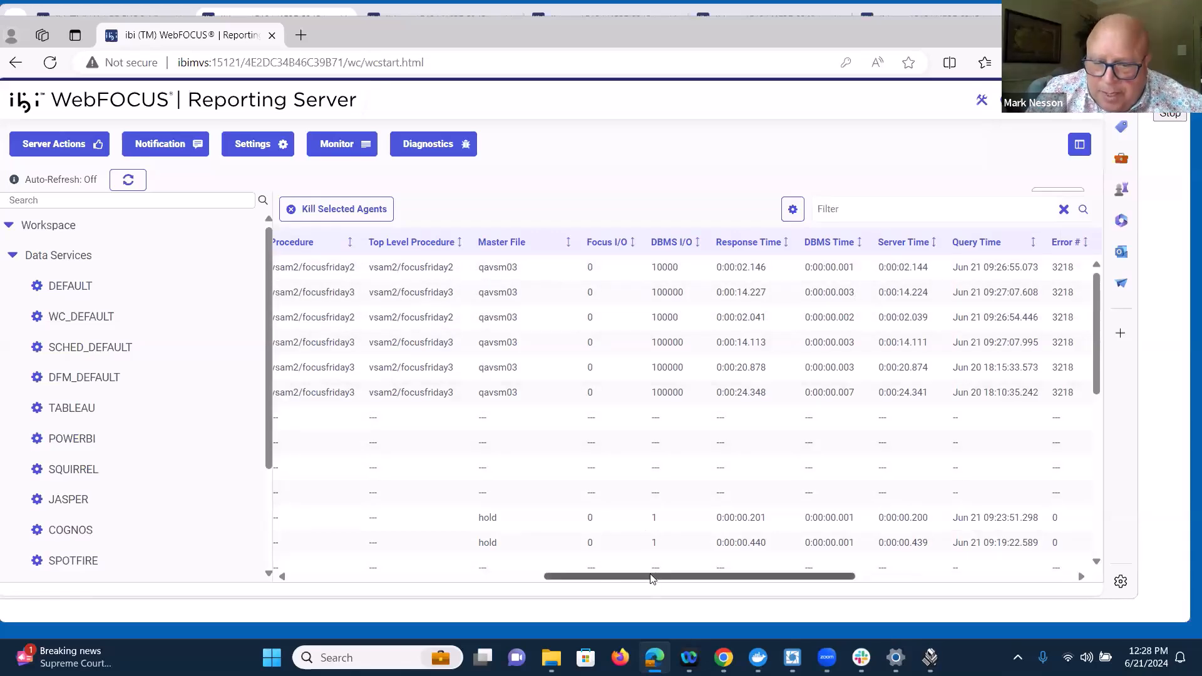
Step: Examine the CPU time, zIIP time and procedure columns of the Workspace agents, and switch to the playback output in Chrome
scroll(651, 577, "right", 5)
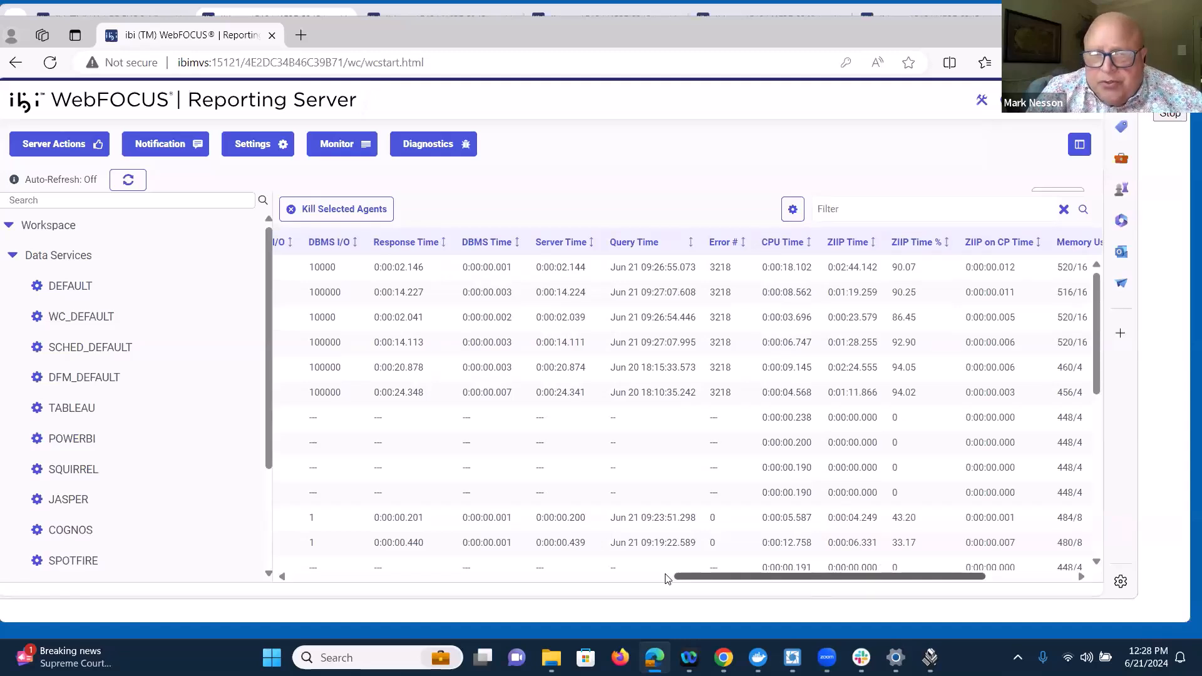
scroll(666, 577, "left", 5)
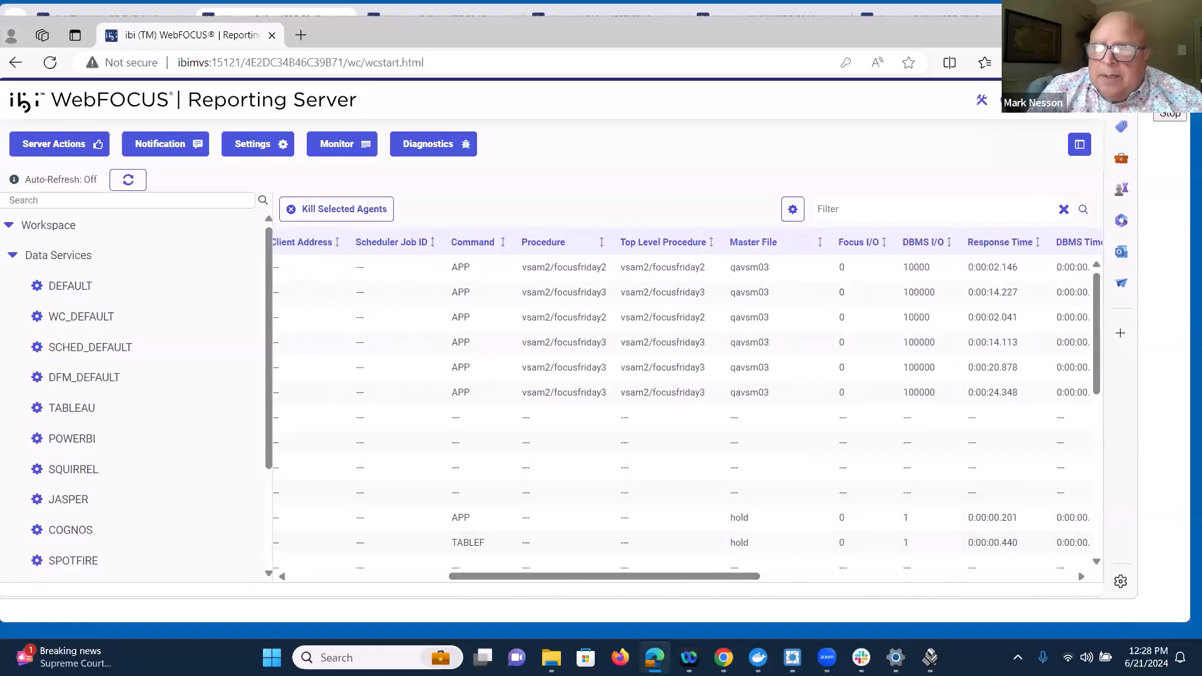
left_click(1077, 10)
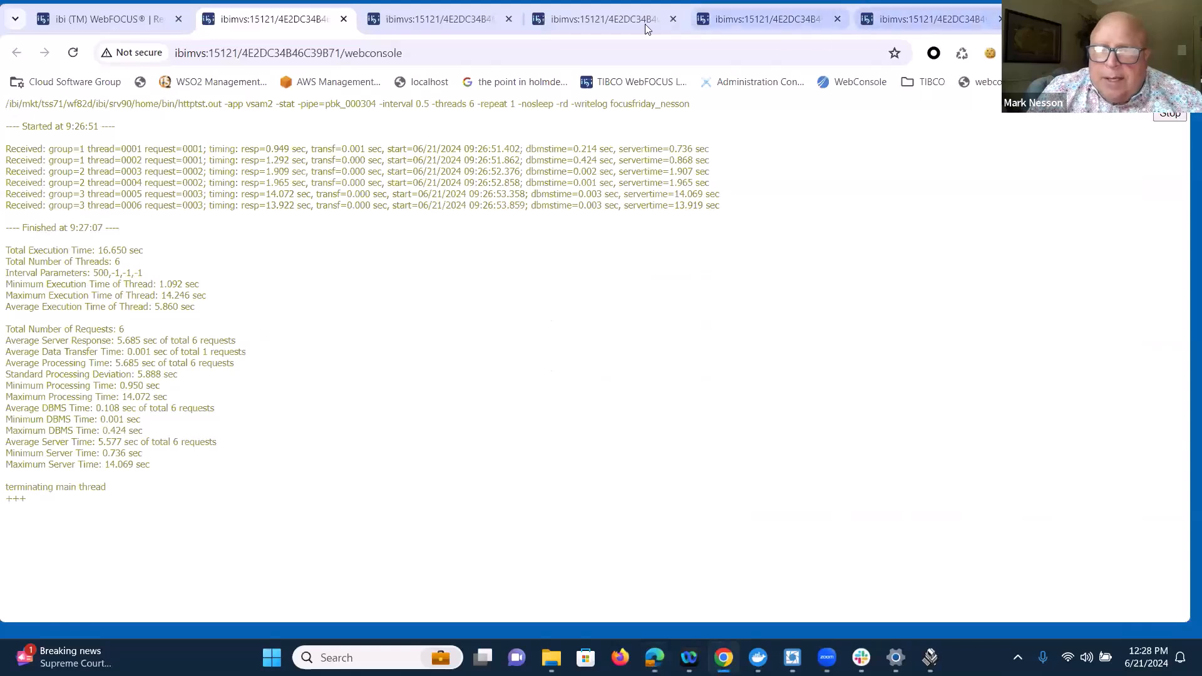
Step: Return to the Scalability console, run the Extended Report under Performance Reports, and examine its thread, response time and processing time columns
left_click(159, 23)
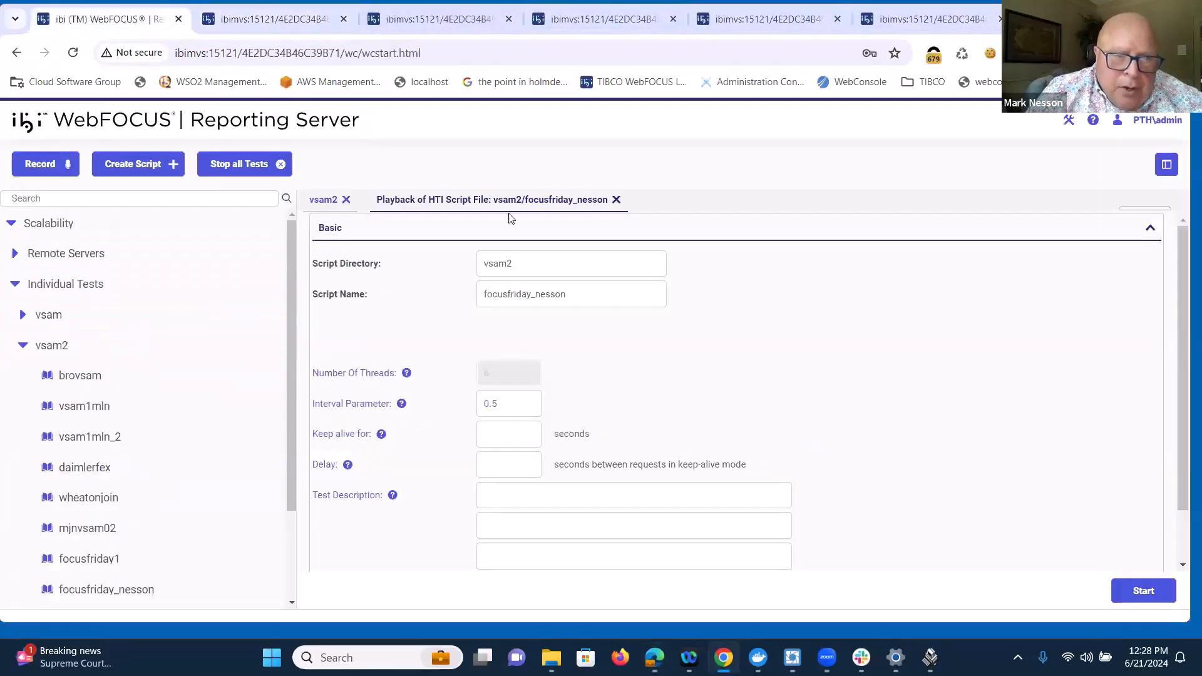
left_click(23, 346)
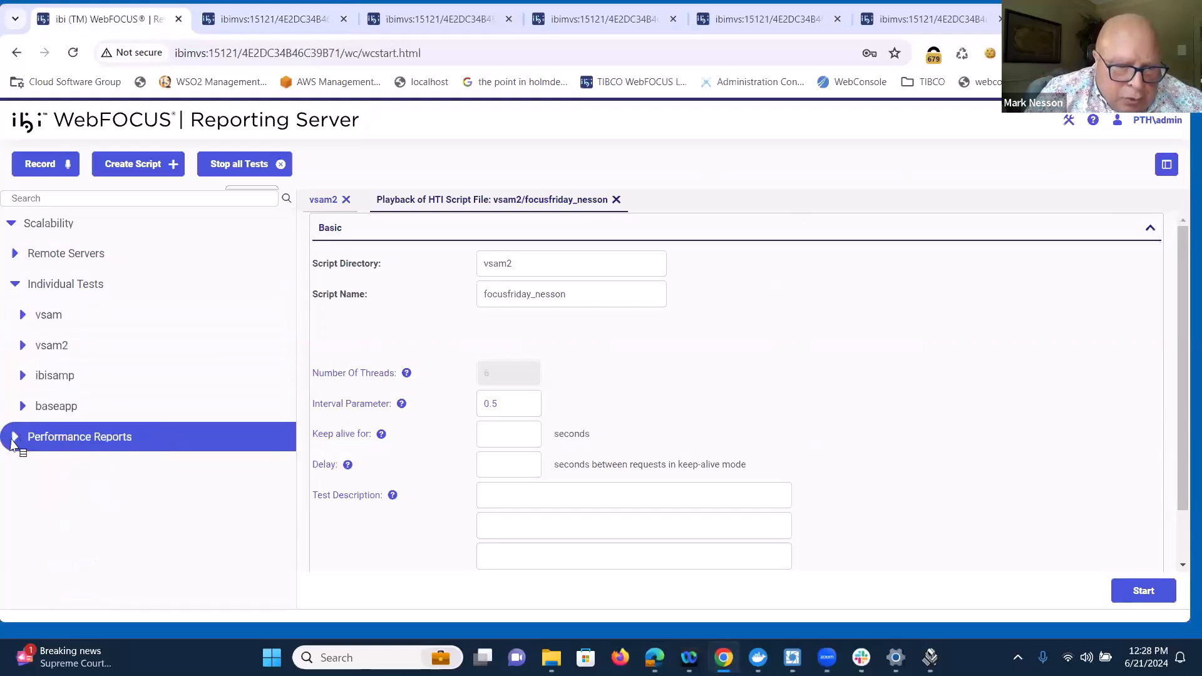
left_click(15, 440)
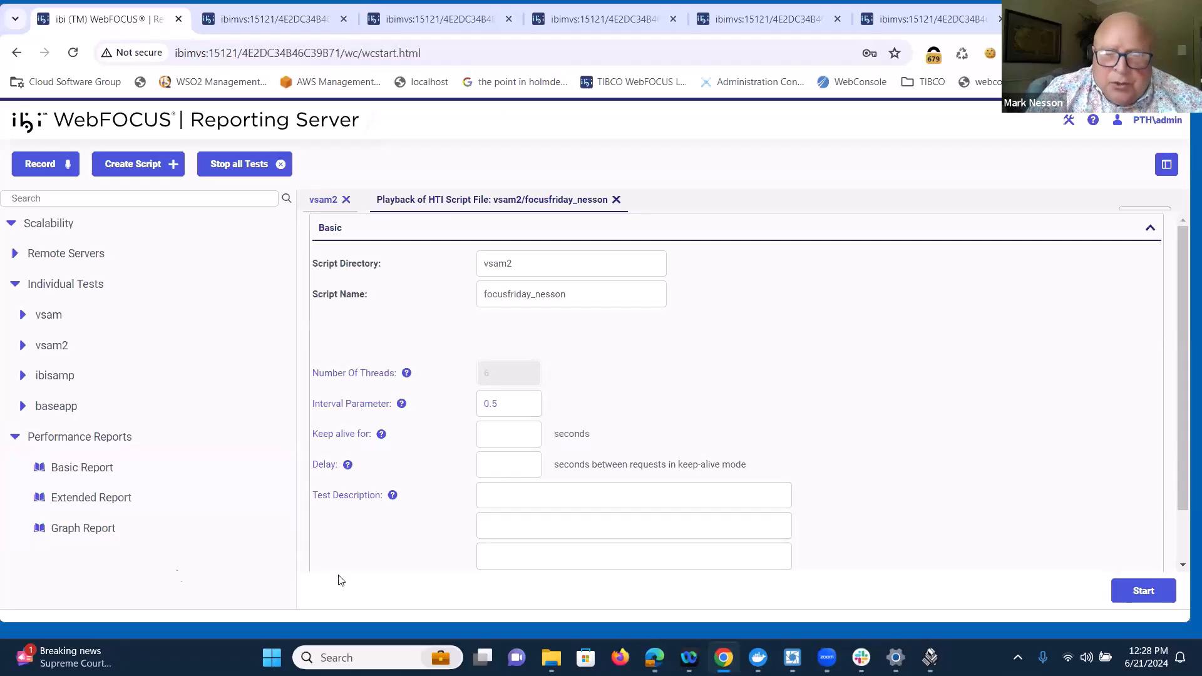
left_click(88, 496)
left_click(113, 505)
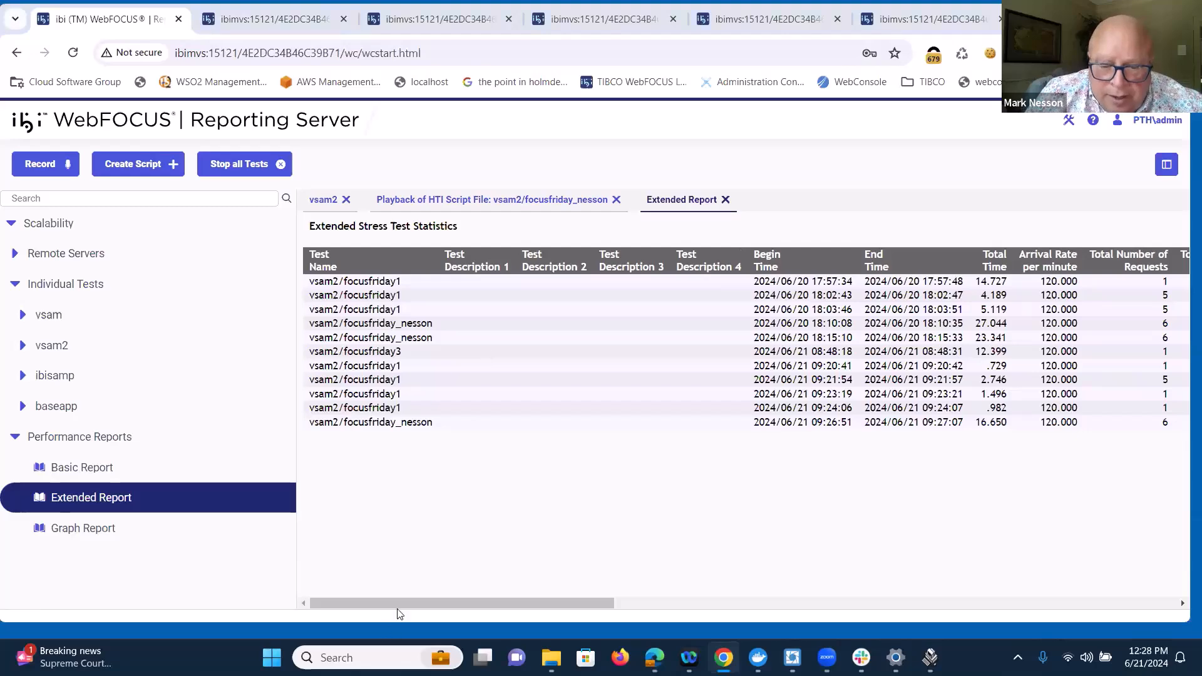
left_click_drag(399, 603, 750, 656)
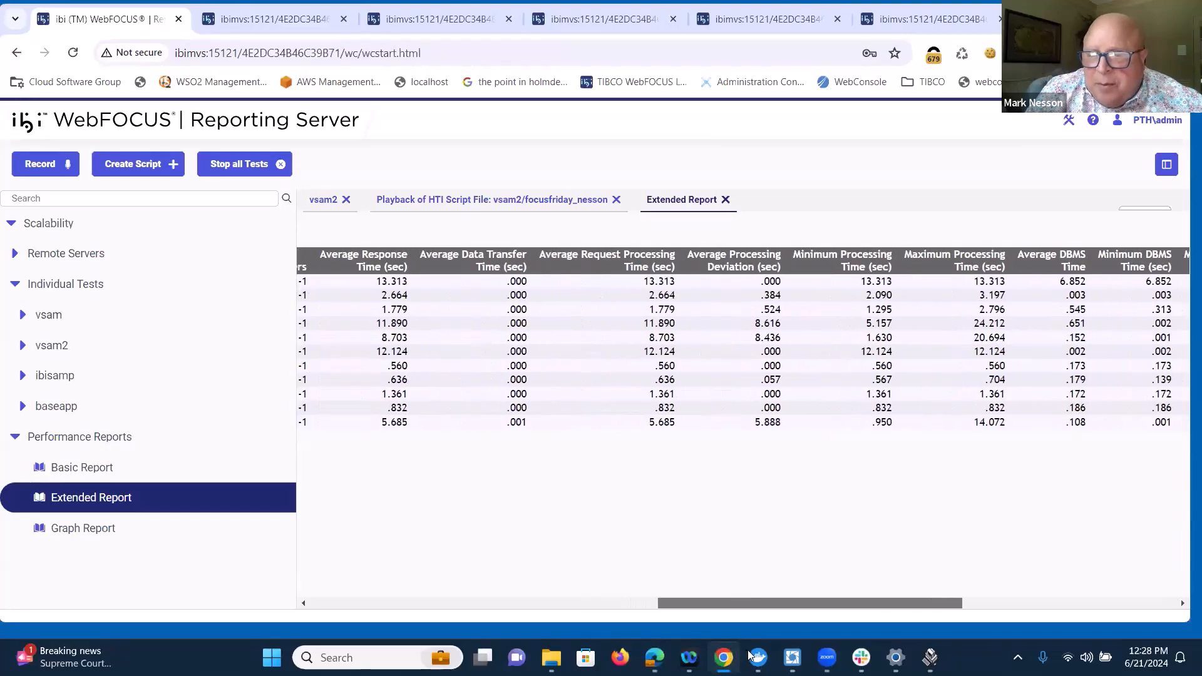
left_click_drag(750, 656, 687, 618)
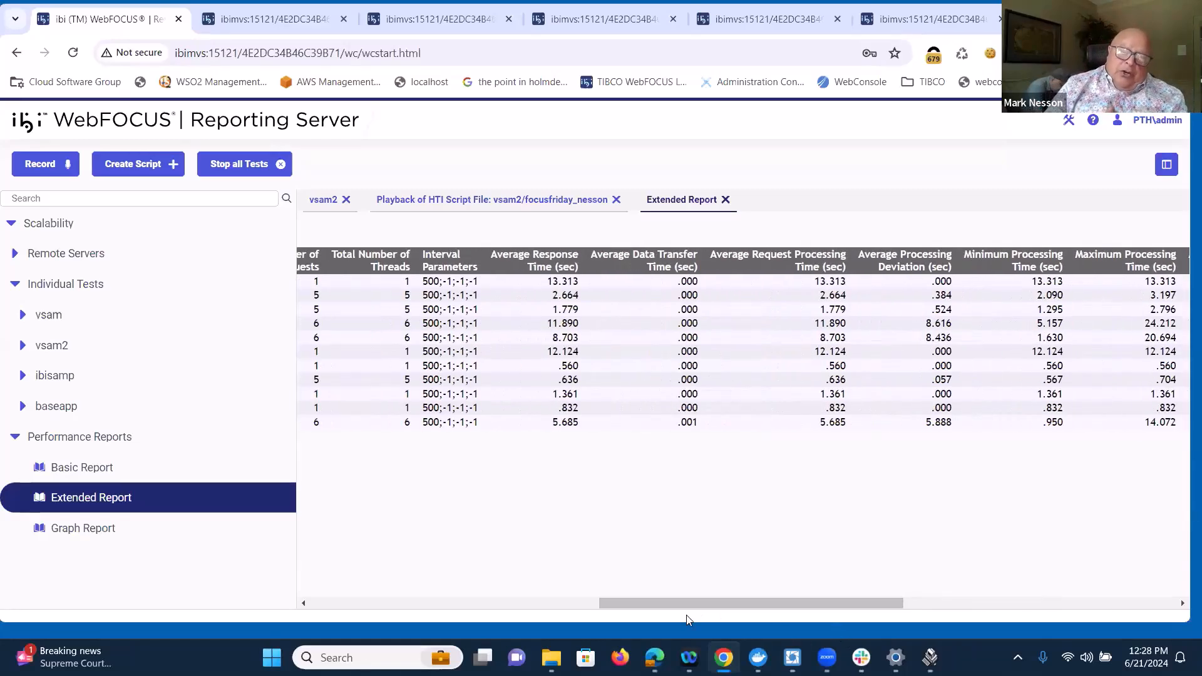